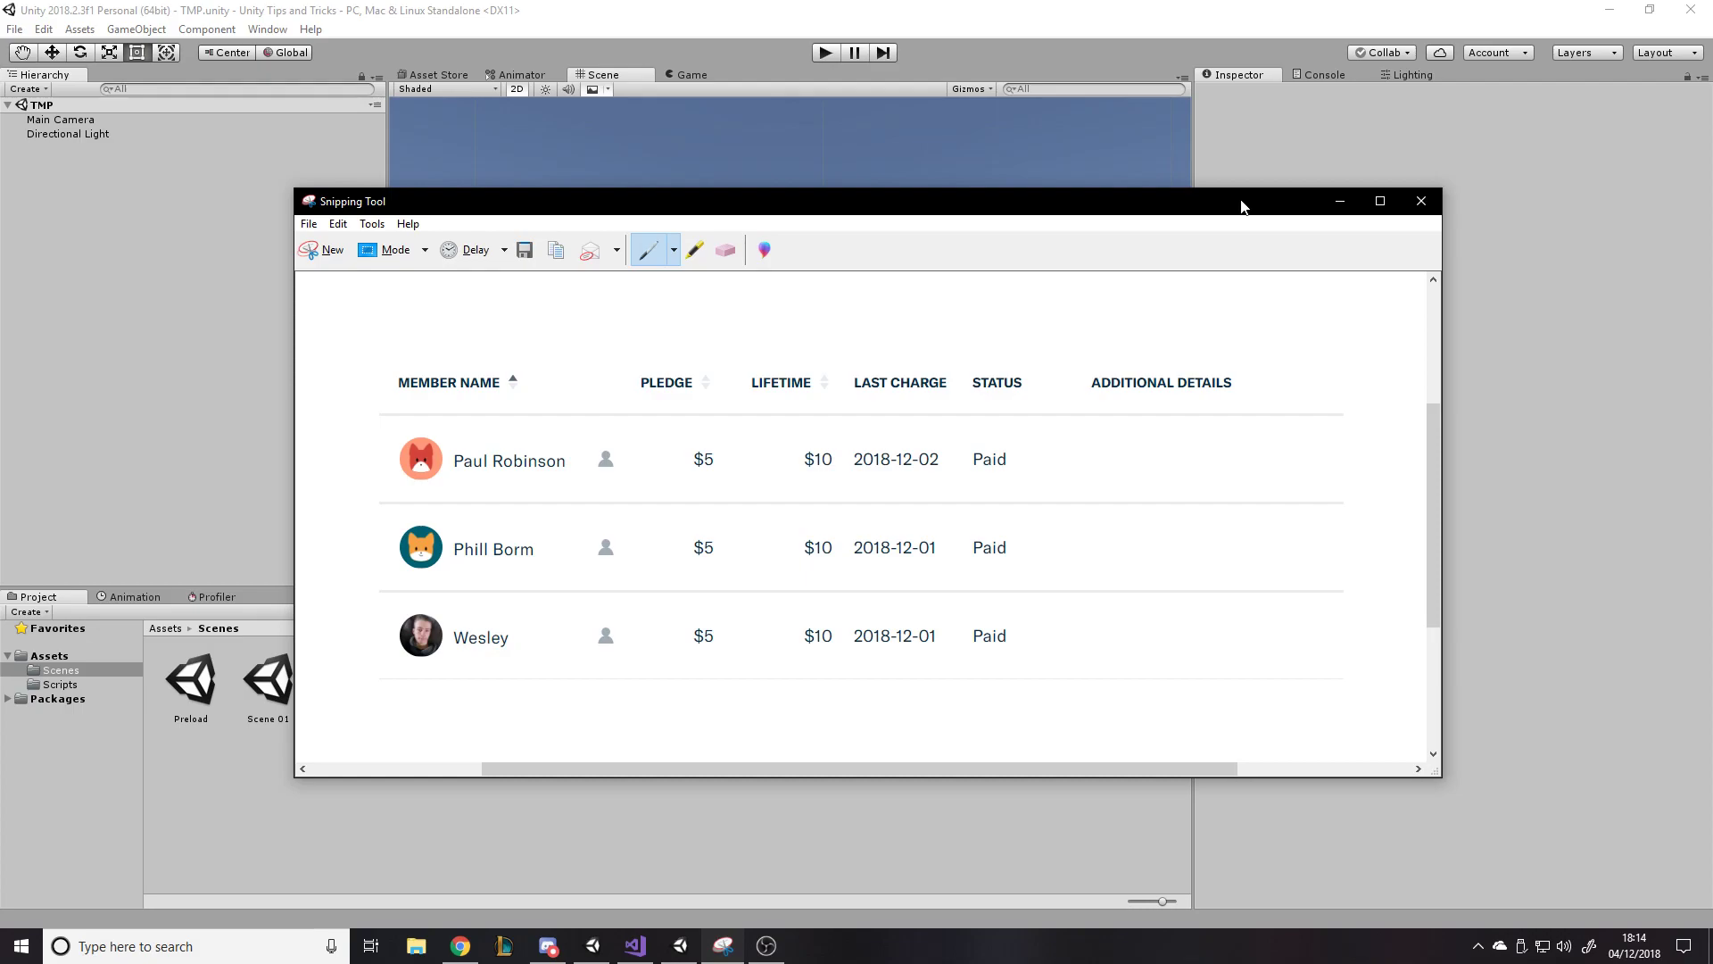
# Close the Snipping Tool window and add a standard UI Text object to the scene.
pyautogui.click(1420, 201)
pyautogui.click(932, 501)
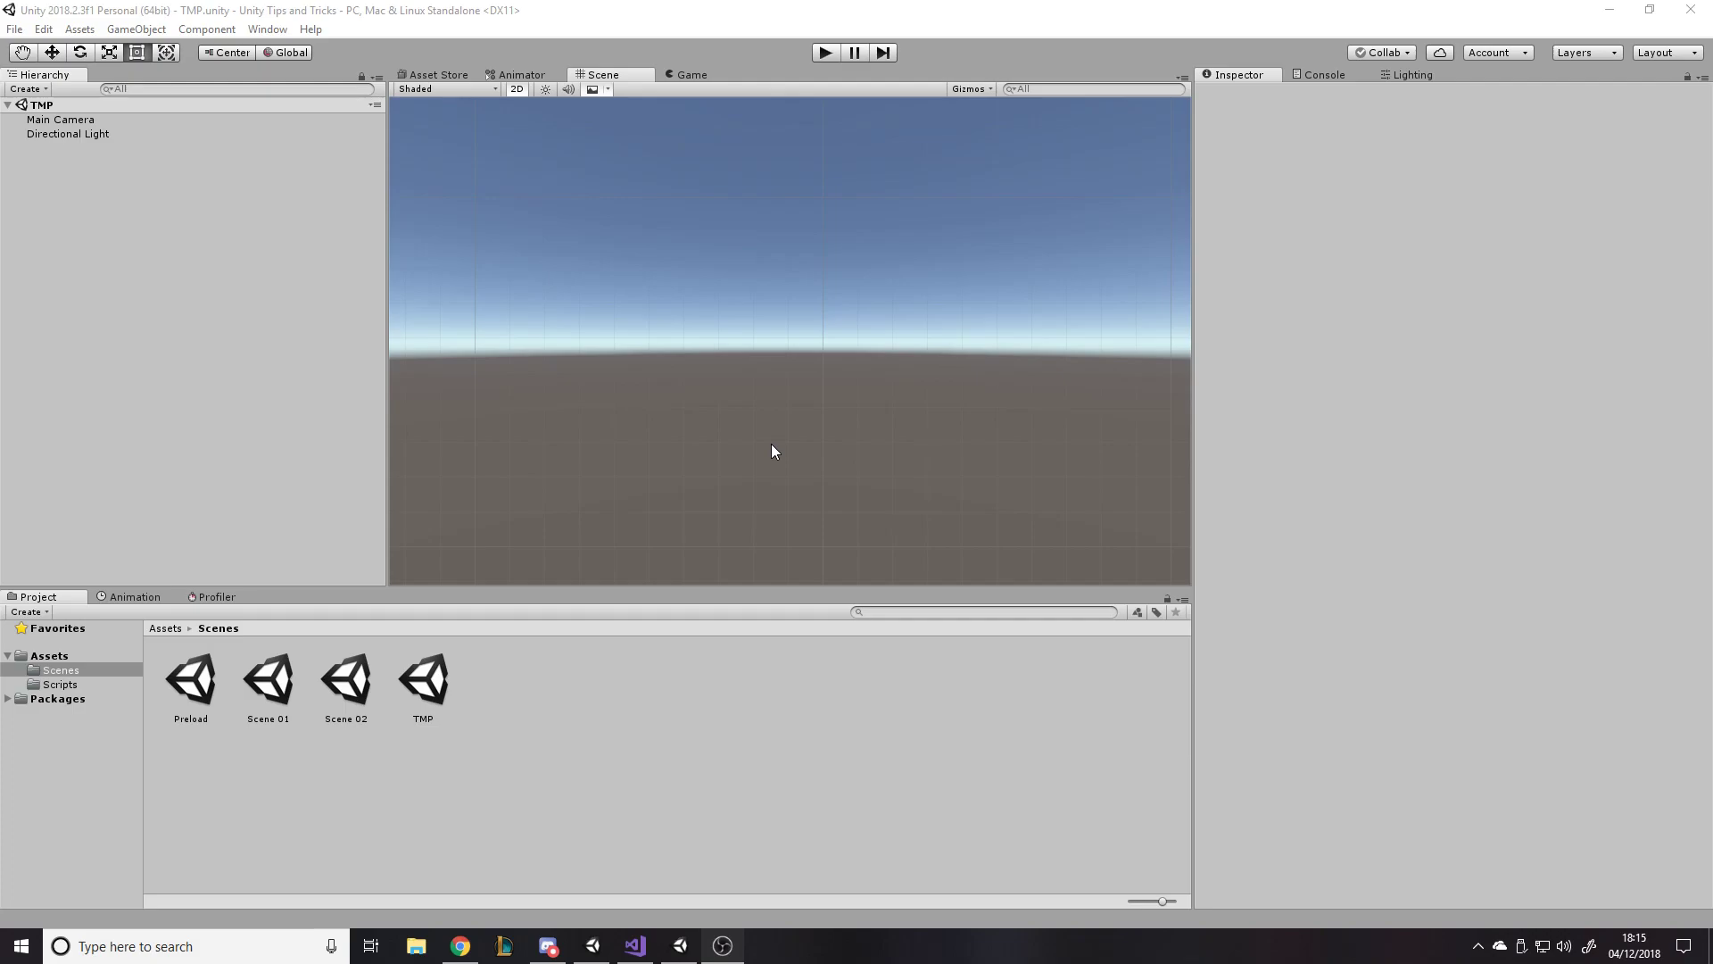
pyautogui.rightClick(17, 188)
pyautogui.moveTo(113, 474)
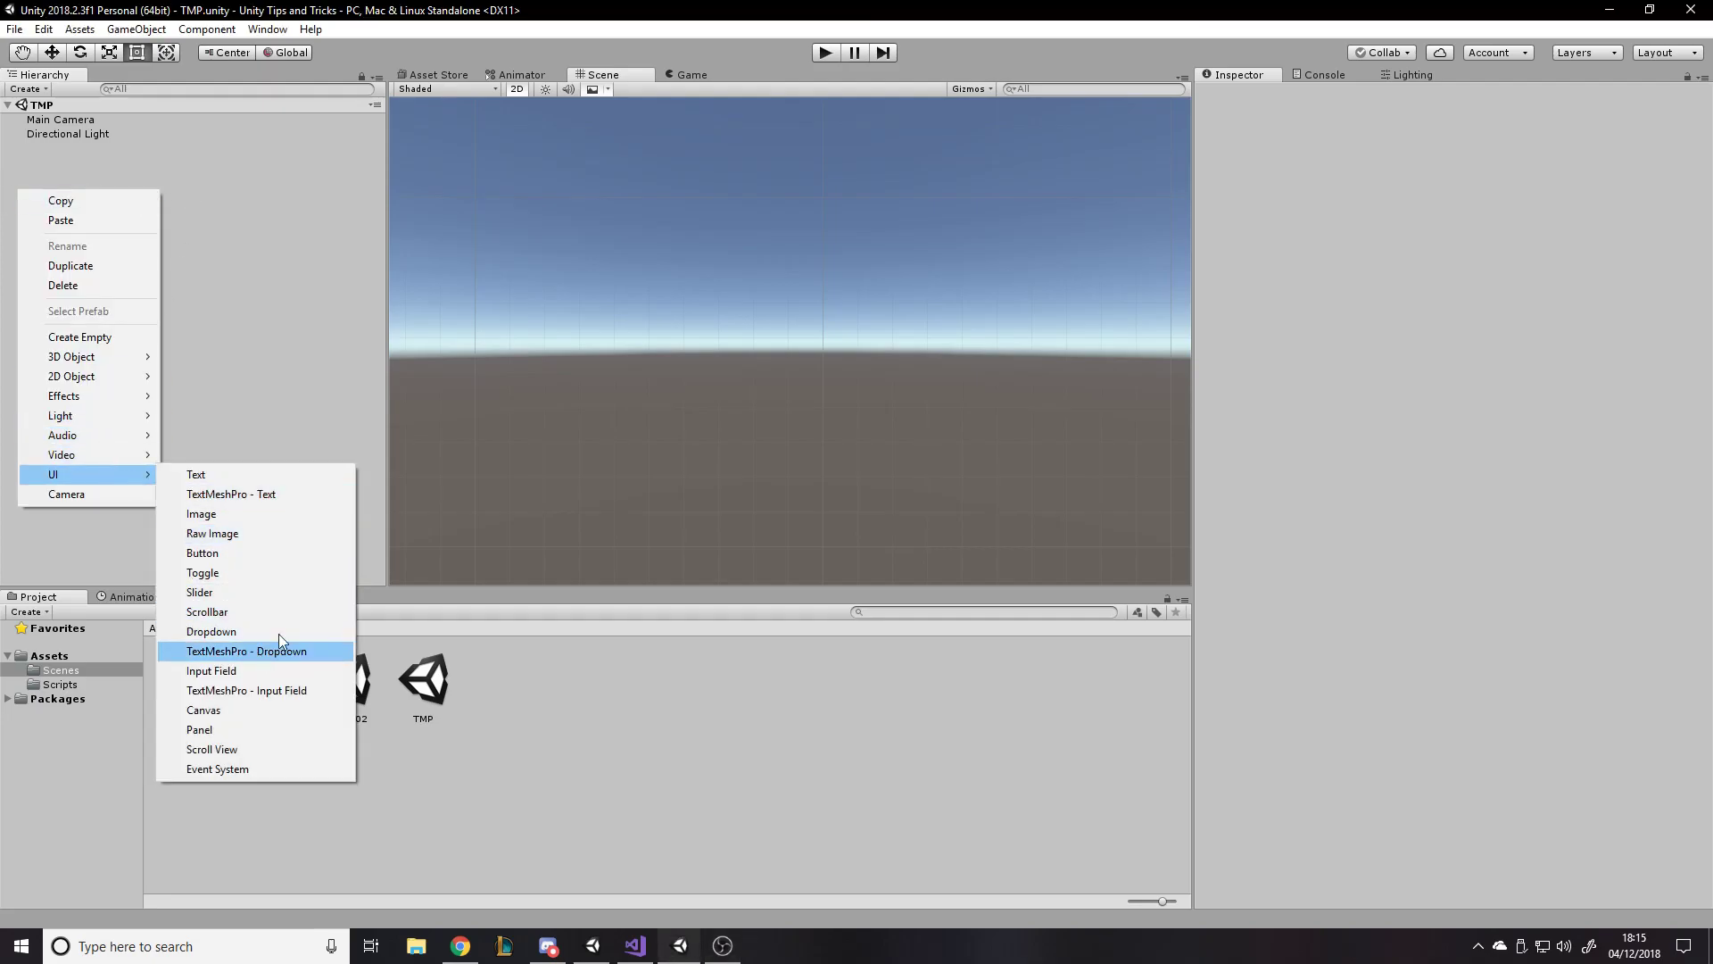
pyautogui.click(242, 474)
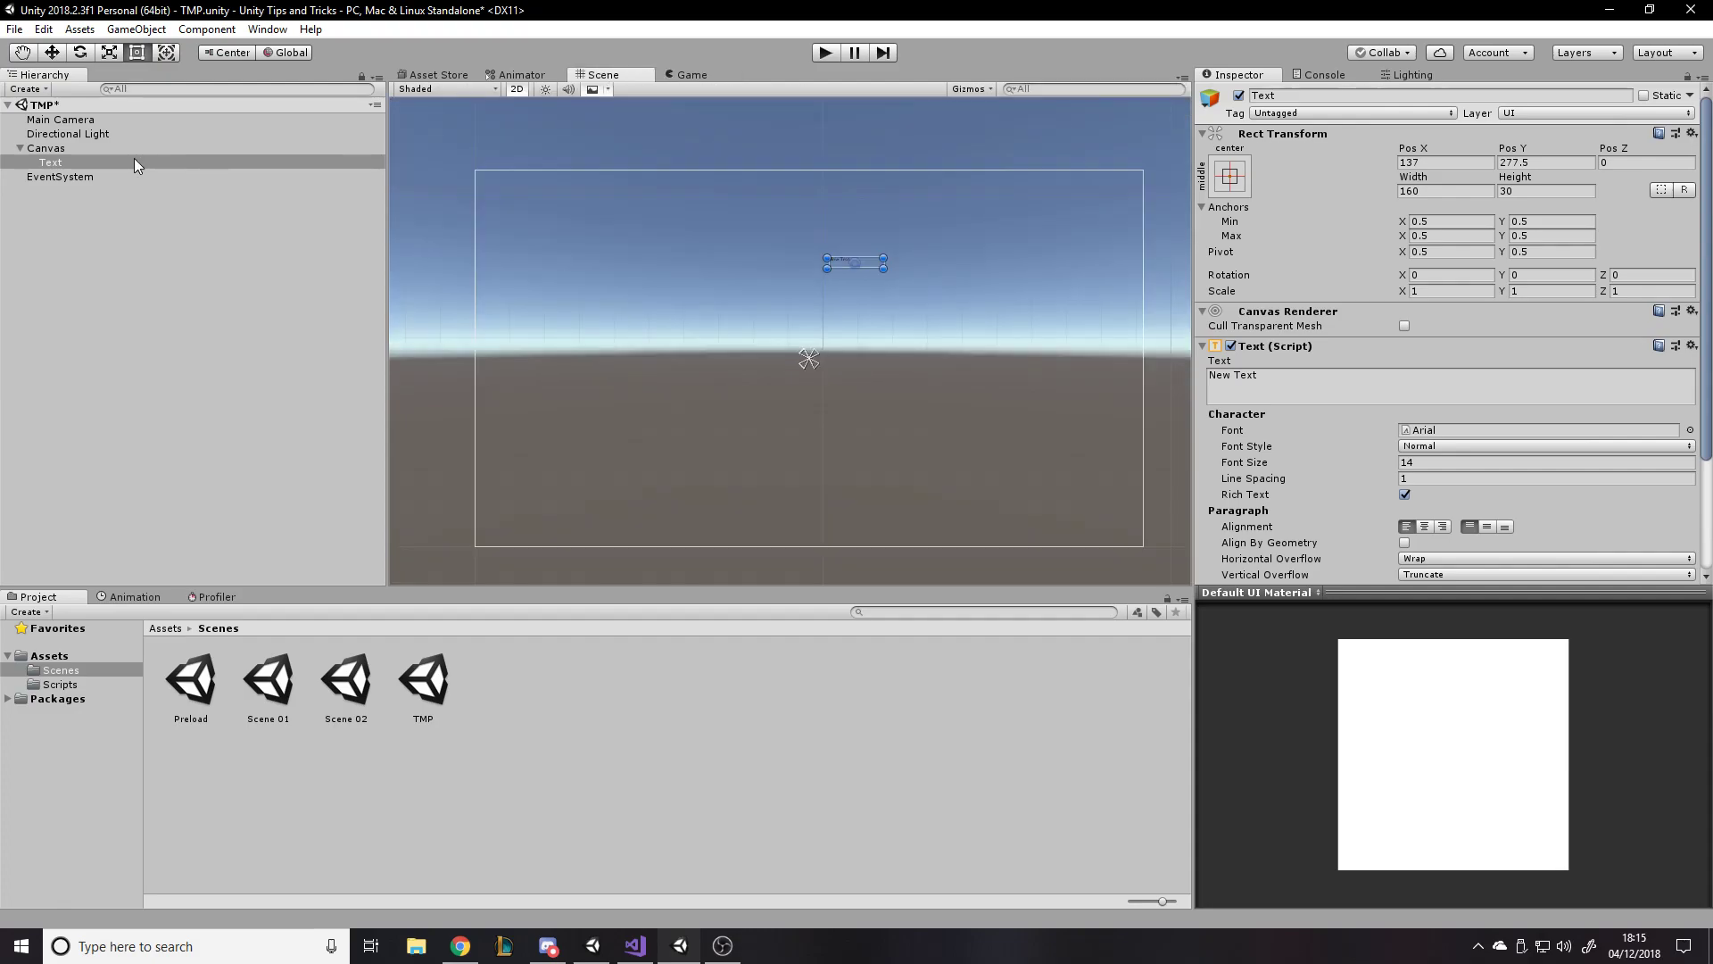
# Enlarge the text box to about 723 × 398 and raise the font size to 246.
pyautogui.click(676, 72)
pyautogui.click(601, 75)
pyautogui.moveTo(878, 270)
pyautogui.mouseDown()
pyautogui.moveTo(1082, 384)
pyautogui.moveTo(911, 328)
pyautogui.moveTo(876, 290)
pyautogui.mouseUp()
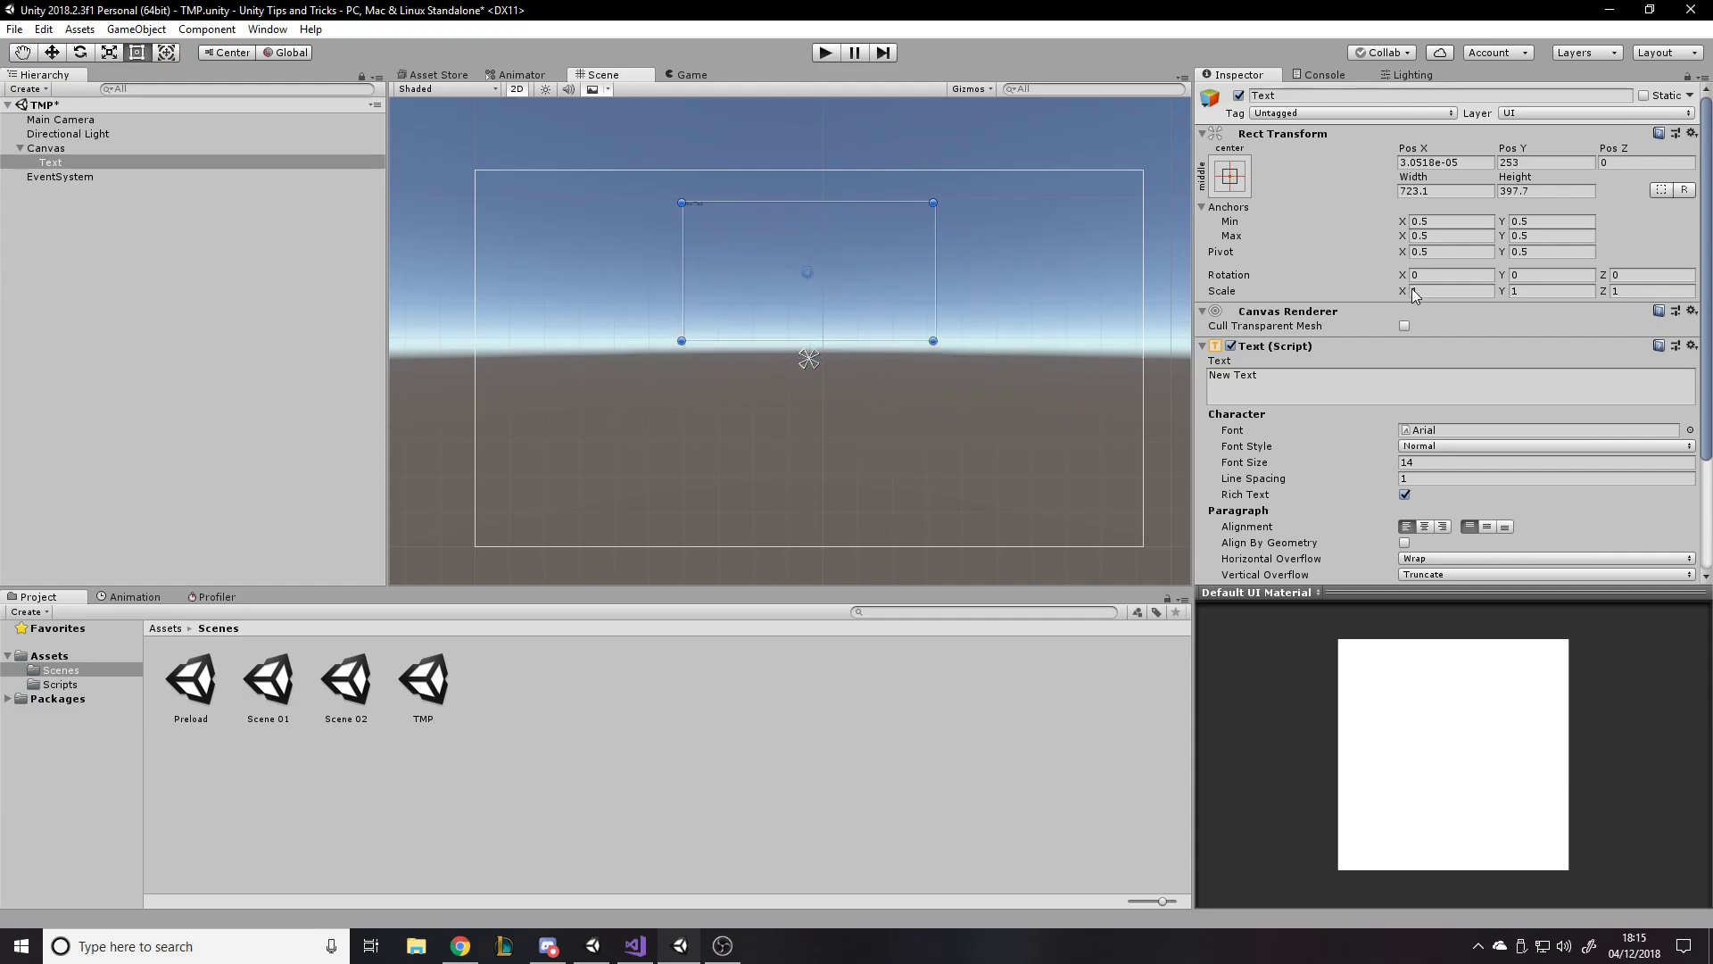
pyautogui.scroll(-3, 1267, 506)
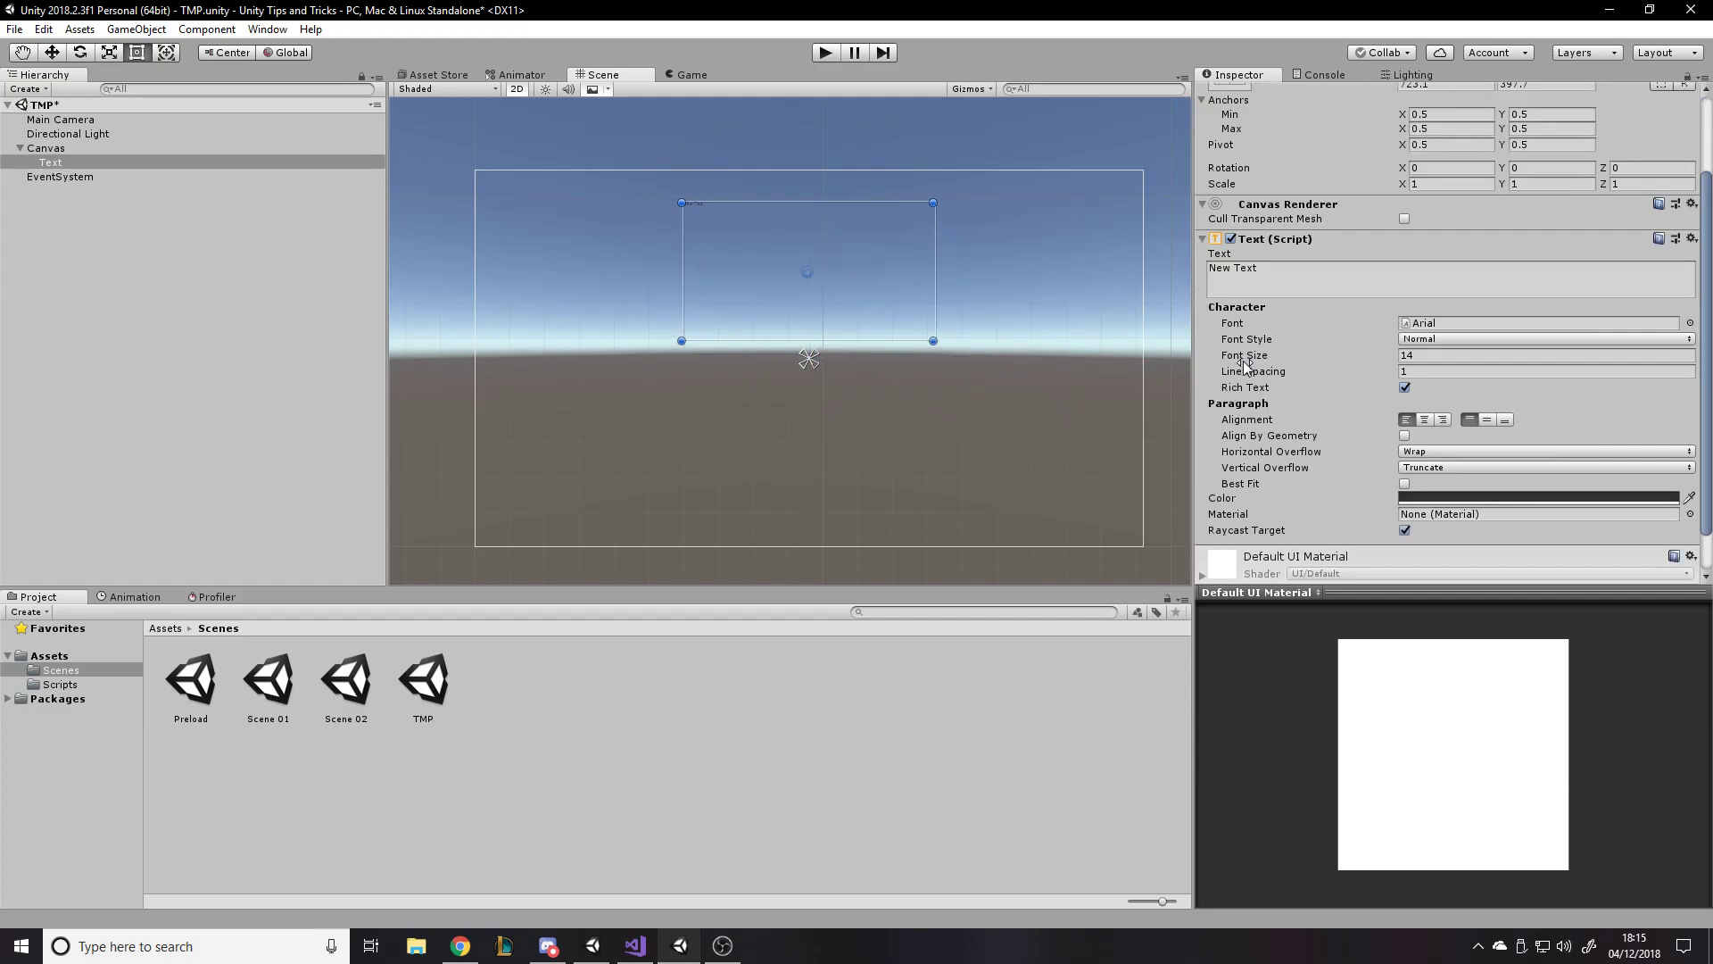
pyautogui.moveTo(1244, 355); pyautogui.dragTo(1457, 382)
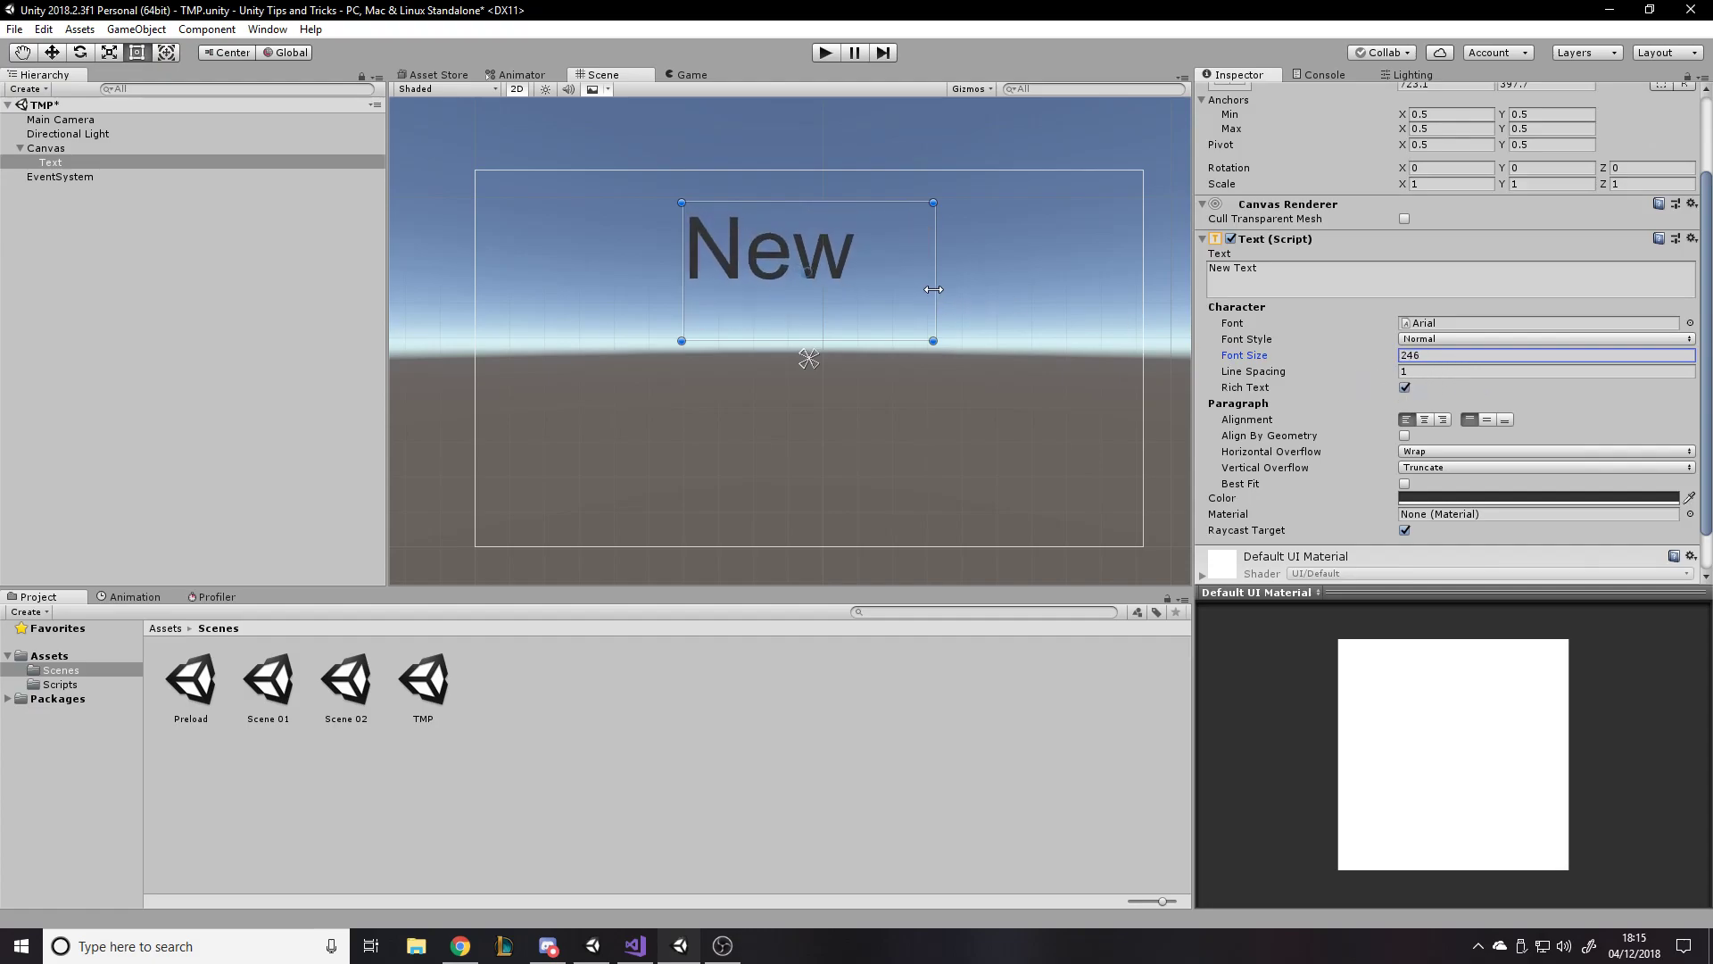
# Widen and reposition the text box to about 1170 × 398 and align its text to the horizontal and vertical center.
pyautogui.moveTo(933, 289); pyautogui.dragTo(1093, 288)
pyautogui.moveTo(969, 277); pyautogui.dragTo(903, 263)
pyautogui.click(1425, 420)
pyautogui.click(1486, 419)
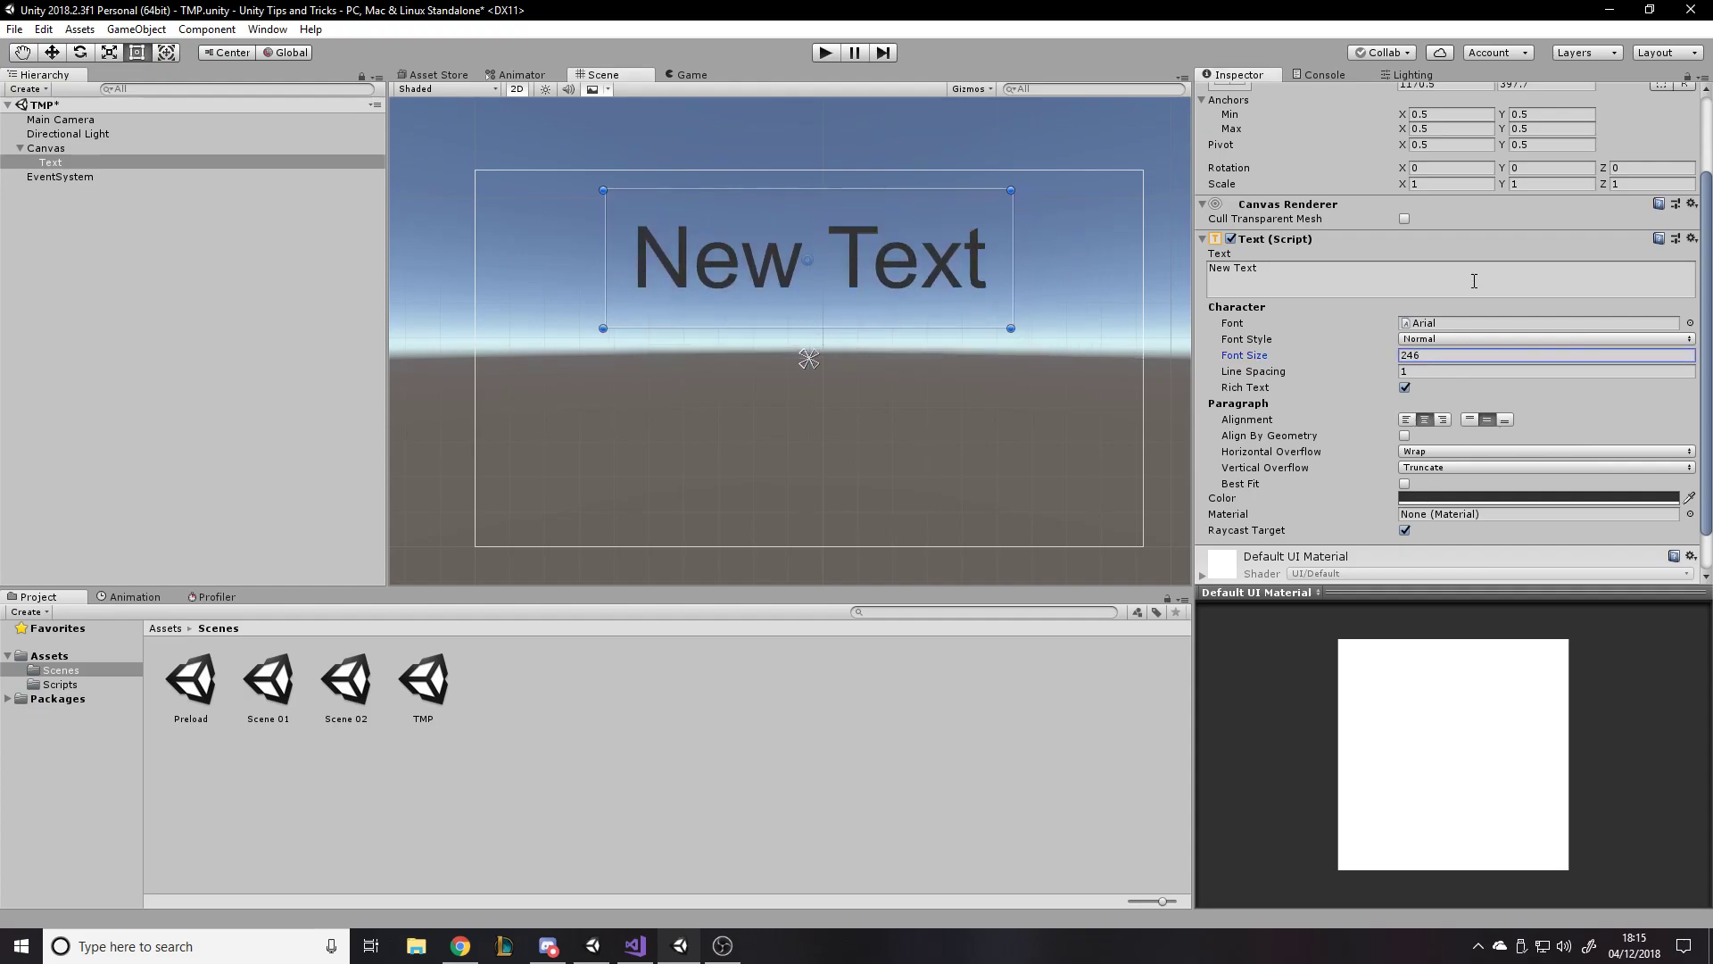
# Browse the fonts available for the text.
pyautogui.click(1690, 323)
pyautogui.click(297, 269)
pyautogui.doubleClick(373, 266)
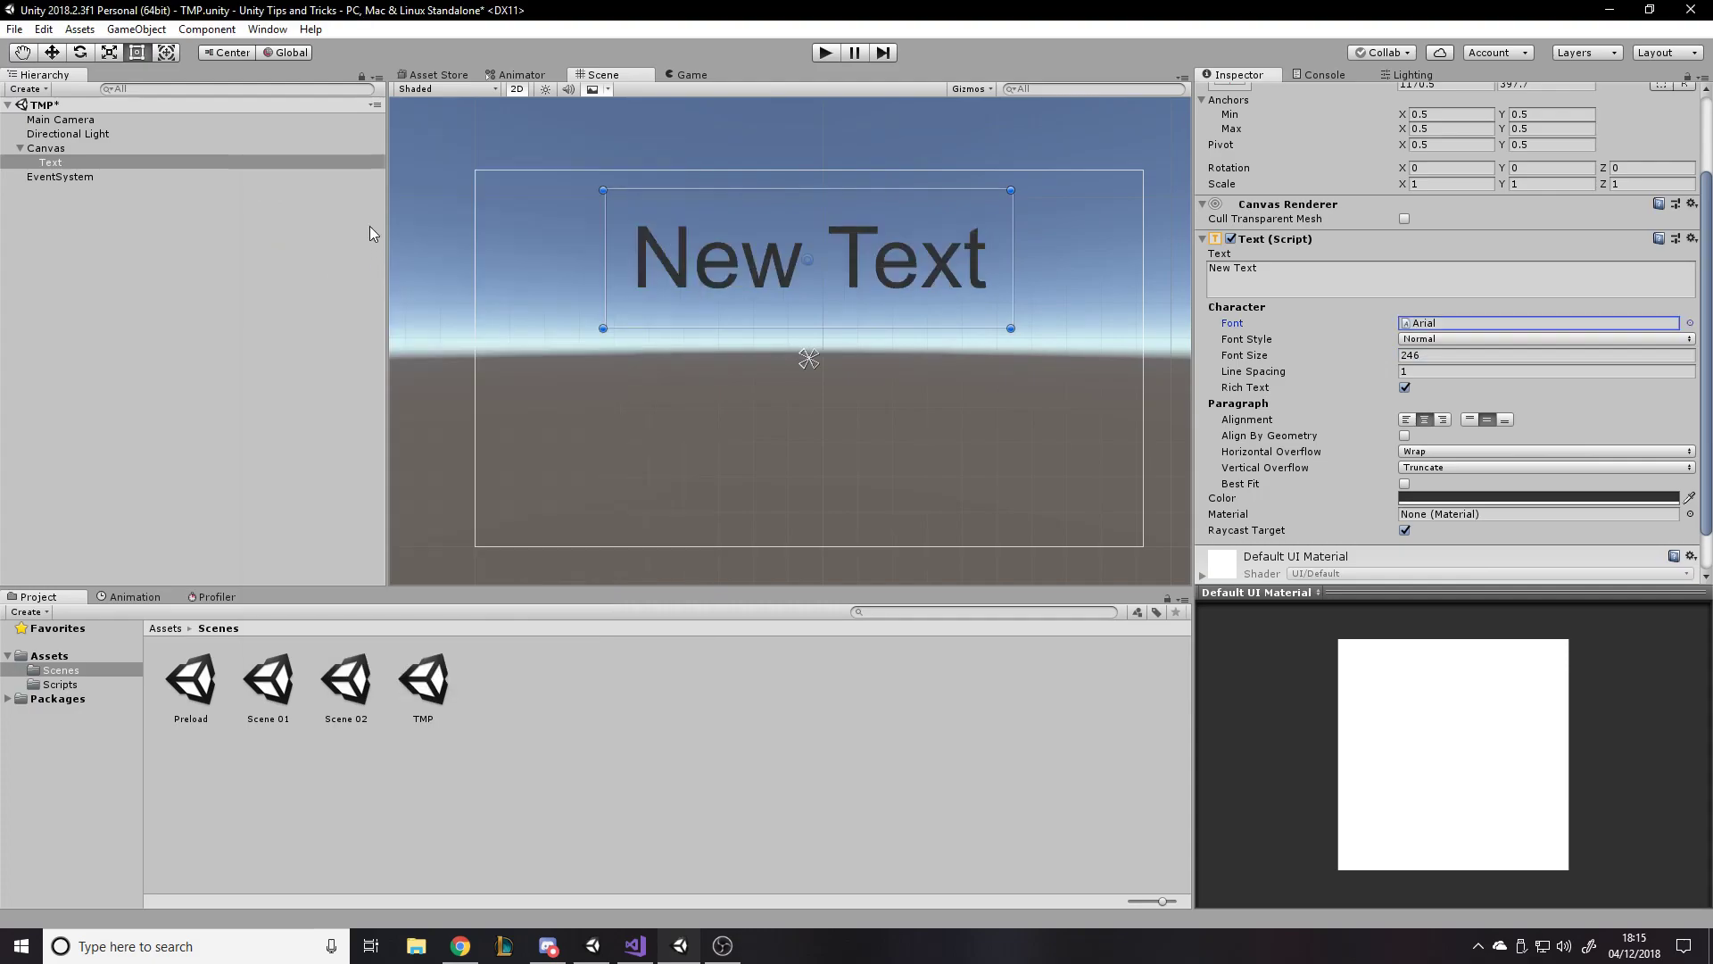
# Preview the text in the Game view and inspect the sharpness of its letter edges close up in the Scene view.
pyautogui.click(668, 77)
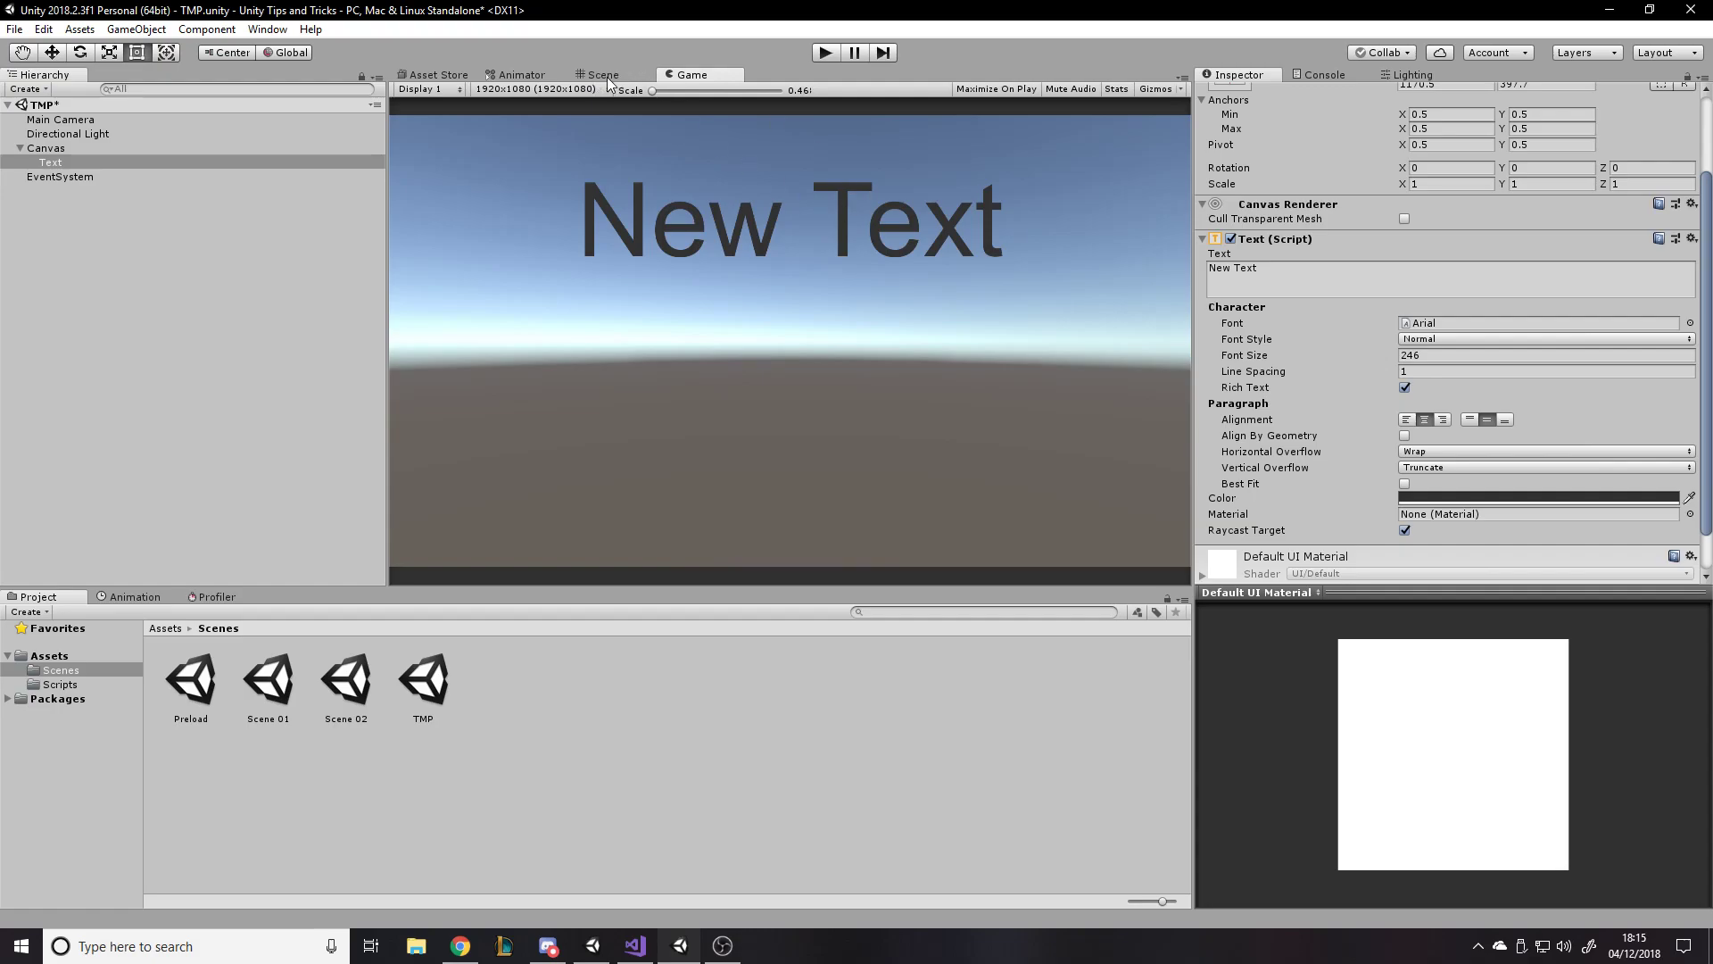
pyautogui.click(605, 75)
pyautogui.scroll(8, 622, 362)
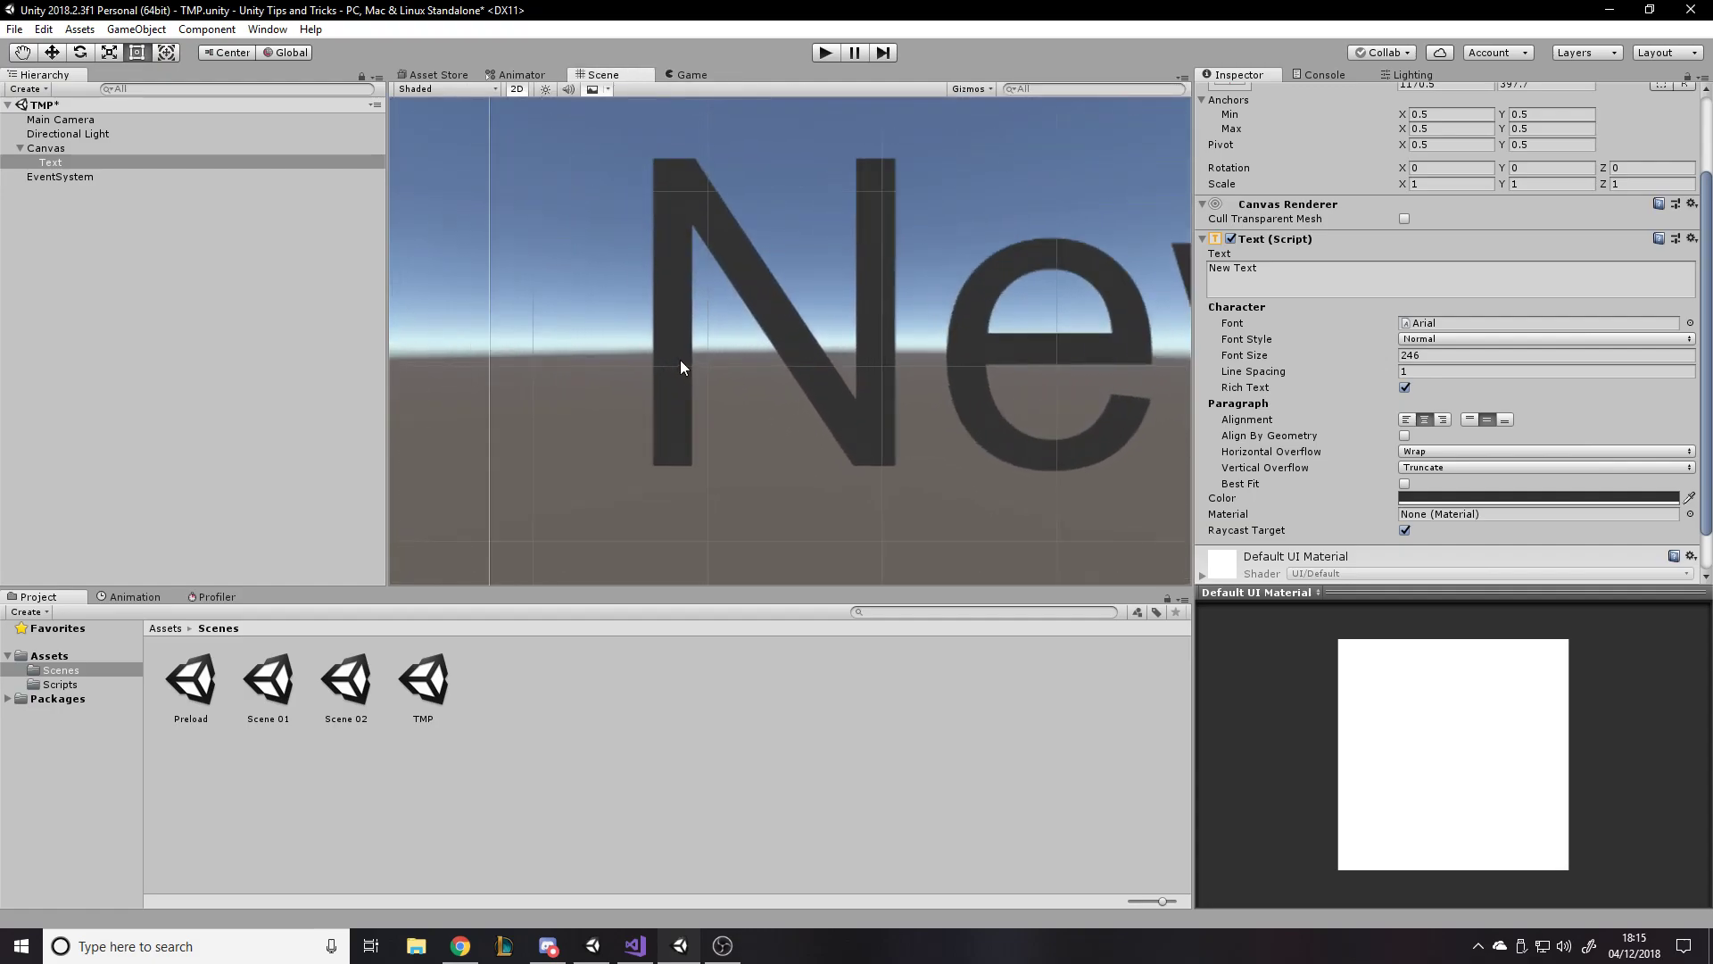
pyautogui.scroll(10, 682, 363)
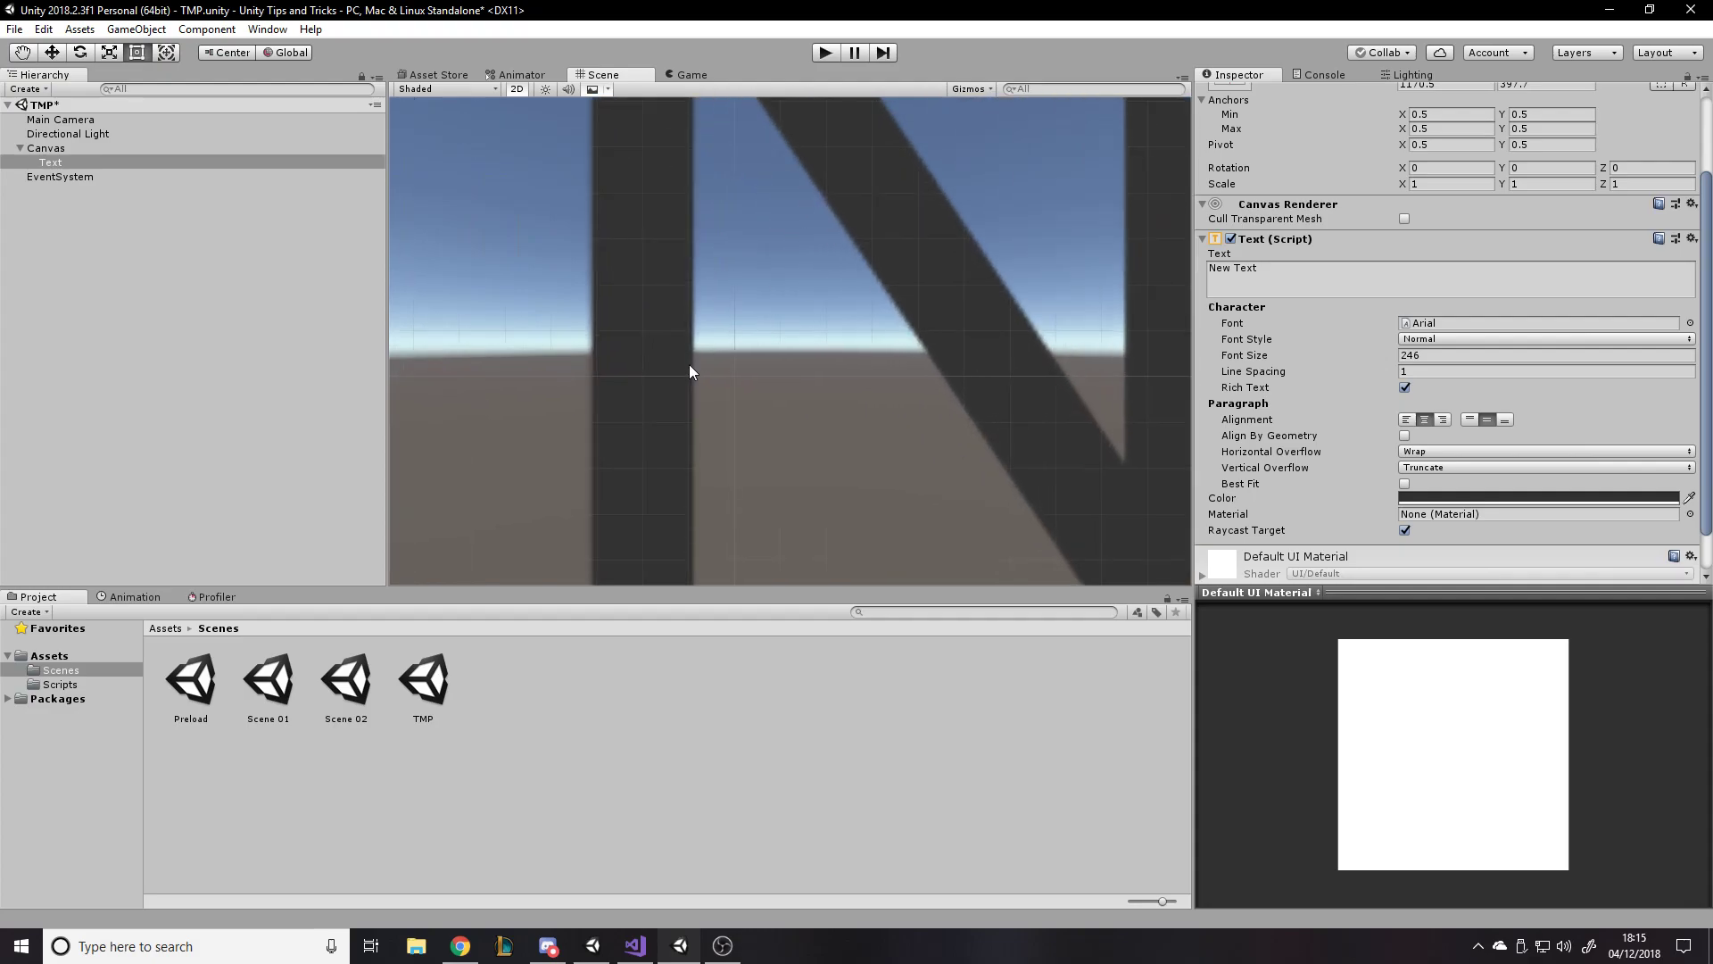
pyautogui.scroll(4, 687, 366)
pyautogui.scroll(4, 1114, 254)
pyautogui.scroll(-15, 817, 390)
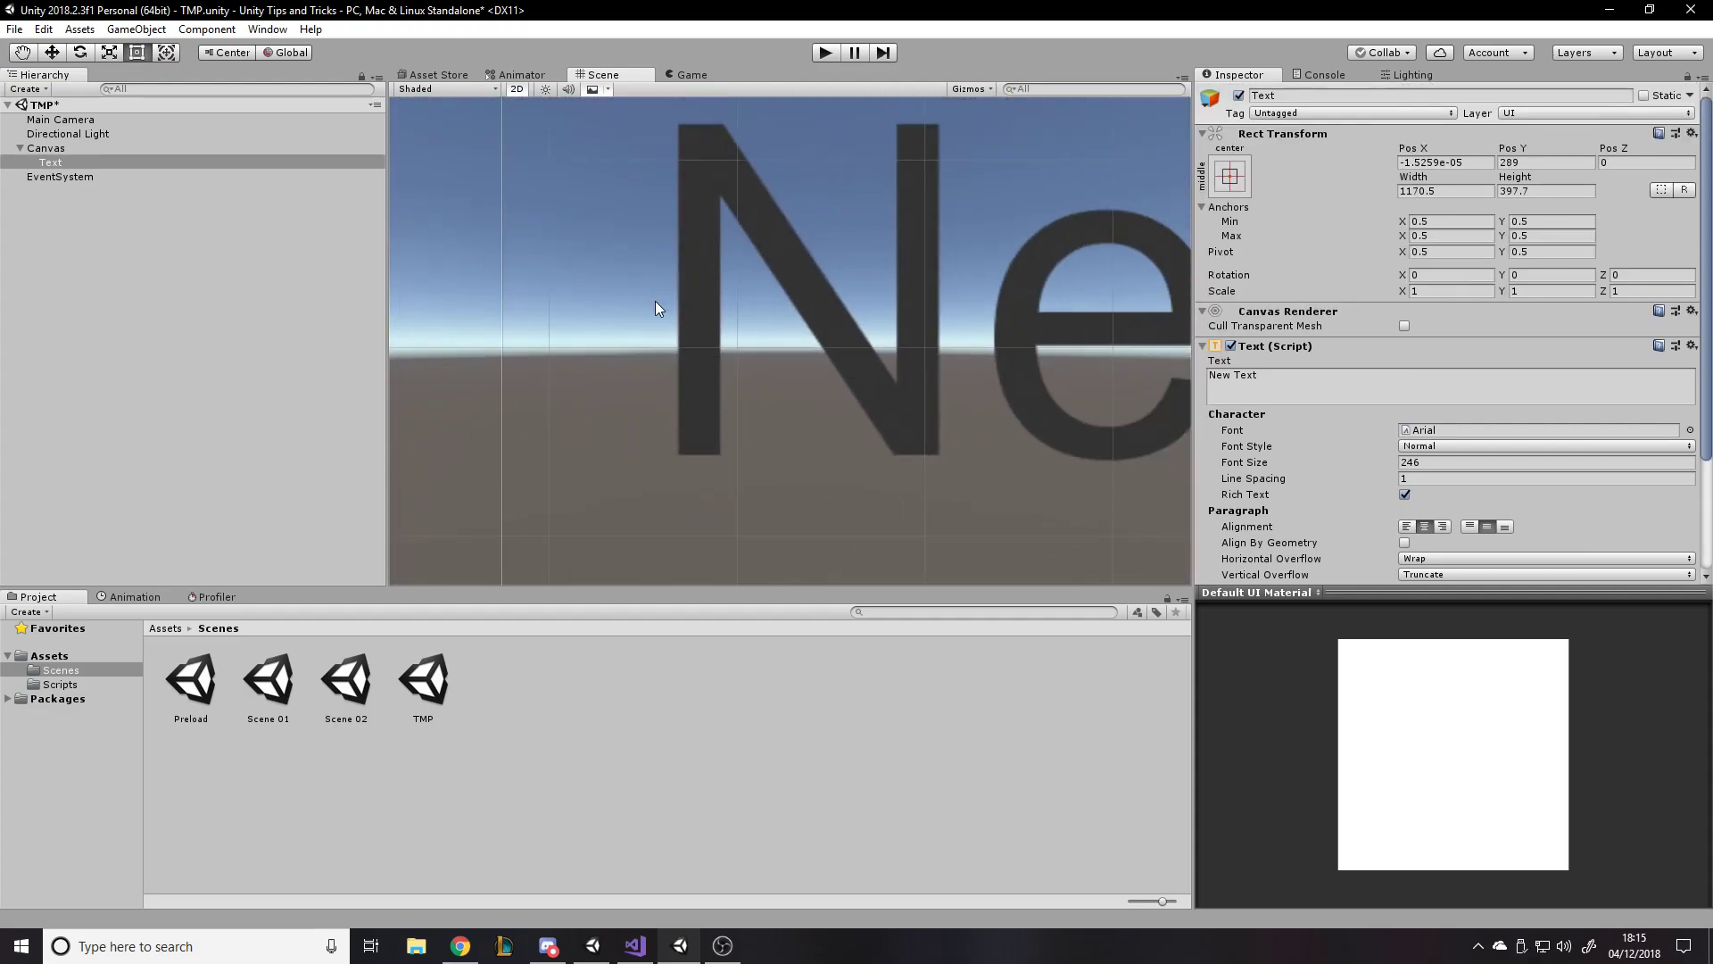
pyautogui.scroll(-6, 629, 285)
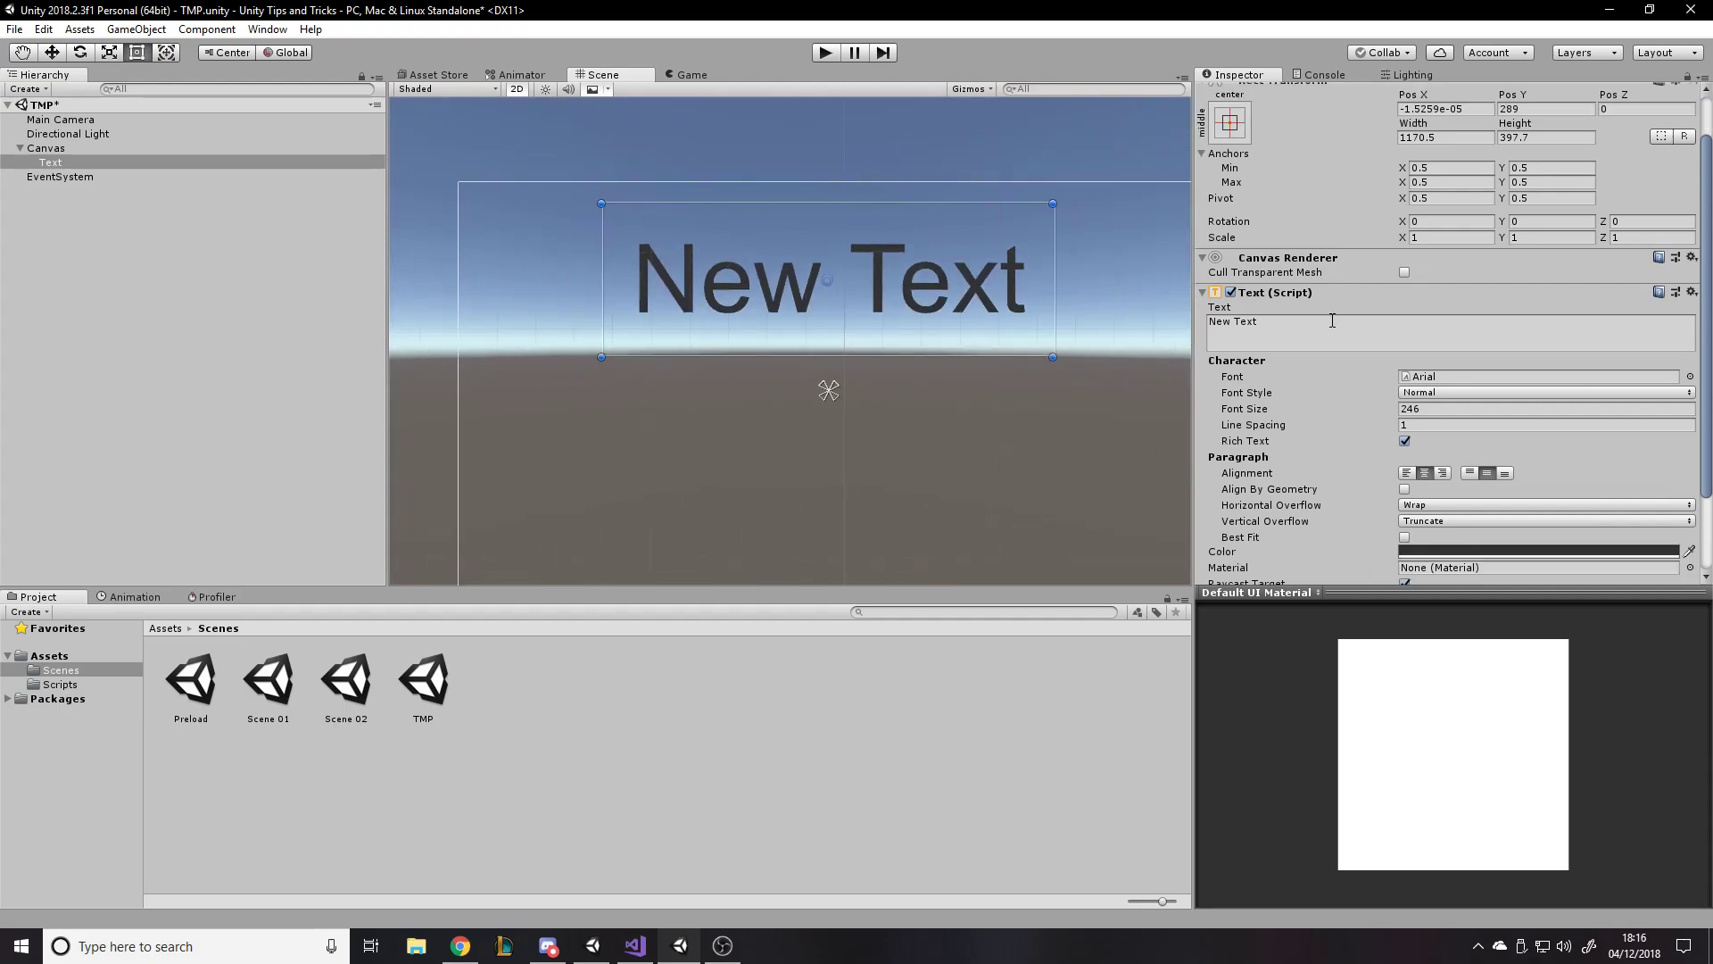
# Set the font size to 24 and shrink the text box to about 135 × 56 at the canvas's lower-left corner.
pyautogui.scroll(-2, 937, 330)
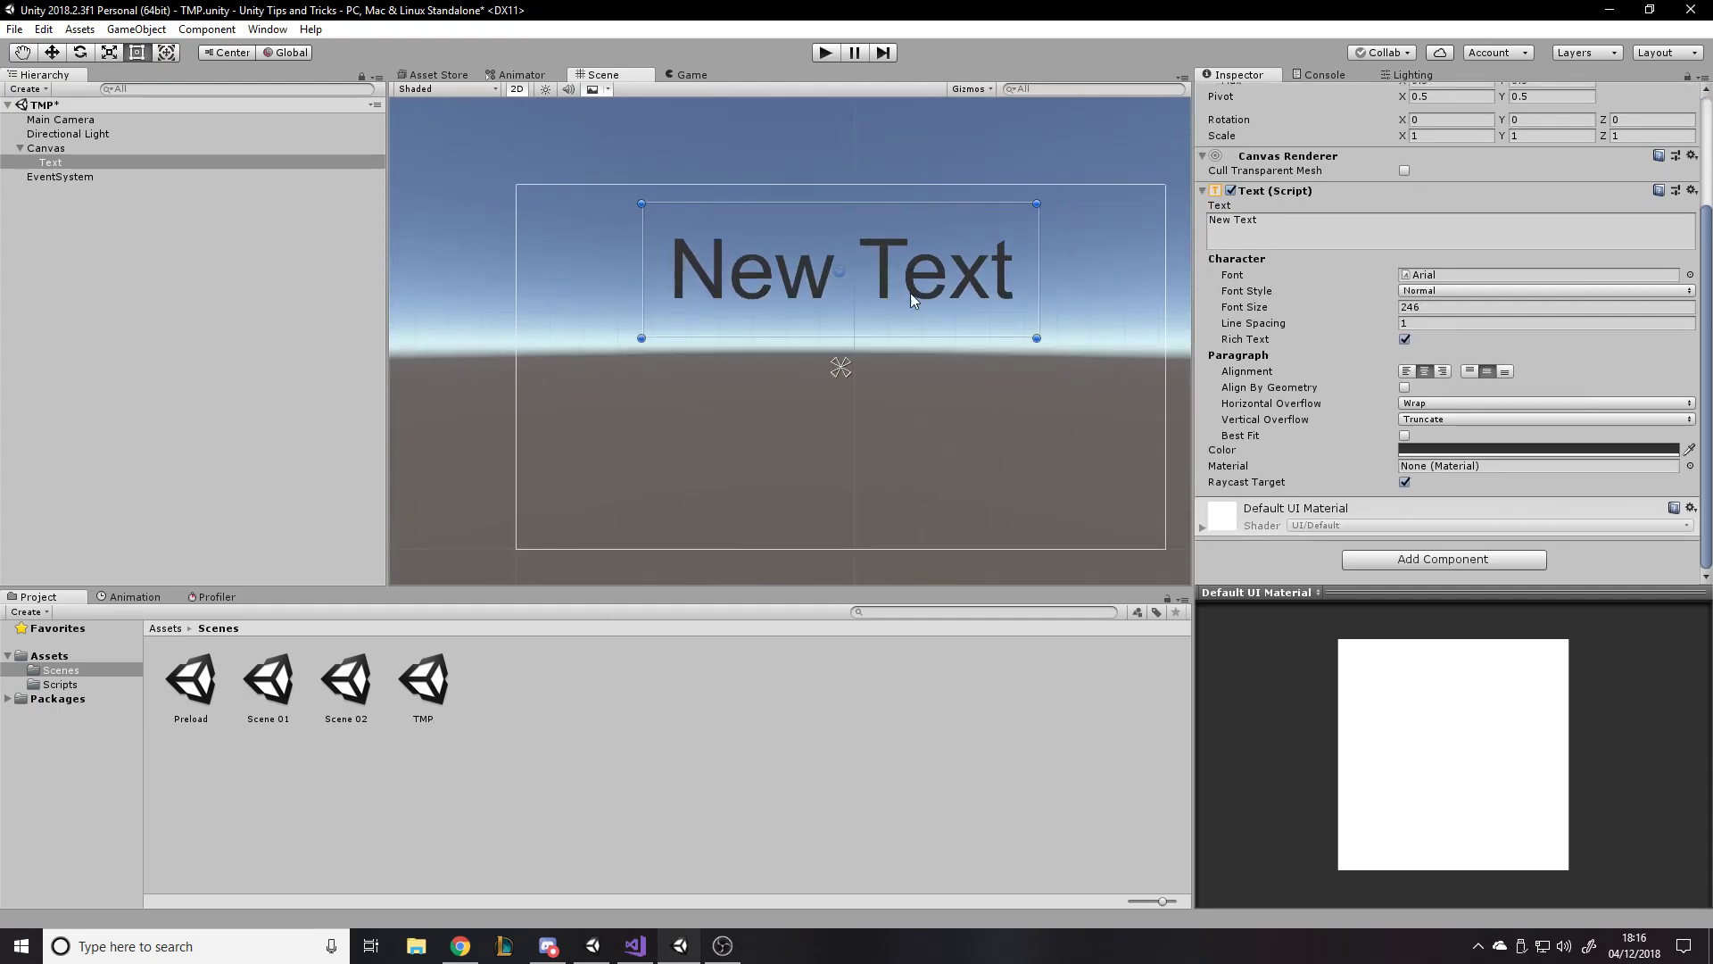
pyautogui.moveTo(1246, 307); pyautogui.dragTo(1035, 312)
pyautogui.click(1028, 214)
pyautogui.moveTo(1035, 208); pyautogui.dragTo(546, 533)
pyautogui.click(35, 149)
pyautogui.click(45, 161)
# Enlarge the text box to about 404 × 168 and append long runs of the letter w to its text.
pyautogui.scroll(1, 546, 533)
pyautogui.scroll(10, 544, 535)
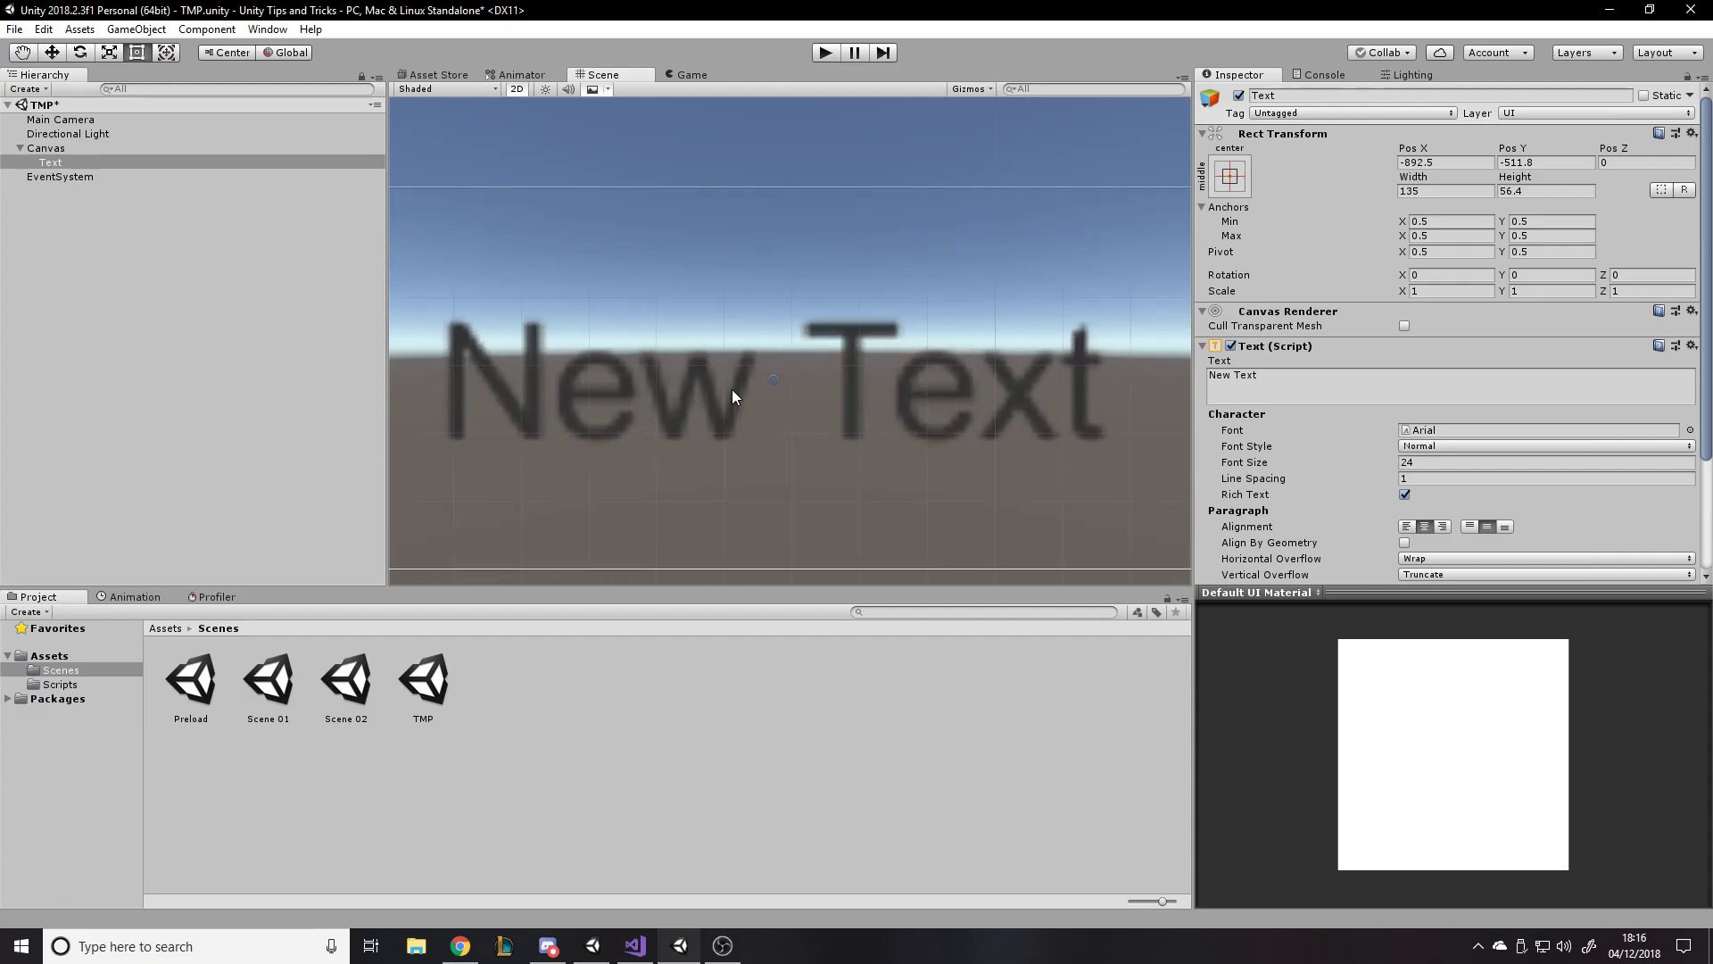
pyautogui.scroll(-5, 727, 389)
pyautogui.scroll(-6, 415, 554)
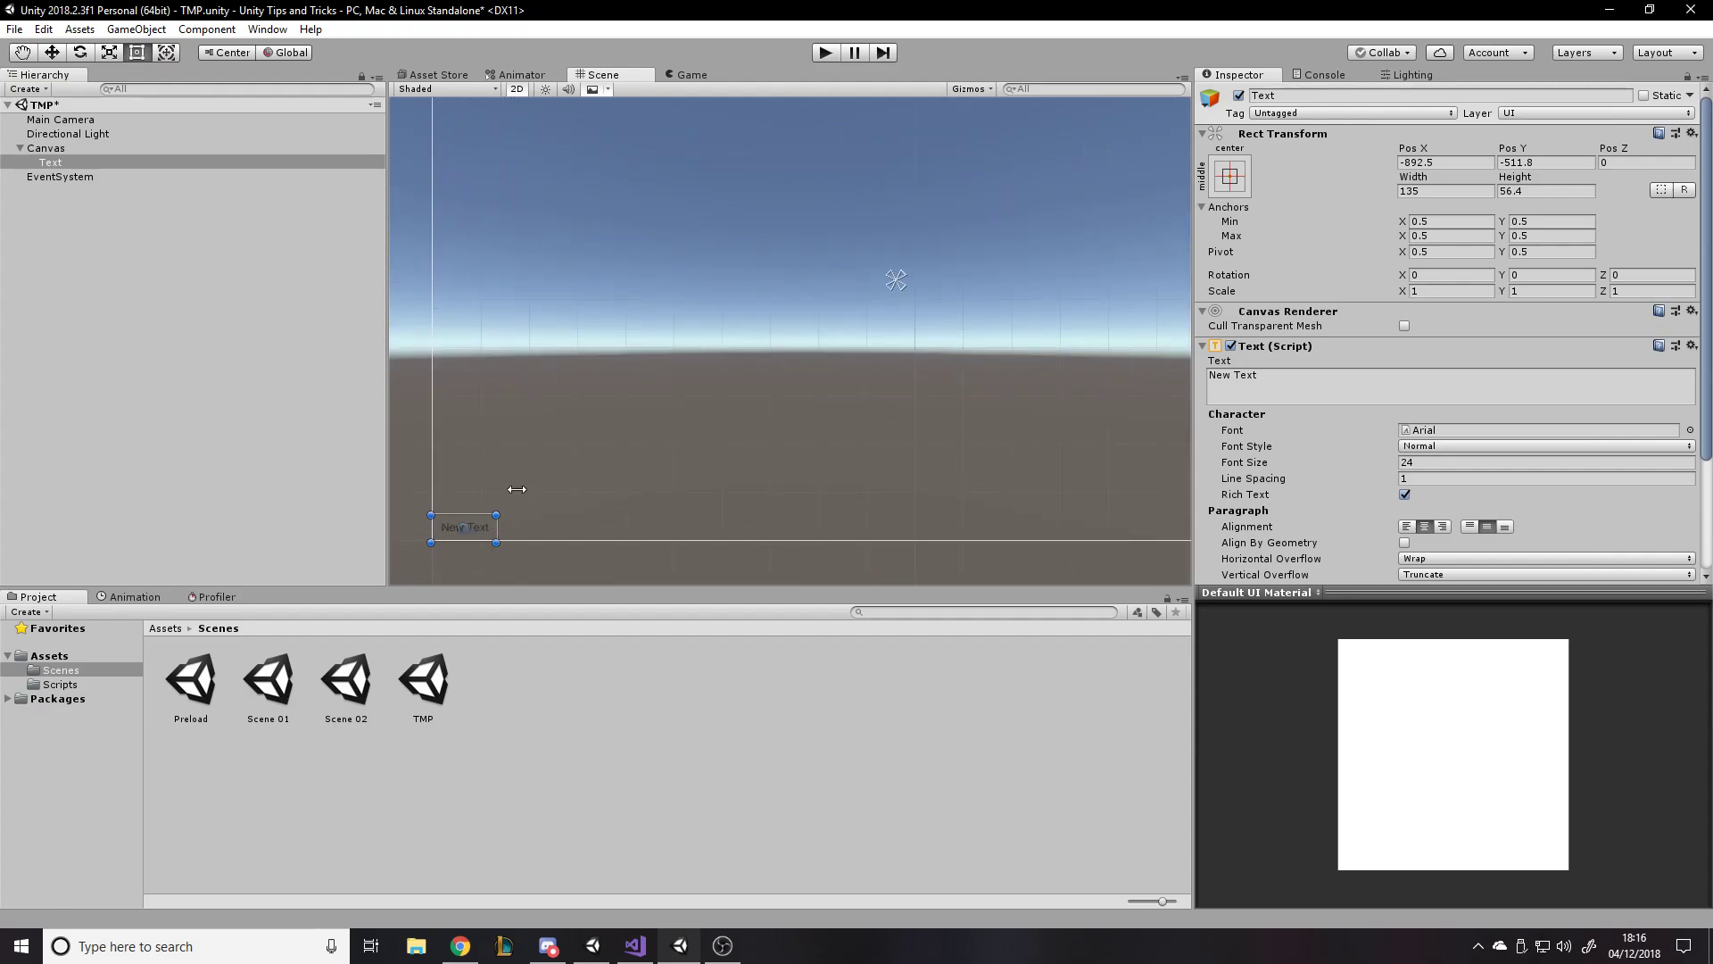
pyautogui.moveTo(504, 522); pyautogui.dragTo(626, 462)
pyautogui.click(1361, 379)
pyautogui.write('wwwwwwwwwwwwwwwwwwwwwwwwwwwwwwwwwwwwwwwwwwwwww wwwwwwwwwwwwwwwwwwwww')
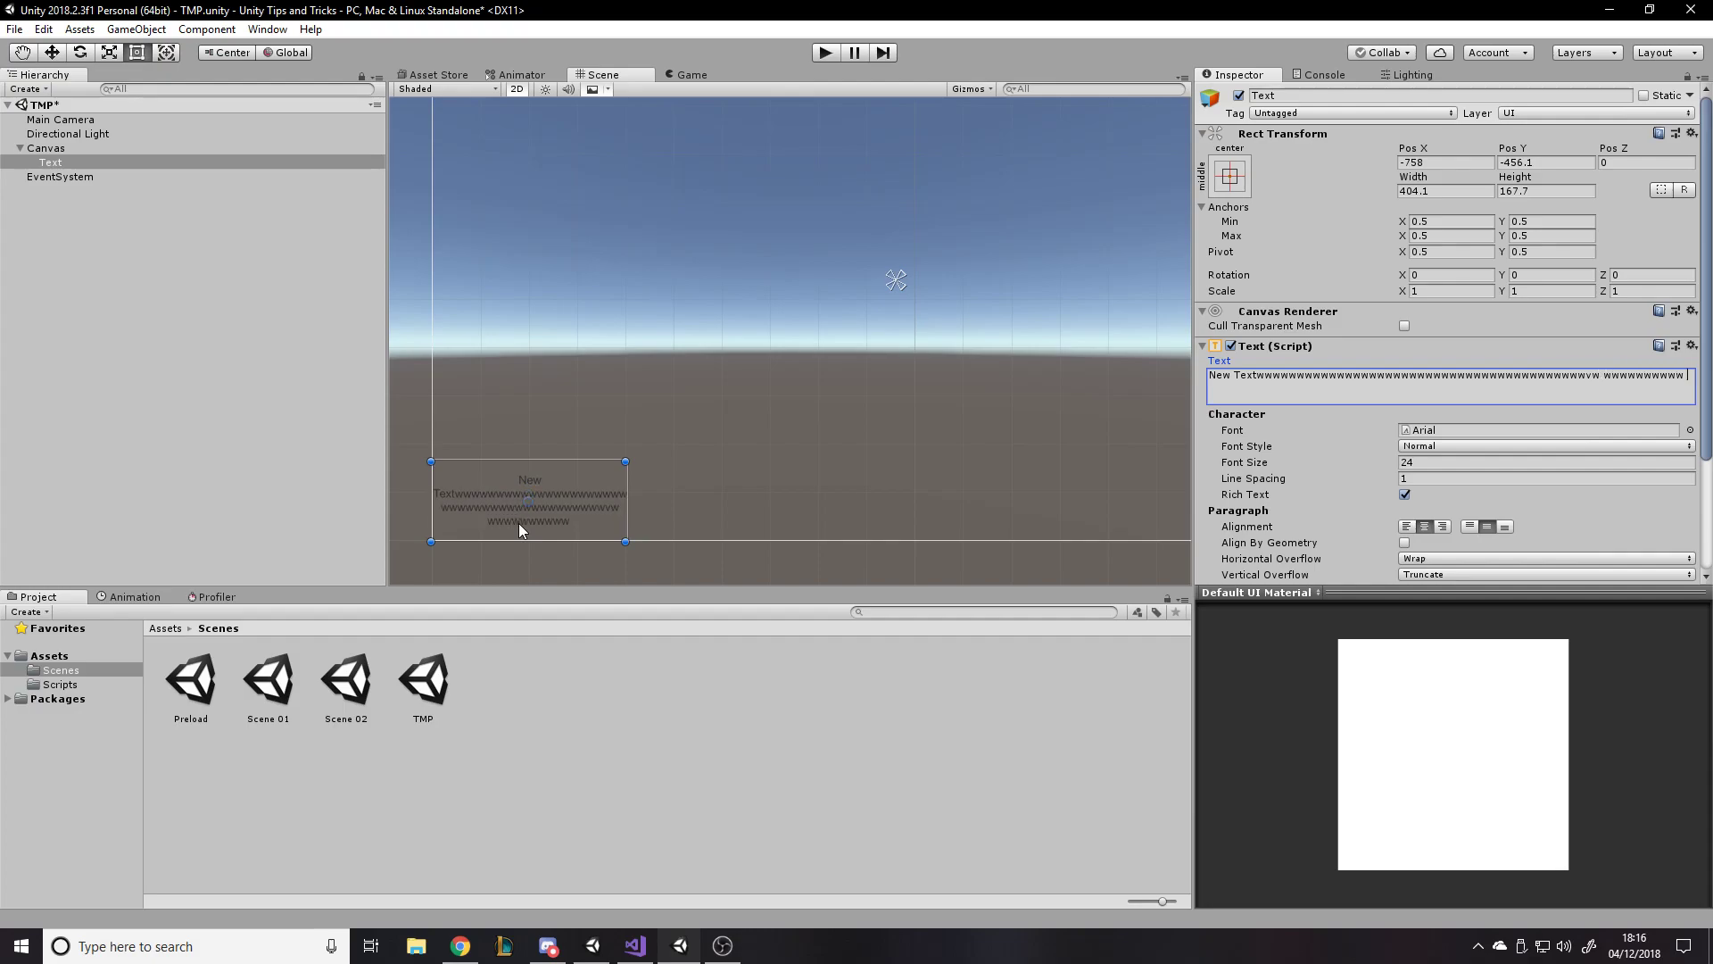
pyautogui.write(' wwwwwww')
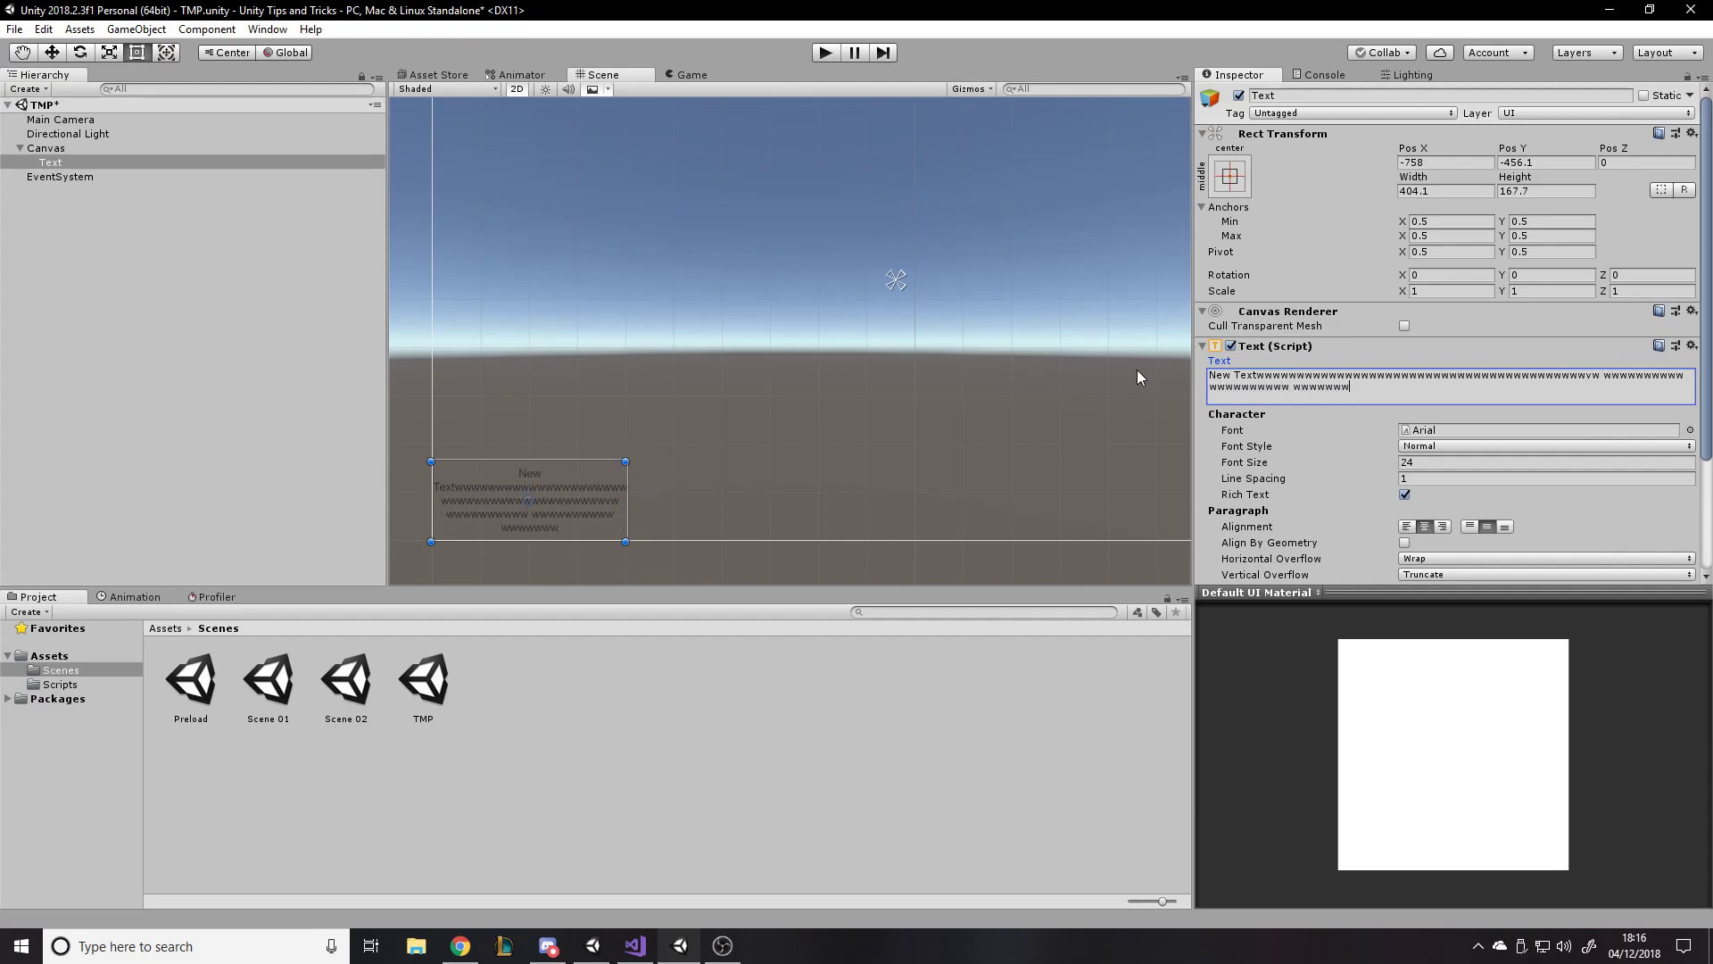
# Replace the text with "dadada adadad adad" and enlarge its box to about 460 × 303.
pyautogui.hotkey('ctrl', 'a')
pyautogui.press('BackSpace')
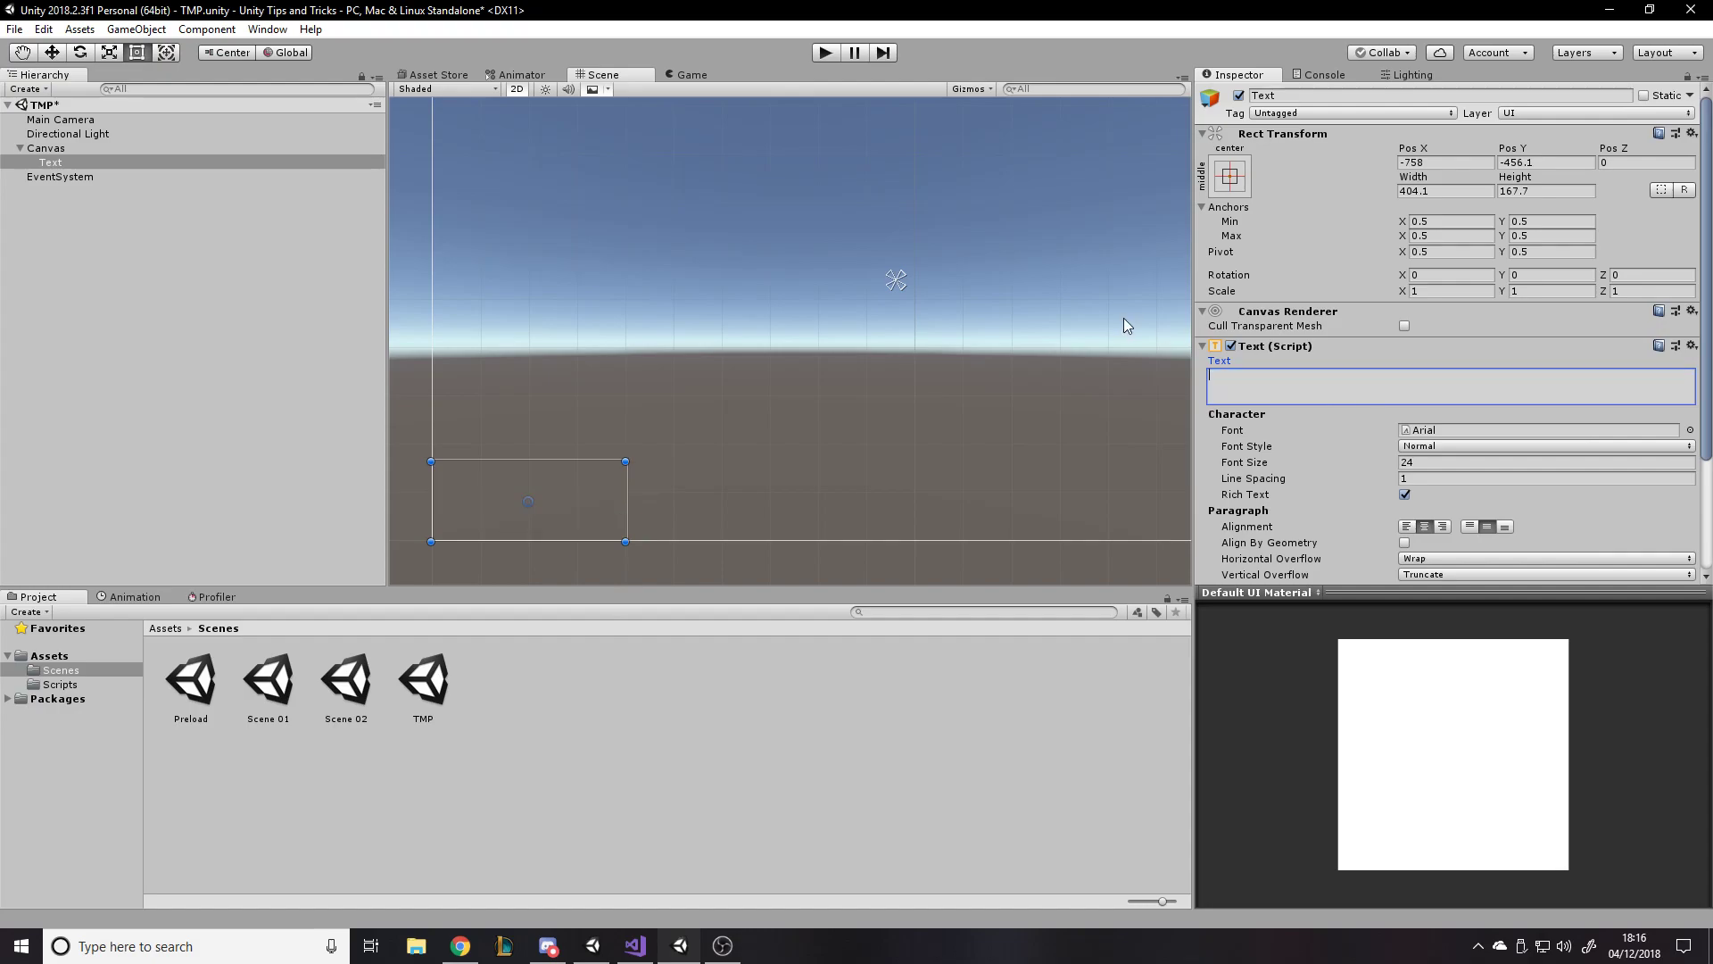
pyautogui.moveTo(614, 462); pyautogui.dragTo(653, 432)
pyautogui.click(1301, 381)
pyautogui.write('dadada ')
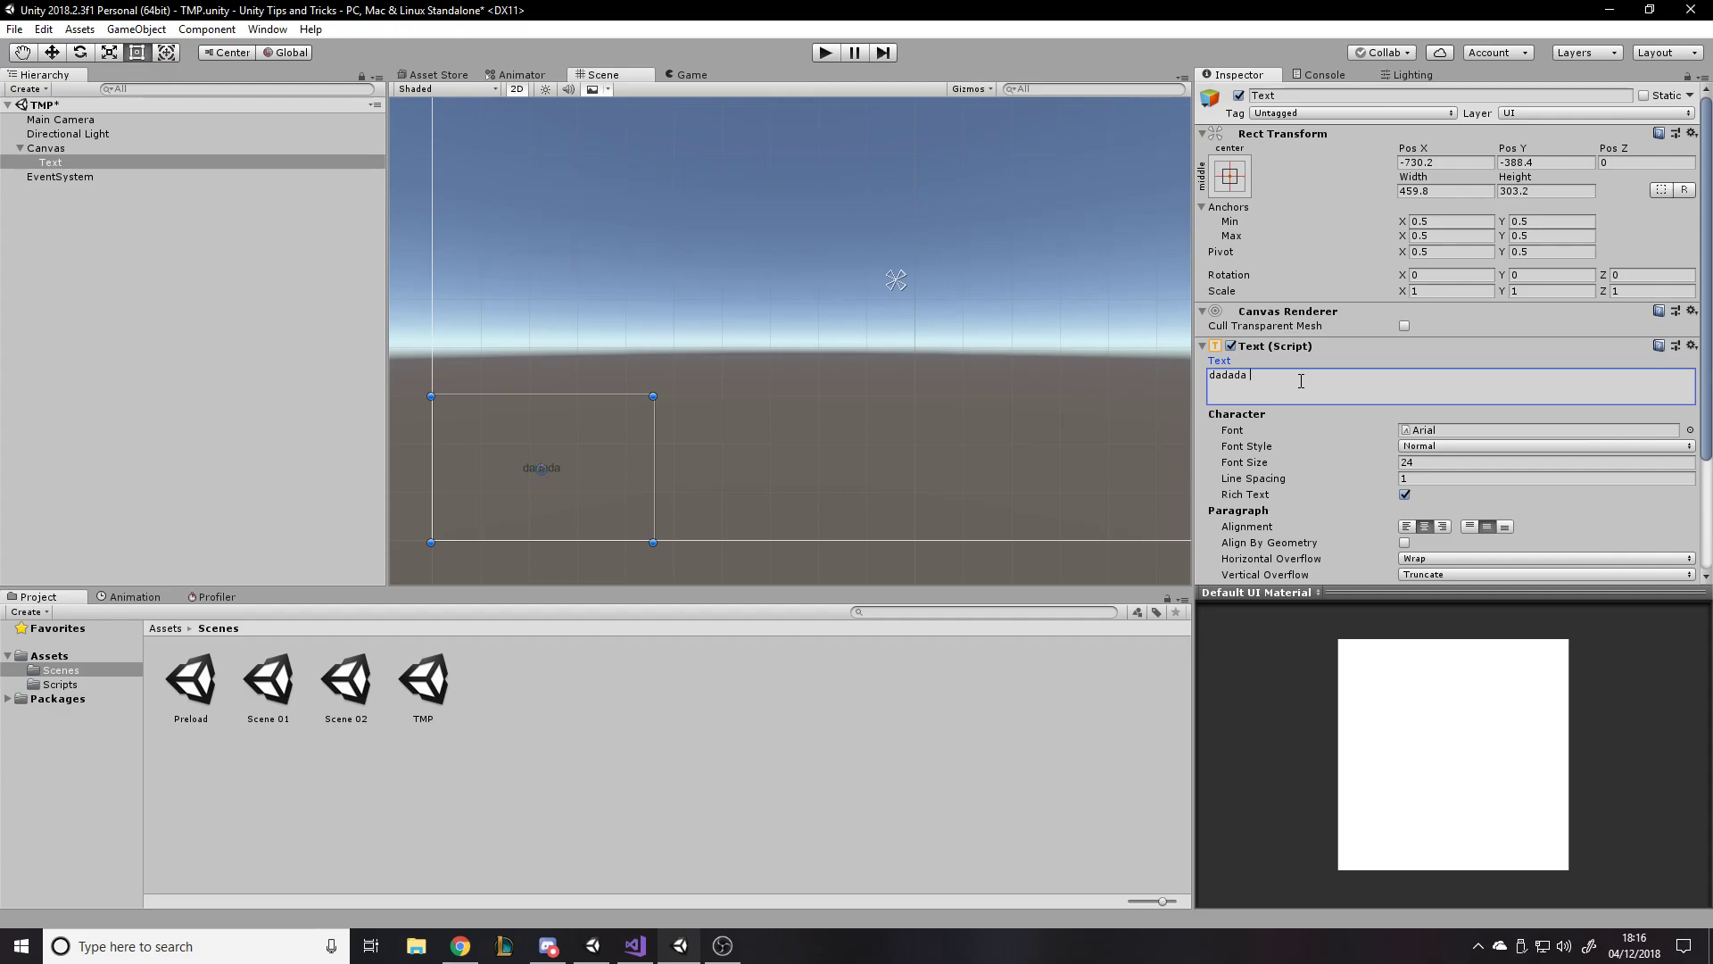
pyautogui.write('adadad adad')
# Align the text to the left and top of its box and replace it with "aa" followed by a long run of s.
pyautogui.click(1407, 526)
pyautogui.click(1469, 527)
pyautogui.click(1405, 374)
pyautogui.hotkey('ctrl', 'a')
pyautogui.write('aassssssssssssssssssssssssssssssssssssssssssss')
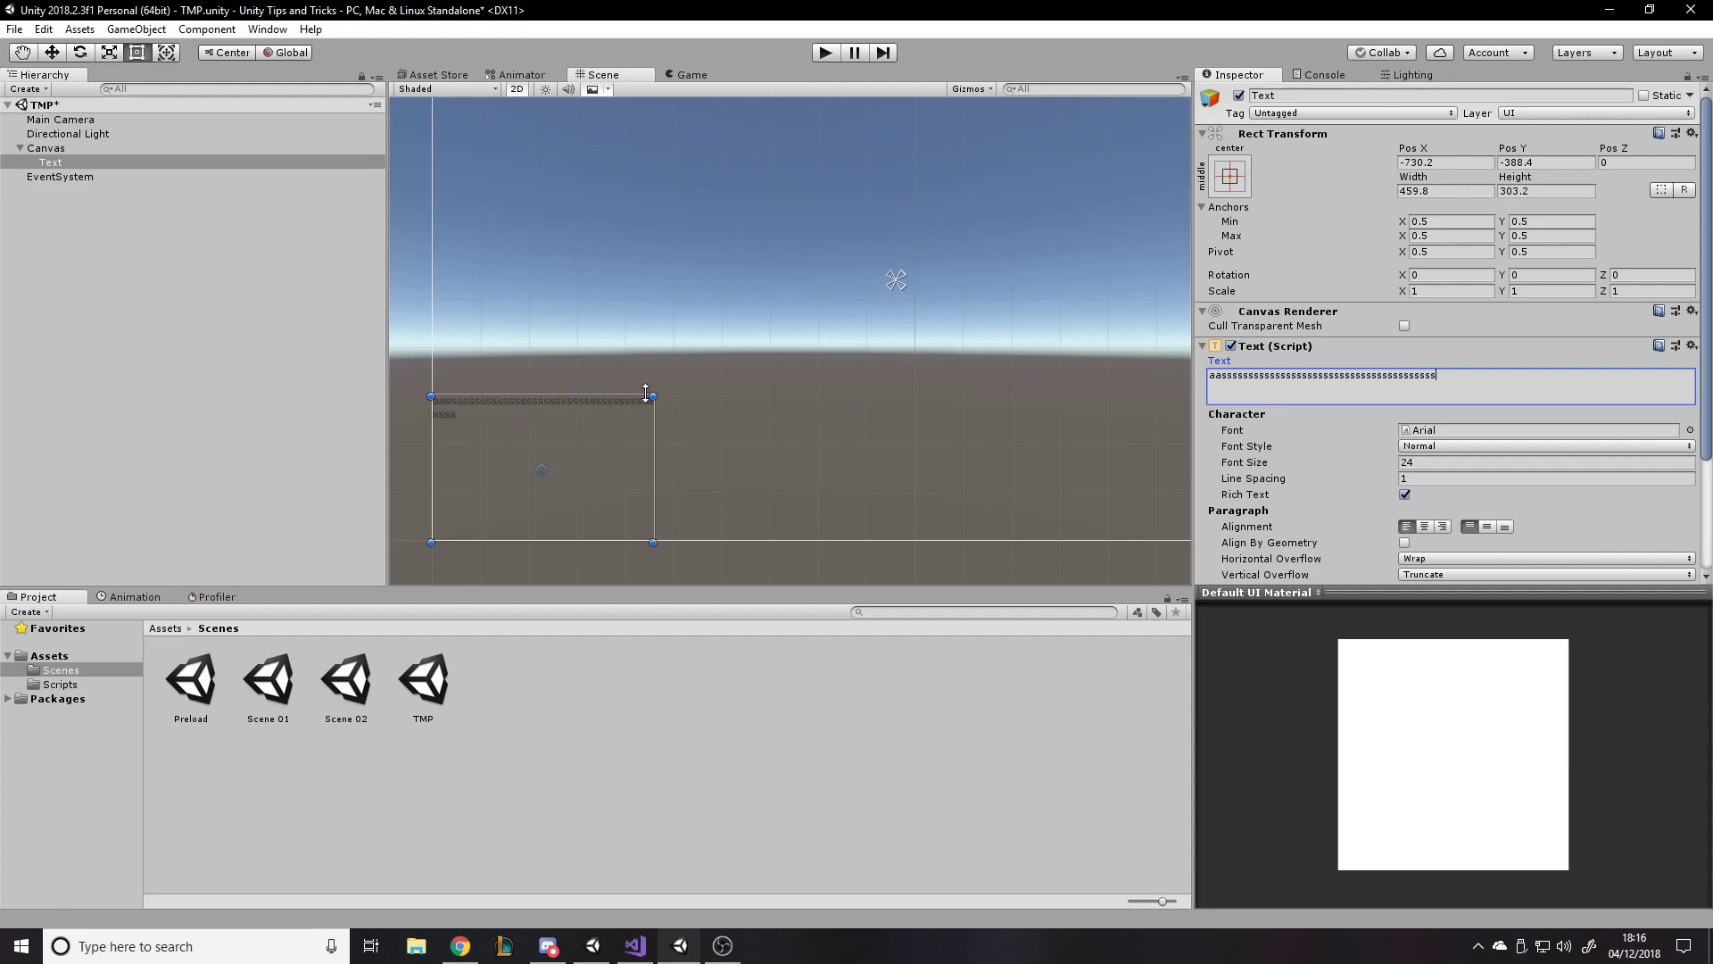
# Enlarge the text box to about 497 × 548 and delete its text.
pyautogui.moveTo(645, 393); pyautogui.dragTo(671, 277)
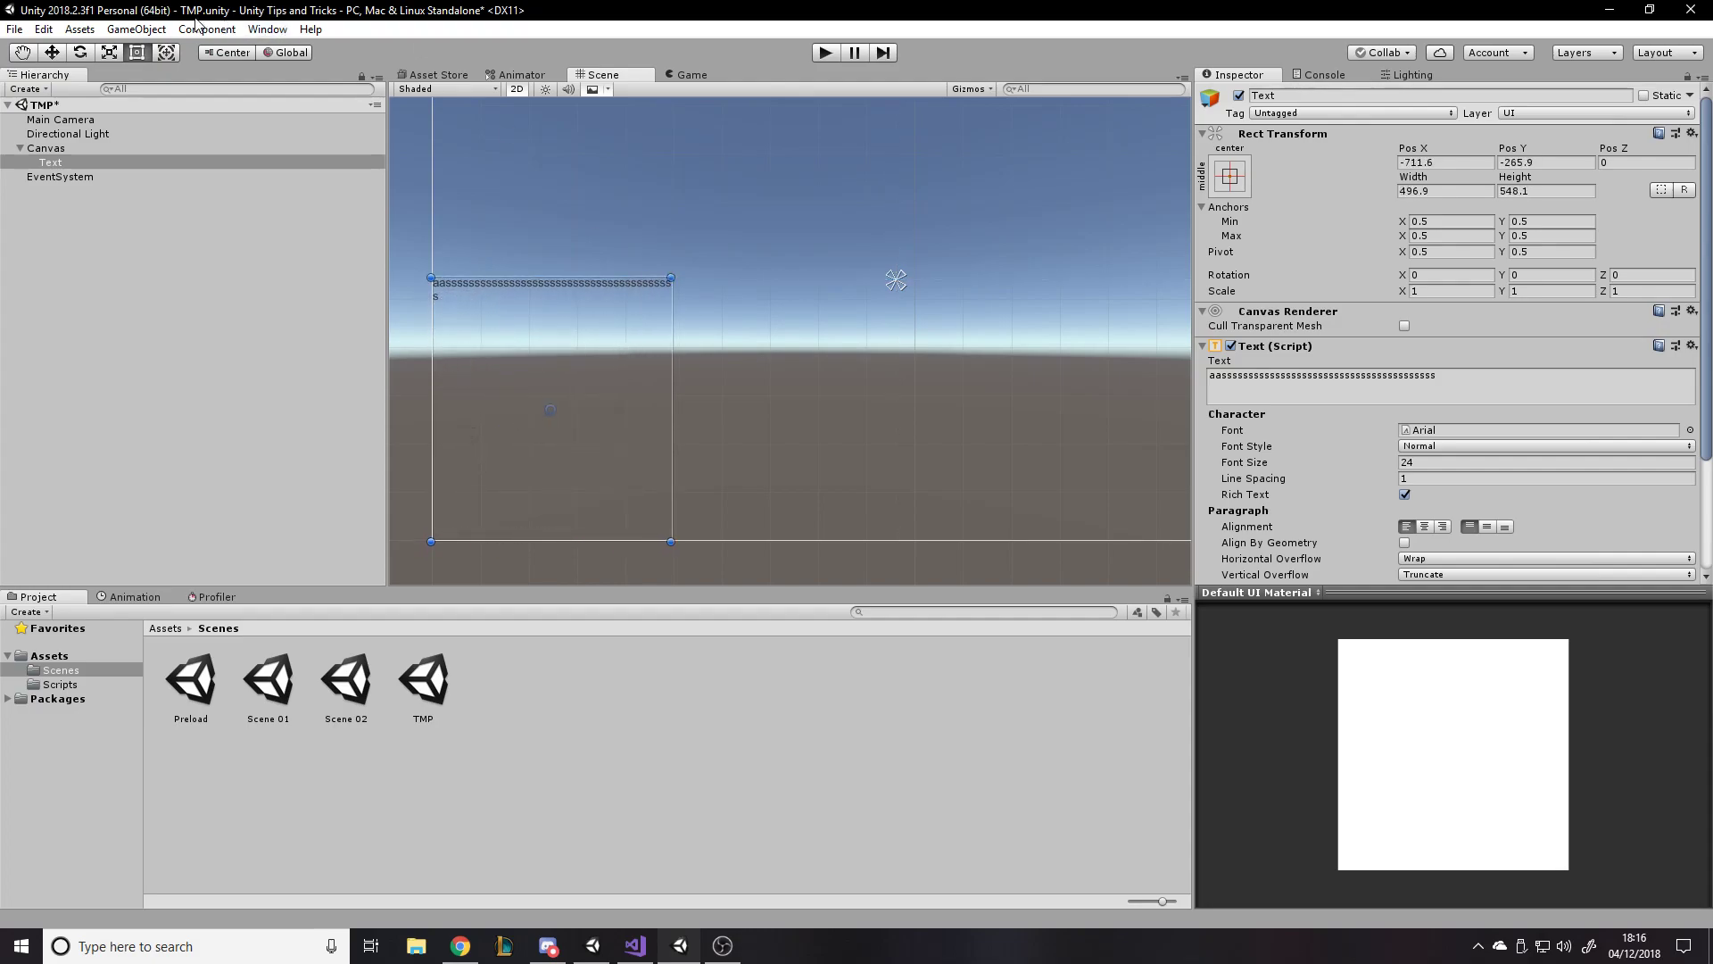
pyautogui.moveTo(1438, 379); pyautogui.dragTo(1052, 335)
pyautogui.press('Delete')
# Move the empty text box to the upper-left corner of the canvas.
pyautogui.scroll(-3, 803, 473)
pyautogui.scroll(2, 731, 398)
pyautogui.scroll(1, 642, 372)
pyautogui.scroll(-1, 607, 325)
pyautogui.scroll(1, 927, 302)
pyautogui.scroll(-1, 926, 301)
pyautogui.scroll(1, 1062, 317)
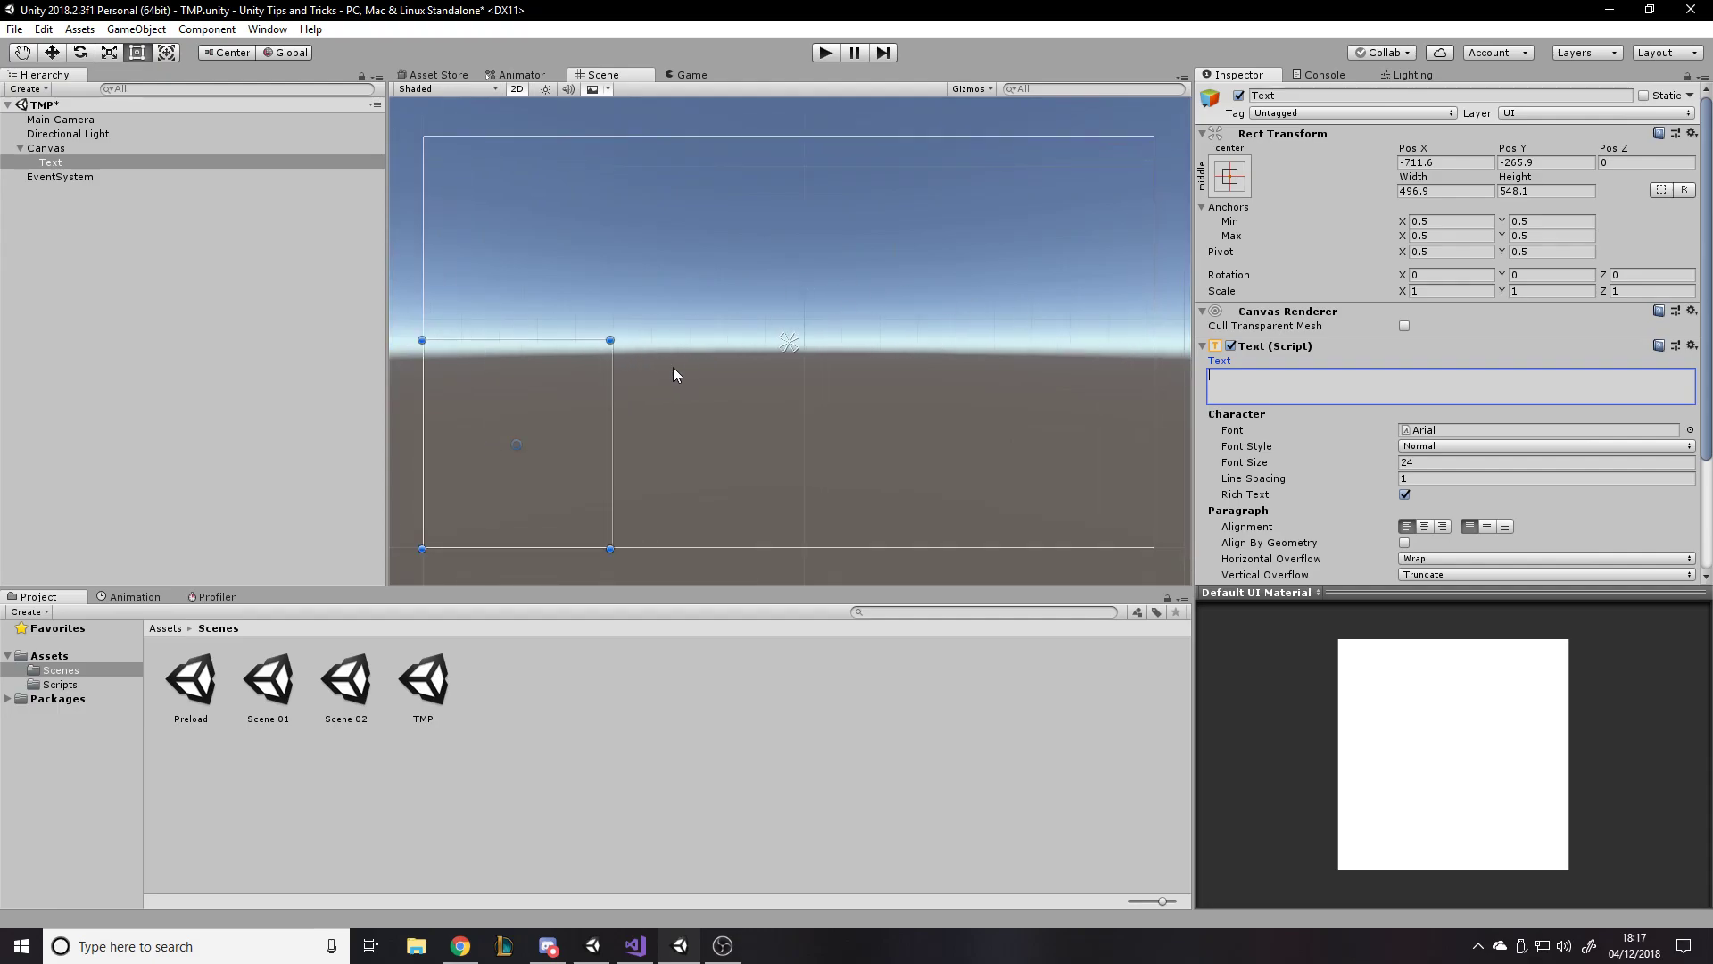
pyautogui.moveTo(603, 350); pyautogui.dragTo(580, 181)
pyautogui.scroll(-3, 1446, 357)
pyautogui.scroll(1, 1445, 357)
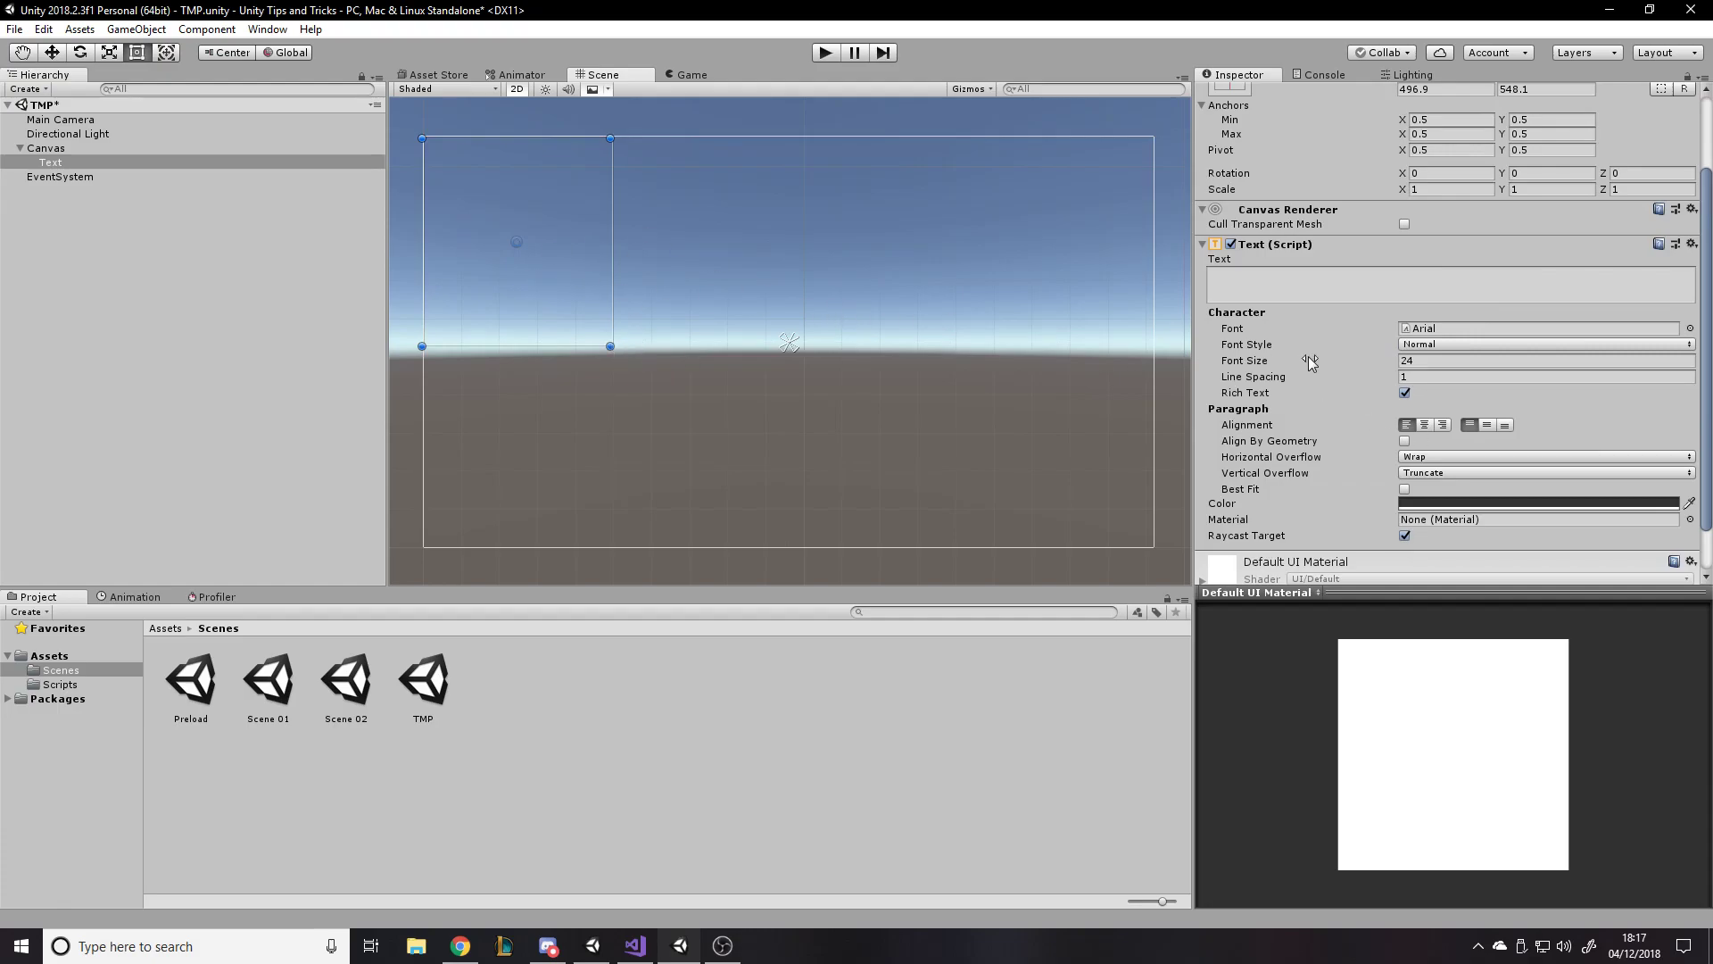
pyautogui.click(1692, 248)
pyautogui.click(1459, 332)
pyautogui.click(59, 163)
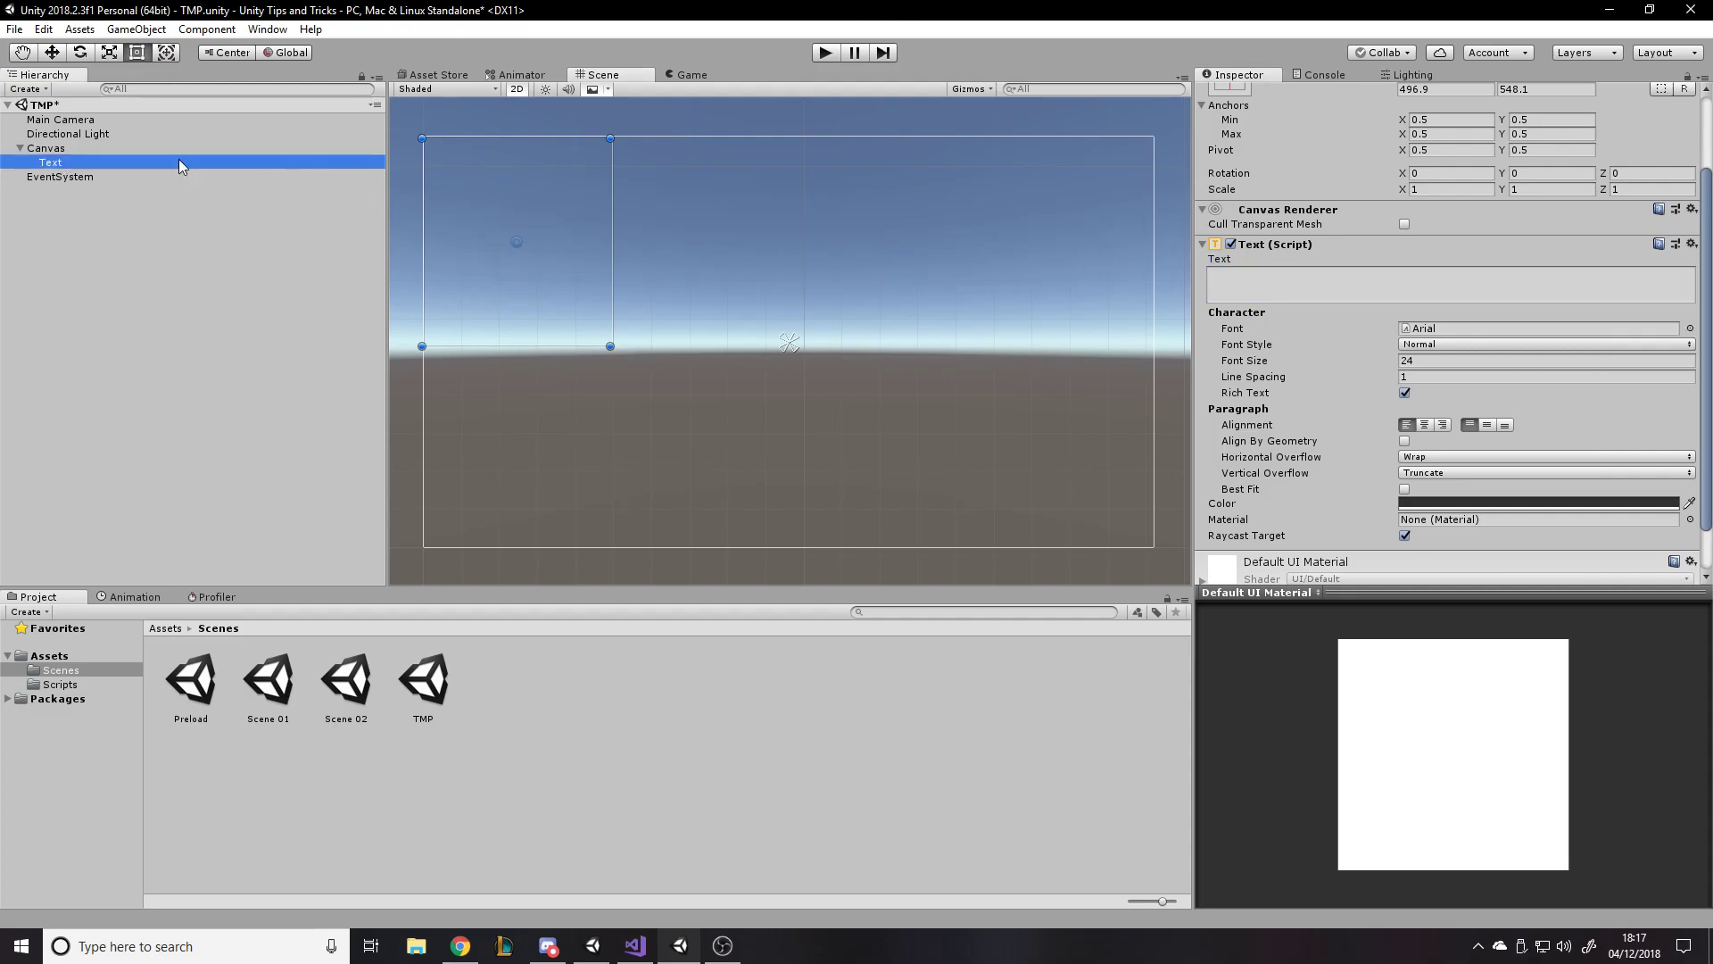
pyautogui.click(619, 223)
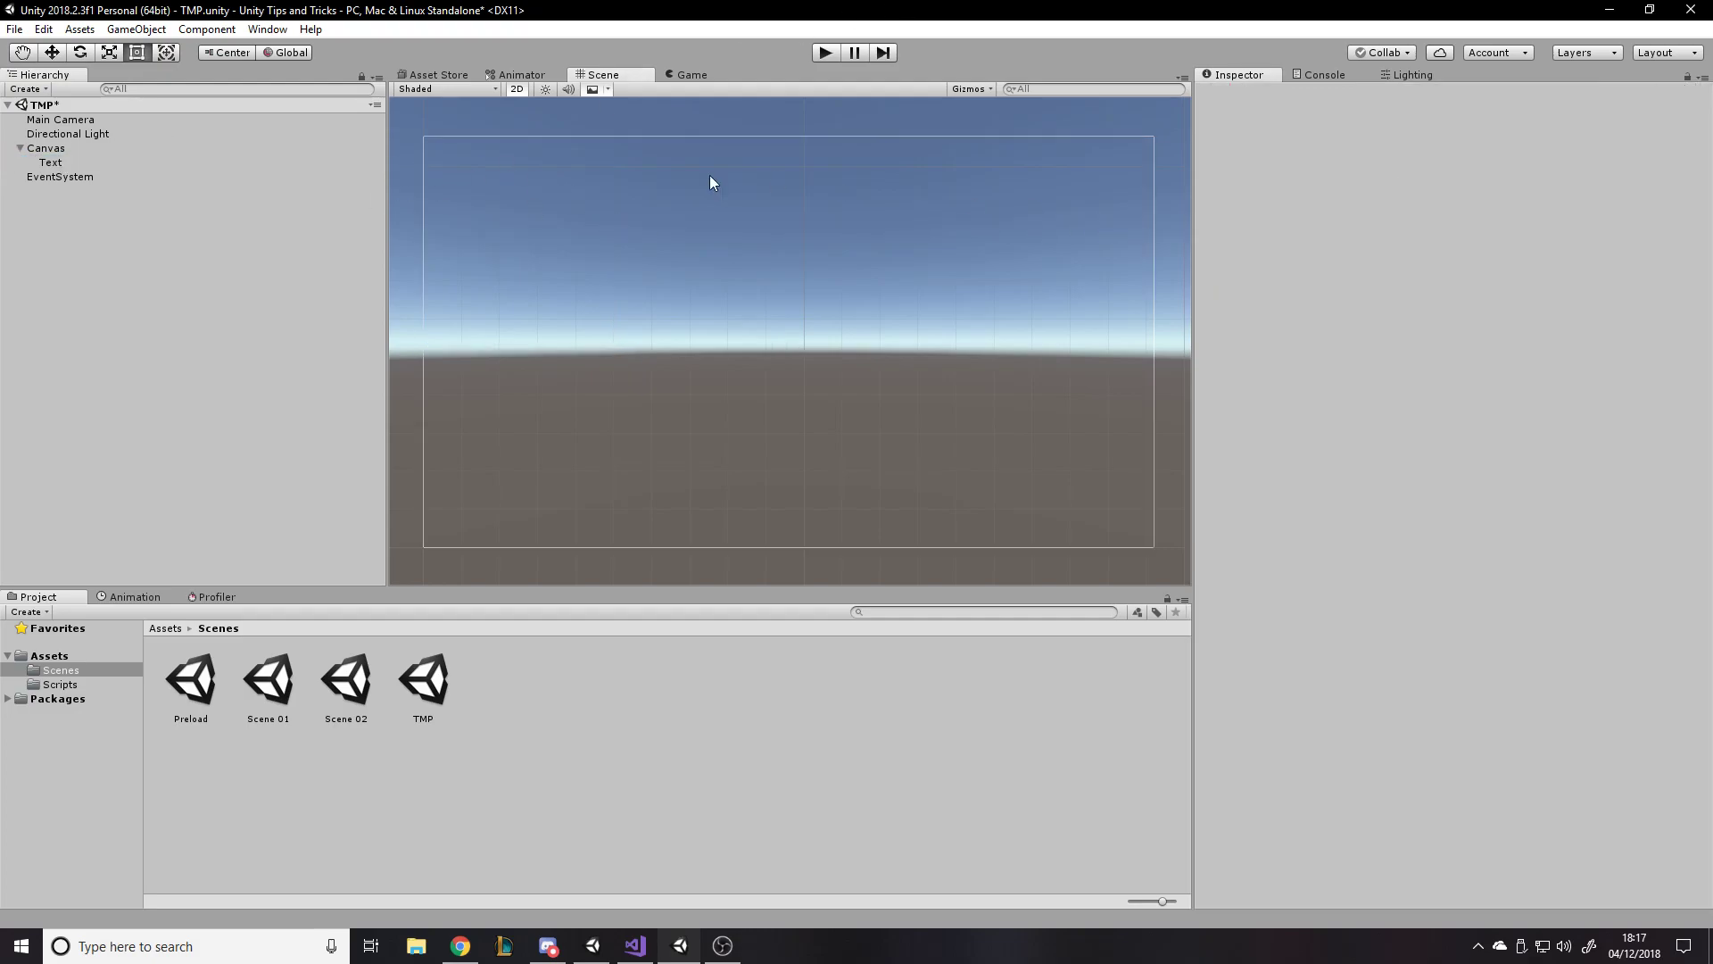
# Stretch the text box to 1920 × 540 across the canvas's upper half and enter the text "Dapper Dino".
pyautogui.click(100, 163)
pyautogui.moveTo(611, 213); pyautogui.dragTo(1152, 223)
pyautogui.moveTo(933, 347); pyautogui.dragTo(935, 343)
pyautogui.click(1328, 396)
pyautogui.write('Dapper Dino')
# Enable Best Fit for the text and align it to the horizontal and vertical center of its box.
pyautogui.scroll(-3, 1402, 460)
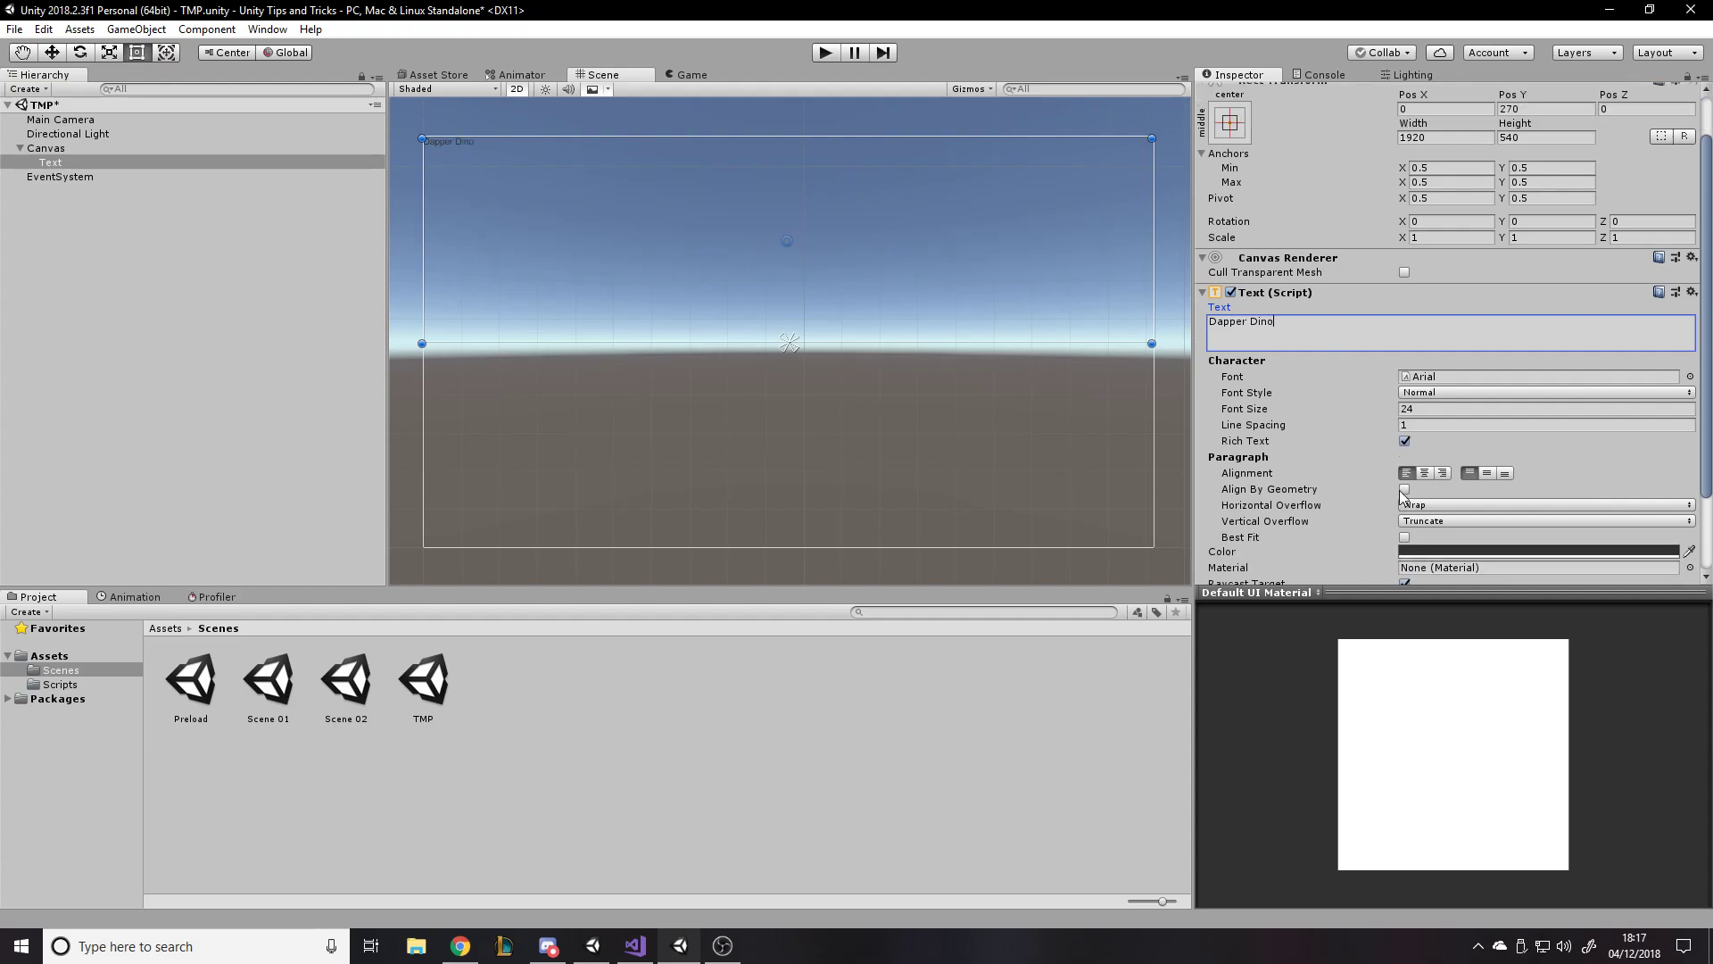
pyautogui.click(1406, 537)
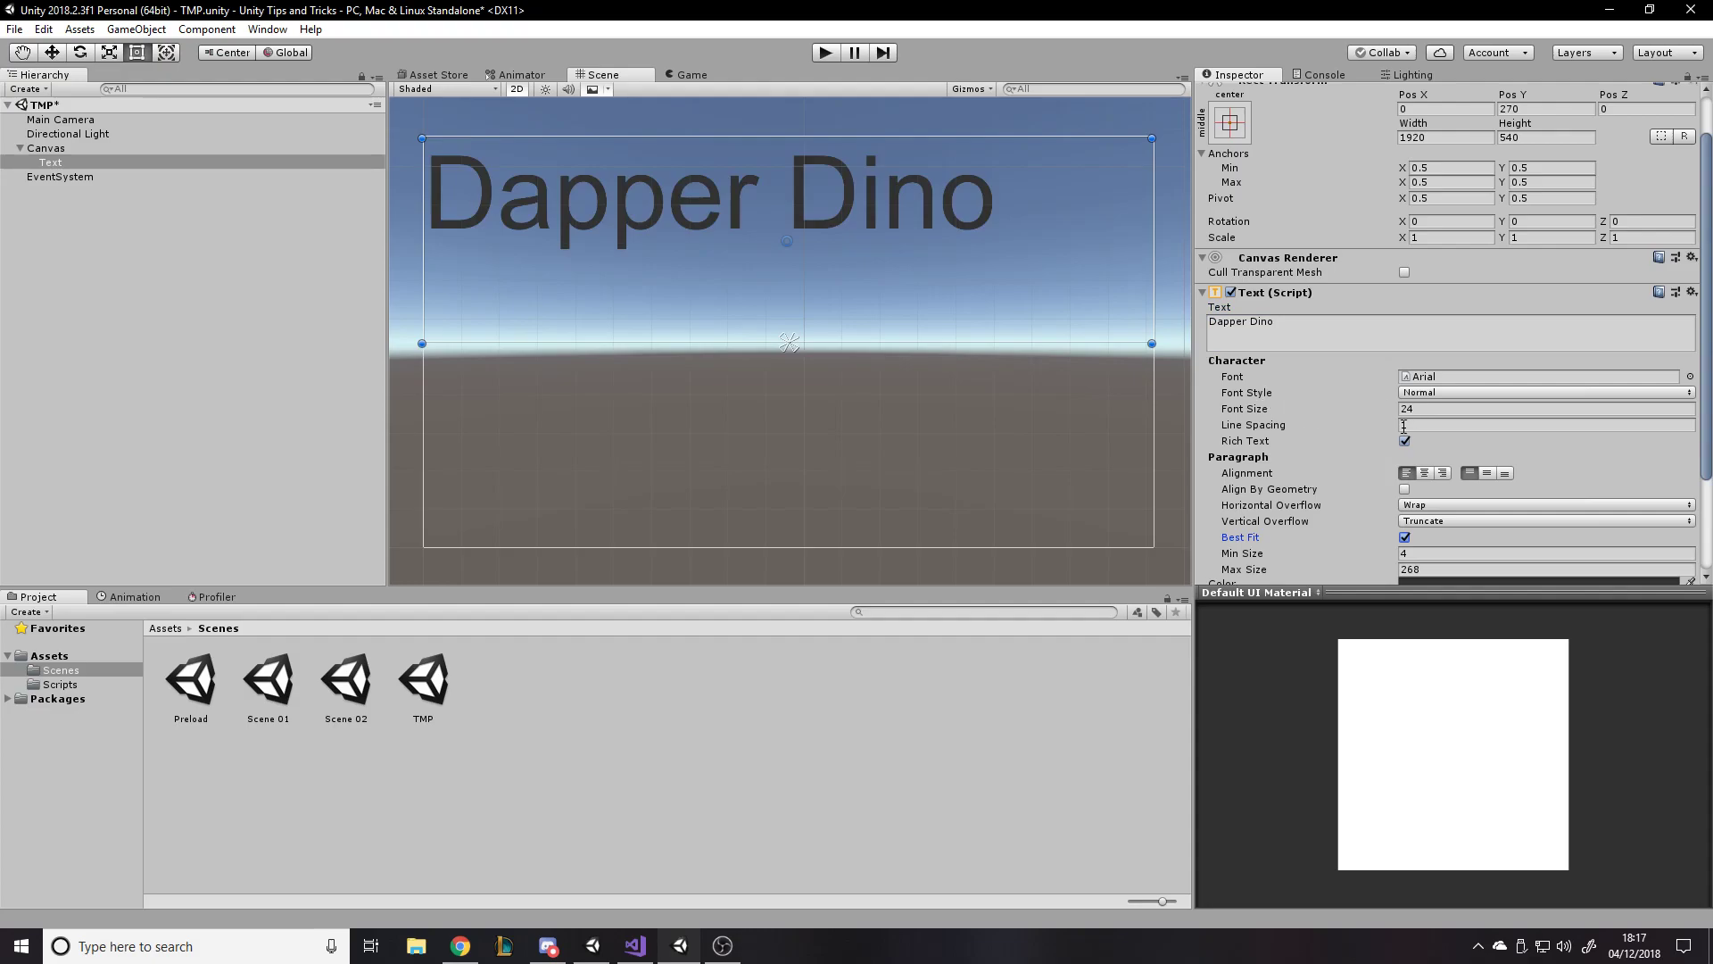
pyautogui.click(1425, 473)
pyautogui.click(1486, 473)
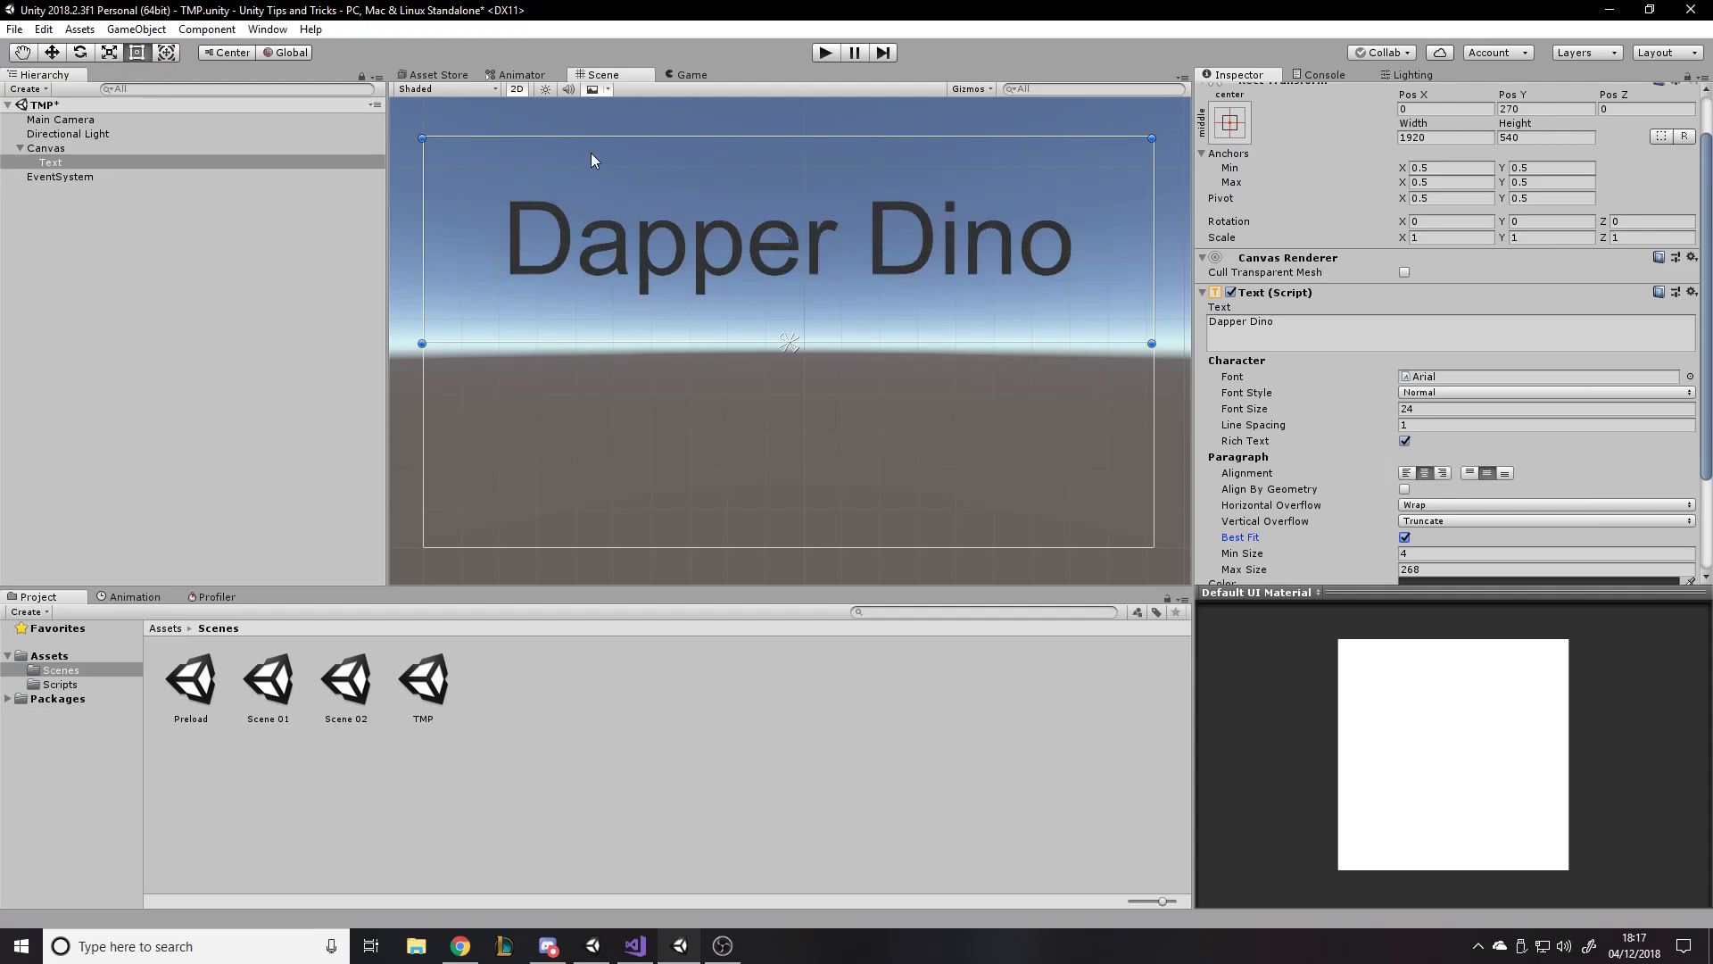
# Add a TextMeshPro text object under the Canvas.
pyautogui.click(75, 164)
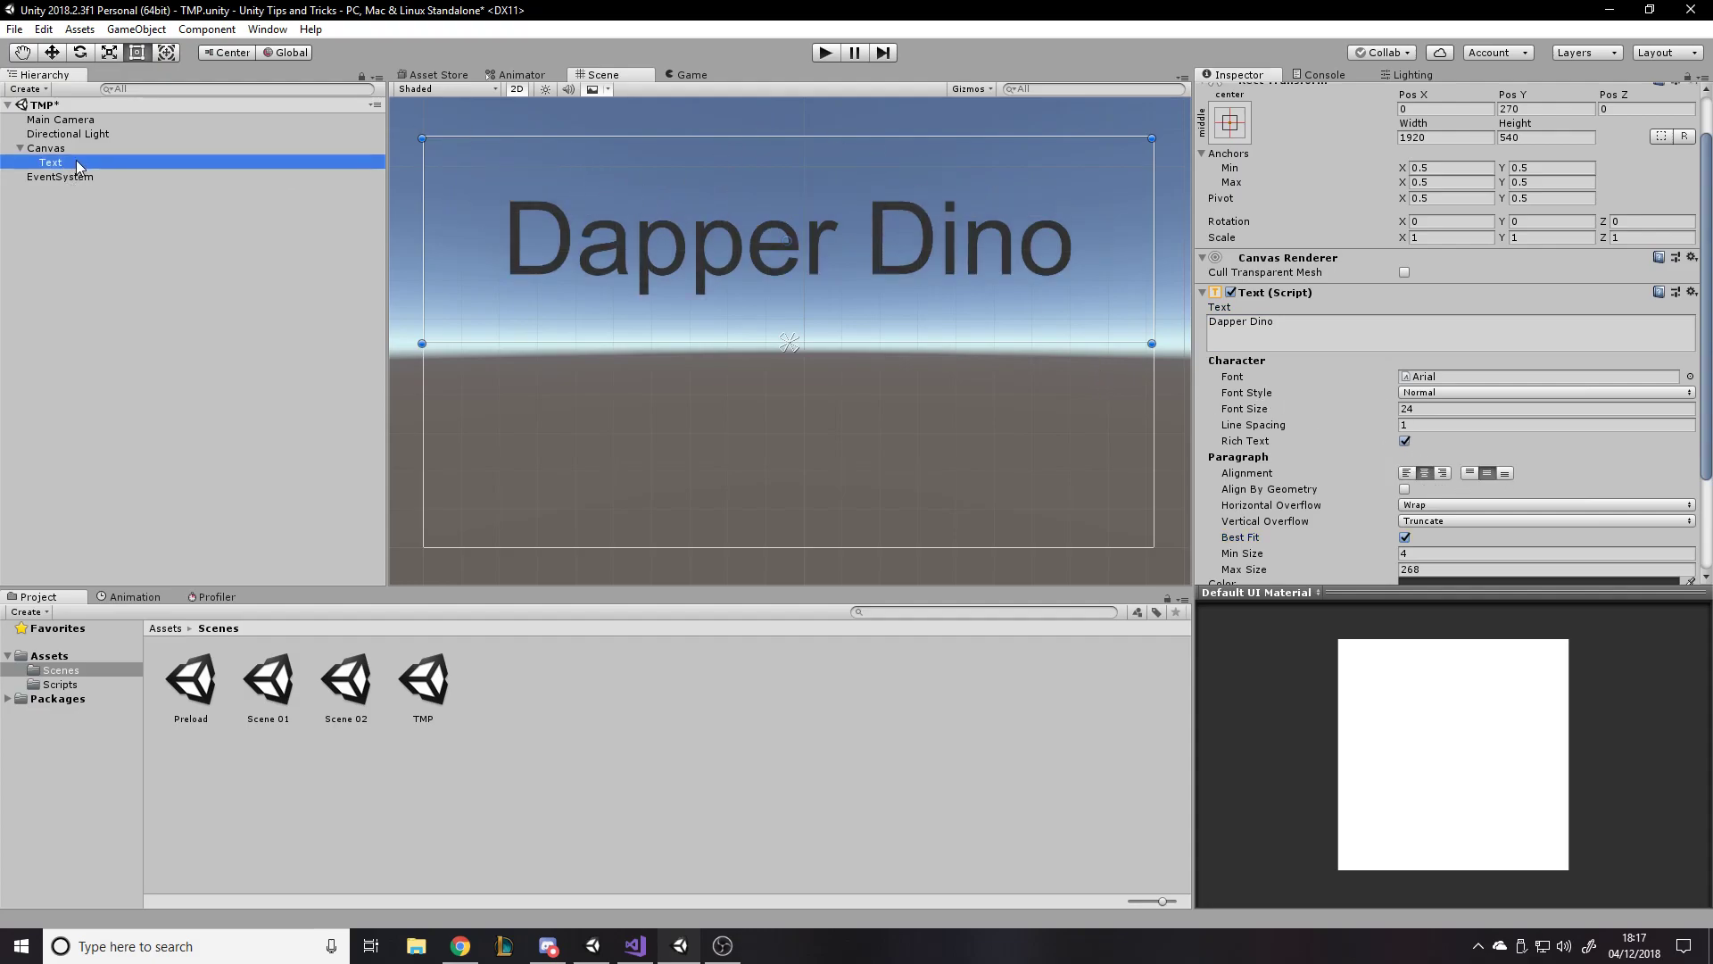
pyautogui.rightClick(55, 148)
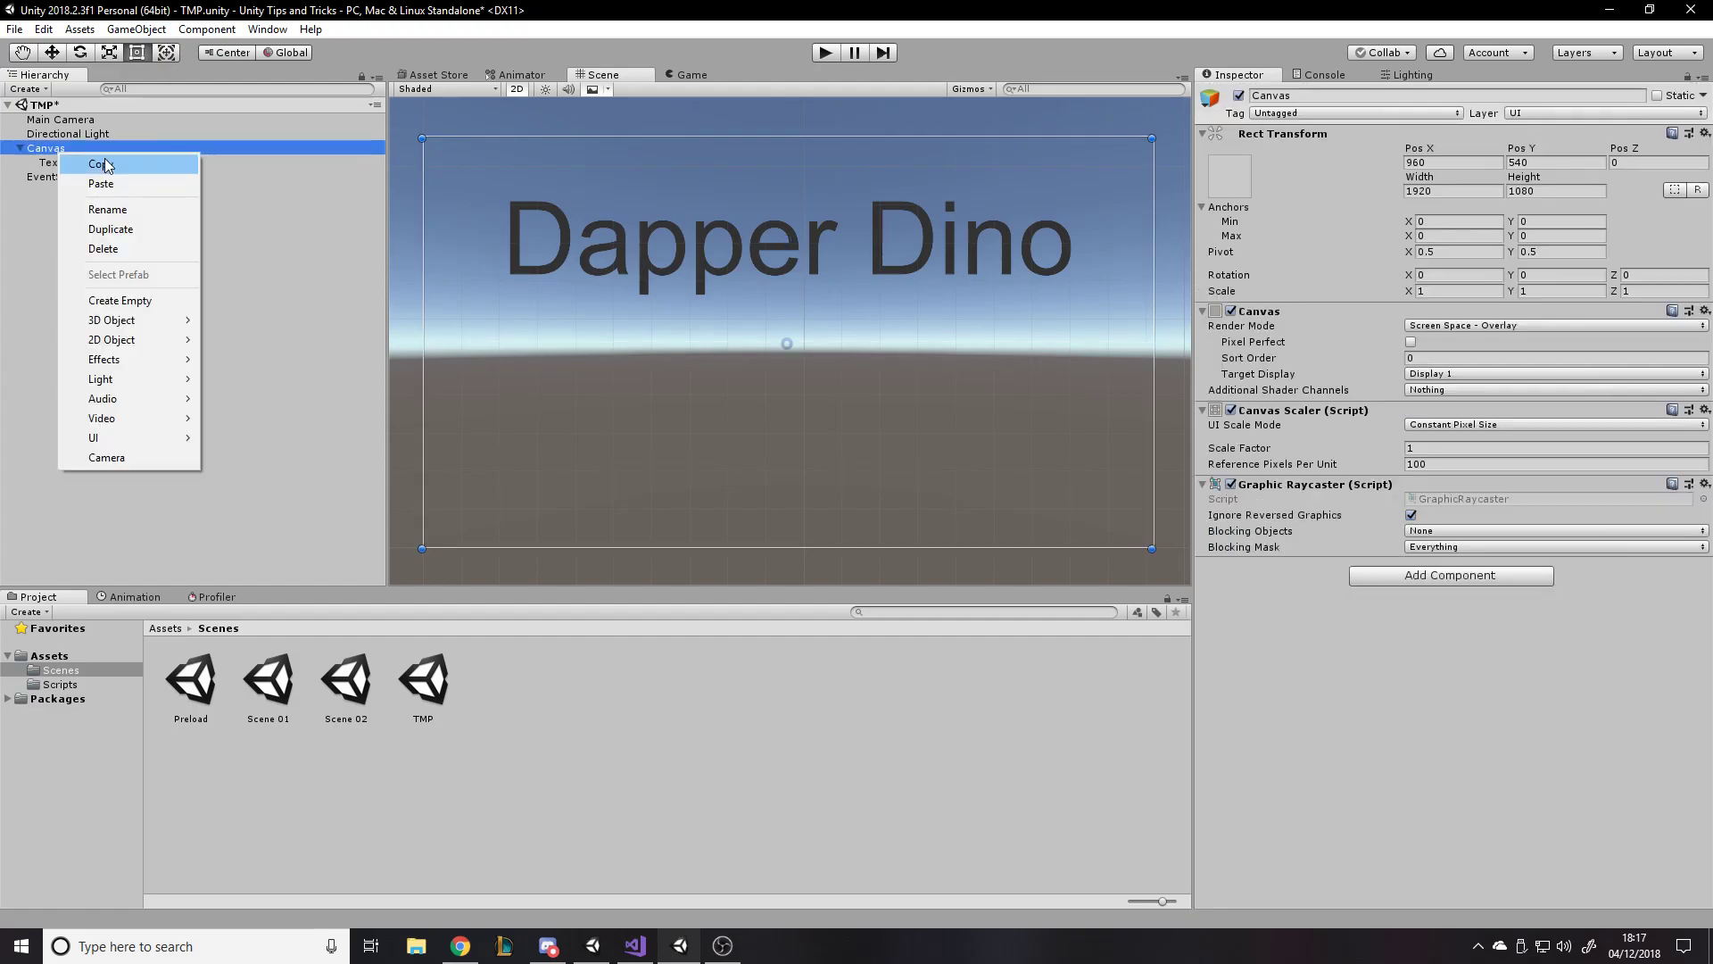
pyautogui.moveTo(165, 446)
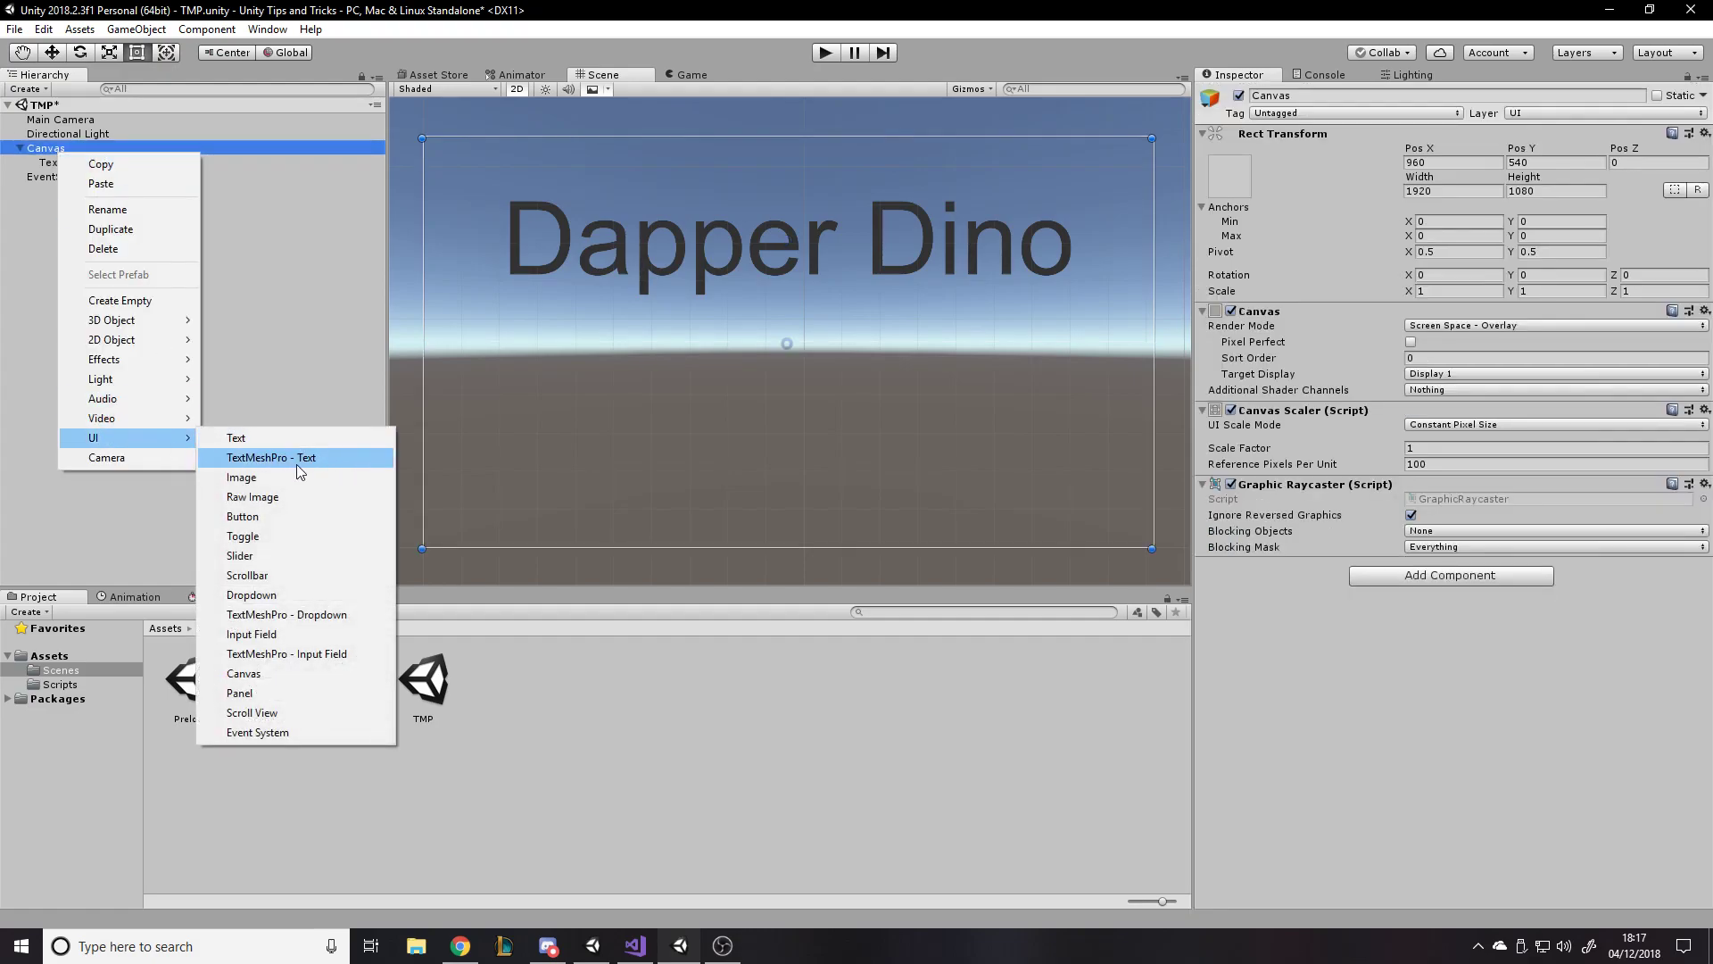
pyautogui.click(300, 458)
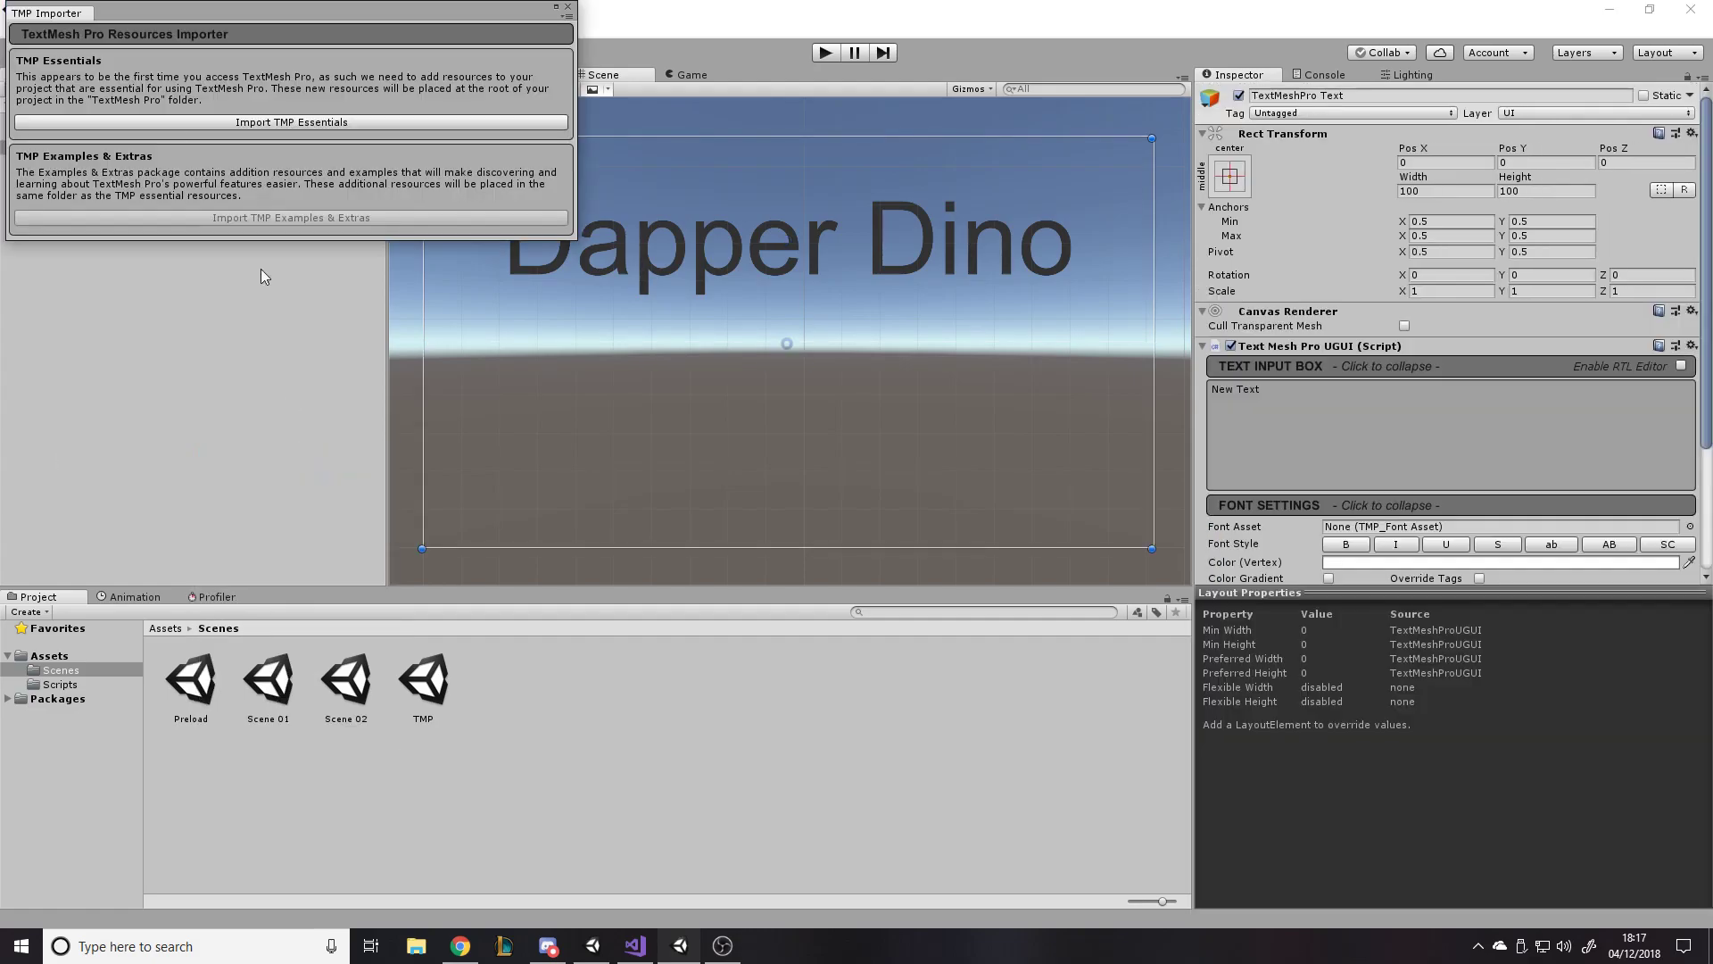
# Check the TextMesh Pro entry in the Package Manager's list of all packages.
pyautogui.click(567, 7)
pyautogui.click(264, 29)
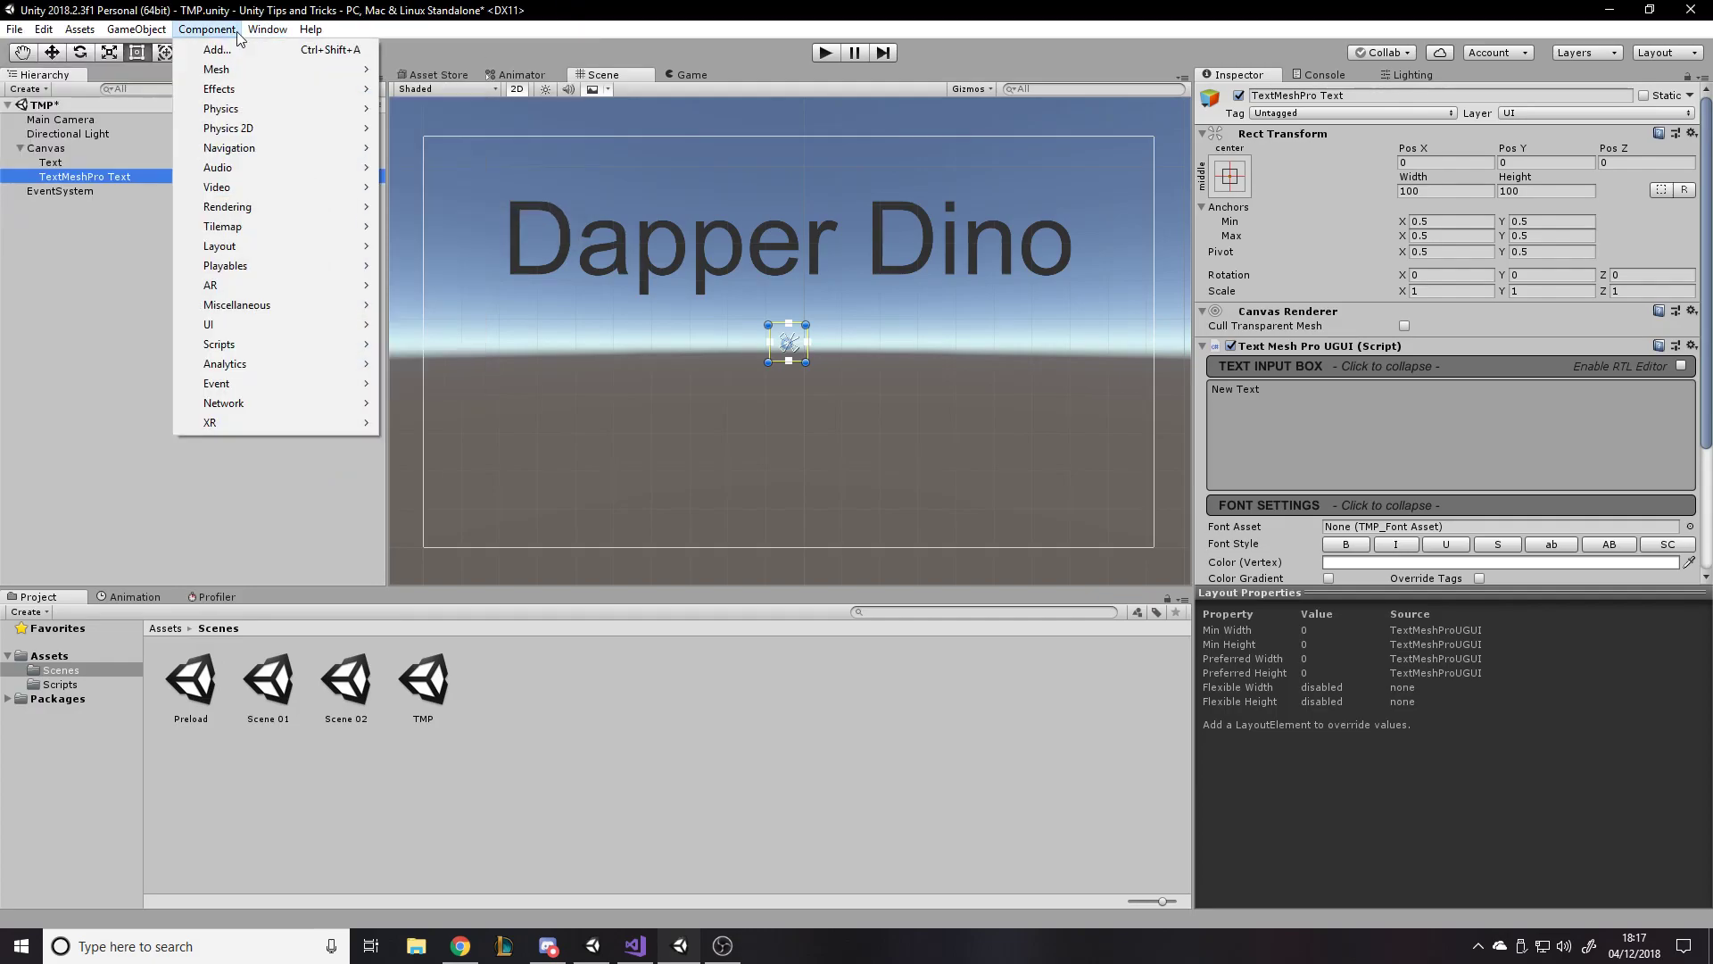
pyautogui.click(315, 120)
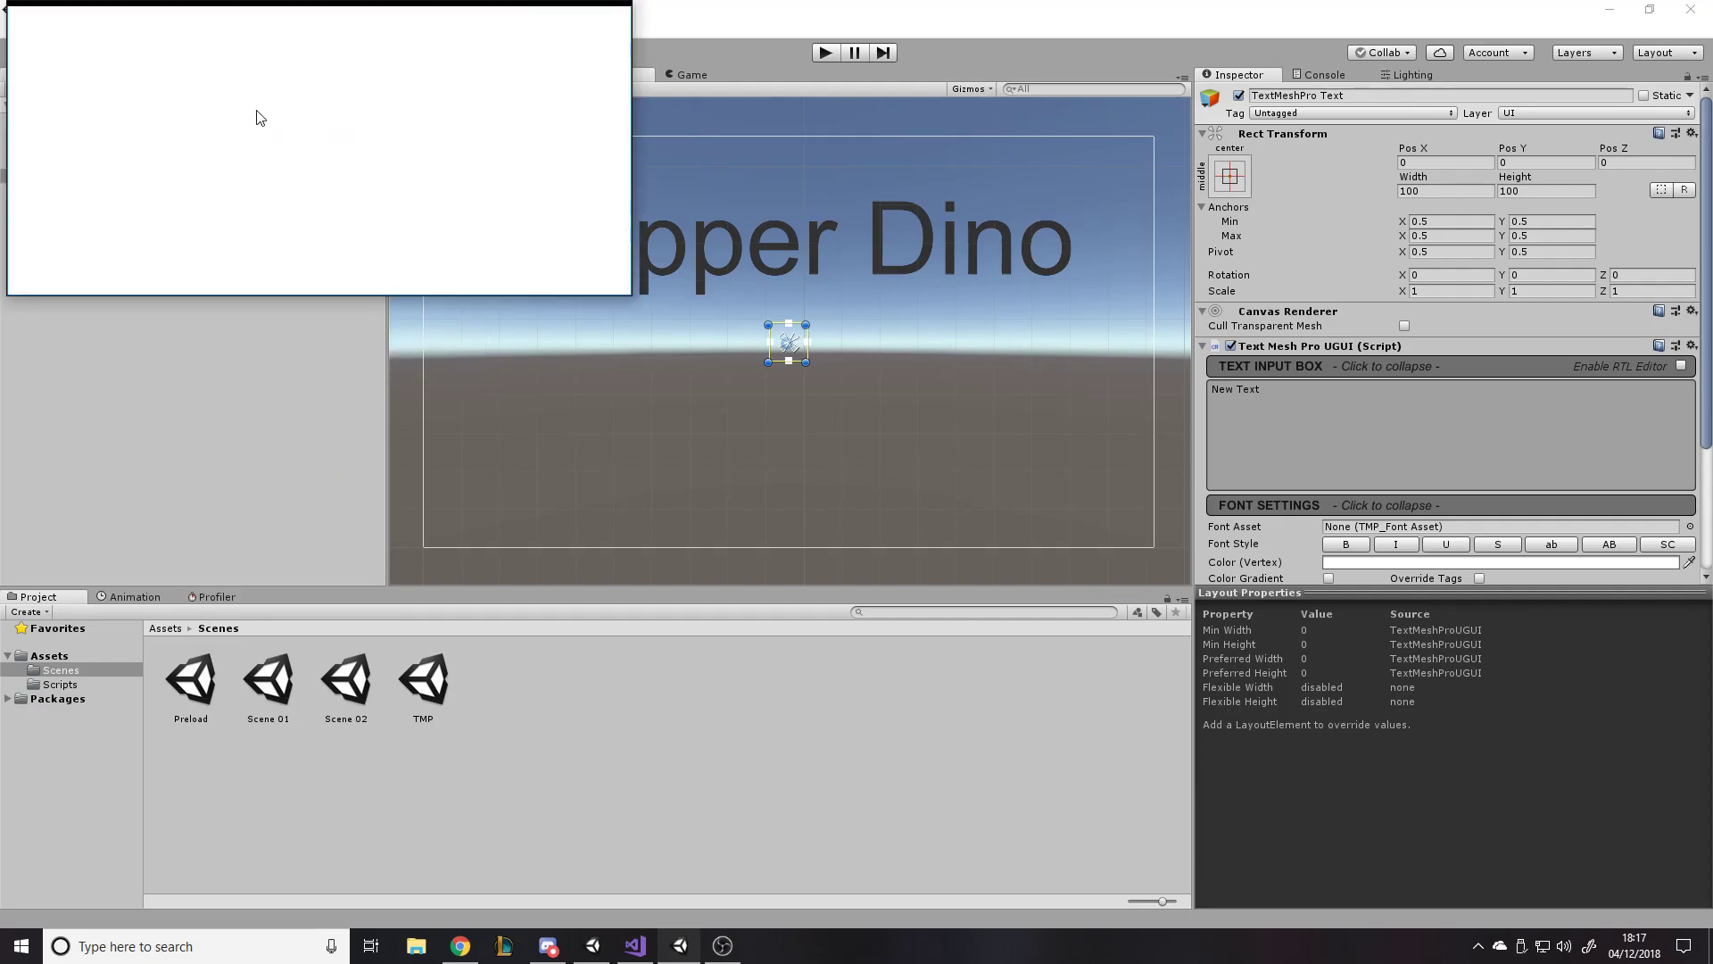
pyautogui.moveTo(40, 12); pyautogui.dragTo(37, 71)
pyautogui.click(267, 29)
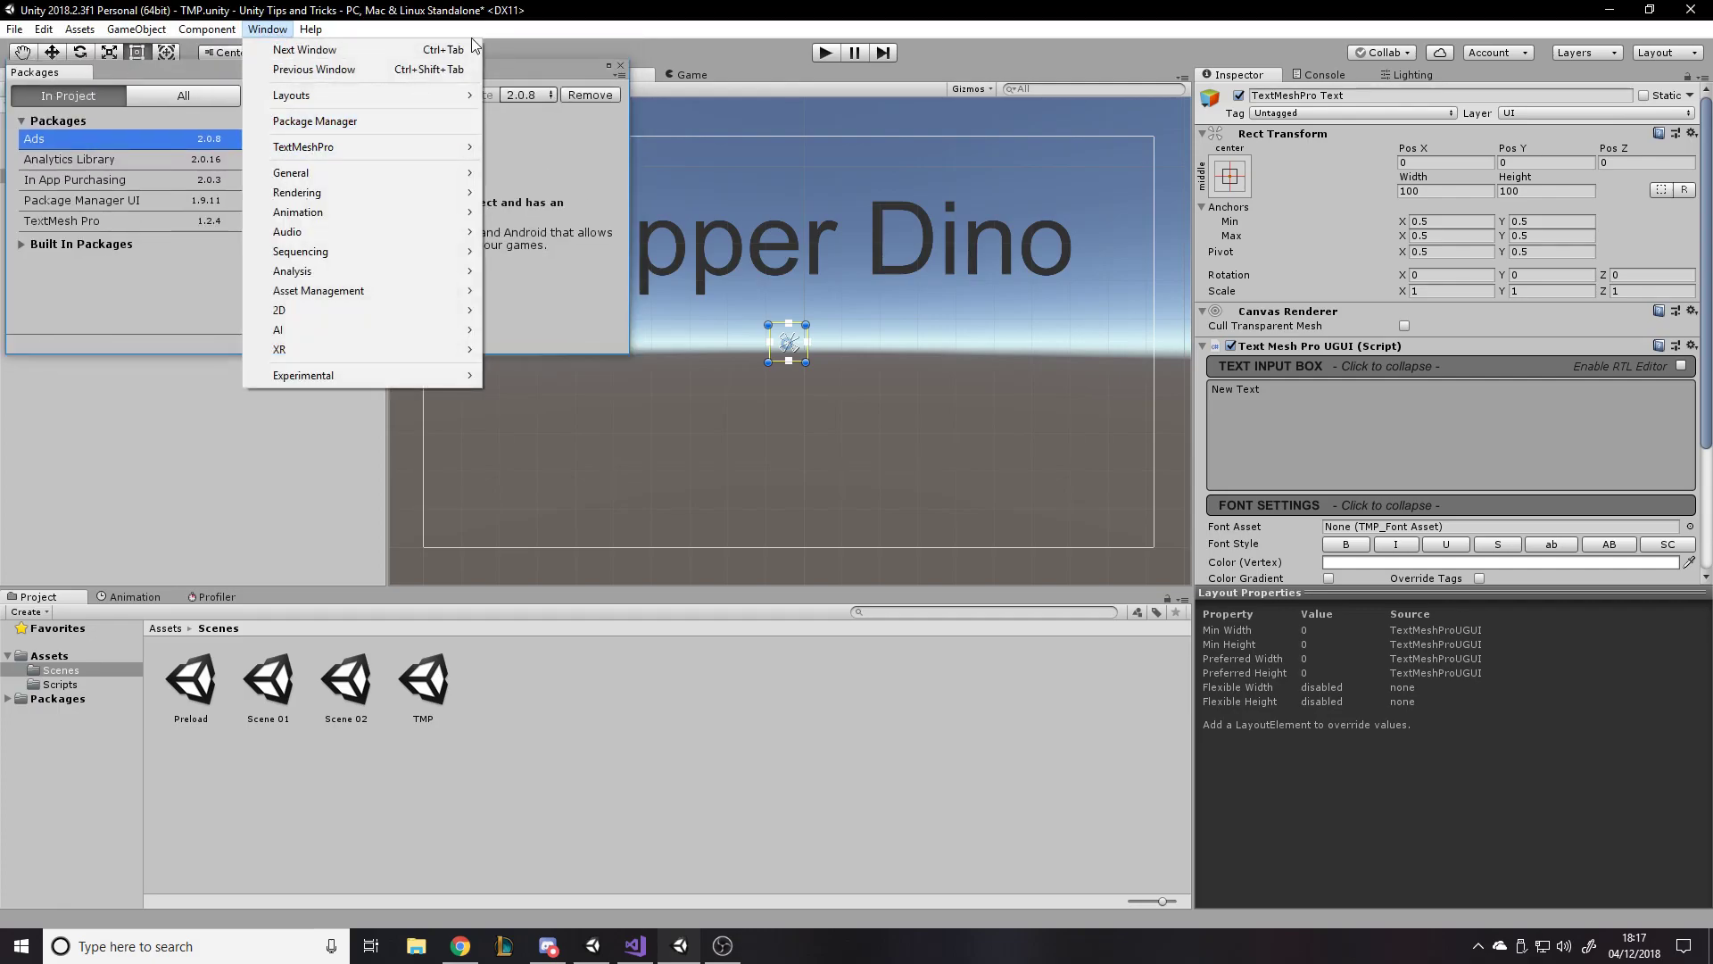
pyautogui.press('Escape')
pyautogui.click(148, 94)
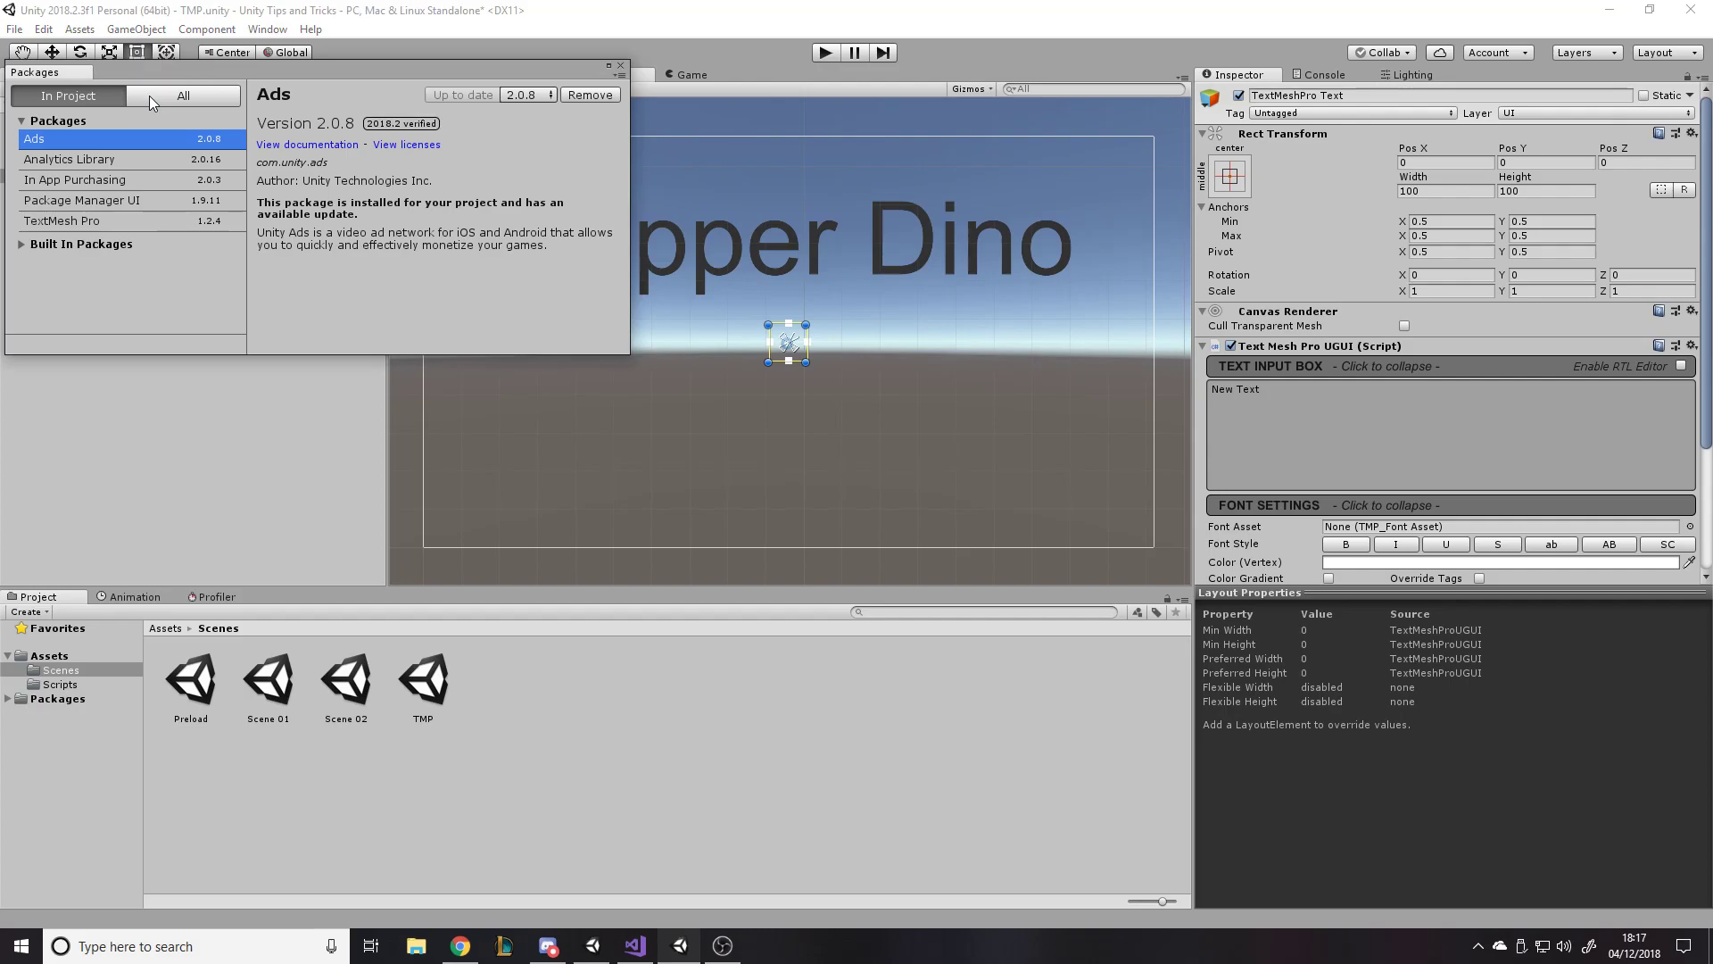
pyautogui.click(148, 94)
pyautogui.moveTo(239, 174); pyautogui.dragTo(239, 305)
pyautogui.click(203, 235)
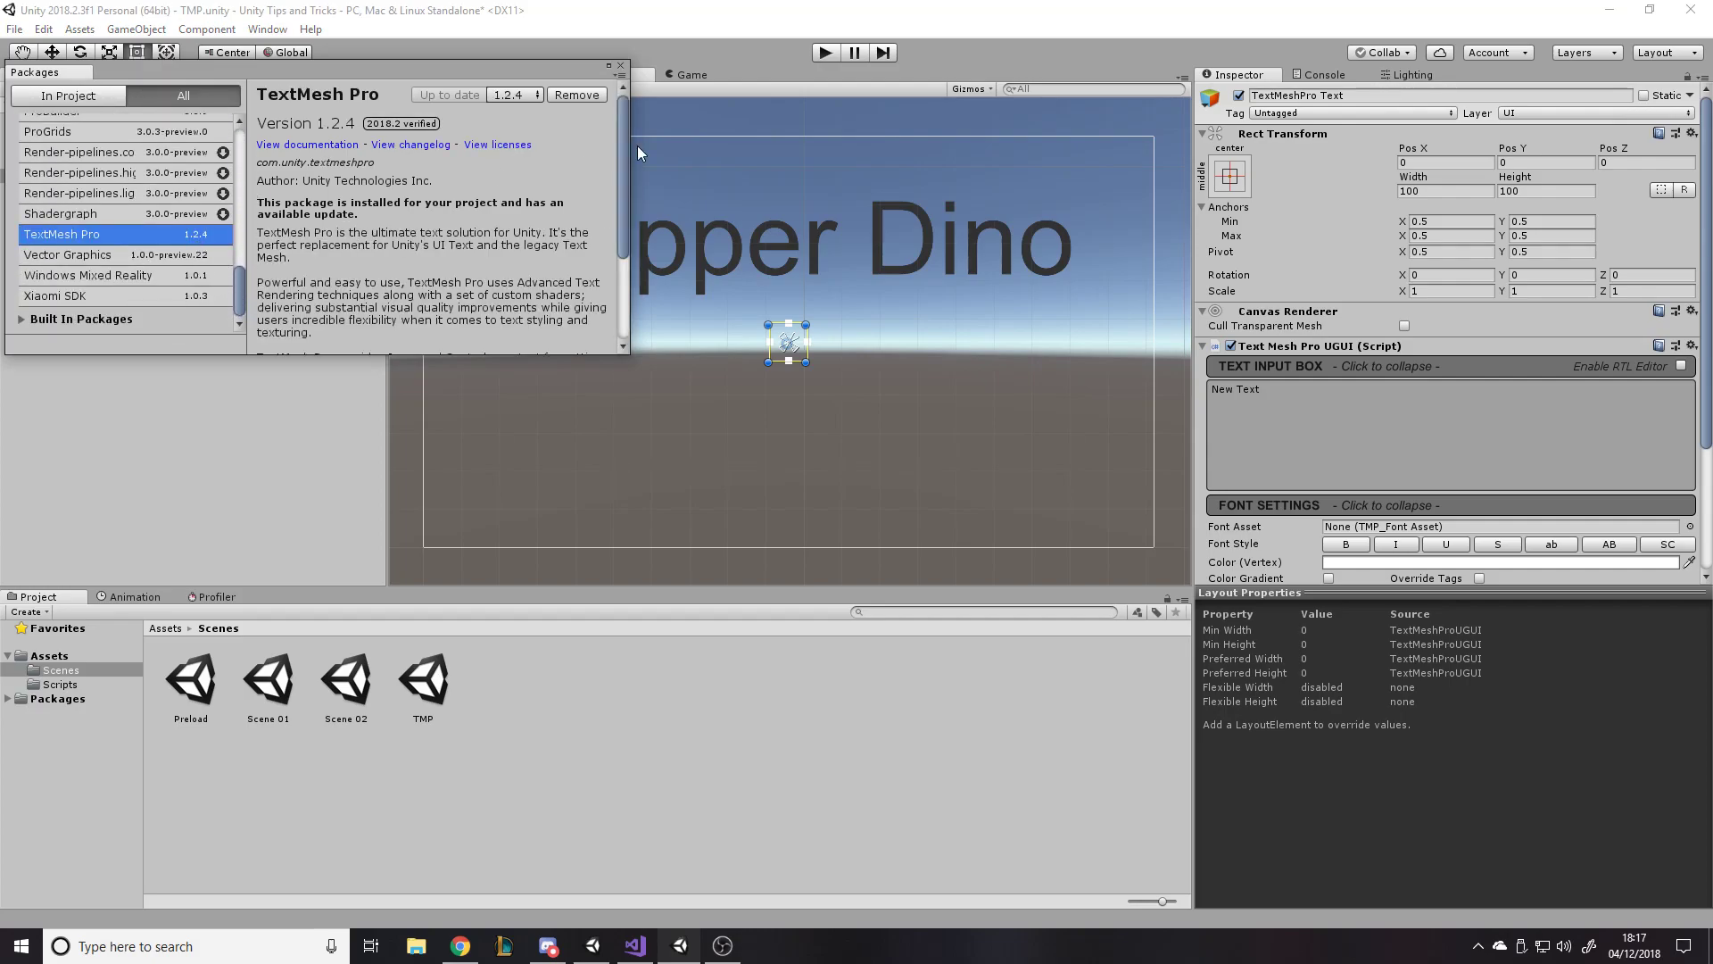
pyautogui.click(103, 100)
pyautogui.click(620, 67)
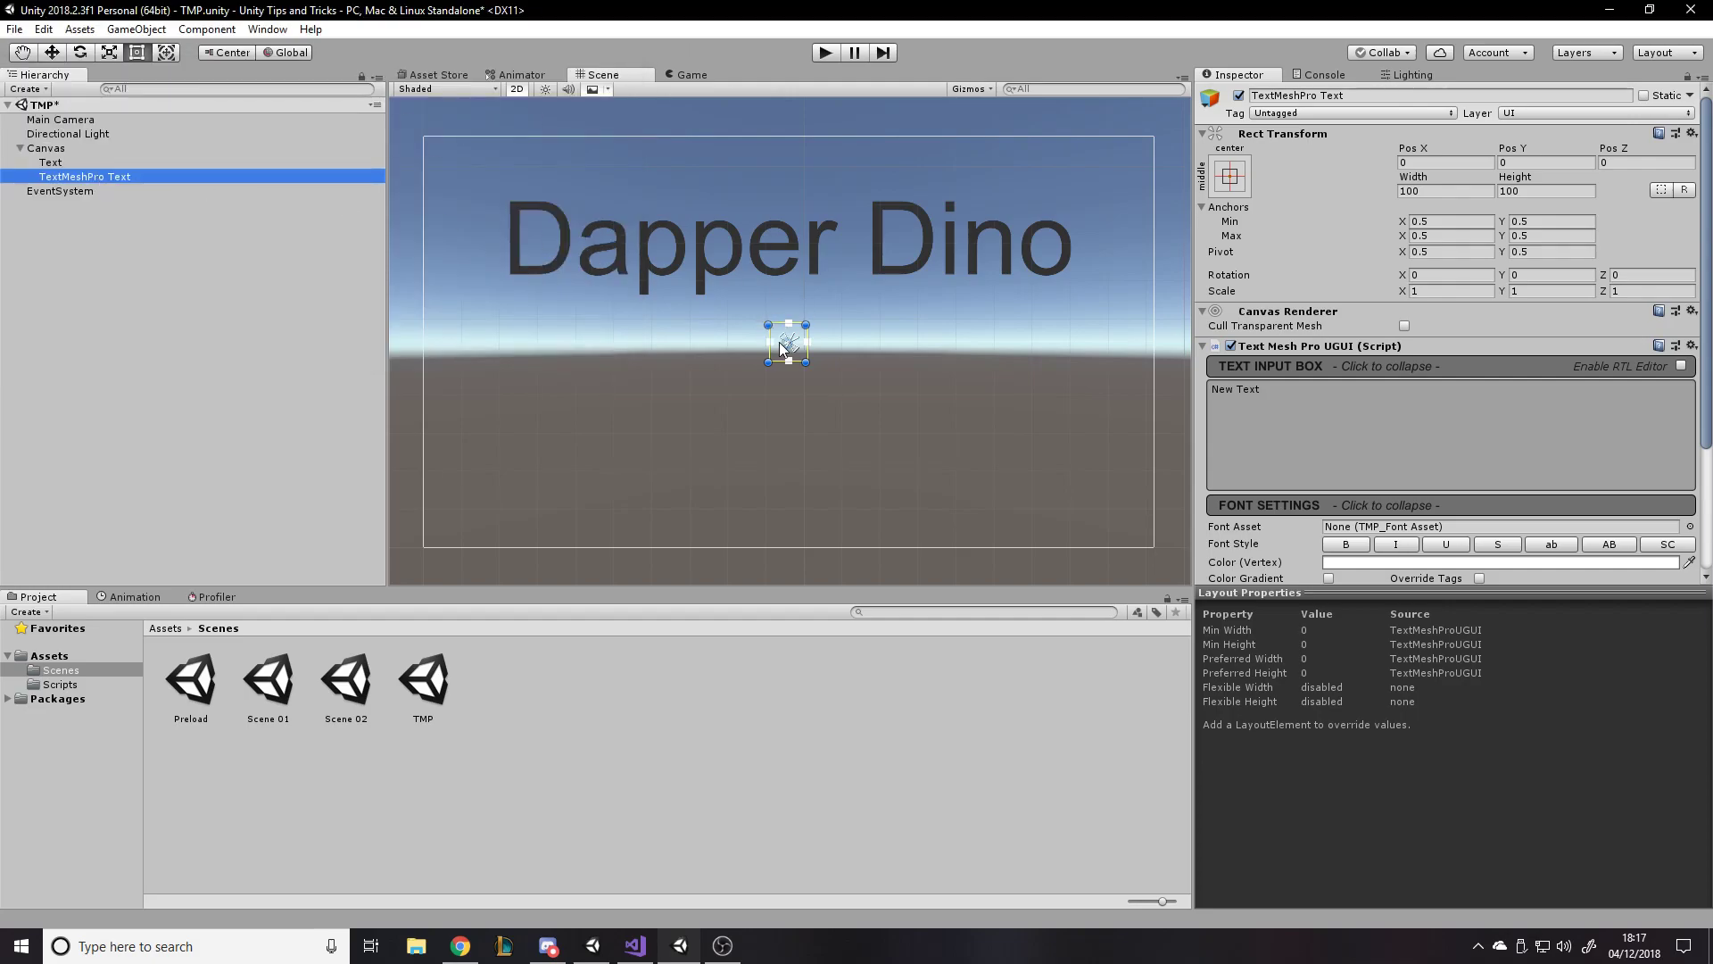
# Import the TMP Essentials resources into the project and close the TMP Importer.
pyautogui.scroll(6, 780, 348)
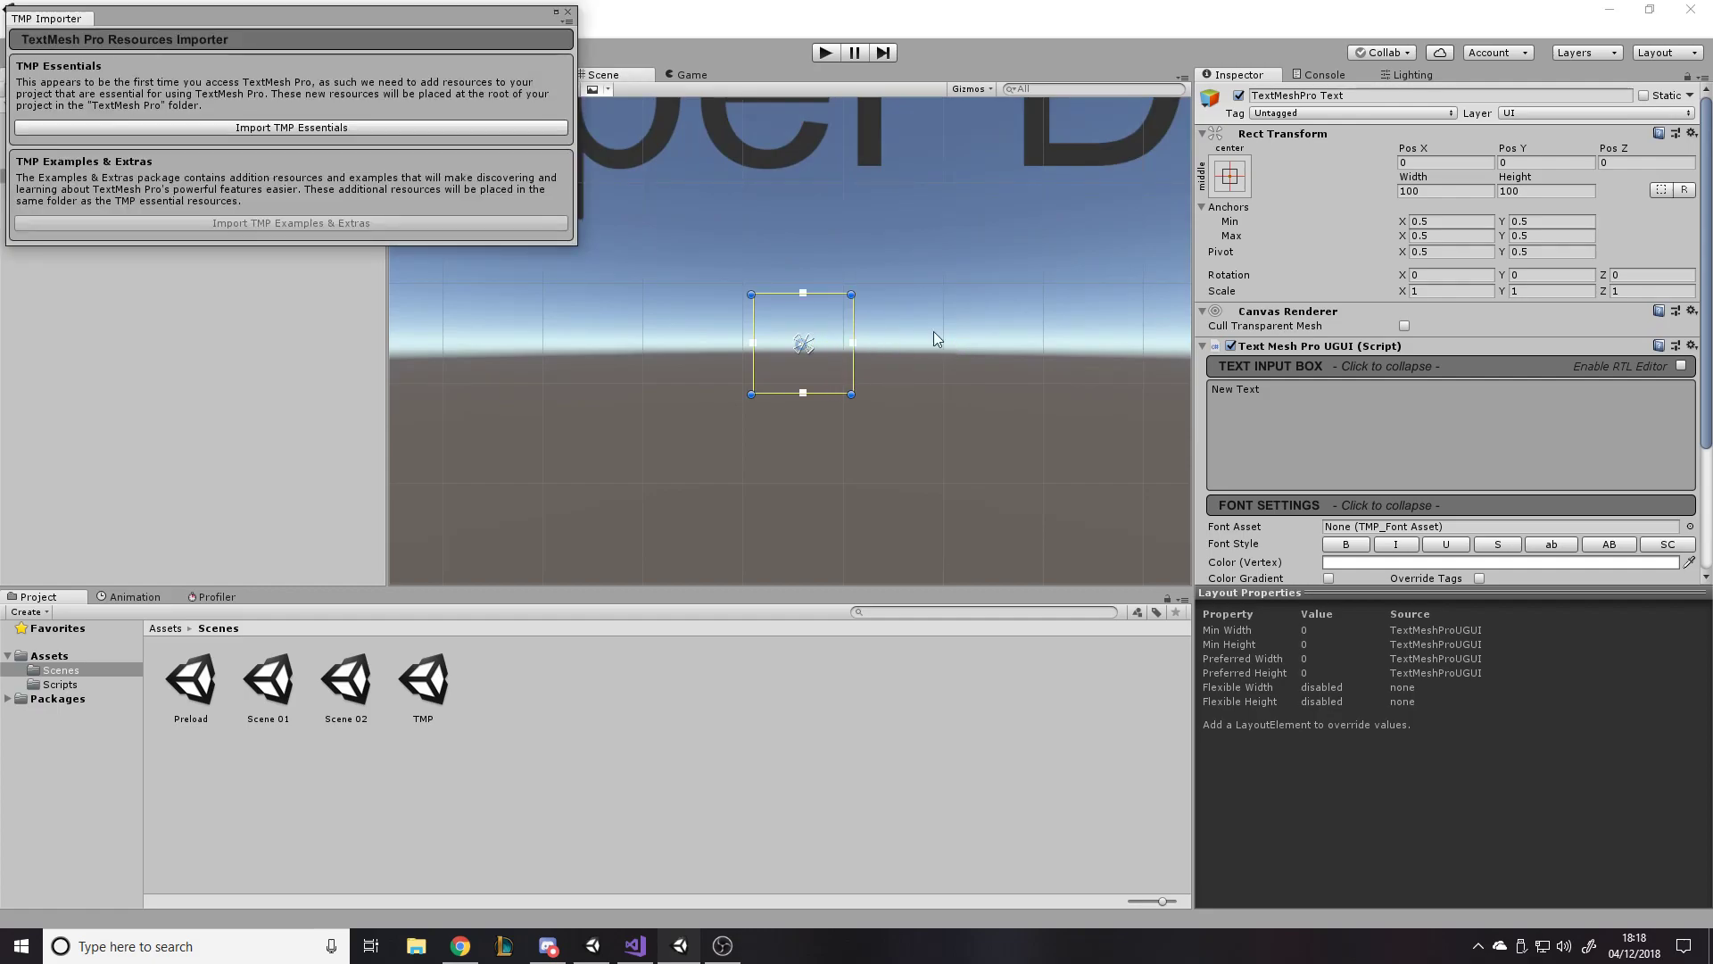
pyautogui.click(316, 128)
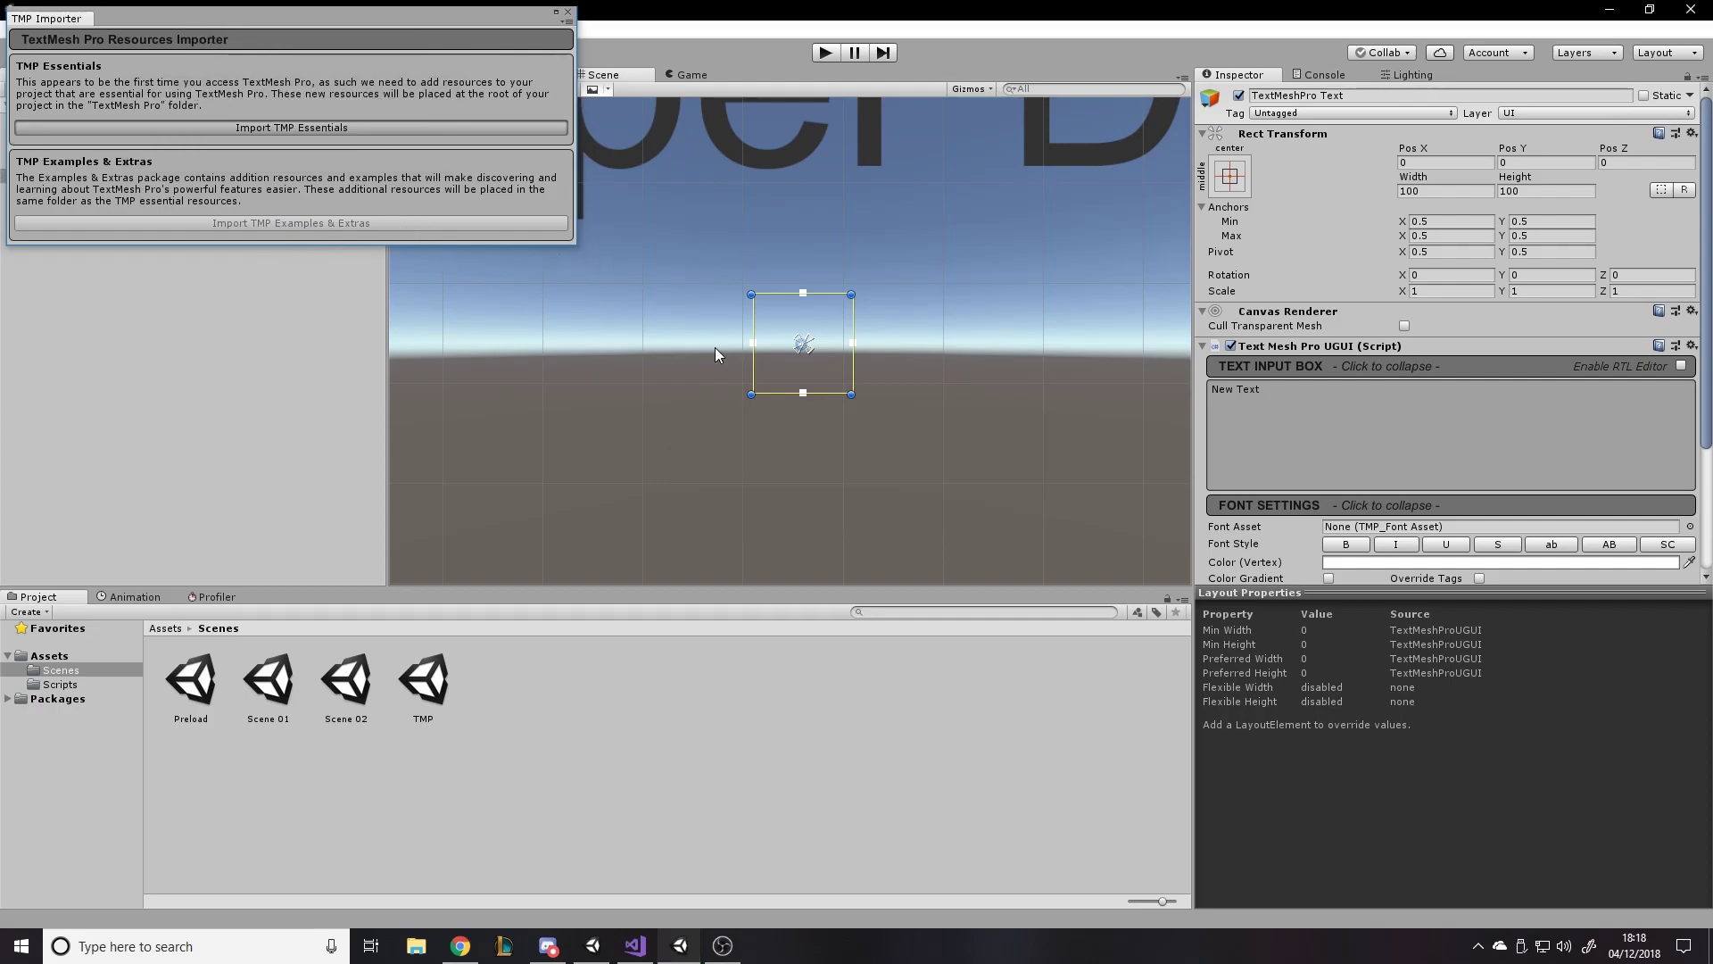
pyautogui.scroll(-1, 736, 234)
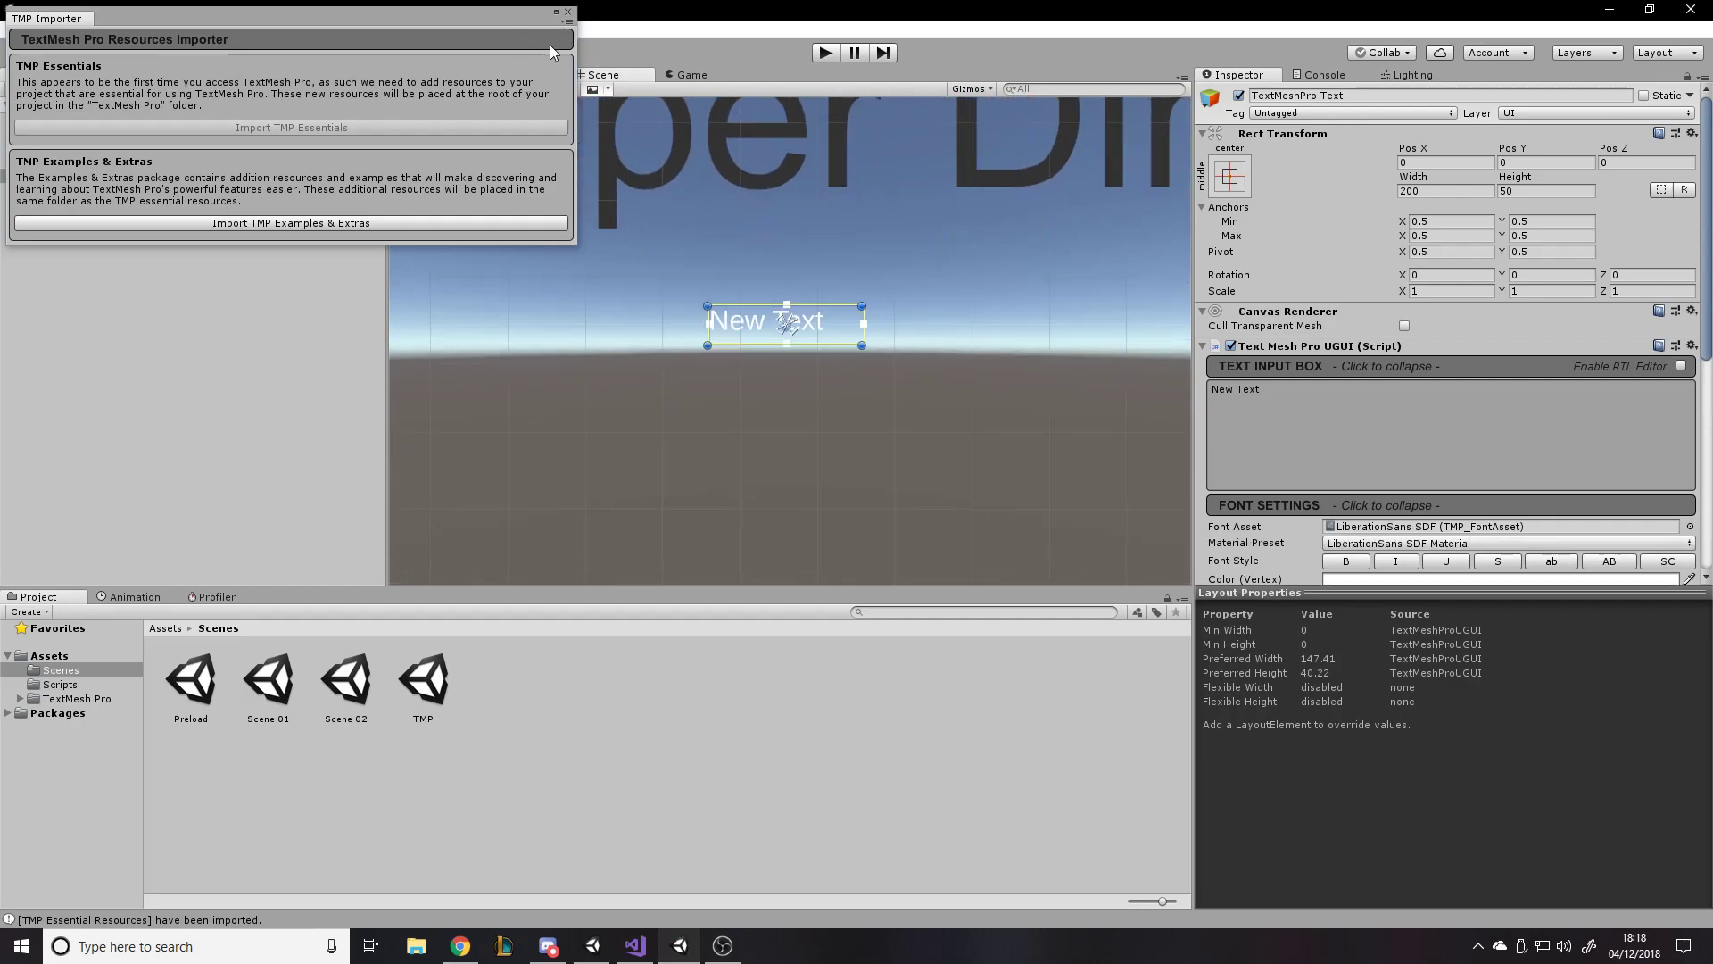
pyautogui.click(567, 12)
# Stretch the TextMeshPro text box to 1920 × 540 across the canvas's lower half and set its text to "Dapper Dino".
pyautogui.scroll(-5, 867, 239)
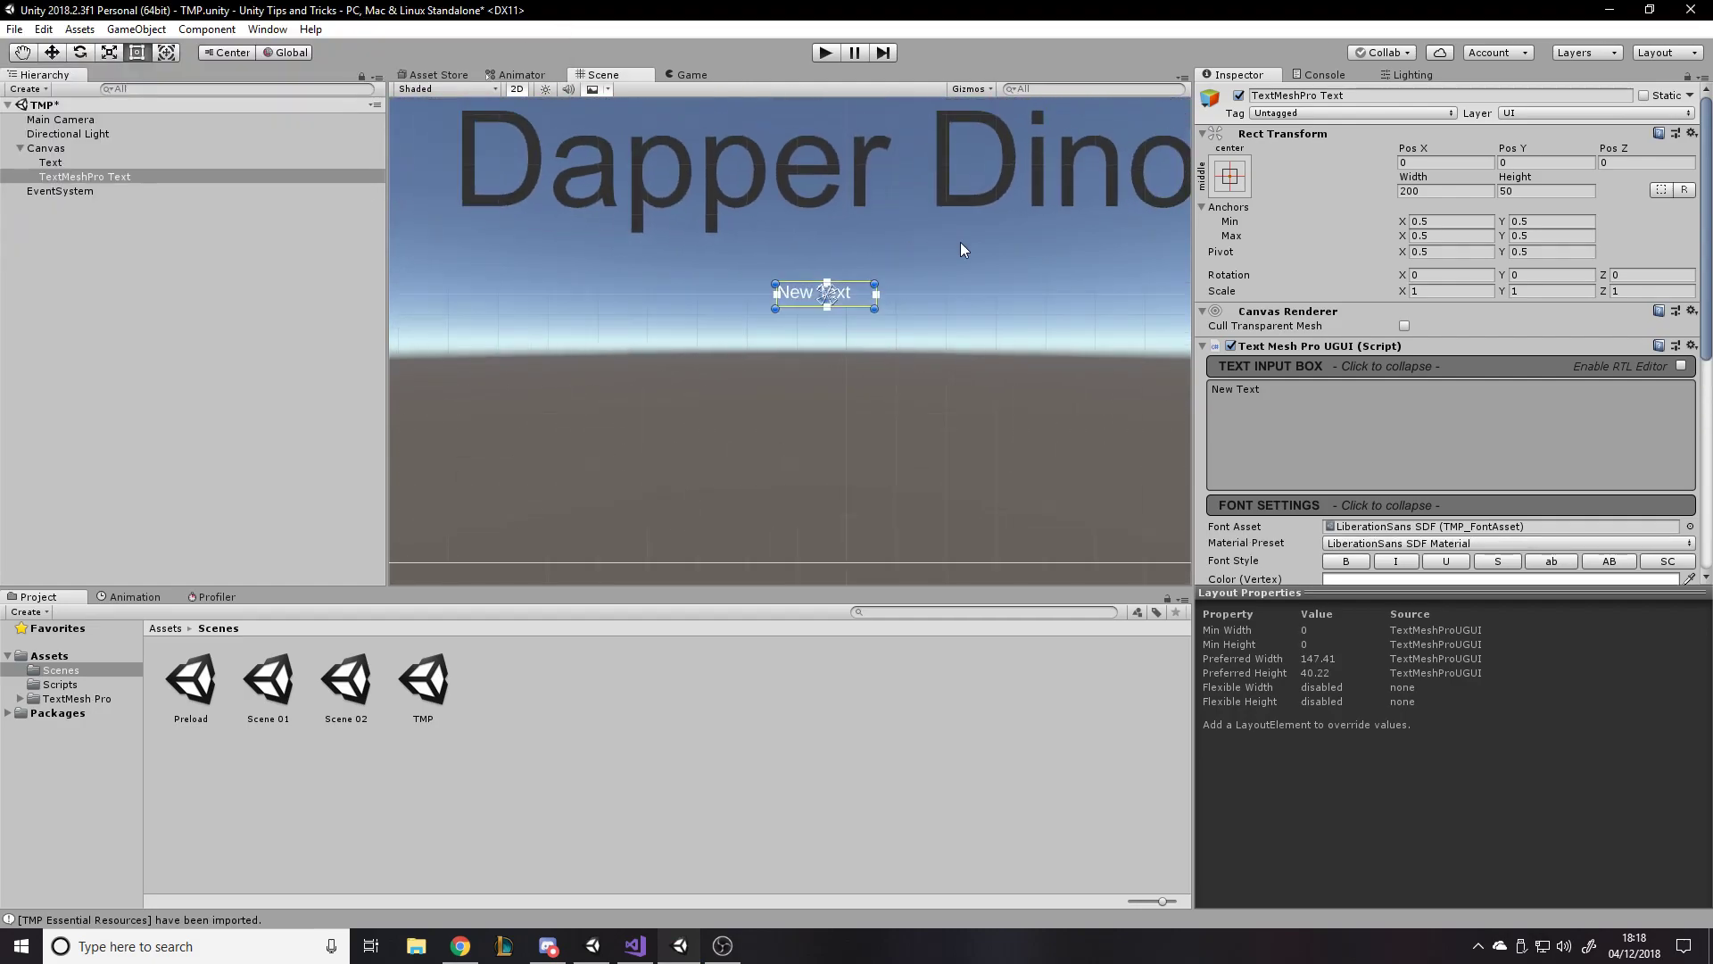
pyautogui.scroll(2, 687, 294)
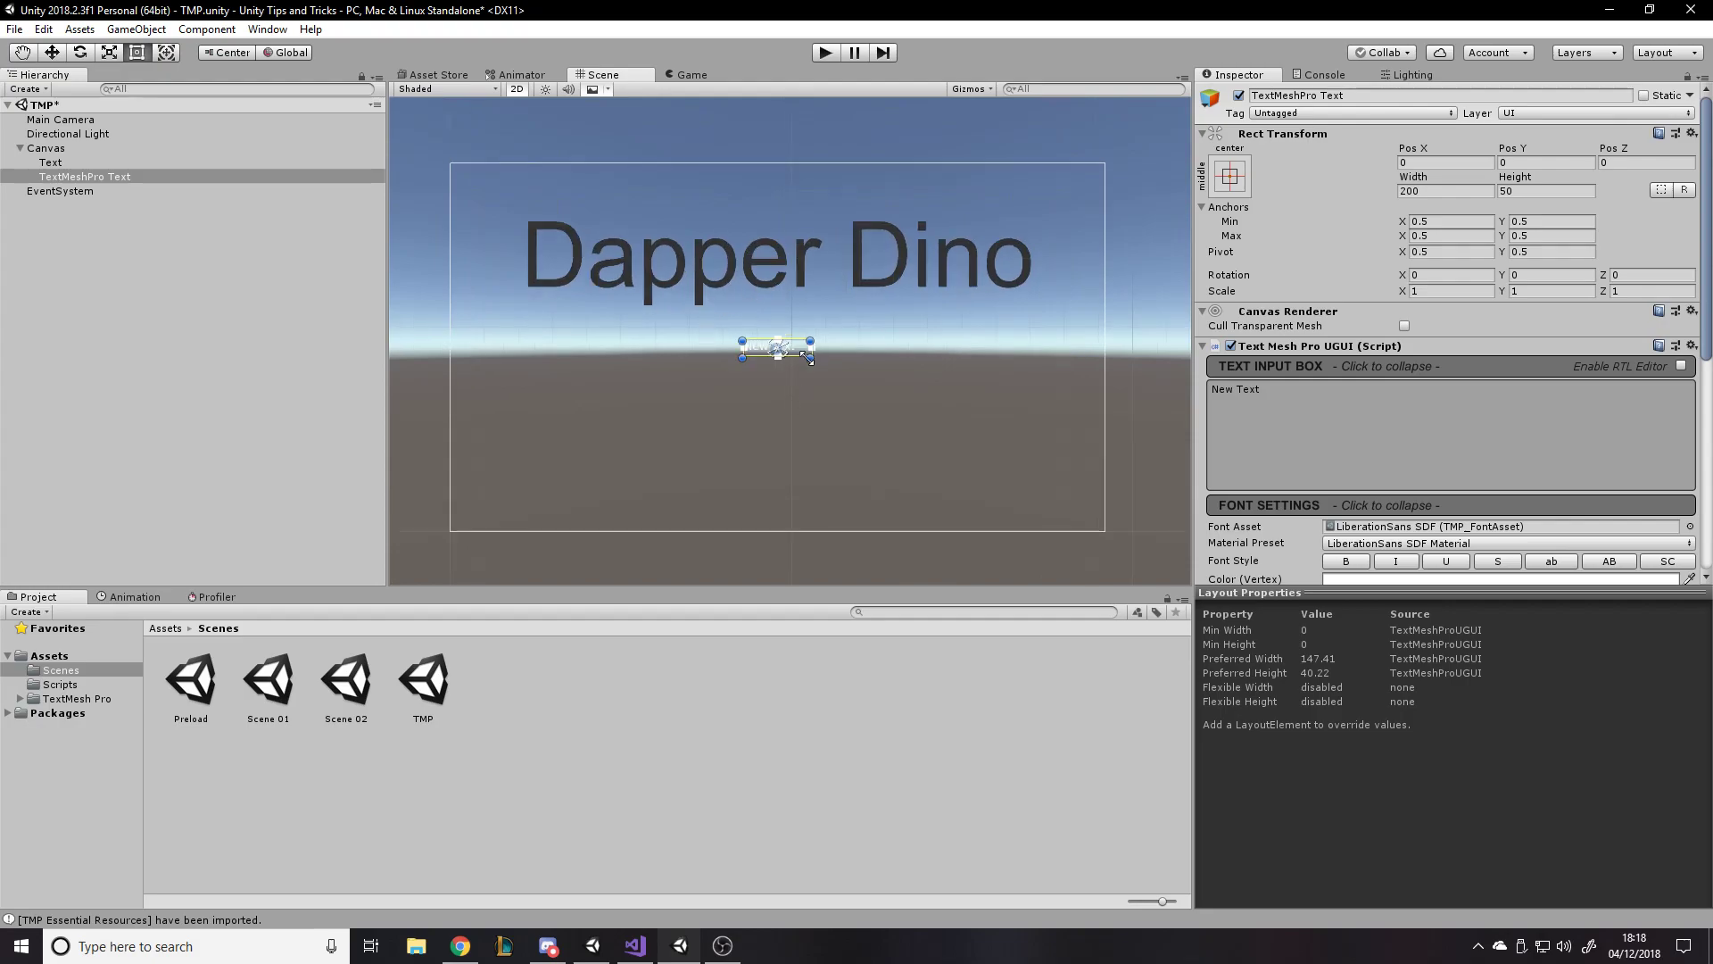
pyautogui.moveTo(808, 362); pyautogui.dragTo(1103, 533)
pyautogui.moveTo(744, 340); pyautogui.dragTo(448, 348)
pyautogui.scroll(-1, 1446, 401)
pyautogui.click(1388, 335)
pyautogui.write('Dapper Dino')
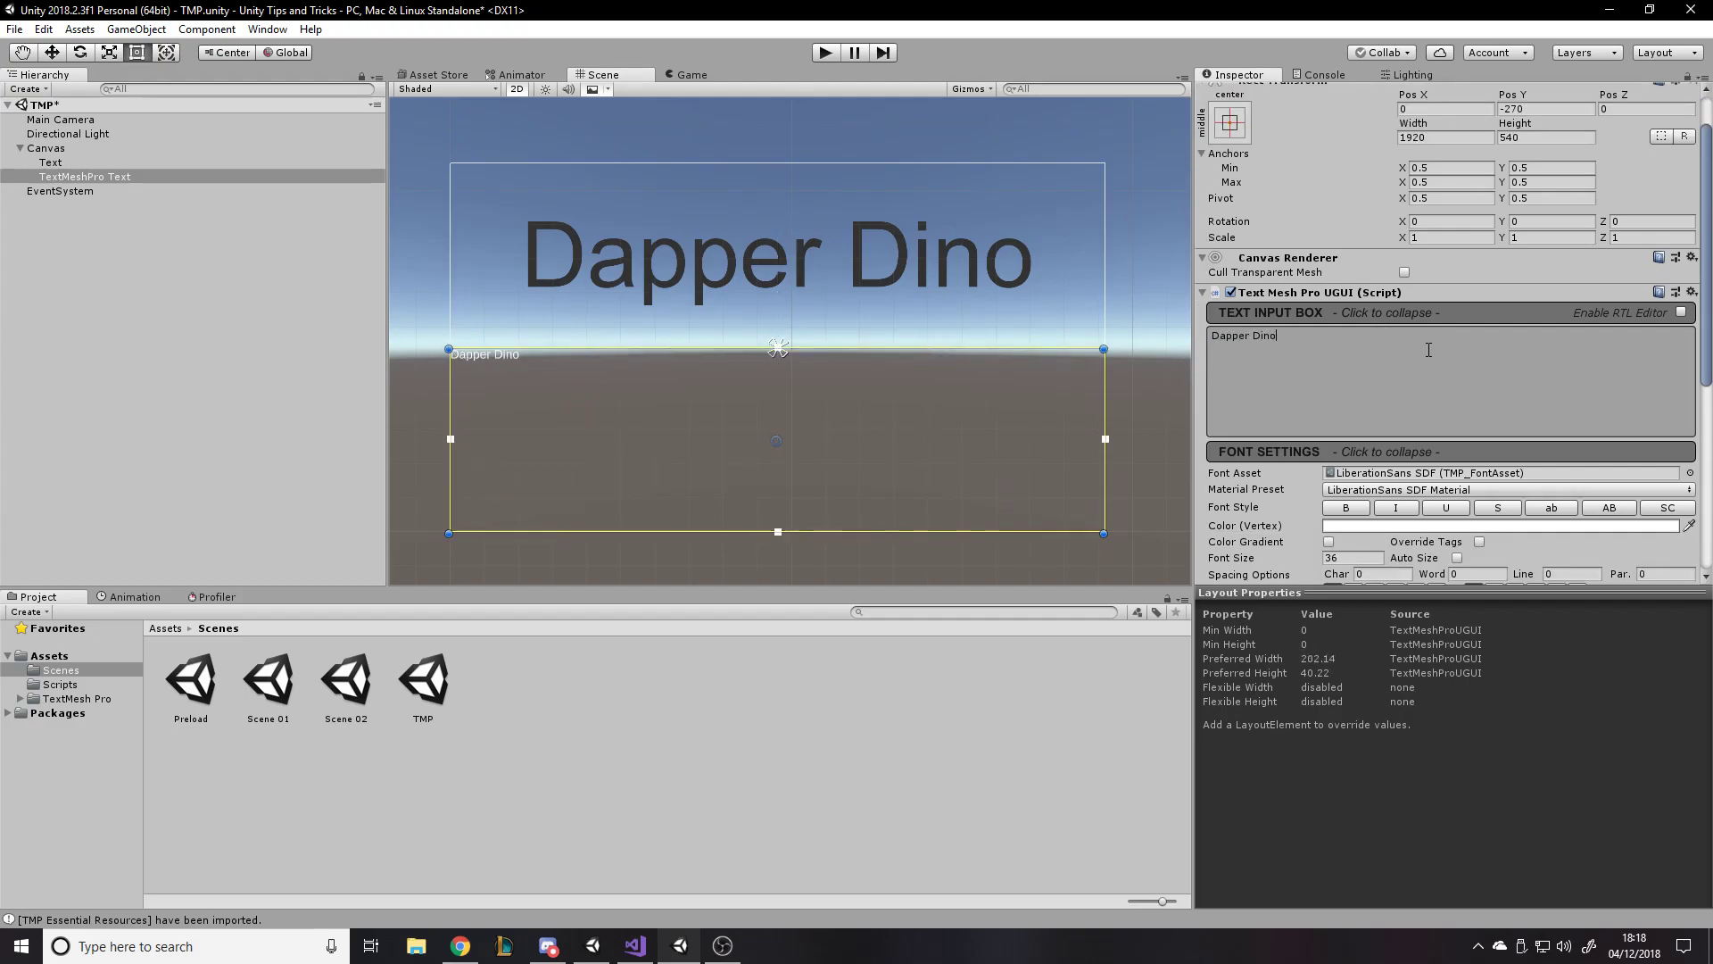
# Align the TextMeshPro text to the horizontal and vertical center of its box and enable Auto Size.
pyautogui.scroll(-3, 1418, 366)
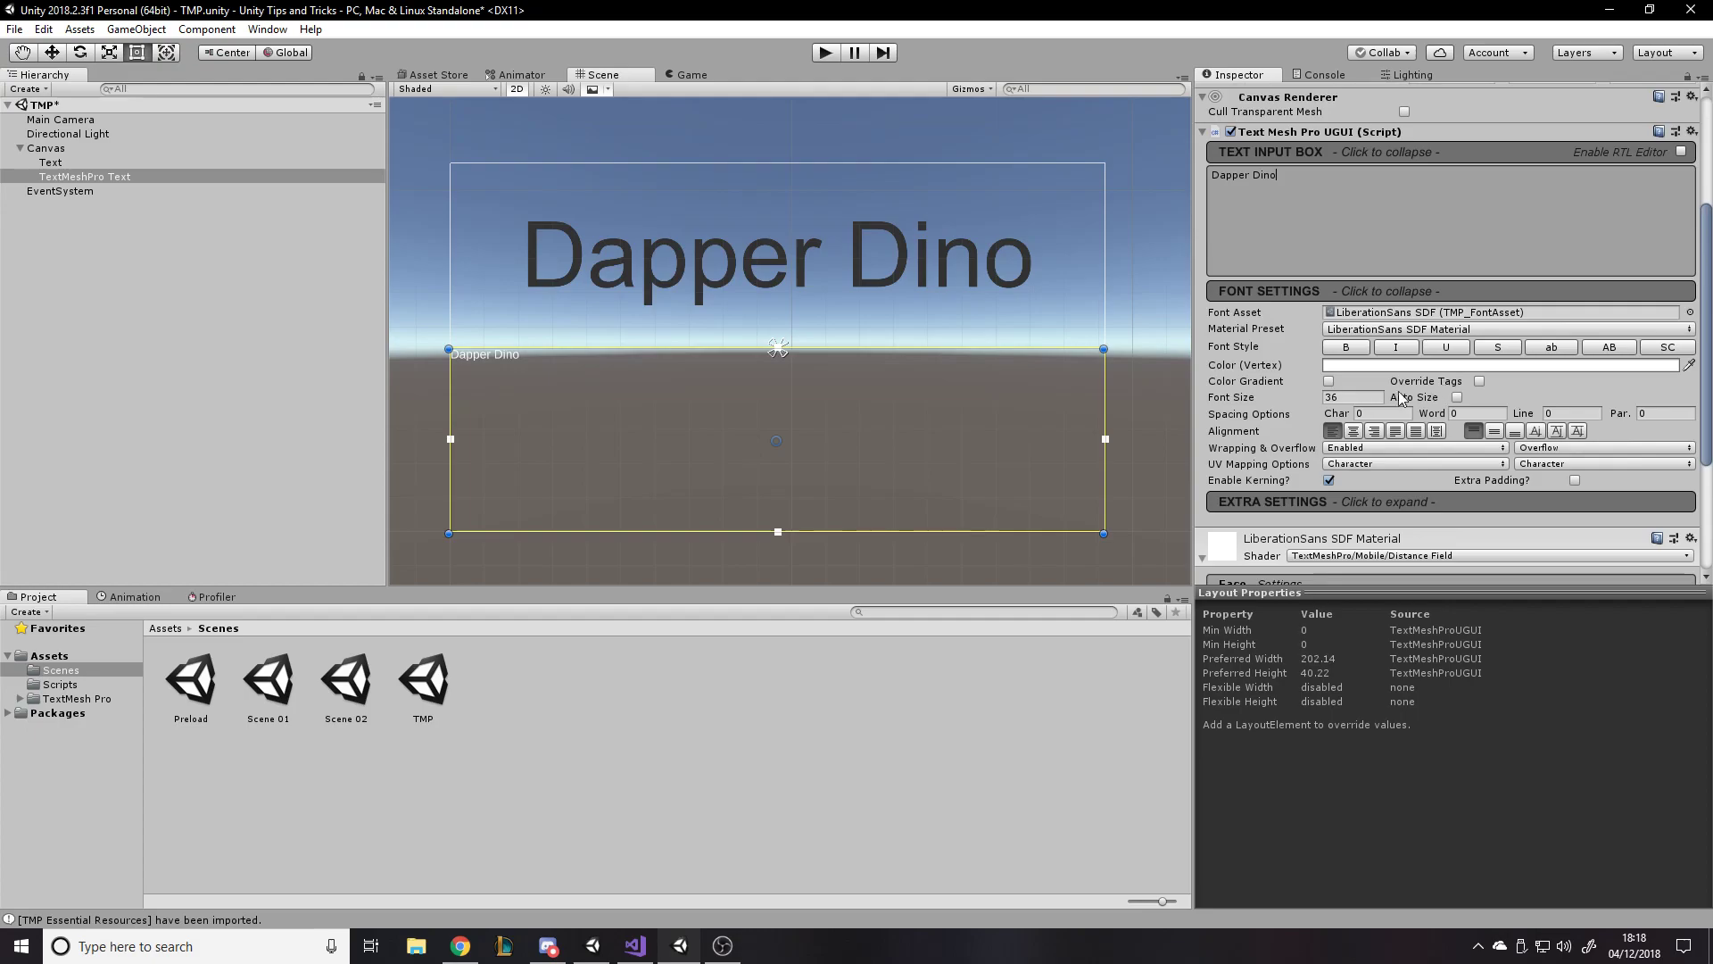
pyautogui.click(1353, 432)
pyautogui.click(1494, 432)
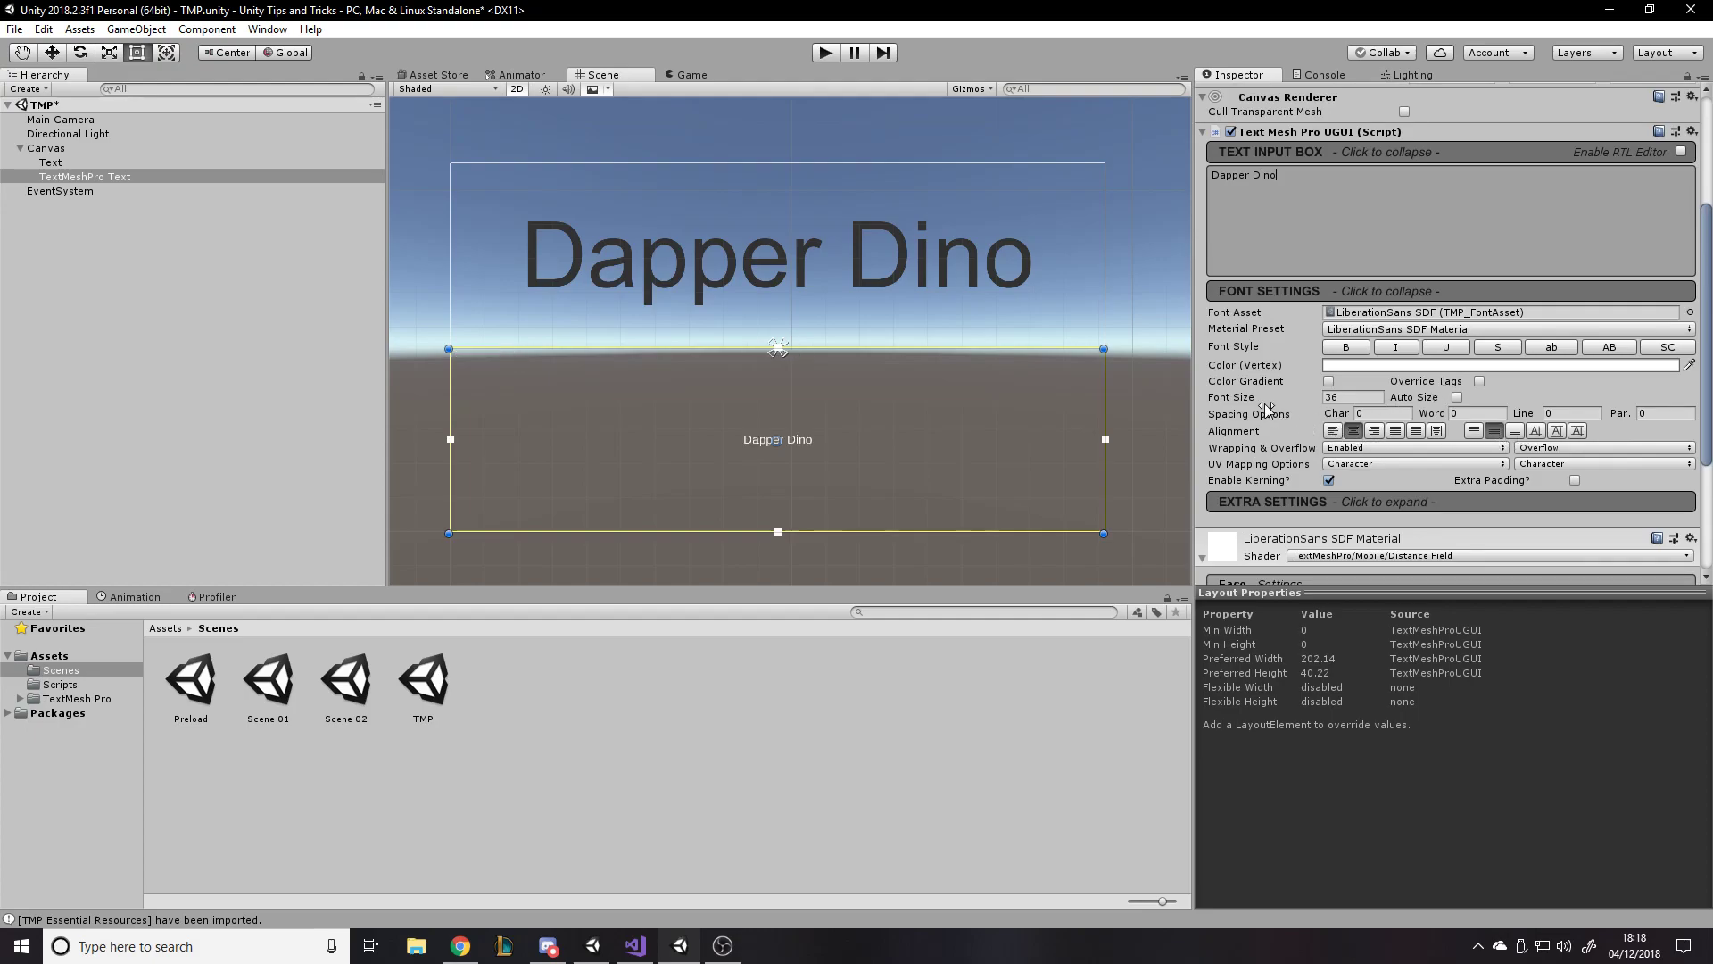
pyautogui.scroll(-1, 1334, 425)
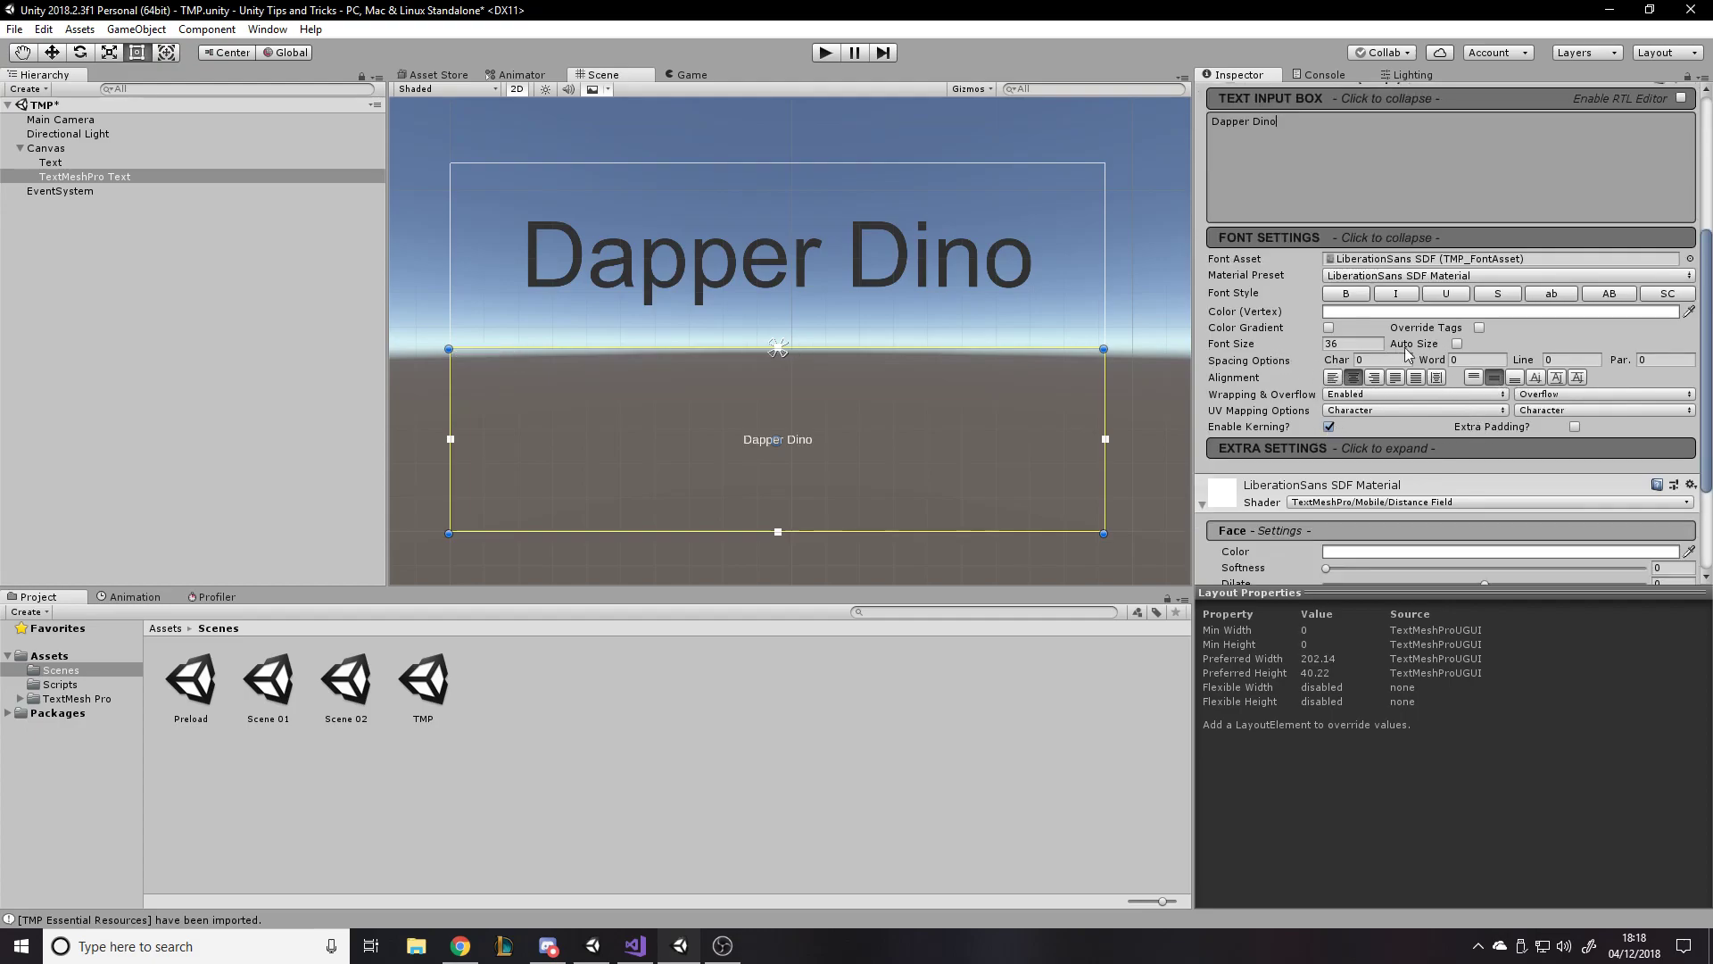
pyautogui.click(1457, 344)
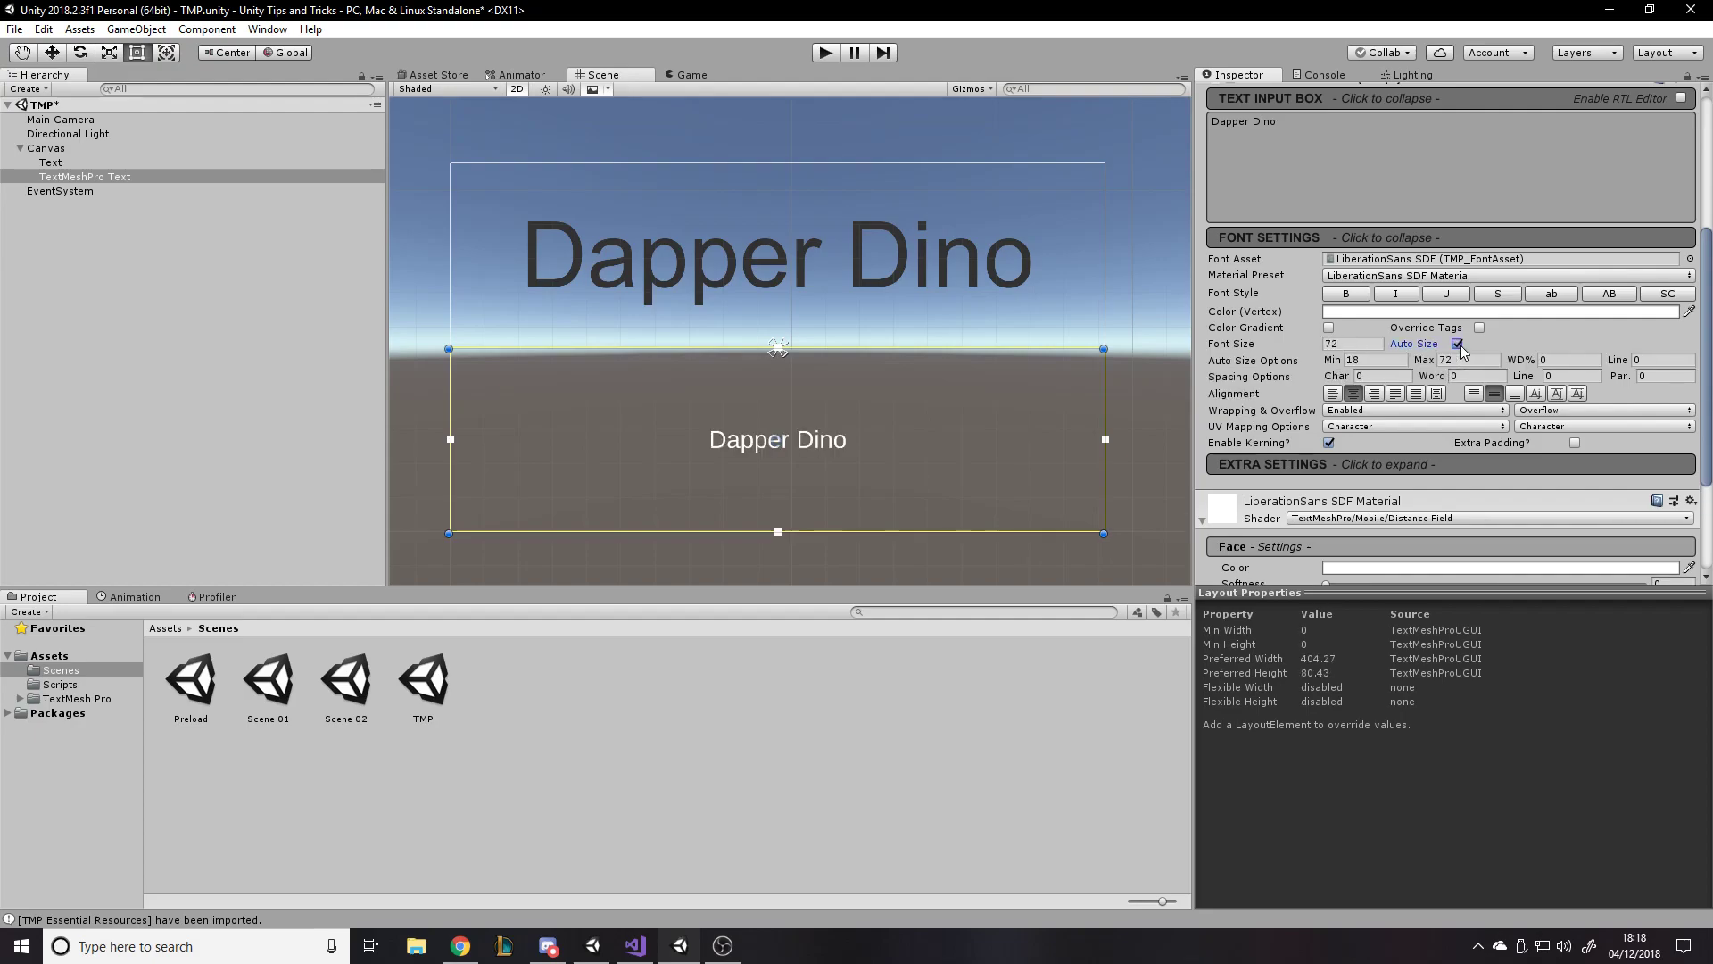
# Raise the standard Text's Best Fit maximum size and set the TextMeshPro text's Auto Size maximum to 300.
pyautogui.moveTo(1432, 361); pyautogui.dragTo(2, 200)
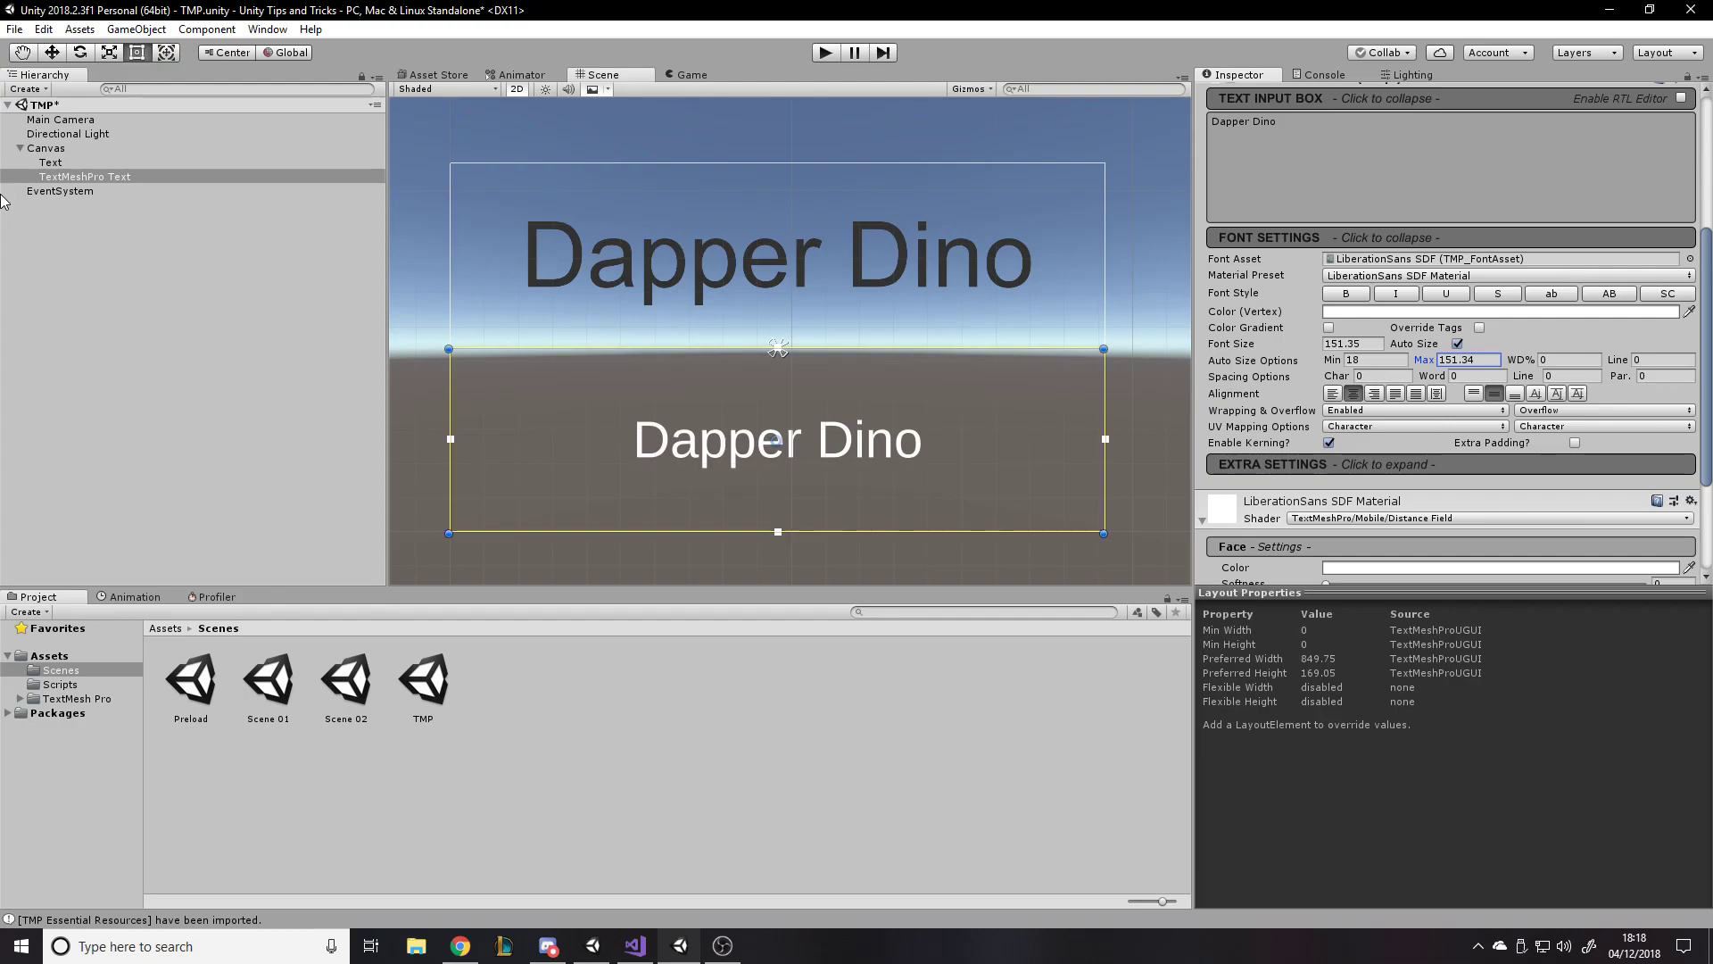
pyautogui.click(51, 162)
pyautogui.moveTo(1245, 436); pyautogui.dragTo(1445, 435)
pyautogui.click(83, 177)
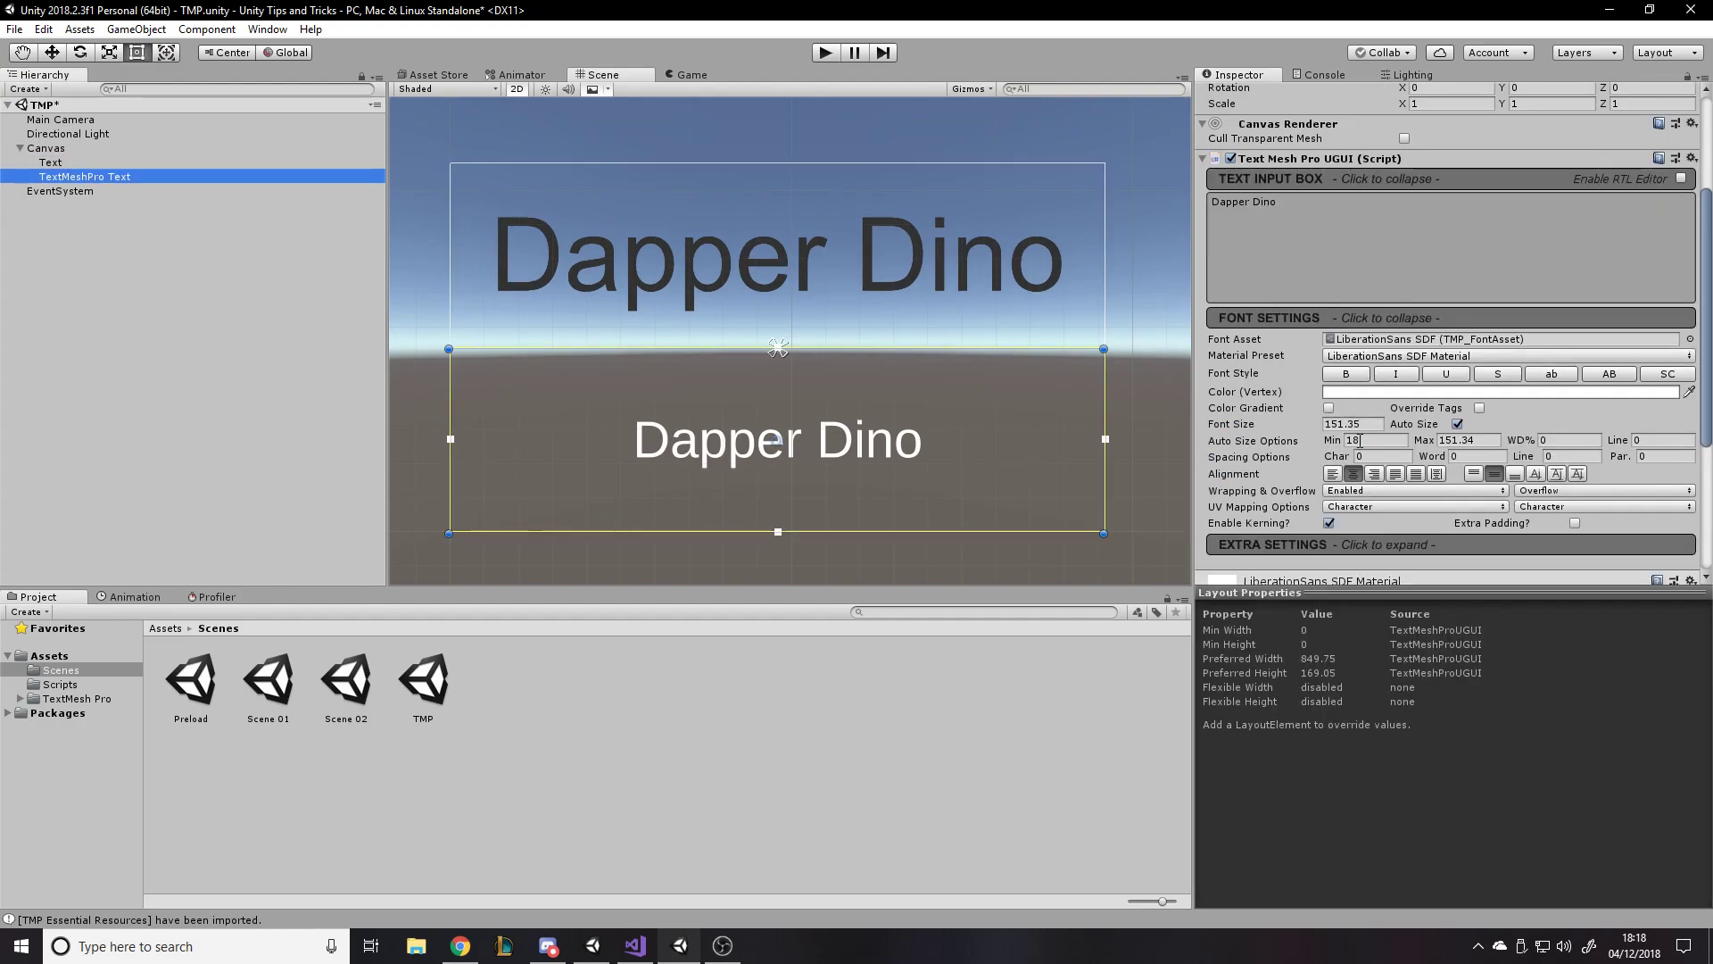
pyautogui.click(1466, 441)
pyautogui.write('300')
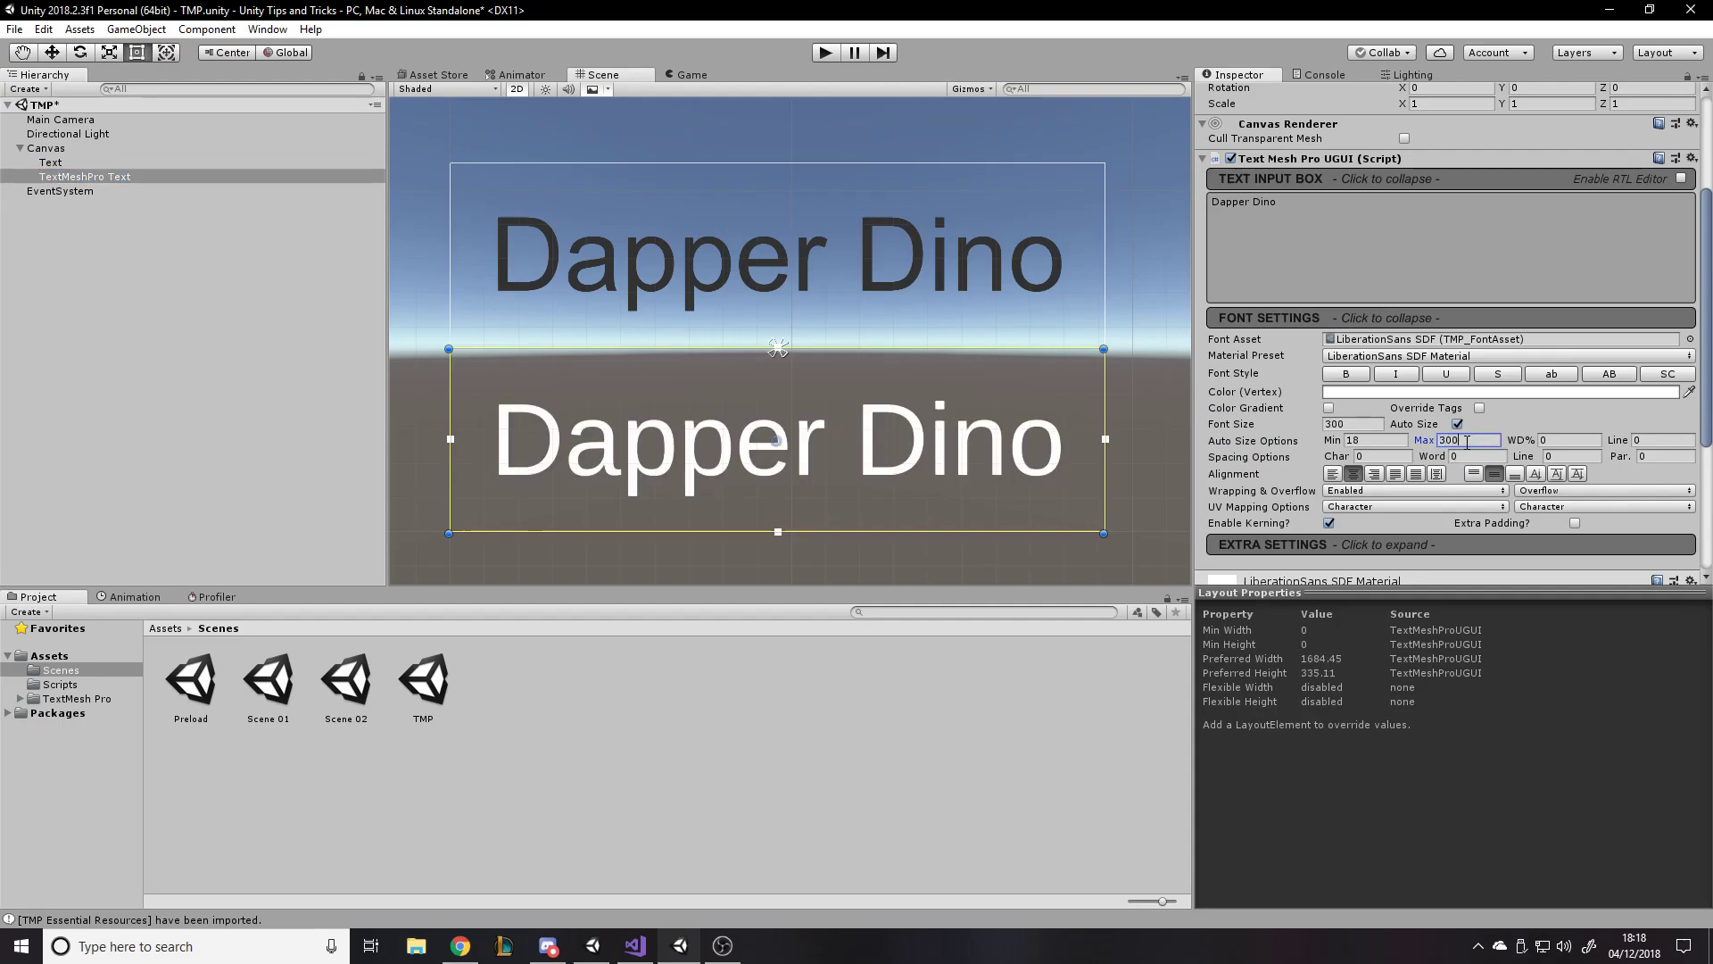
pyautogui.click(1374, 393)
pyautogui.click(1328, 399)
pyautogui.moveTo(1329, 403)
pyautogui.mouseDown()
pyautogui.moveTo(1308, 451)
pyautogui.moveTo(1267, 312)
pyautogui.mouseUp()
pyautogui.click(1453, 230)
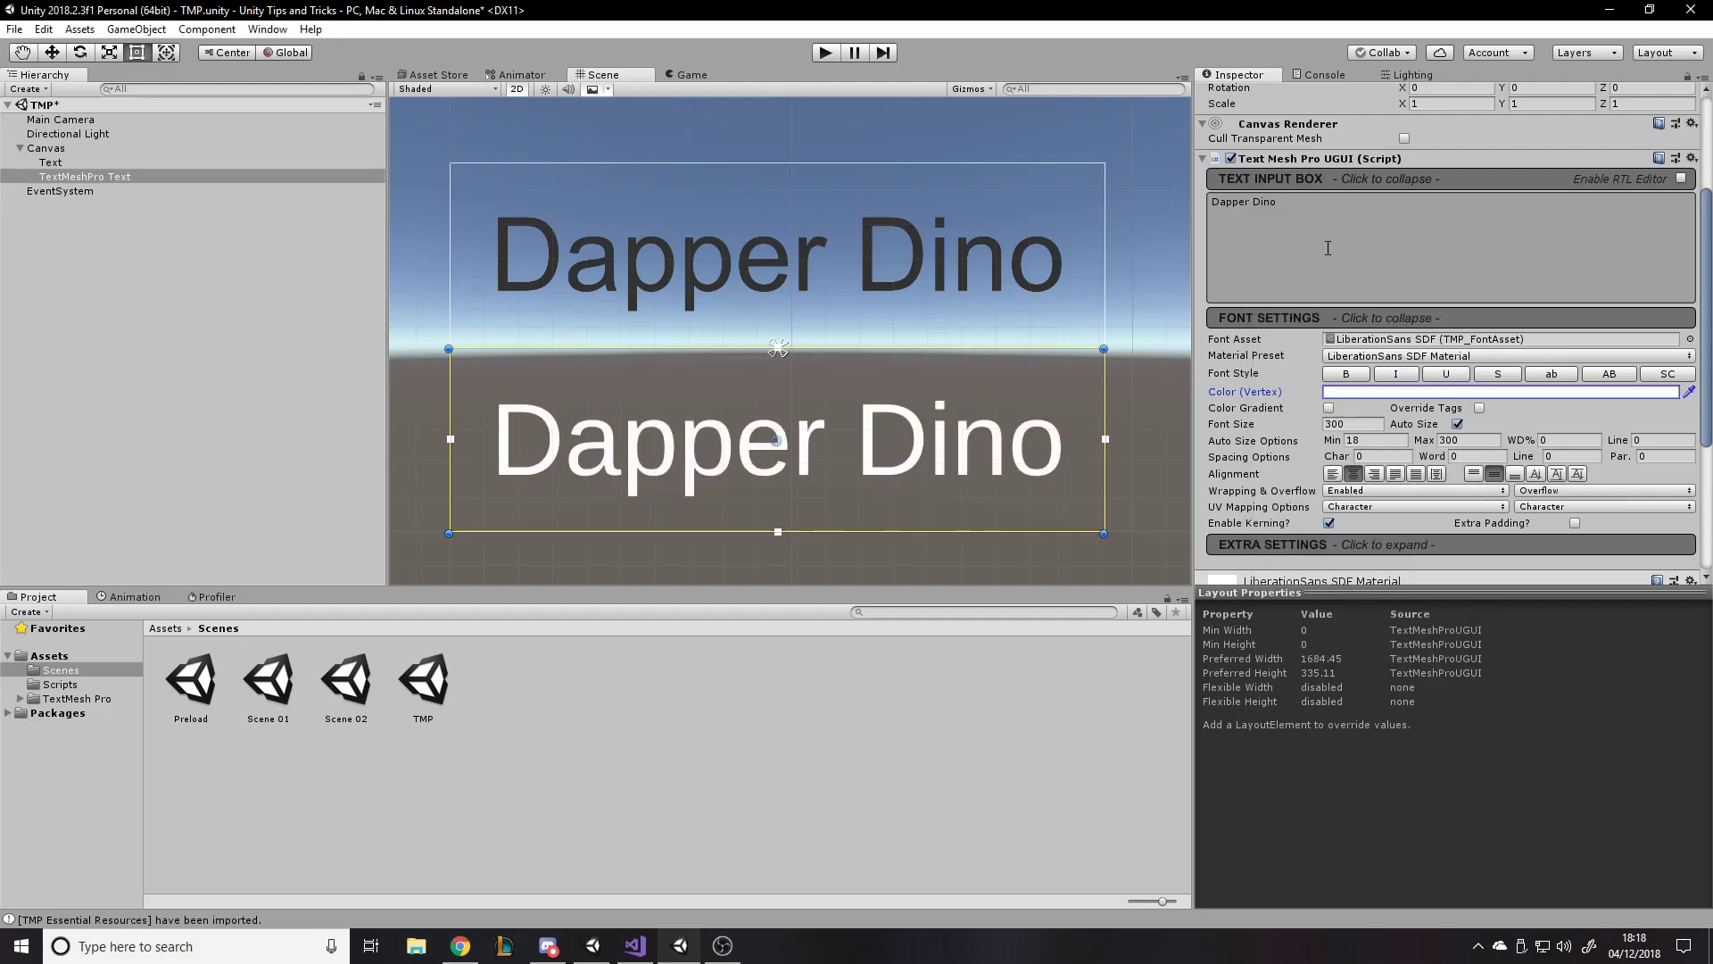
# Test Auto Size by narrowing the TextMeshPro box and filling it with long runs of "a", and undo the text change.
pyautogui.moveTo(1105, 398); pyautogui.dragTo(701, 384)
pyautogui.hotkey('ctrl', 'a')
pyautogui.write('aaaaaaaaaaaaa')
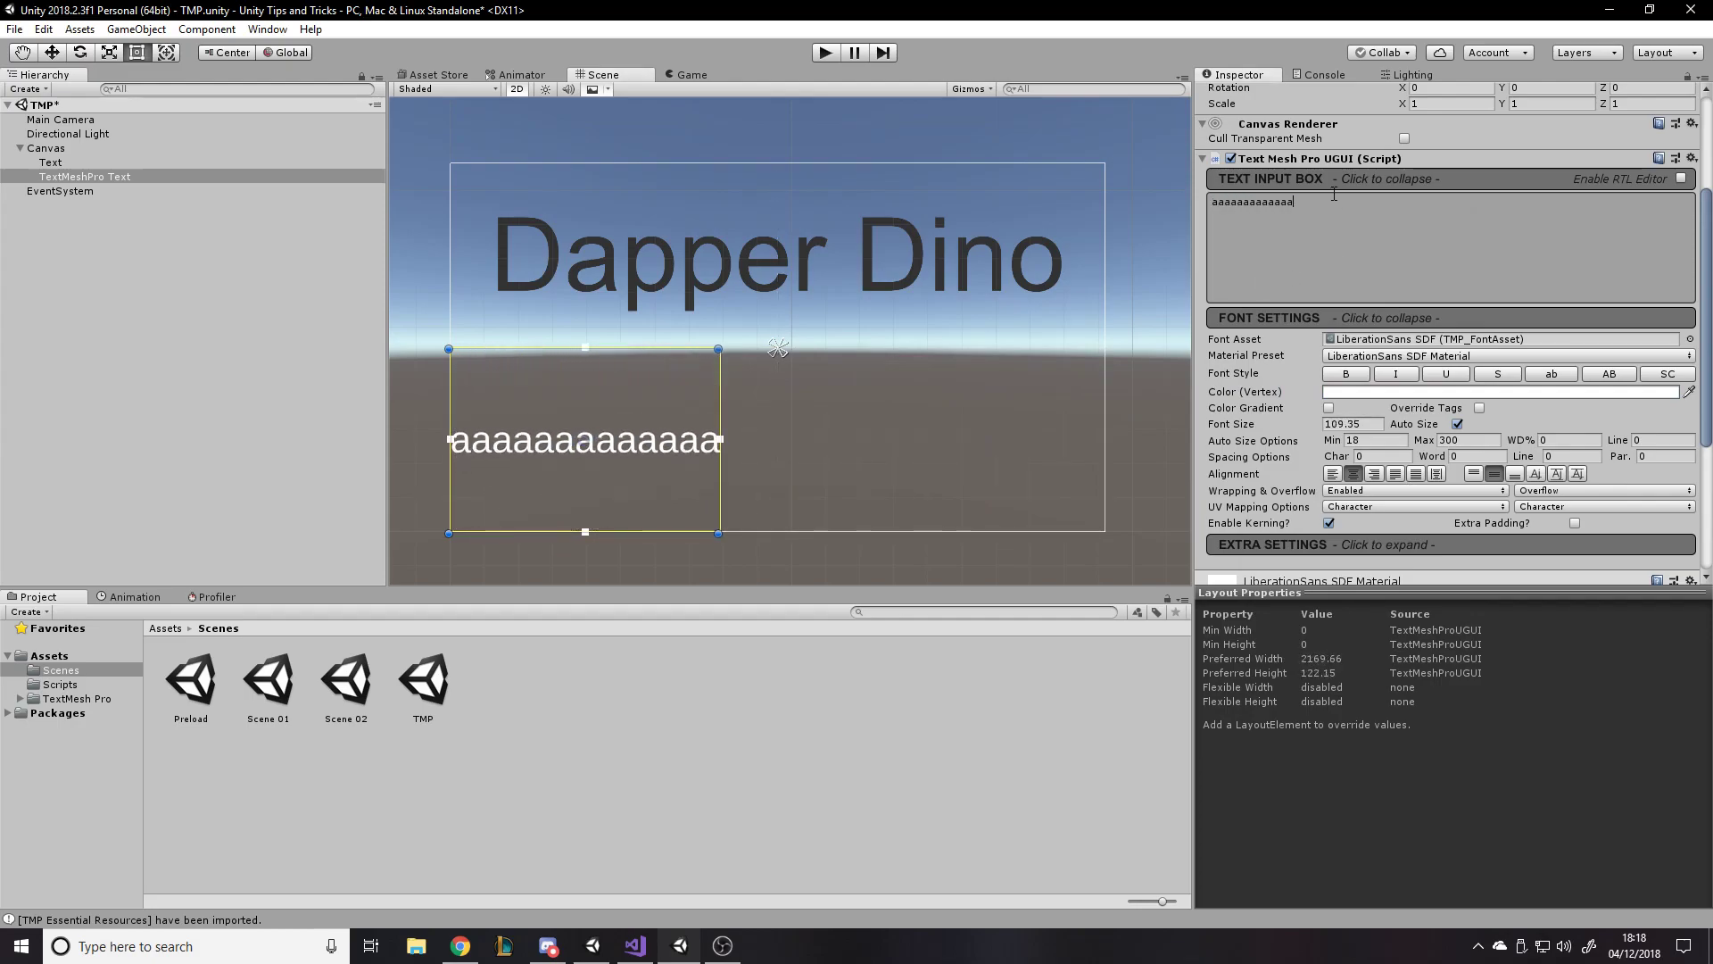
pyautogui.write('aaaaaaaaa aaaaaaaaaaaa a')
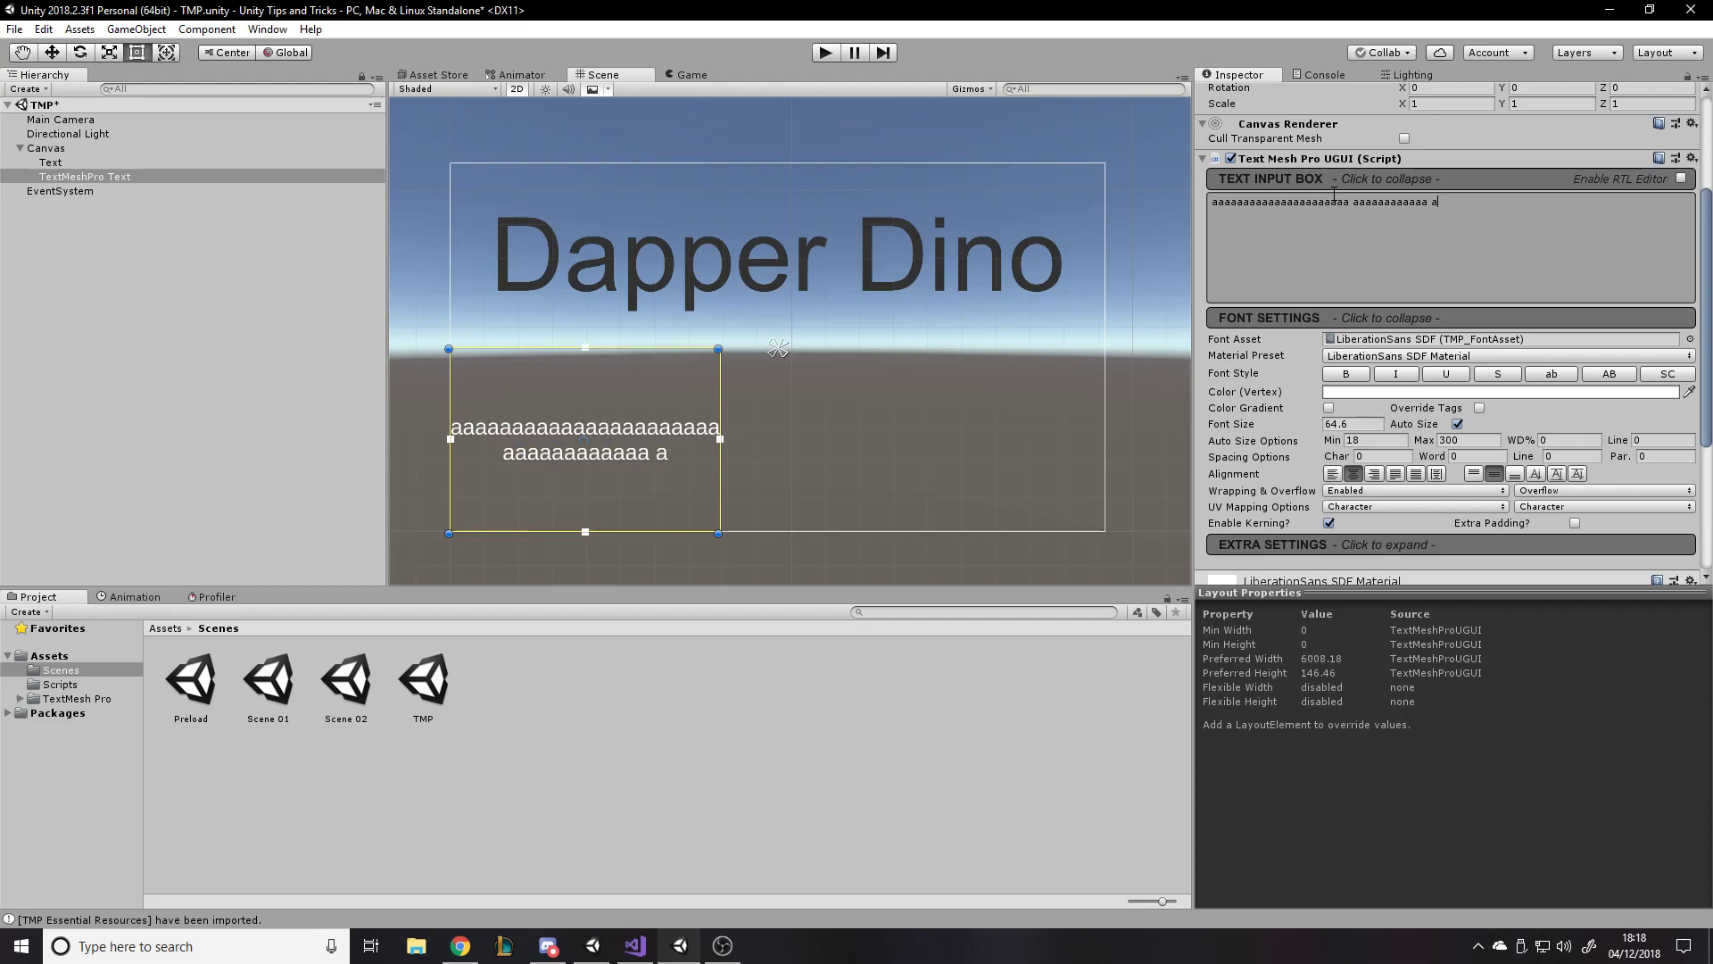
pyautogui.write('aaaaaaaaaaaaaaaaaaaa')
pyautogui.hotkey('ctrl', 'z')
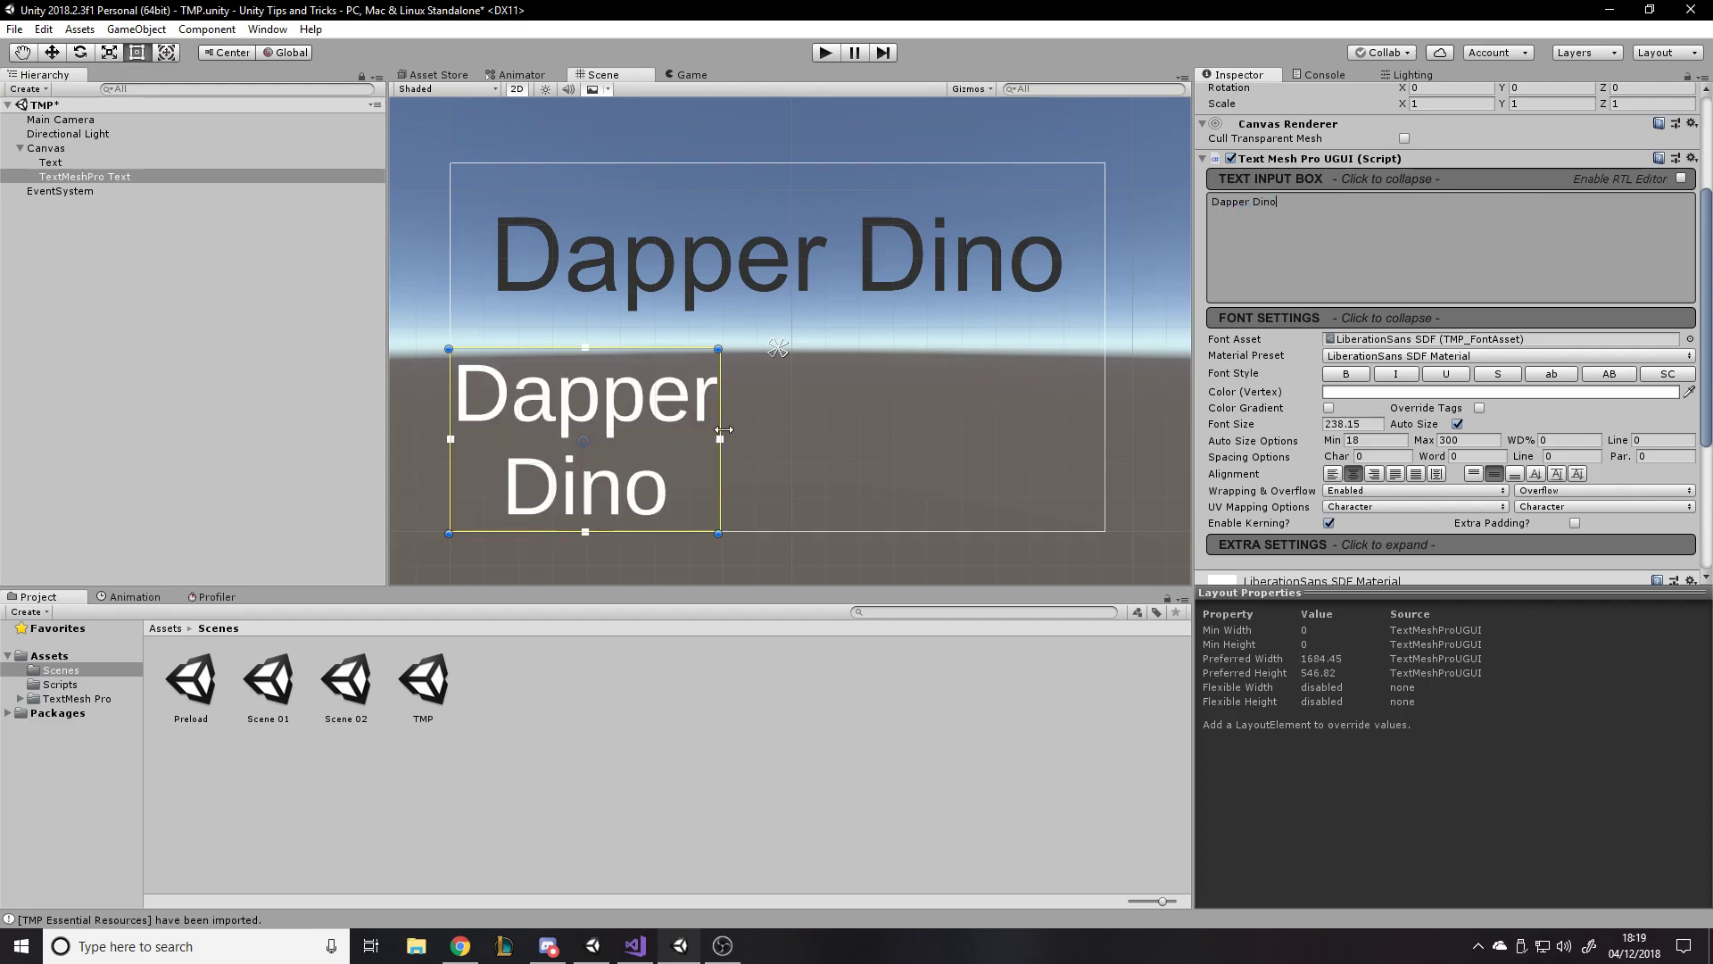
# Widen and narrow the TextMeshPro box to test how its text rescales, ending with the box at full canvas width.
pyautogui.moveTo(722, 417); pyautogui.dragTo(1040, 447)
pyautogui.scroll(-5, 1363, 382)
pyautogui.moveTo(1024, 374); pyautogui.dragTo(734, 375)
pyautogui.moveTo(730, 434); pyautogui.dragTo(1105, 437)
# Locate the TextMeshPro font asset in the project and reselect LiberationSans SDF from the available font assets.
pyautogui.scroll(3, 1312, 335)
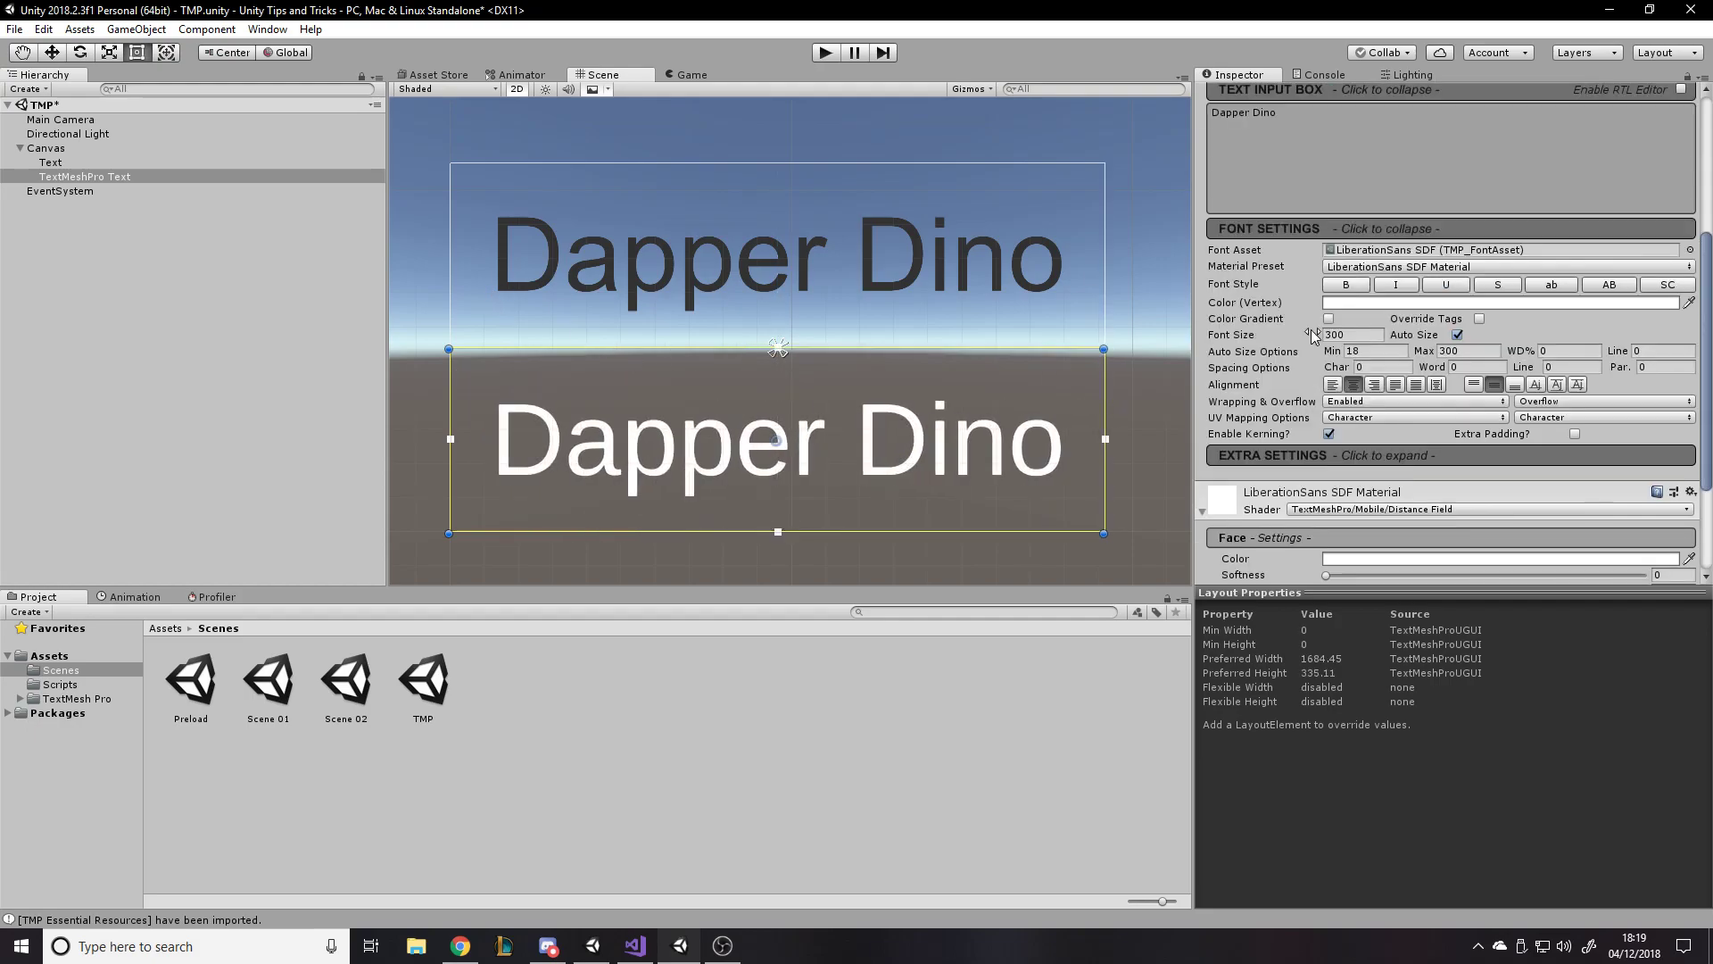
pyautogui.scroll(3, 1432, 267)
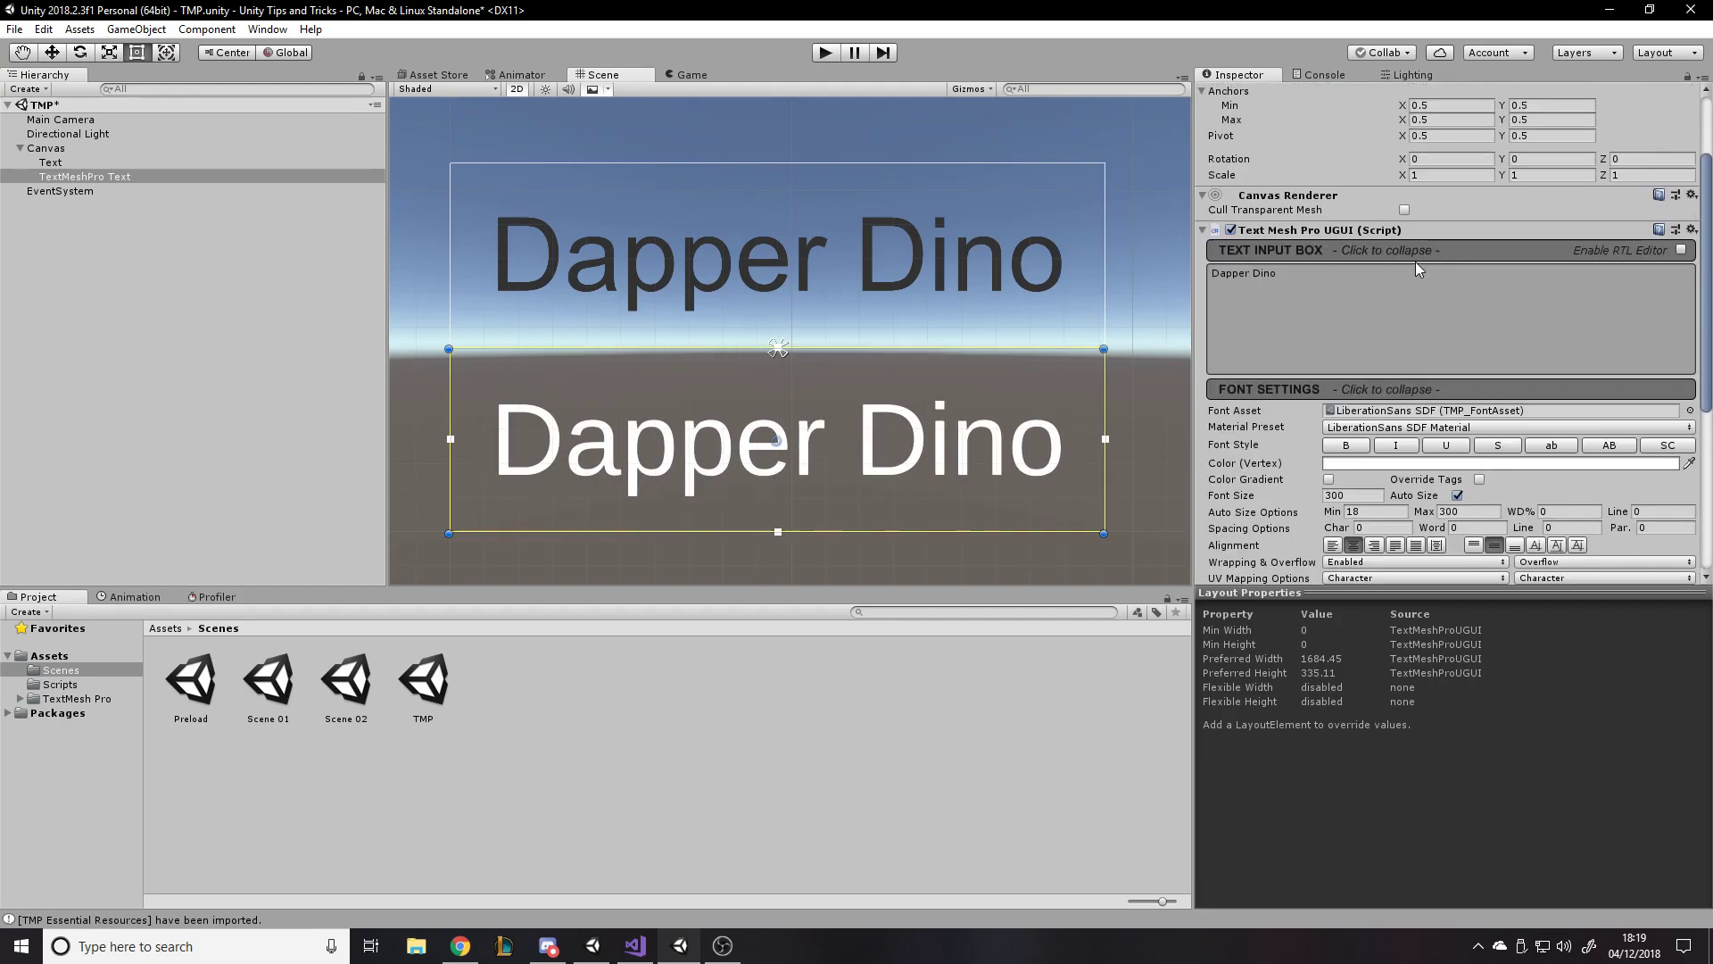
pyautogui.scroll(-3, 1436, 286)
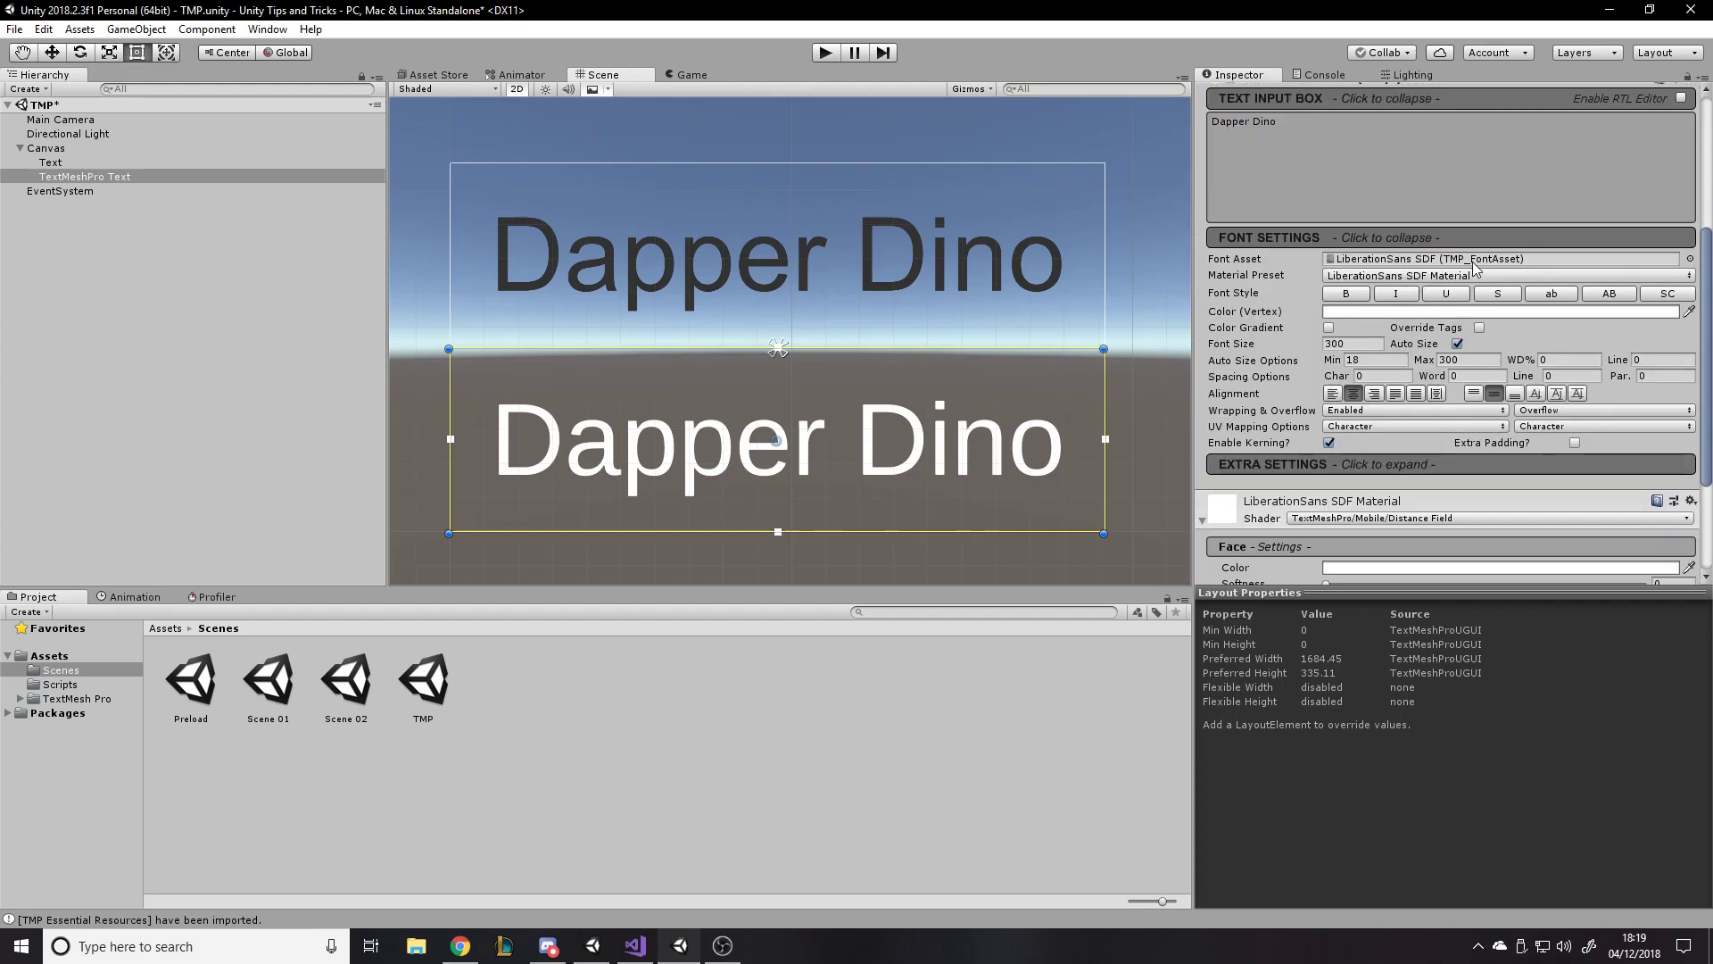
pyautogui.click(1474, 262)
pyautogui.click(1690, 260)
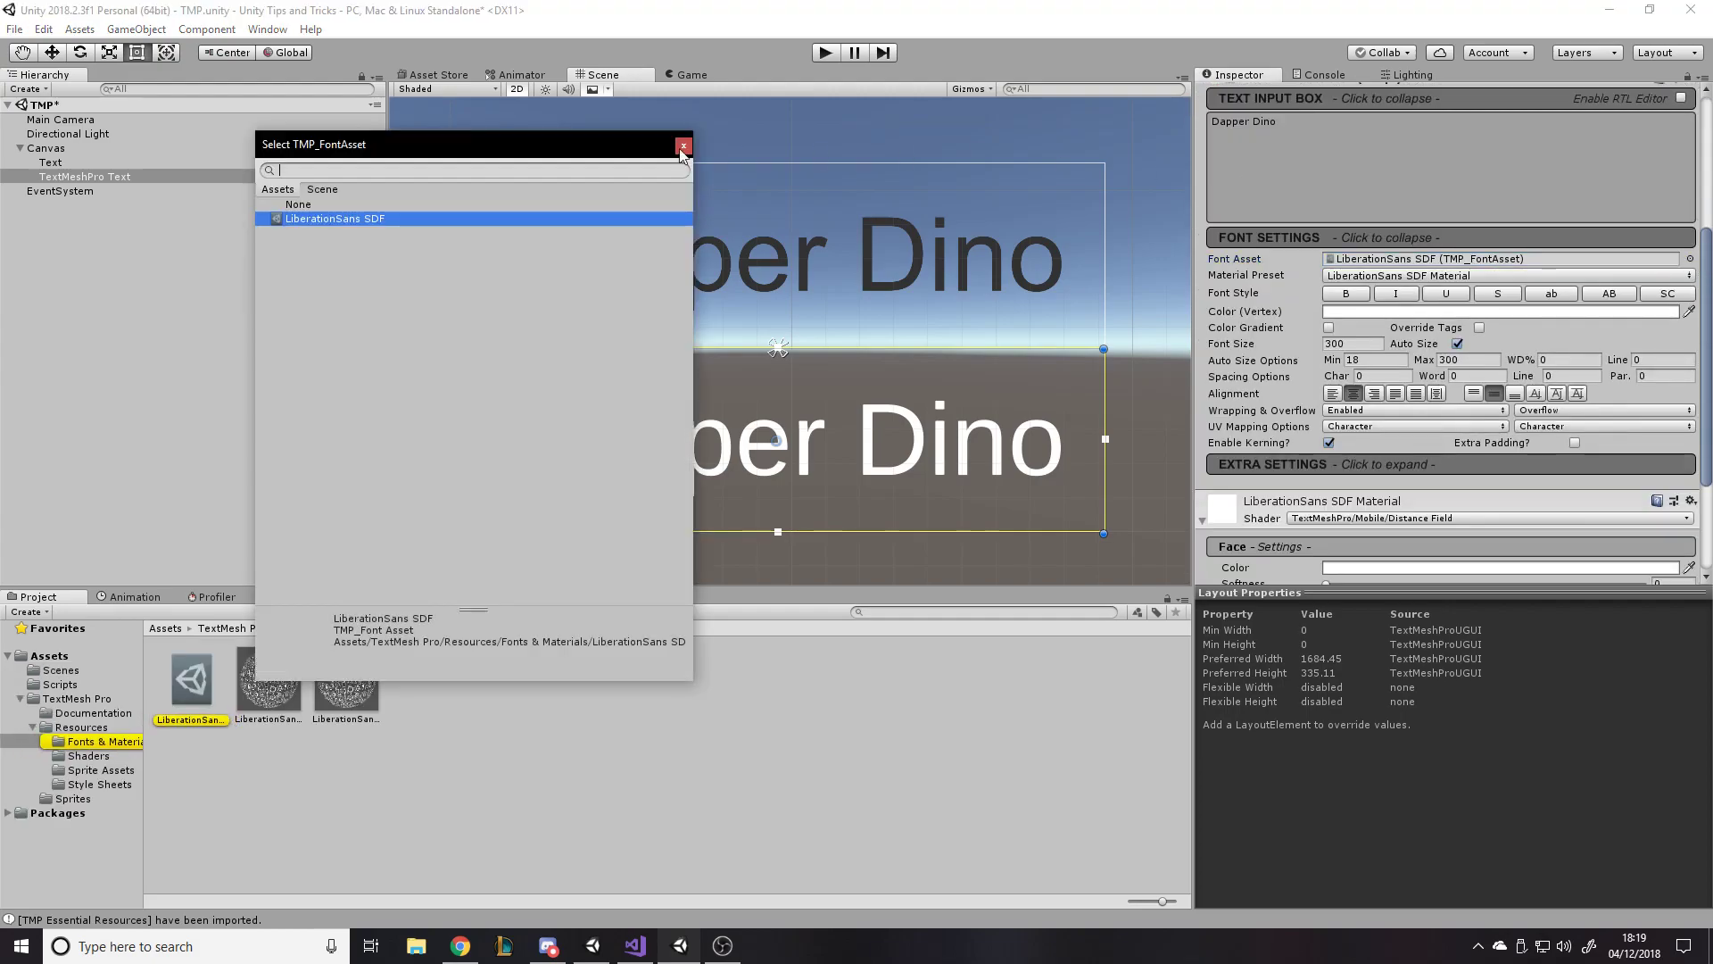
pyautogui.click(298, 204)
pyautogui.doubleClick(307, 218)
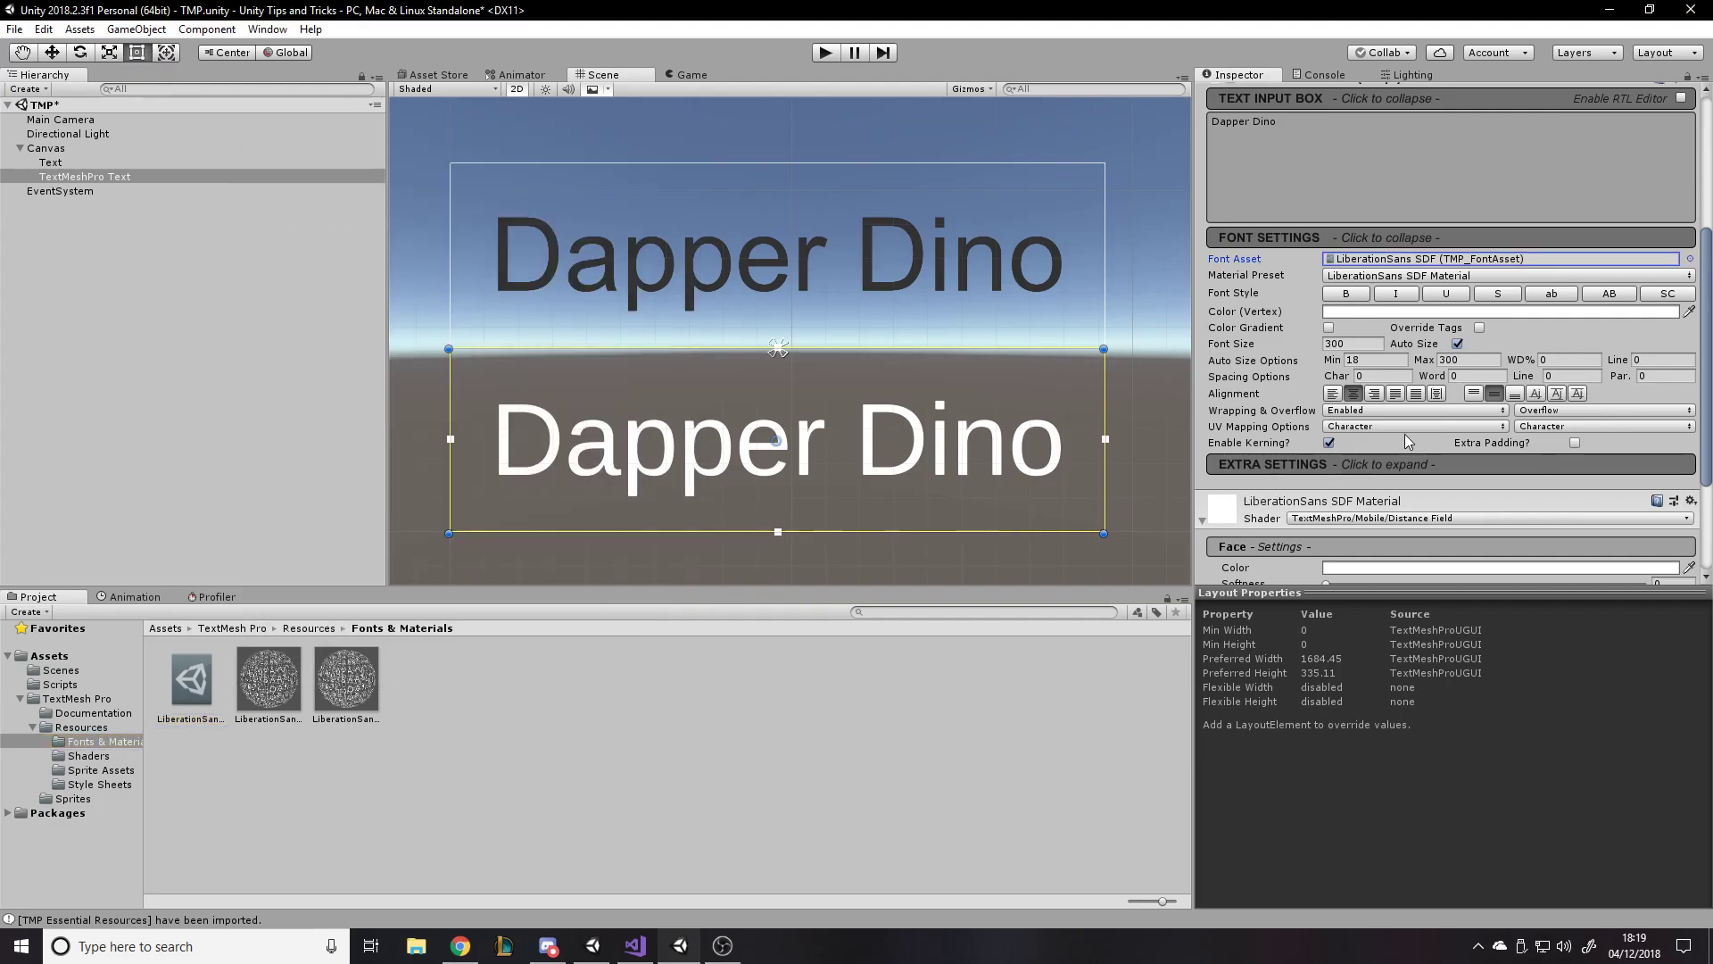
# Show the project's root Assets folder, switch to Chrome and download the Coolvetica font from dafont.com's Basic fonts.
pyautogui.click(165, 629)
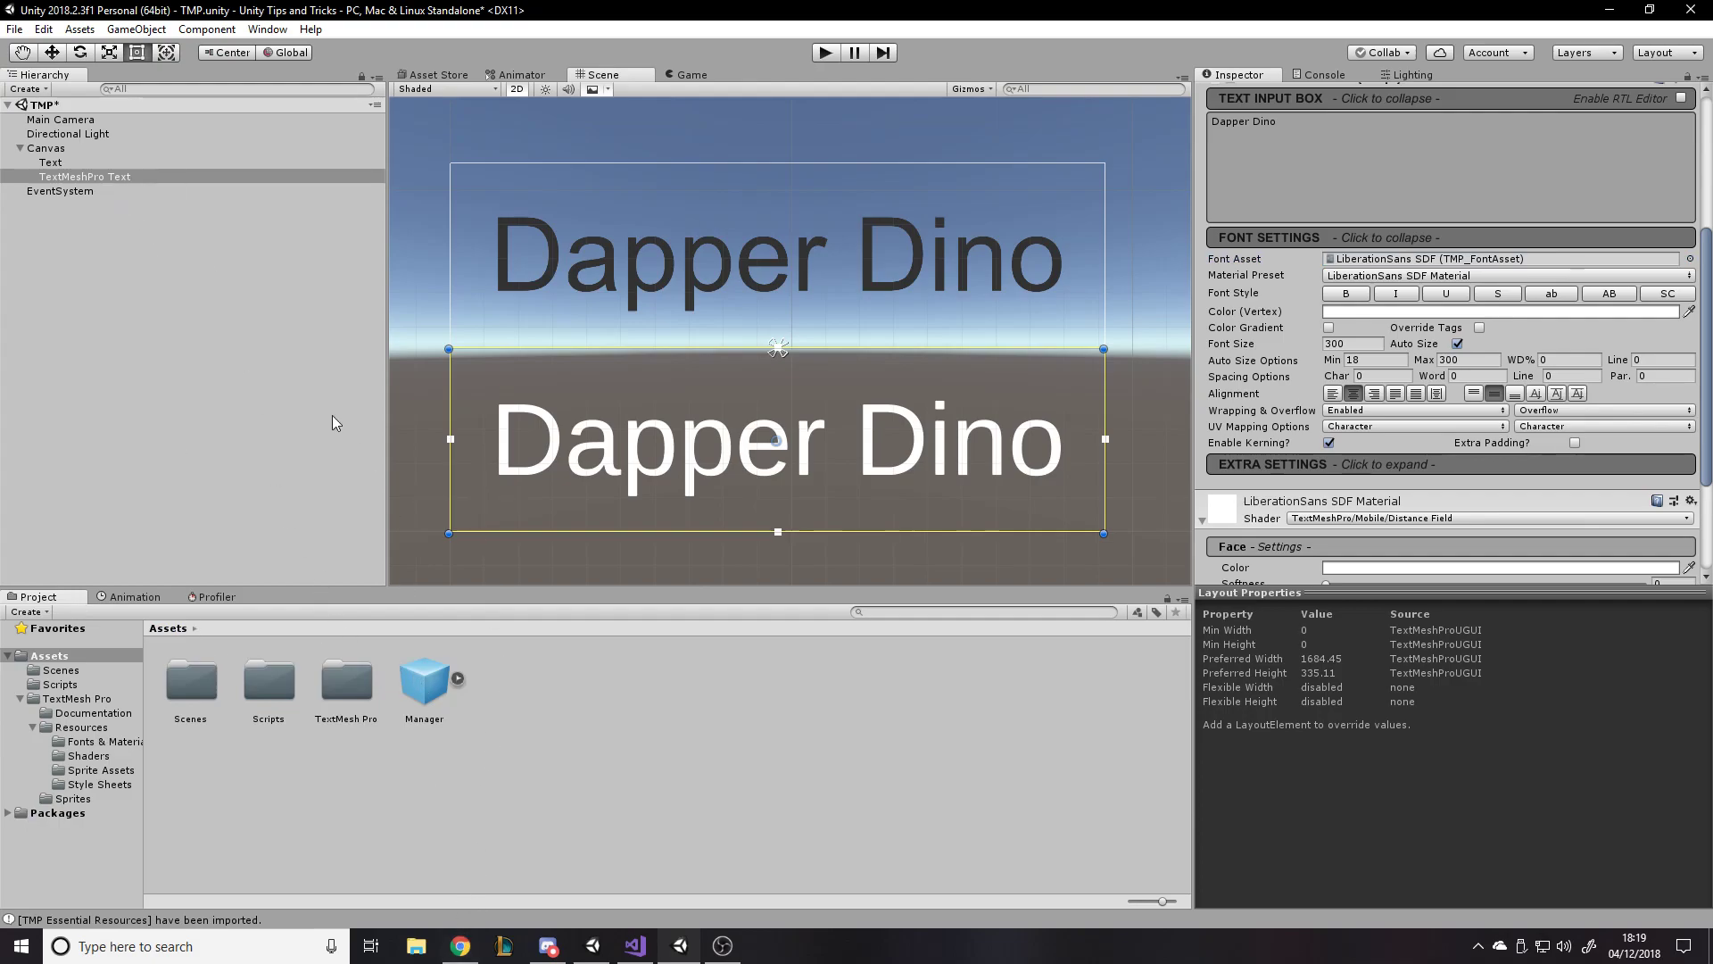
pyautogui.click(459, 945)
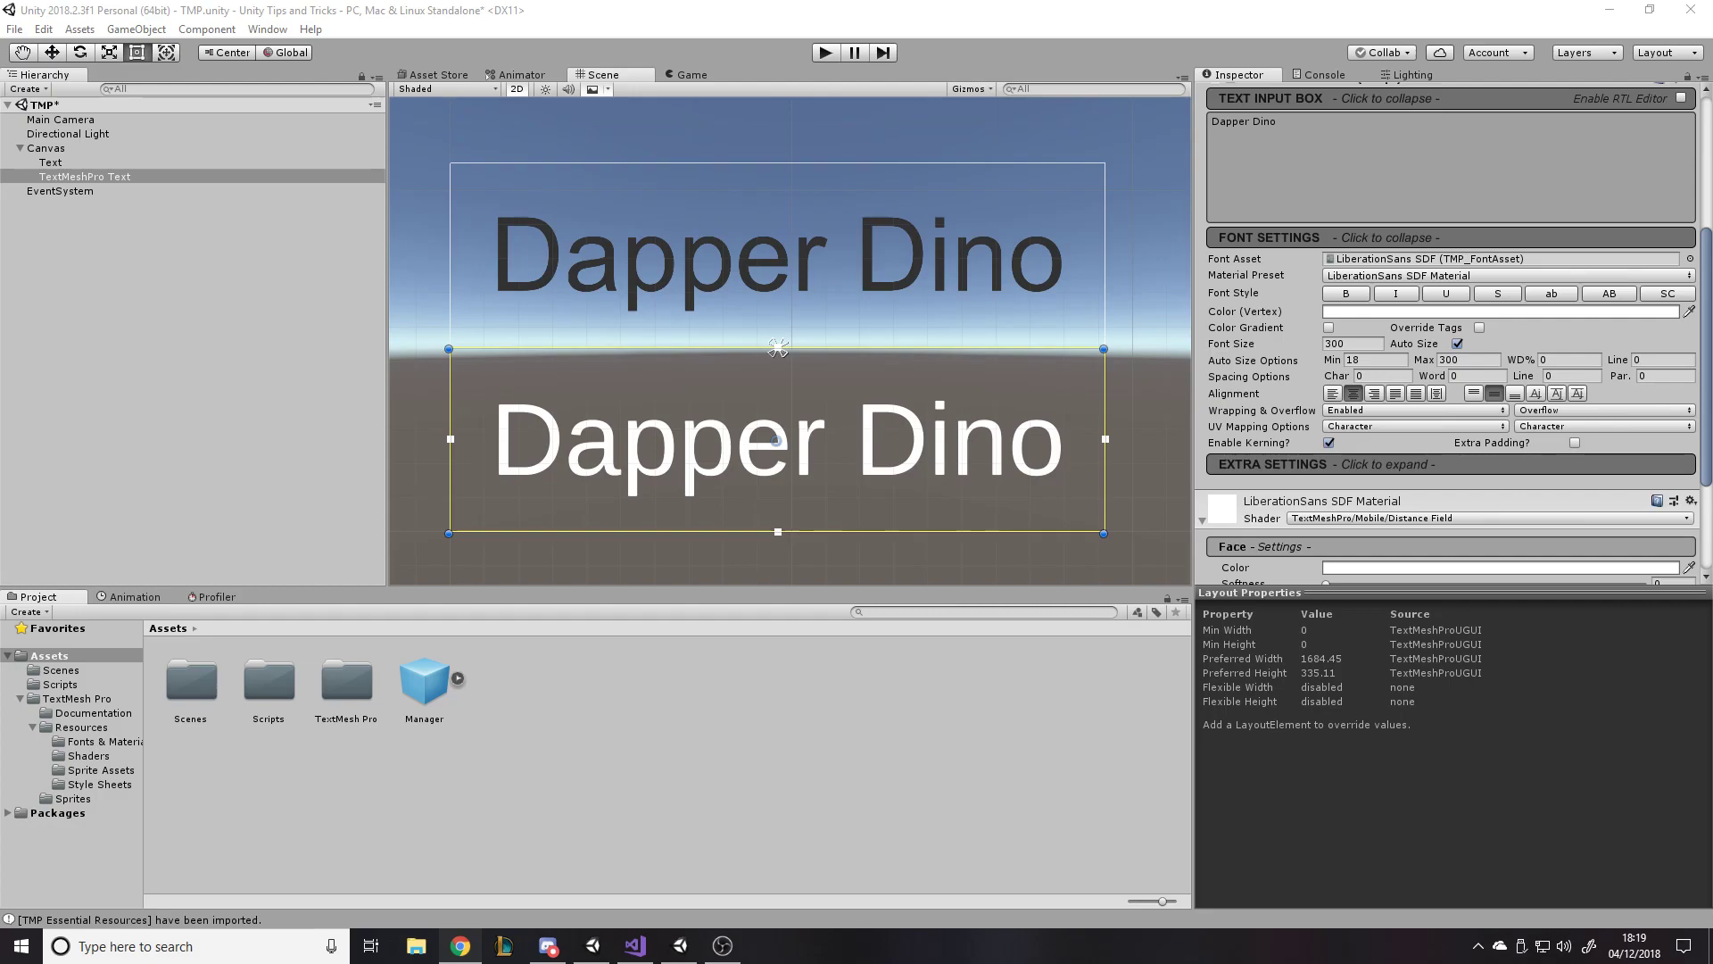
pyautogui.click(459, 946)
pyautogui.click(19, 46)
pyautogui.click(243, 442)
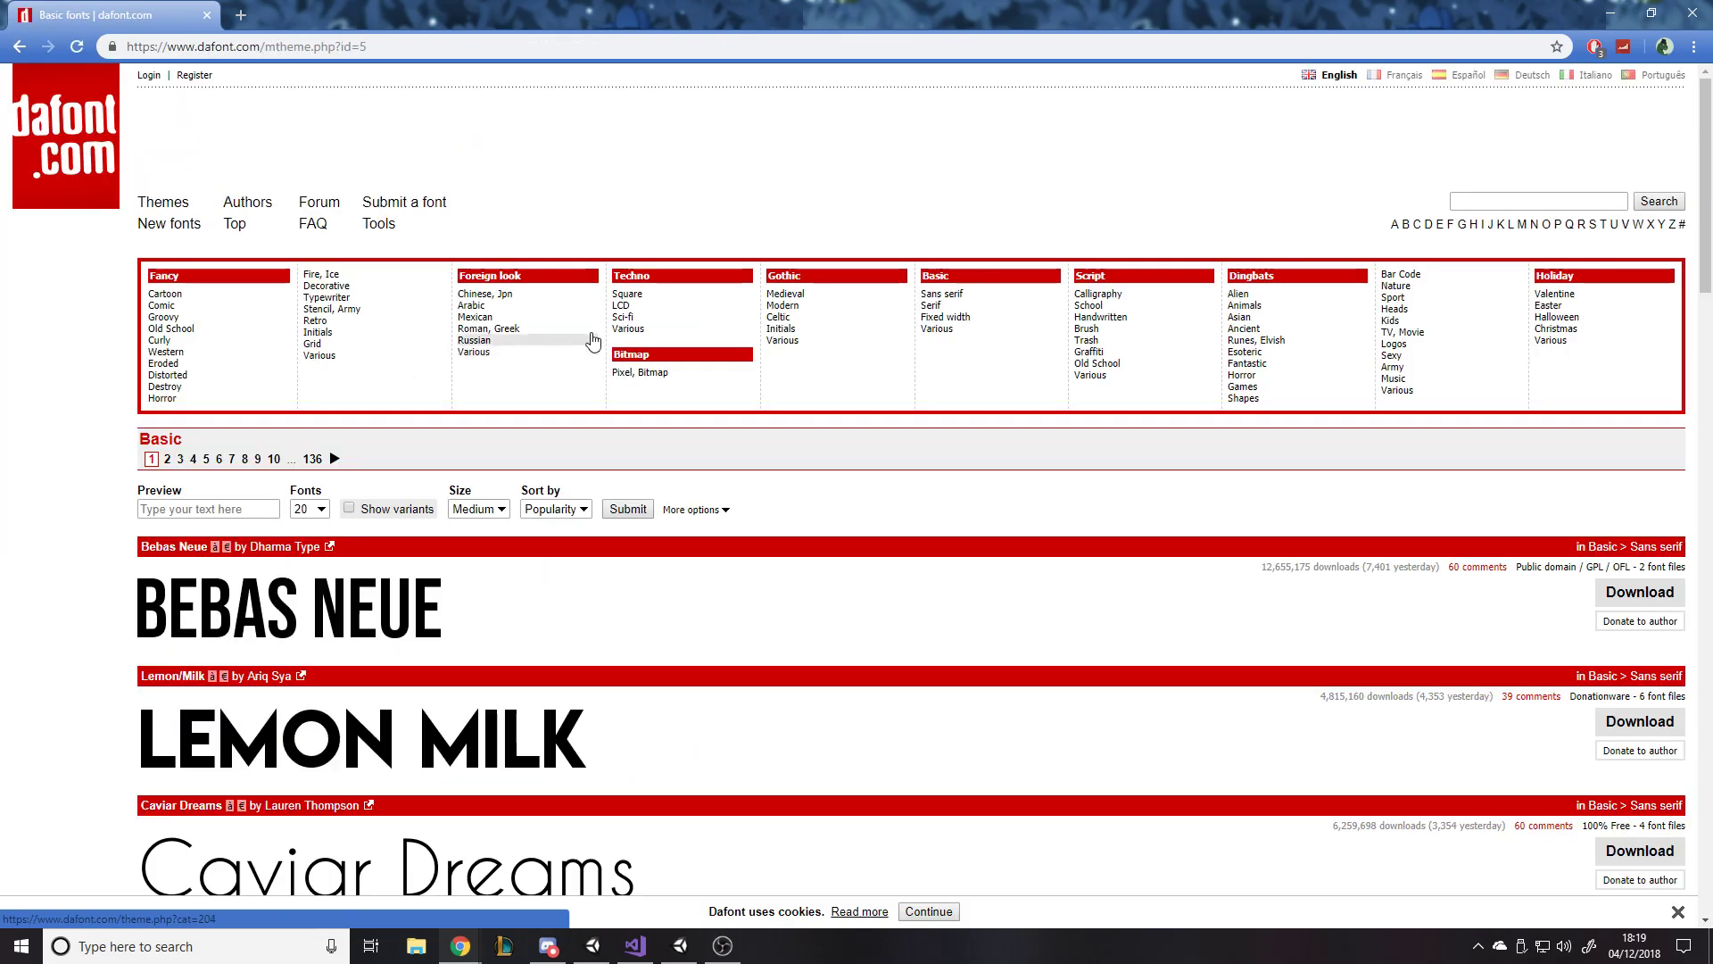
pyautogui.scroll(-7, 437, 510)
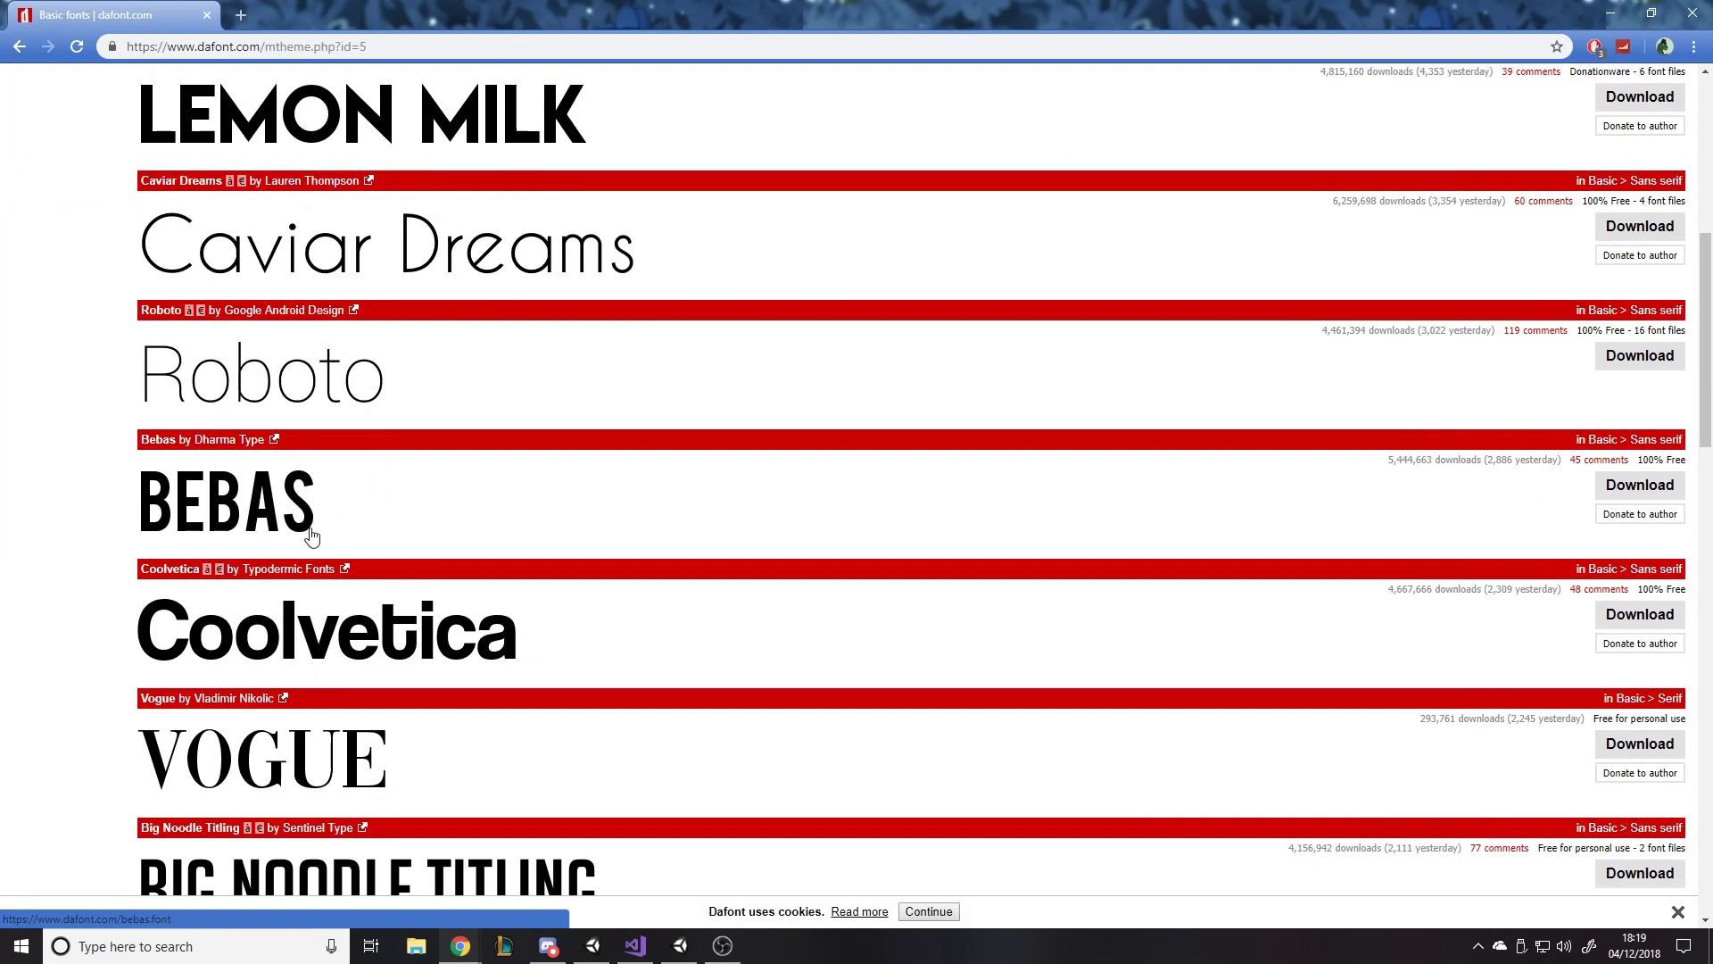
pyautogui.scroll(-1, 321, 535)
pyautogui.scroll(-1, 453, 625)
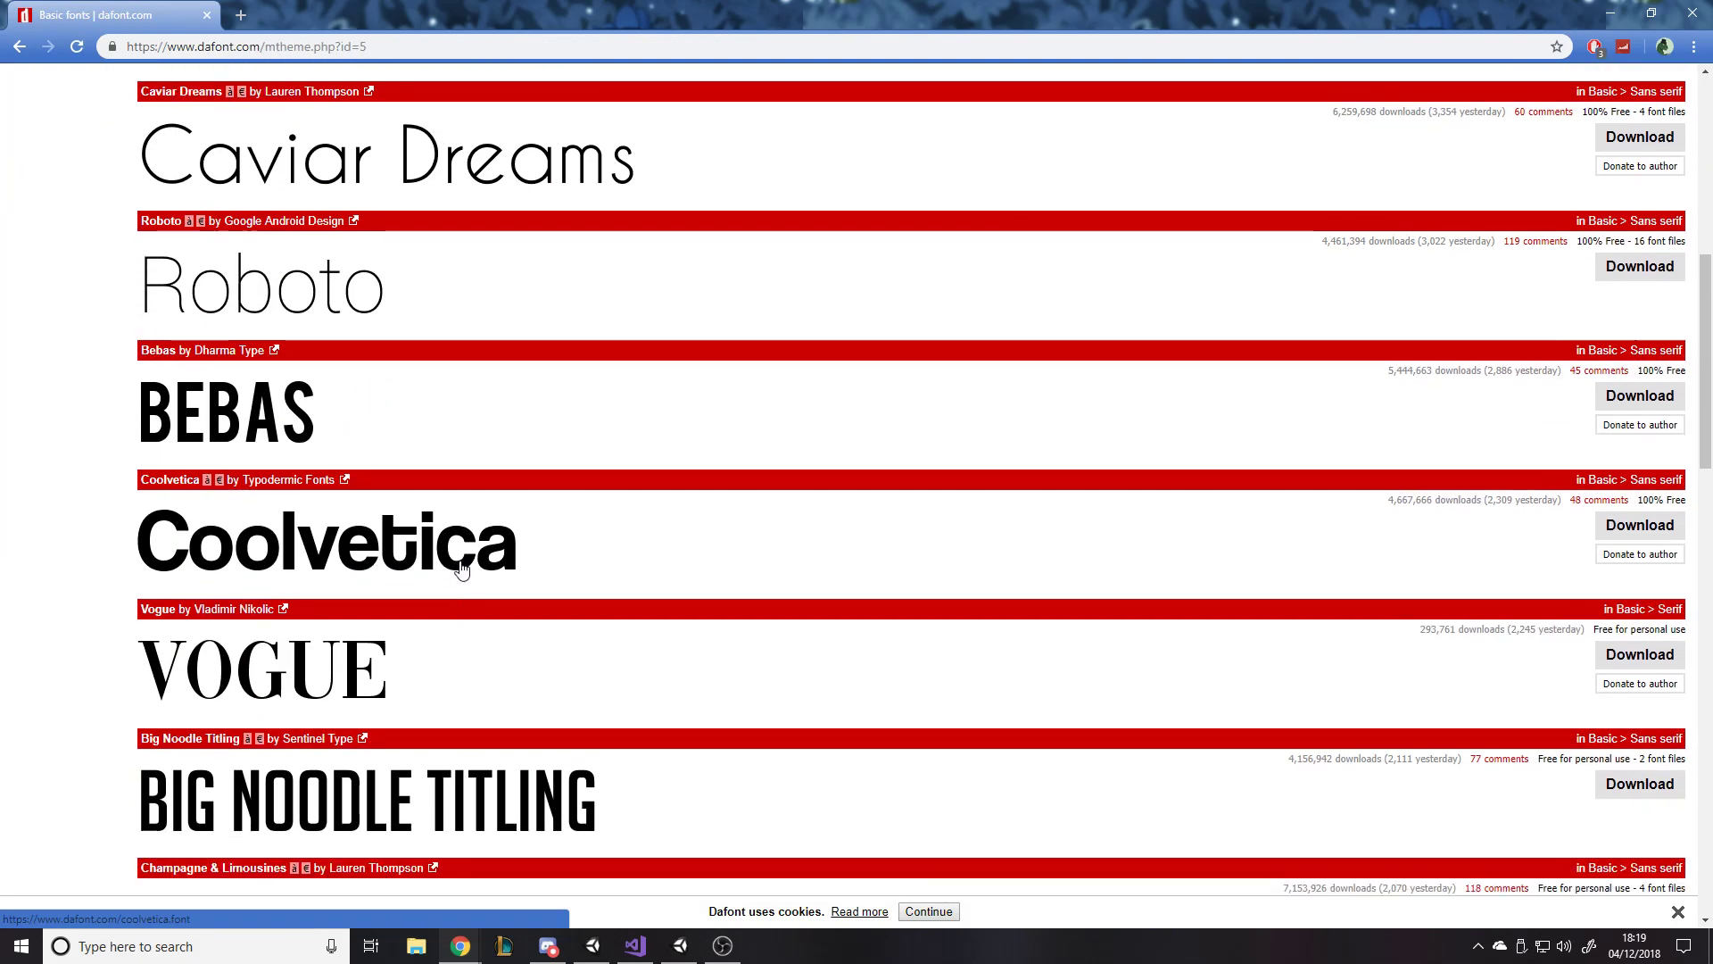
pyautogui.click(1616, 534)
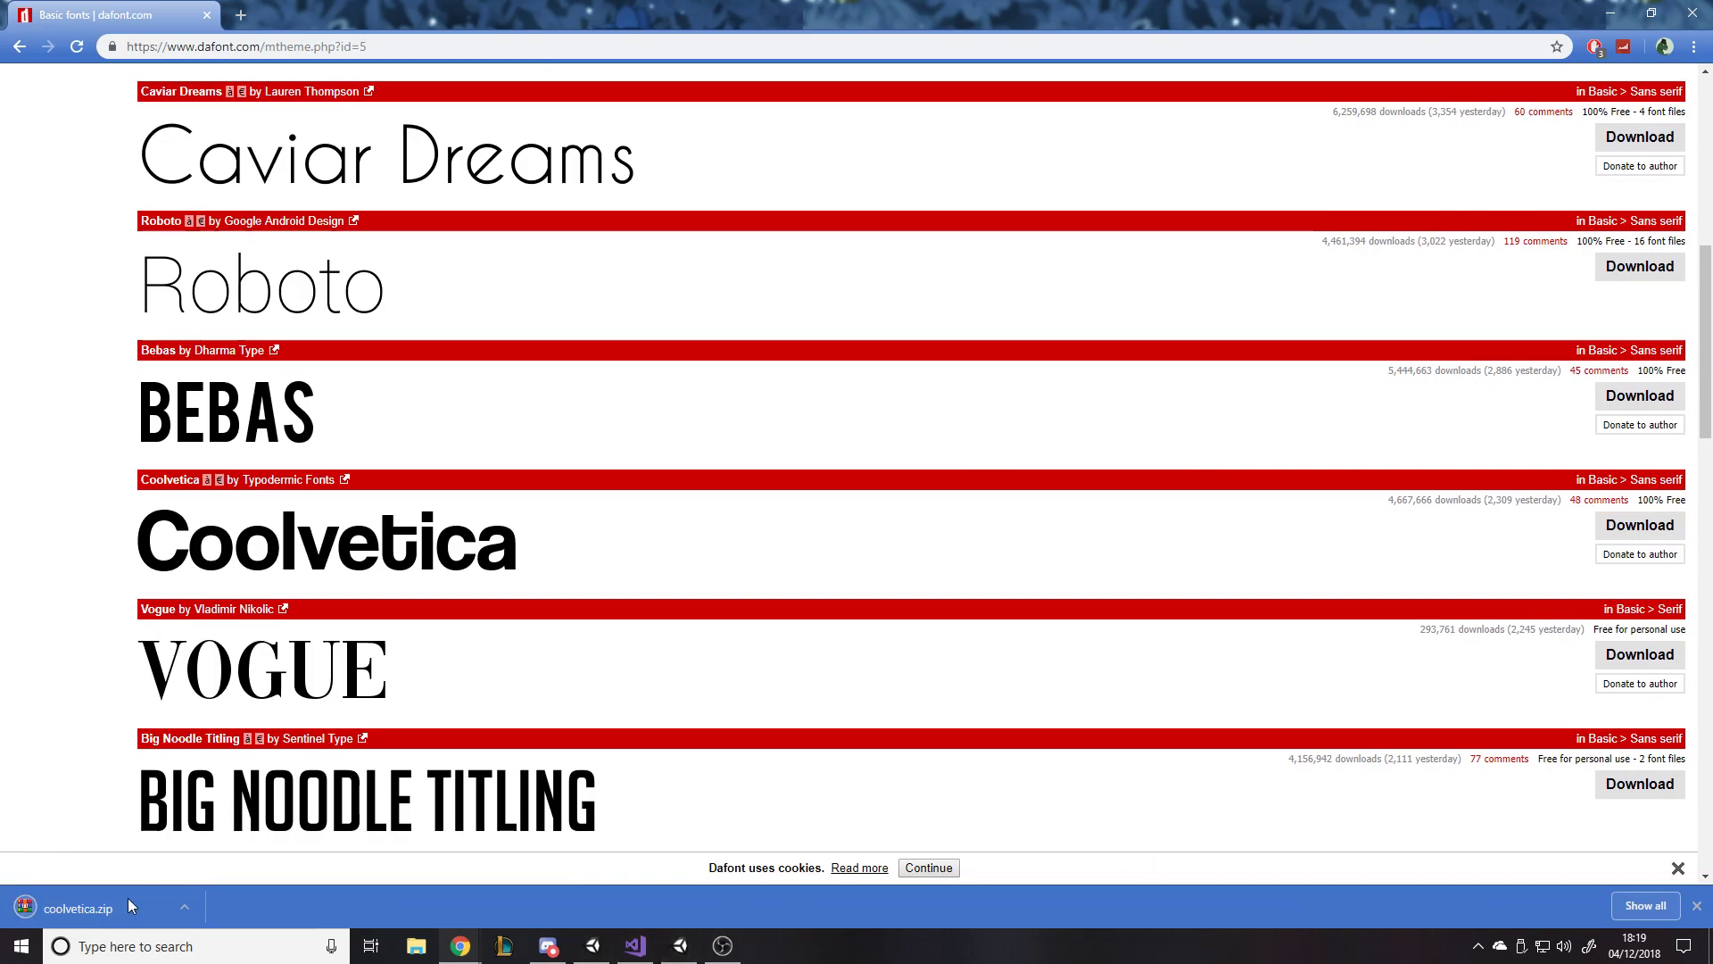
# Import the downloaded coolvetica.zip into Unity's root Assets folder, show it in File Explorer and extract it into a coolvetica folder.
pyautogui.moveTo(126, 901); pyautogui.dragTo(538, 719)
pyautogui.hotkey('alt', 'Tab')
pyautogui.rightClick(433, 698)
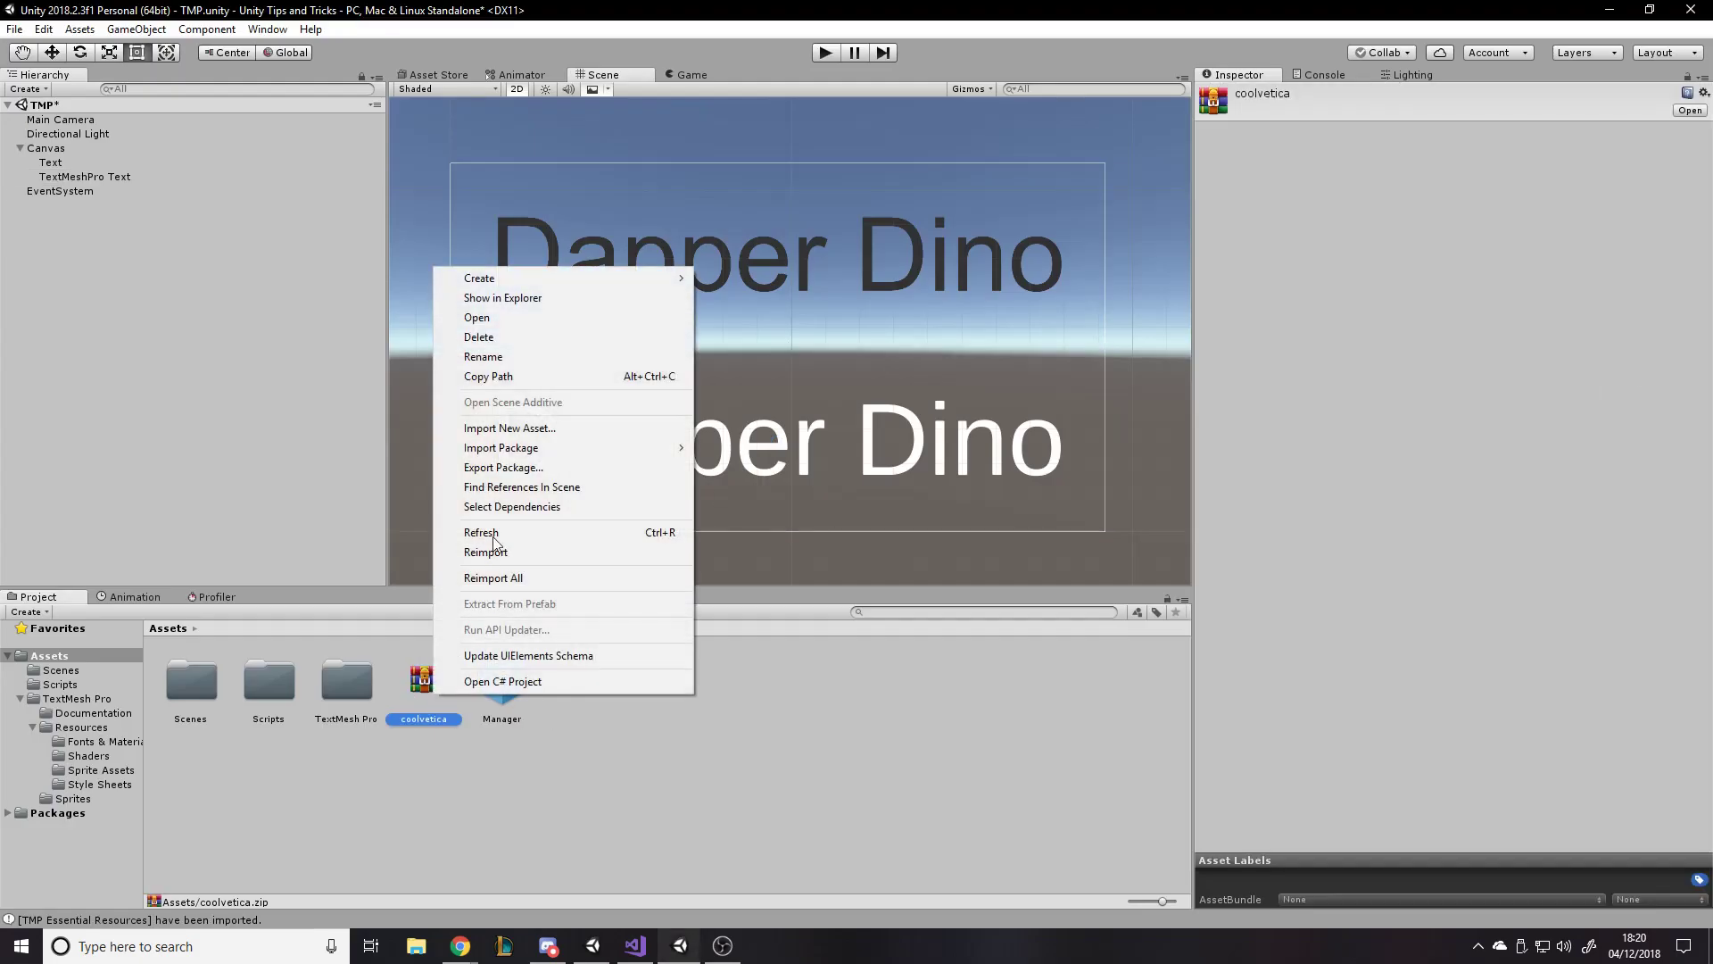
pyautogui.click(514, 295)
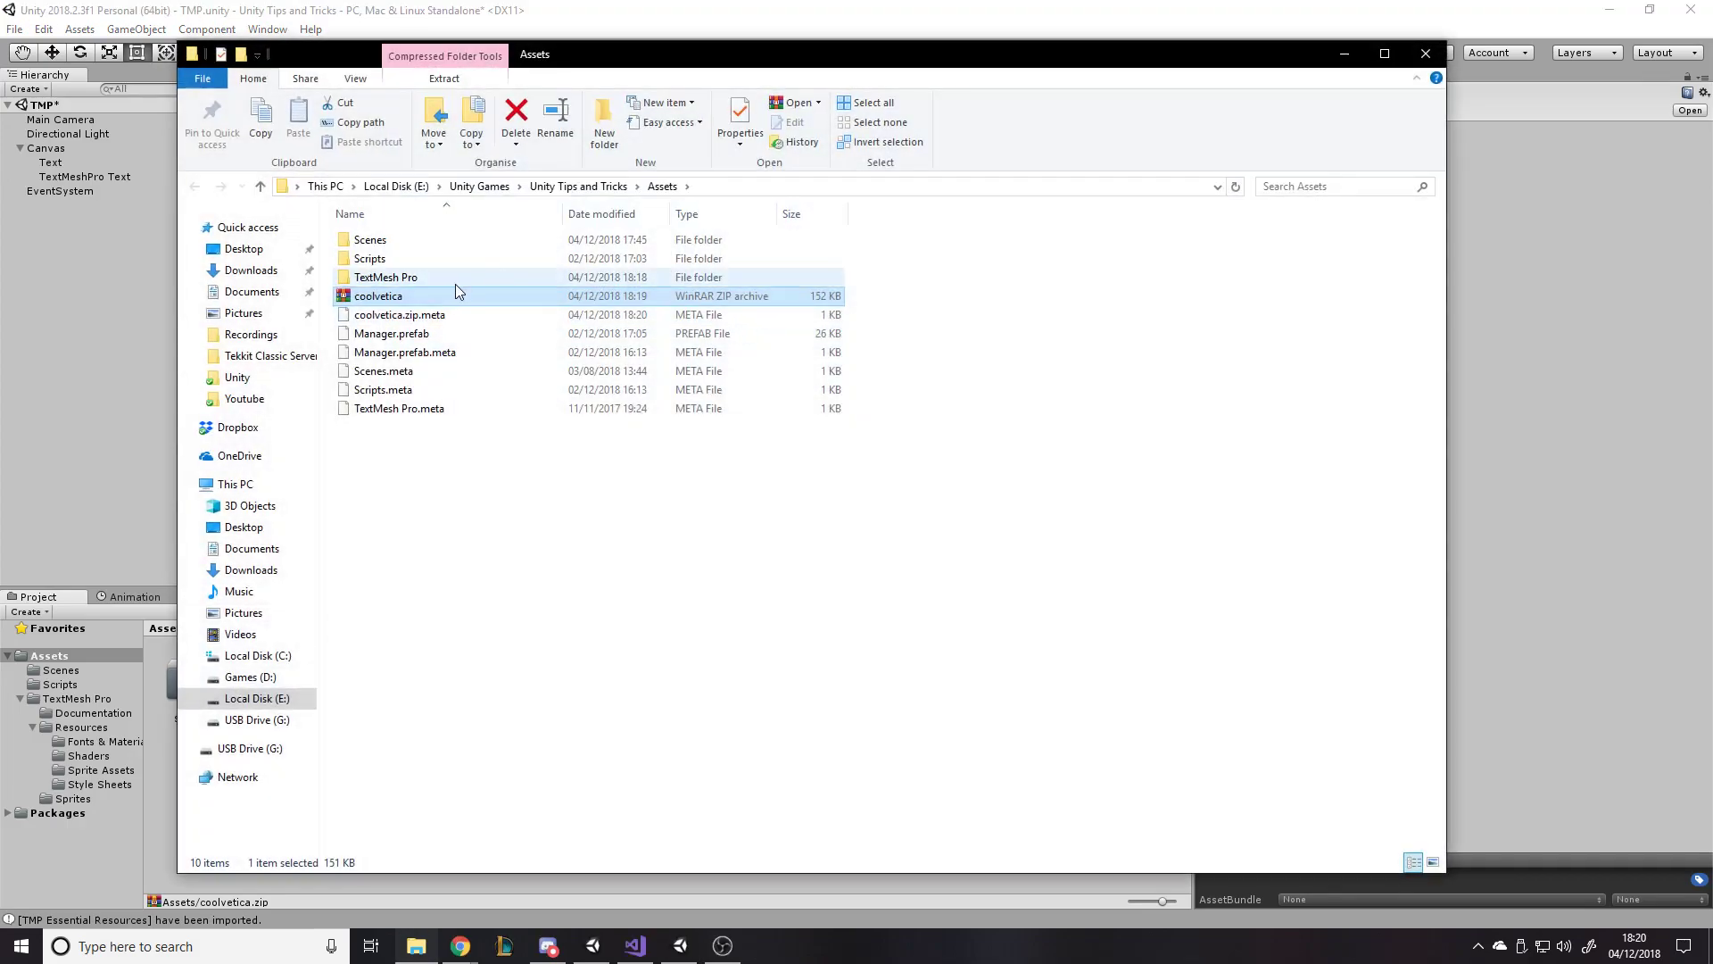
pyautogui.rightClick(442, 294)
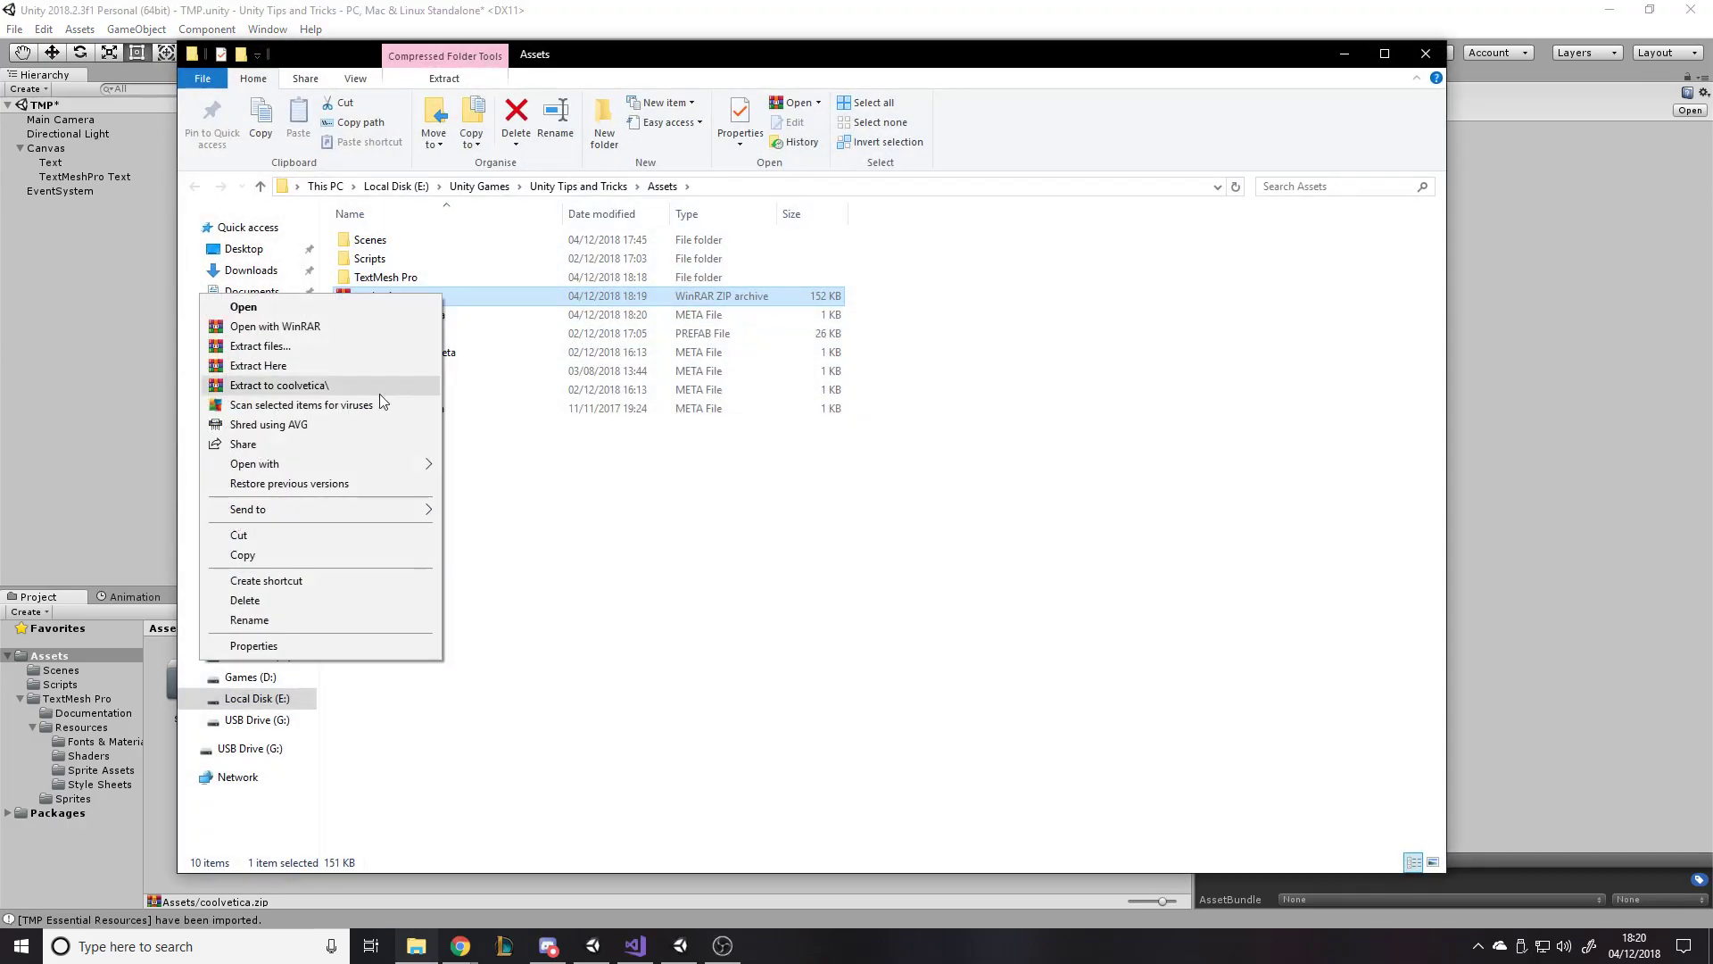
pyautogui.click(323, 386)
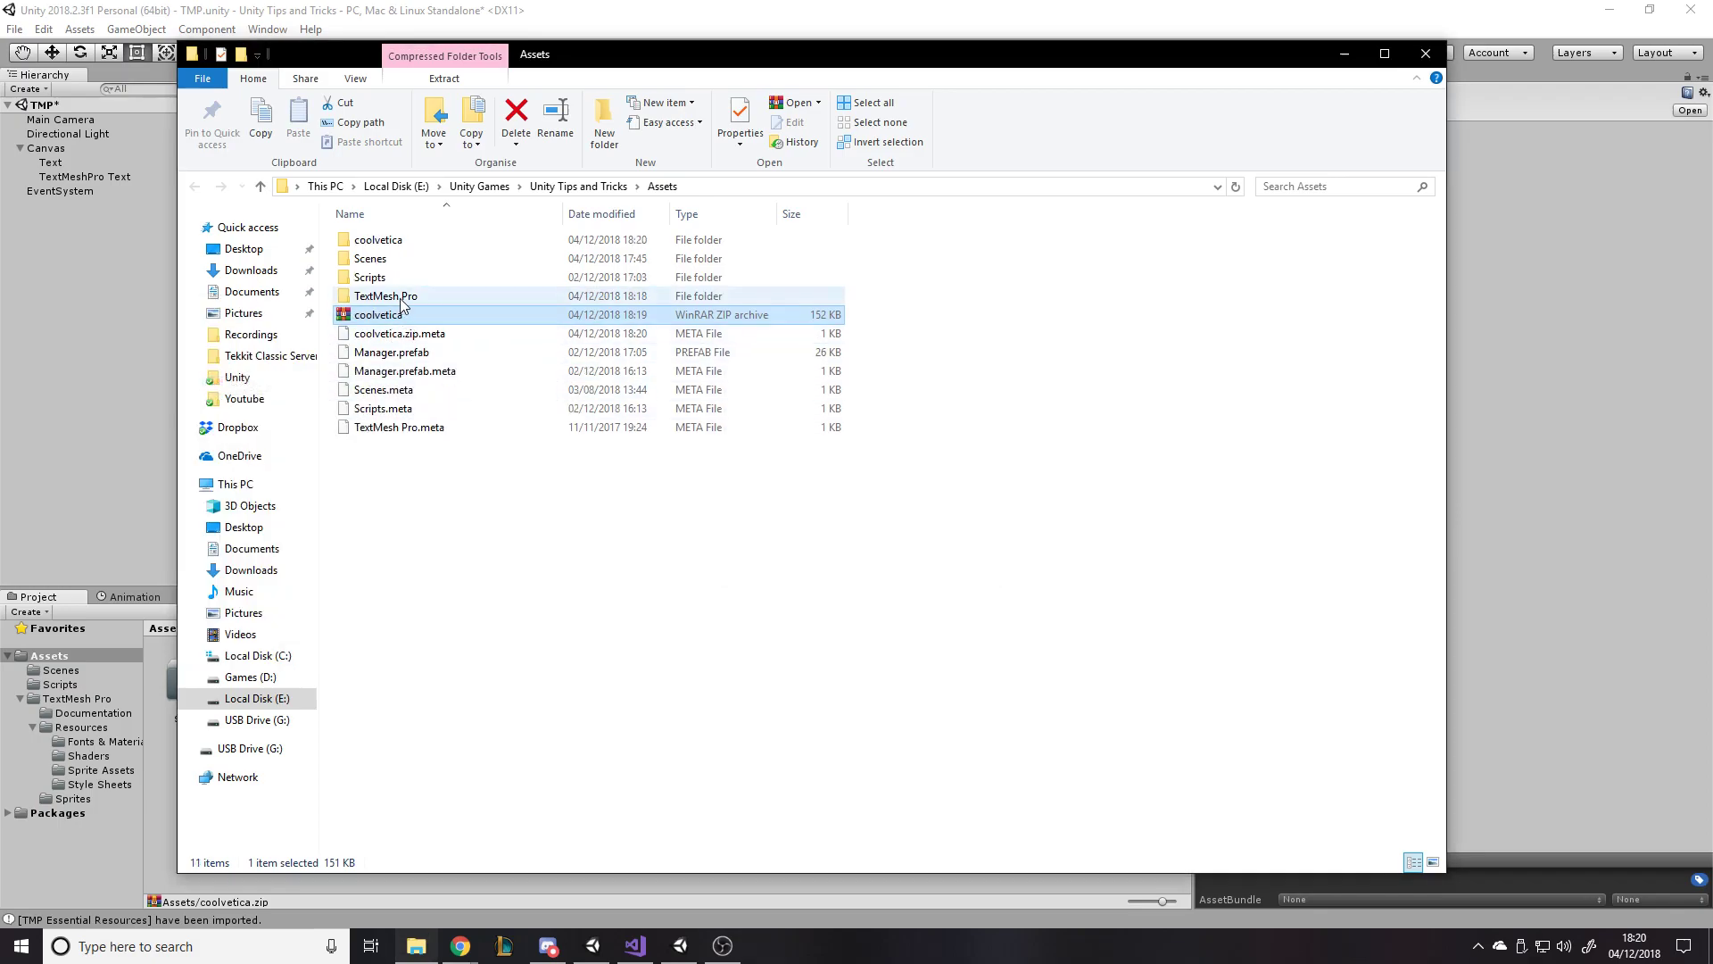
# Install the coolvetica rg TrueType font from the extracted coolvetica folder and close its preview.
pyautogui.doubleClick(391, 241)
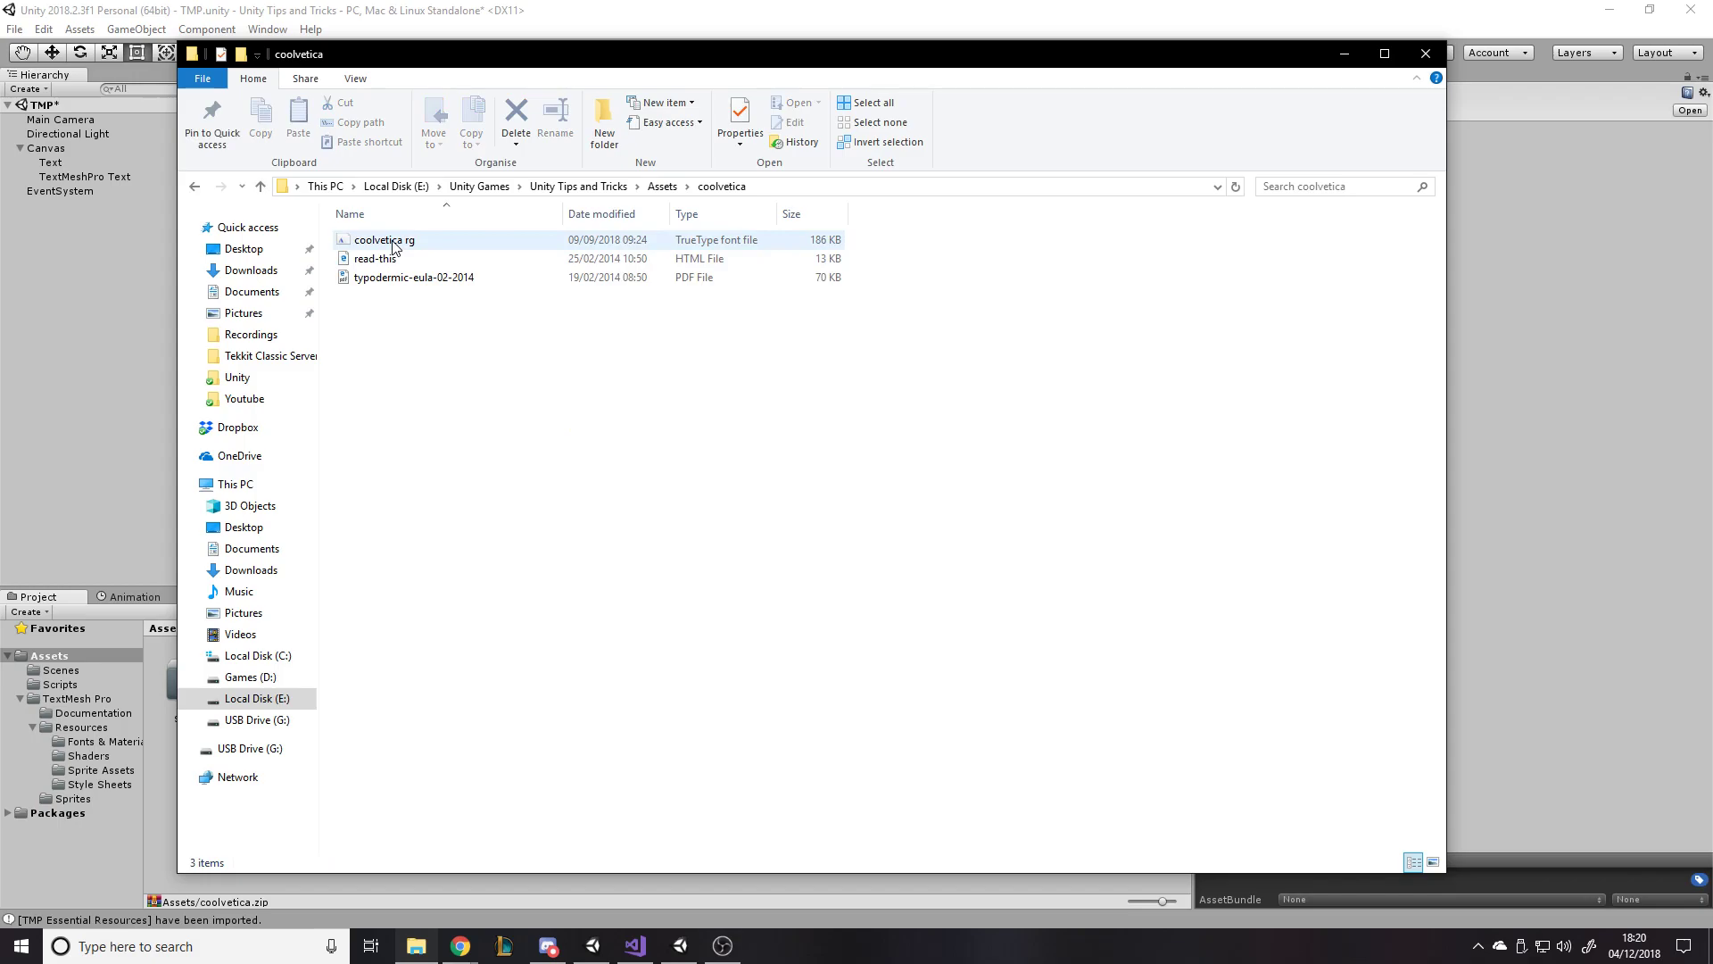
pyautogui.doubleClick(393, 242)
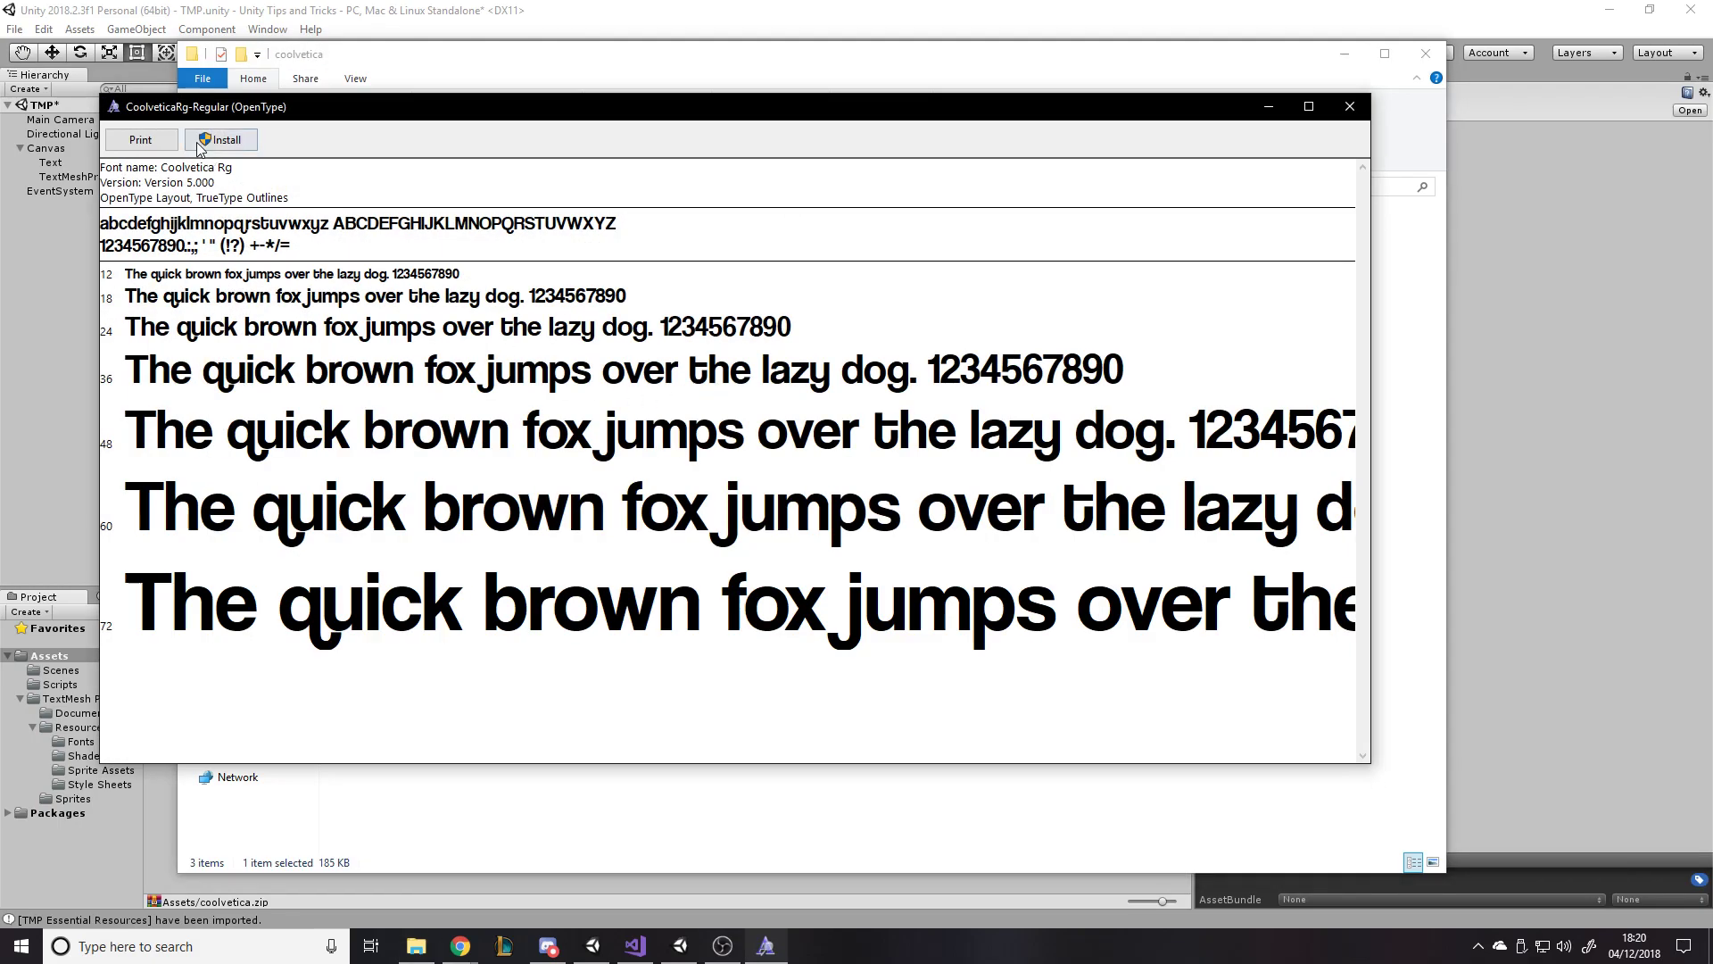
pyautogui.click(199, 143)
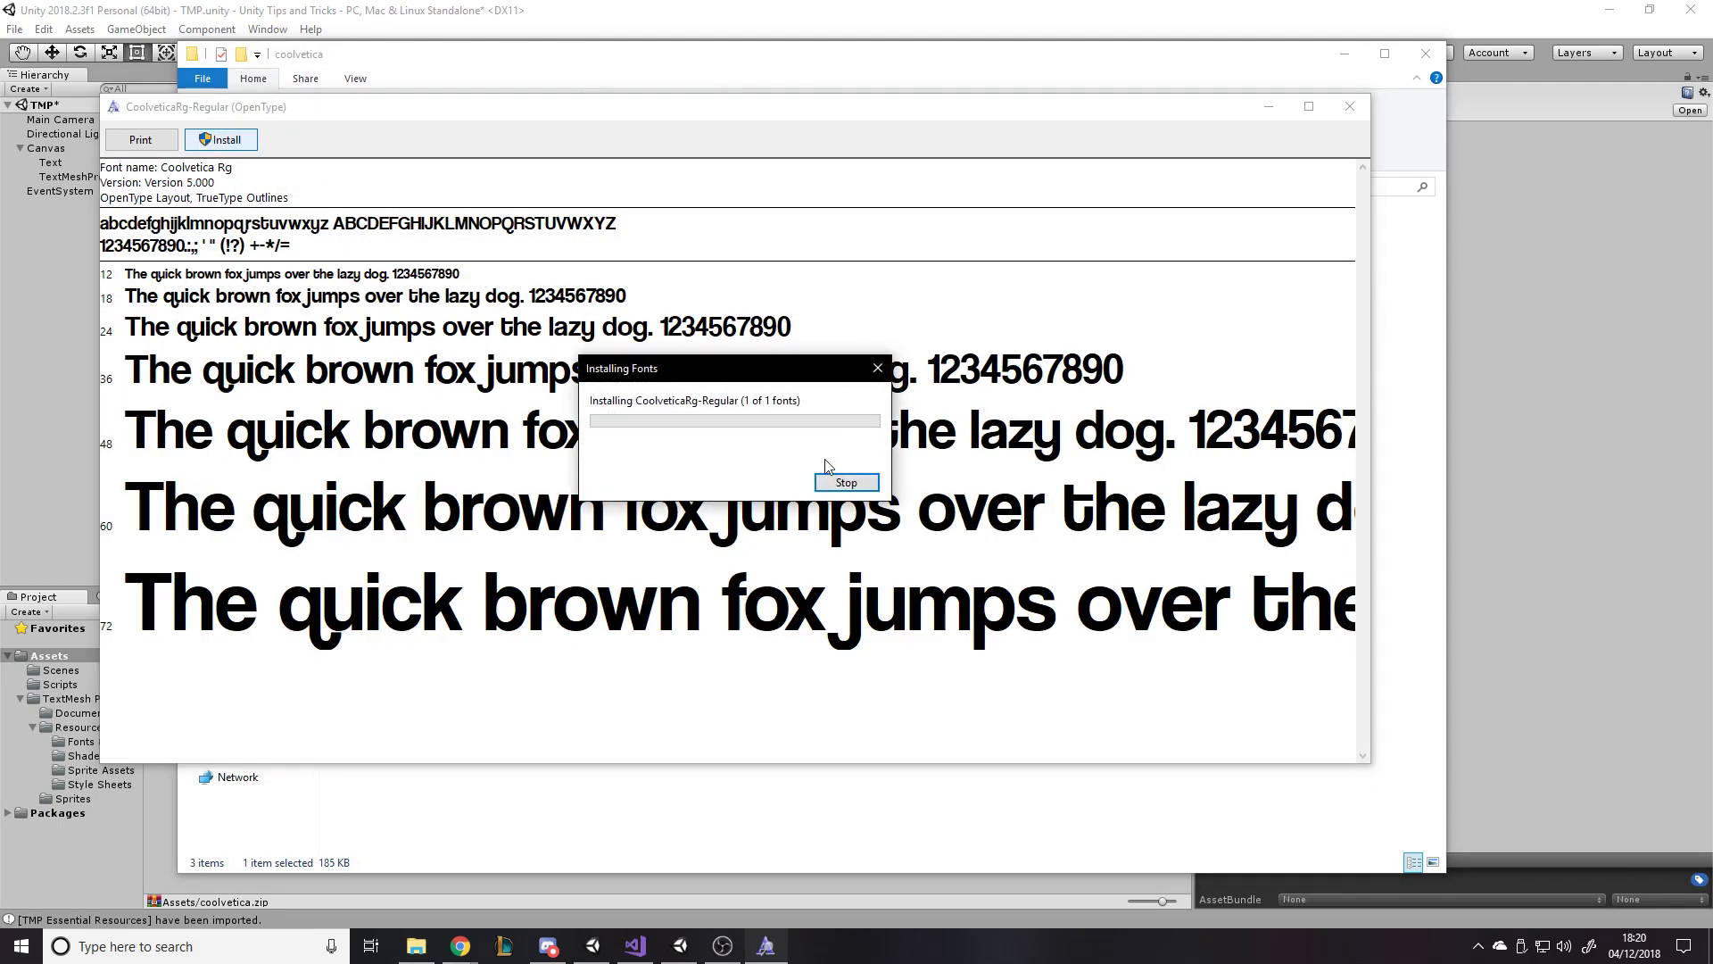
pyautogui.click(1348, 108)
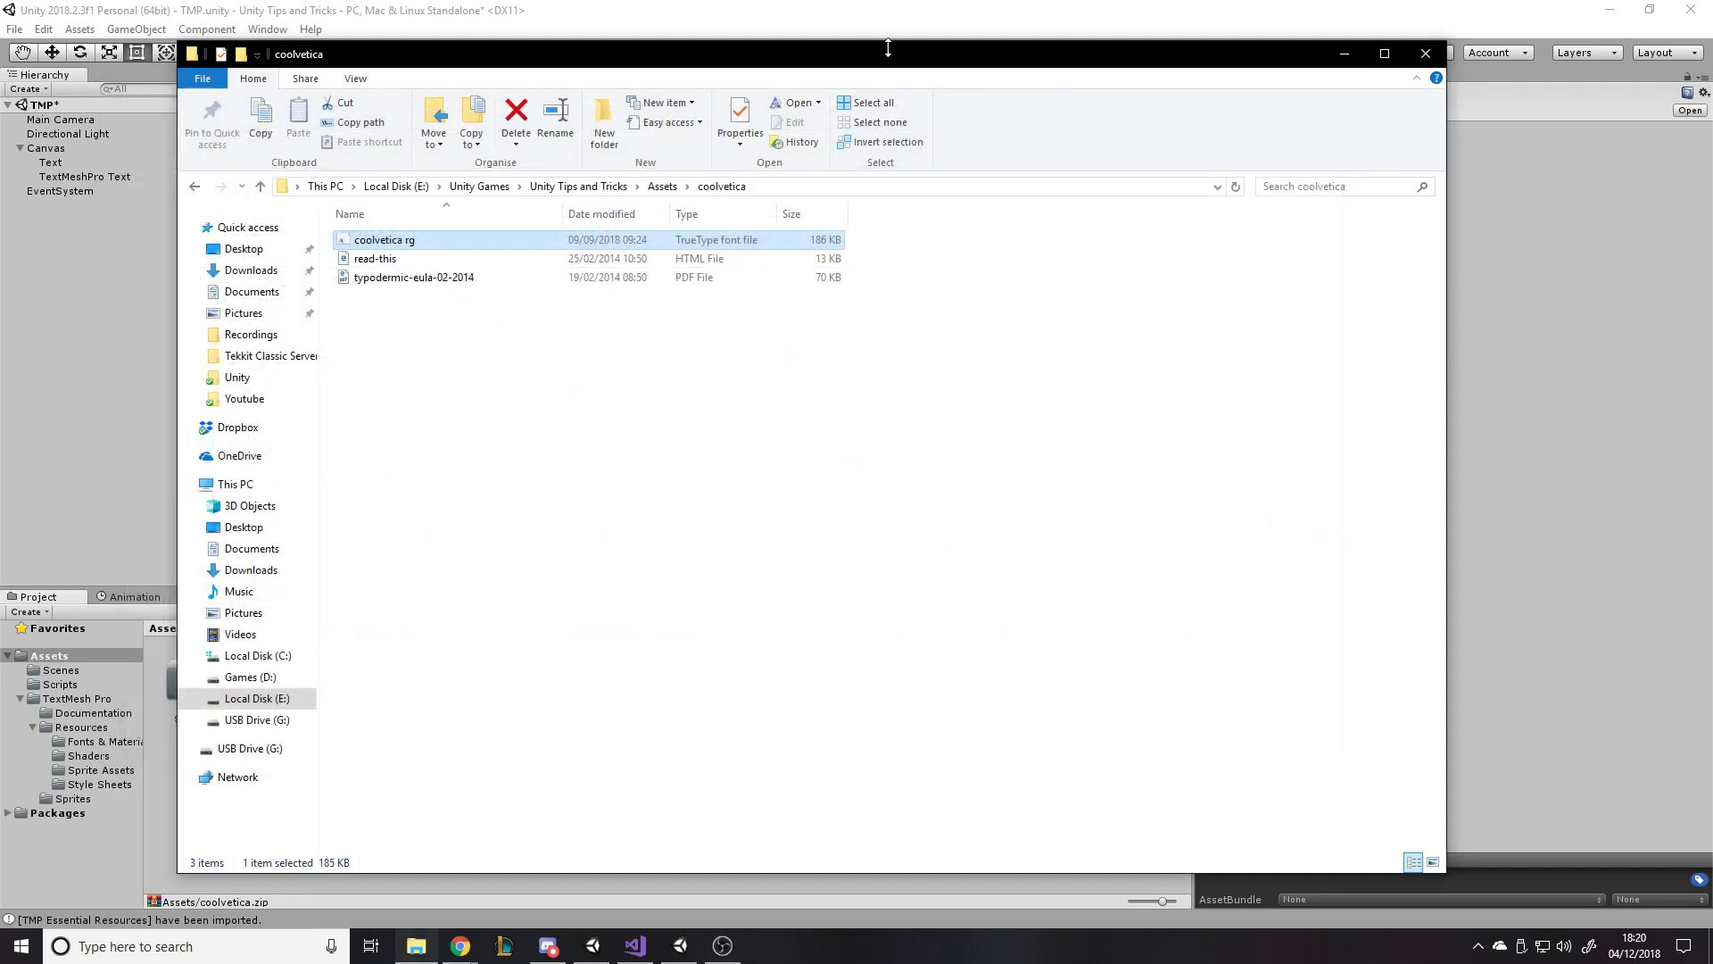
# Return to the Unity project and delete the coolvetica zip archive from the Assets folder.
pyautogui.moveTo(882, 64); pyautogui.dragTo(1390, 217)
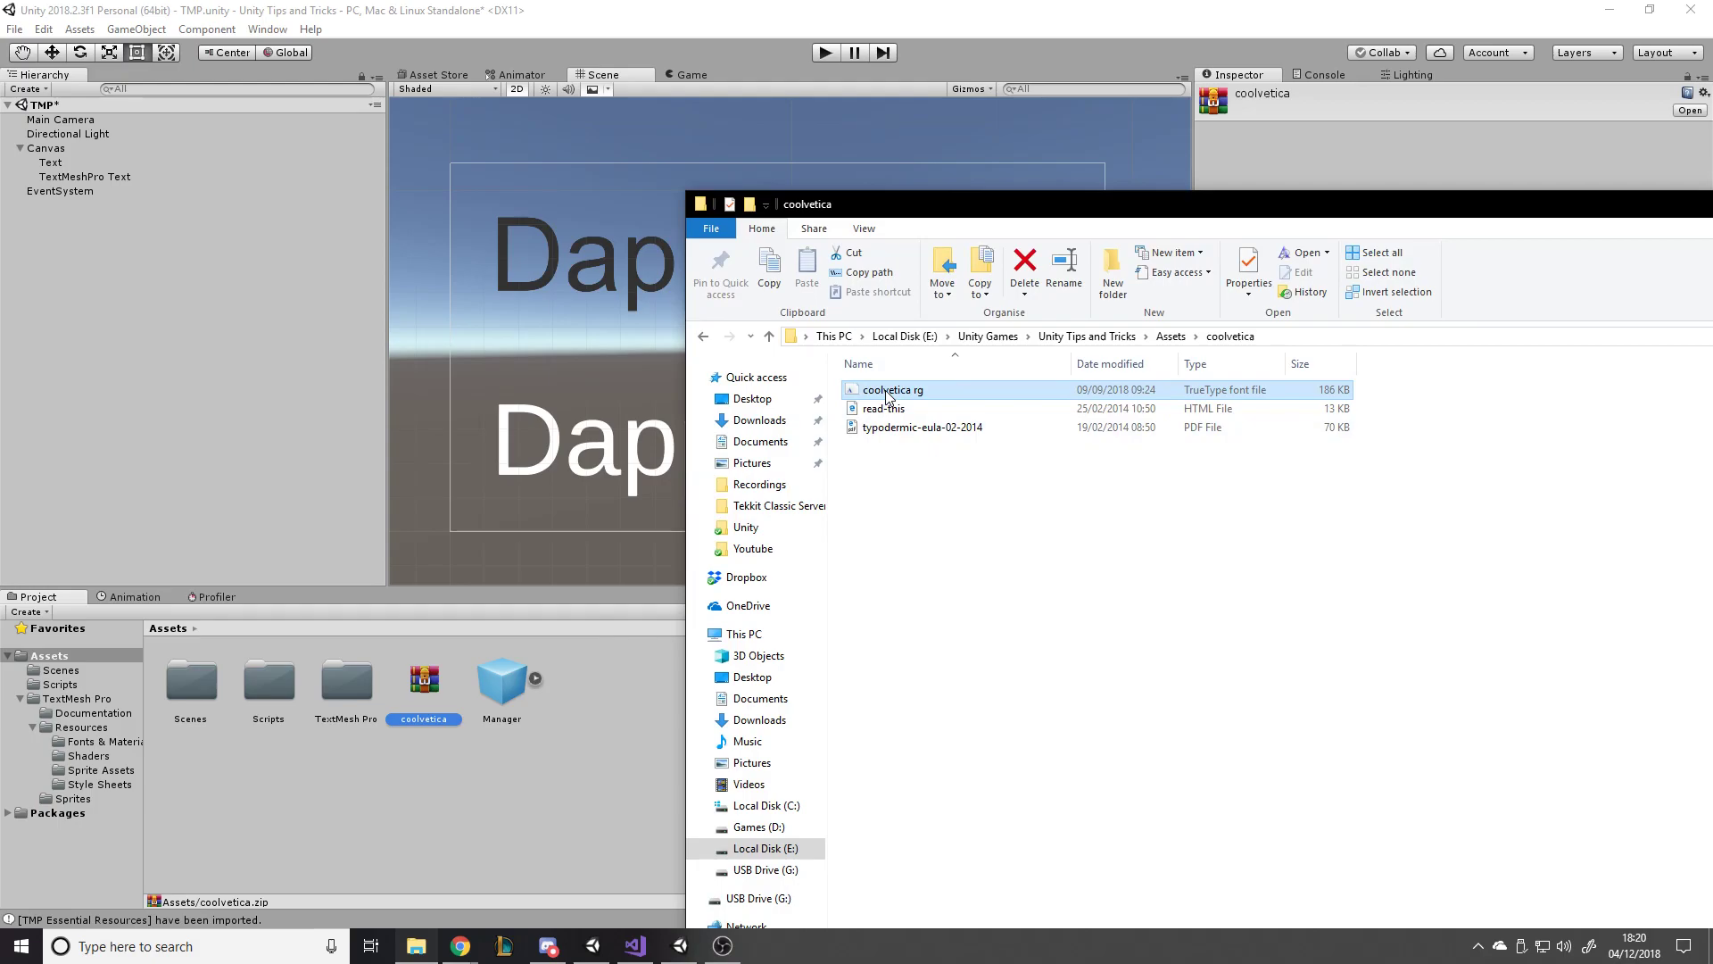
pyautogui.click(1171, 335)
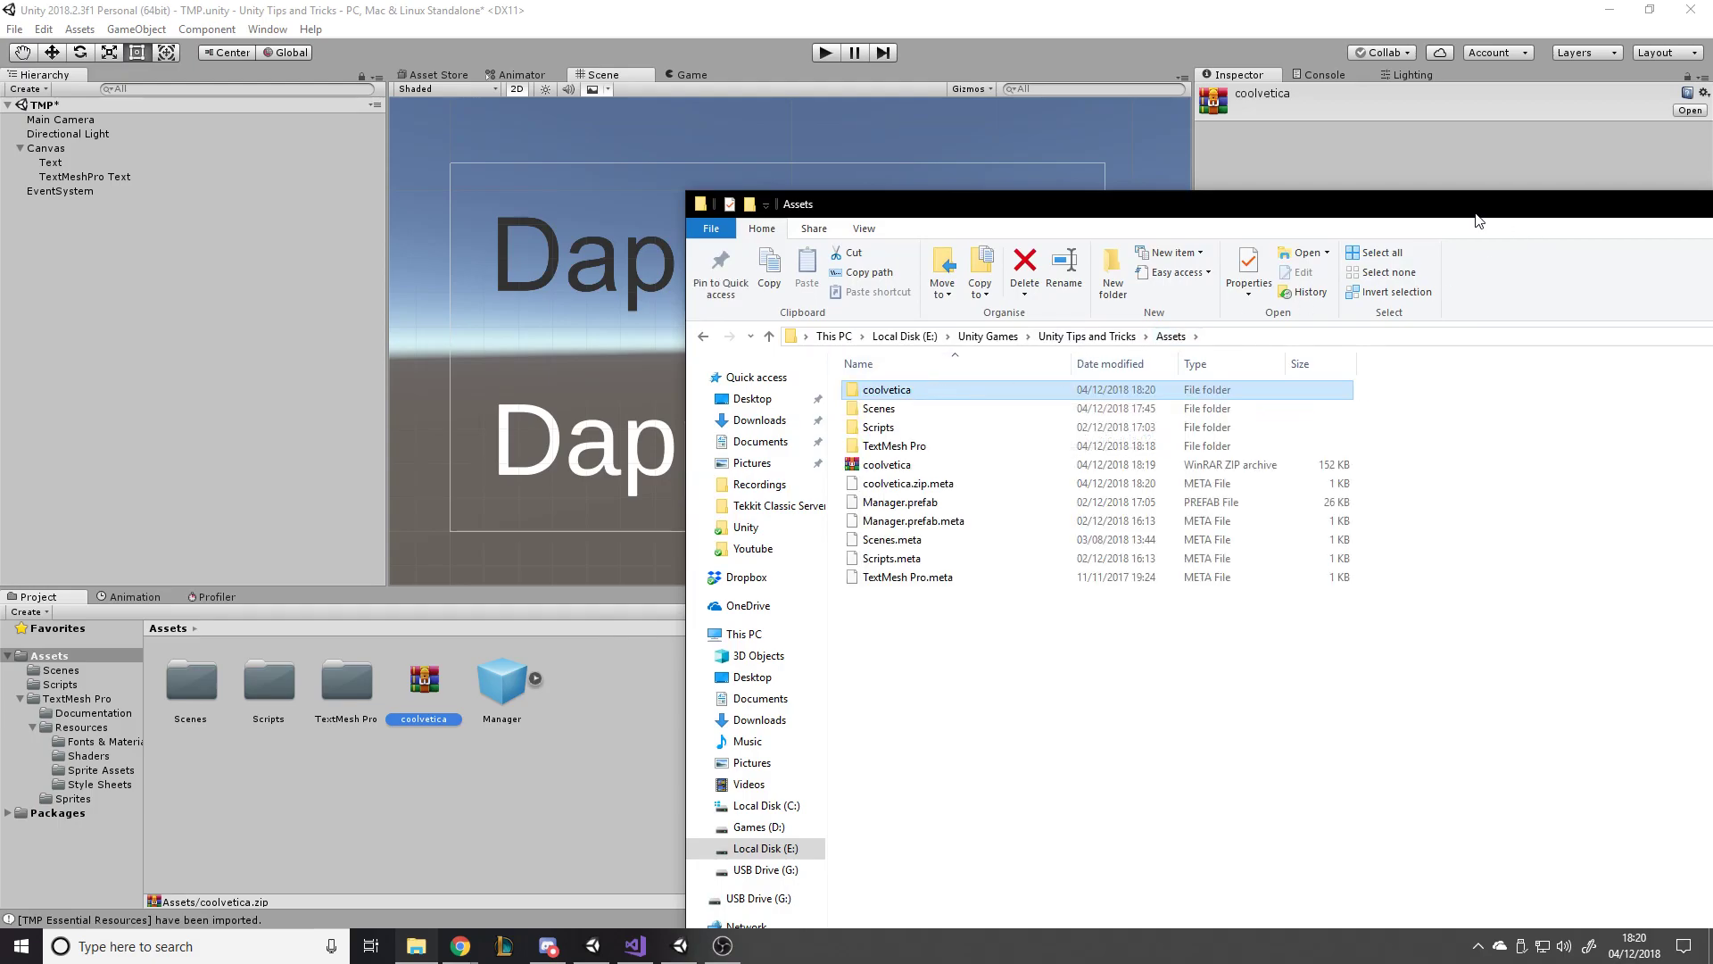
pyautogui.moveTo(1456, 221); pyautogui.dragTo(1326, 220)
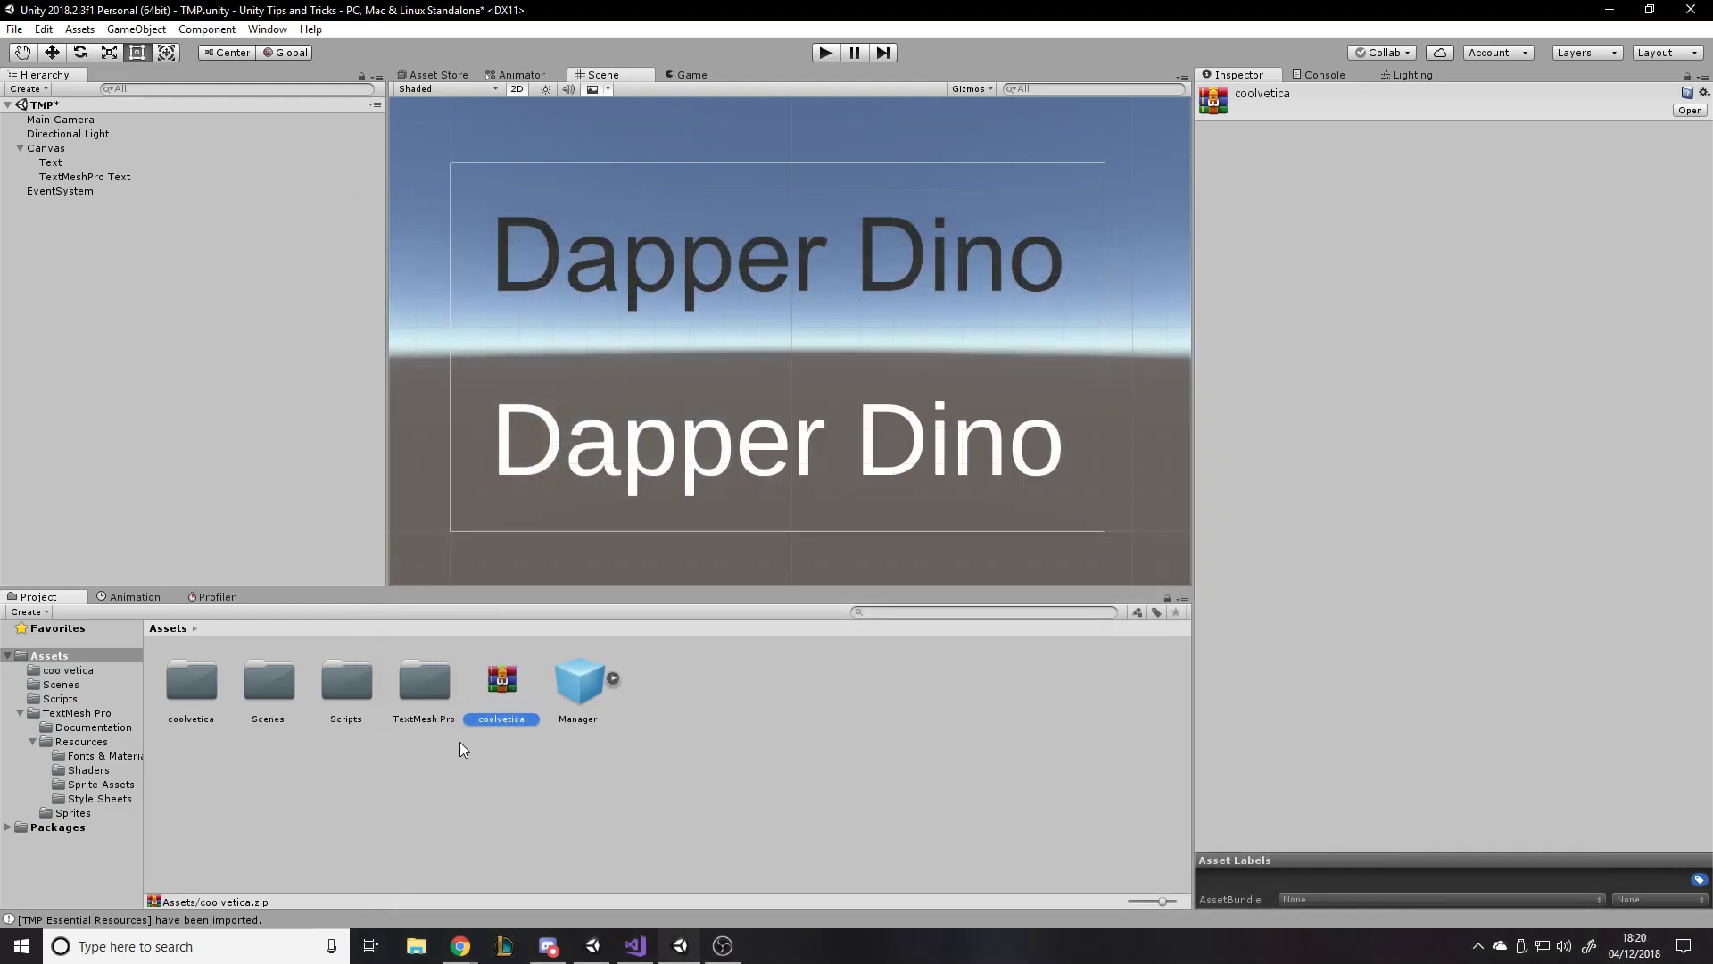
pyautogui.click(461, 748)
pyautogui.click(503, 671)
pyautogui.press('Delete')
pyautogui.press('Return')
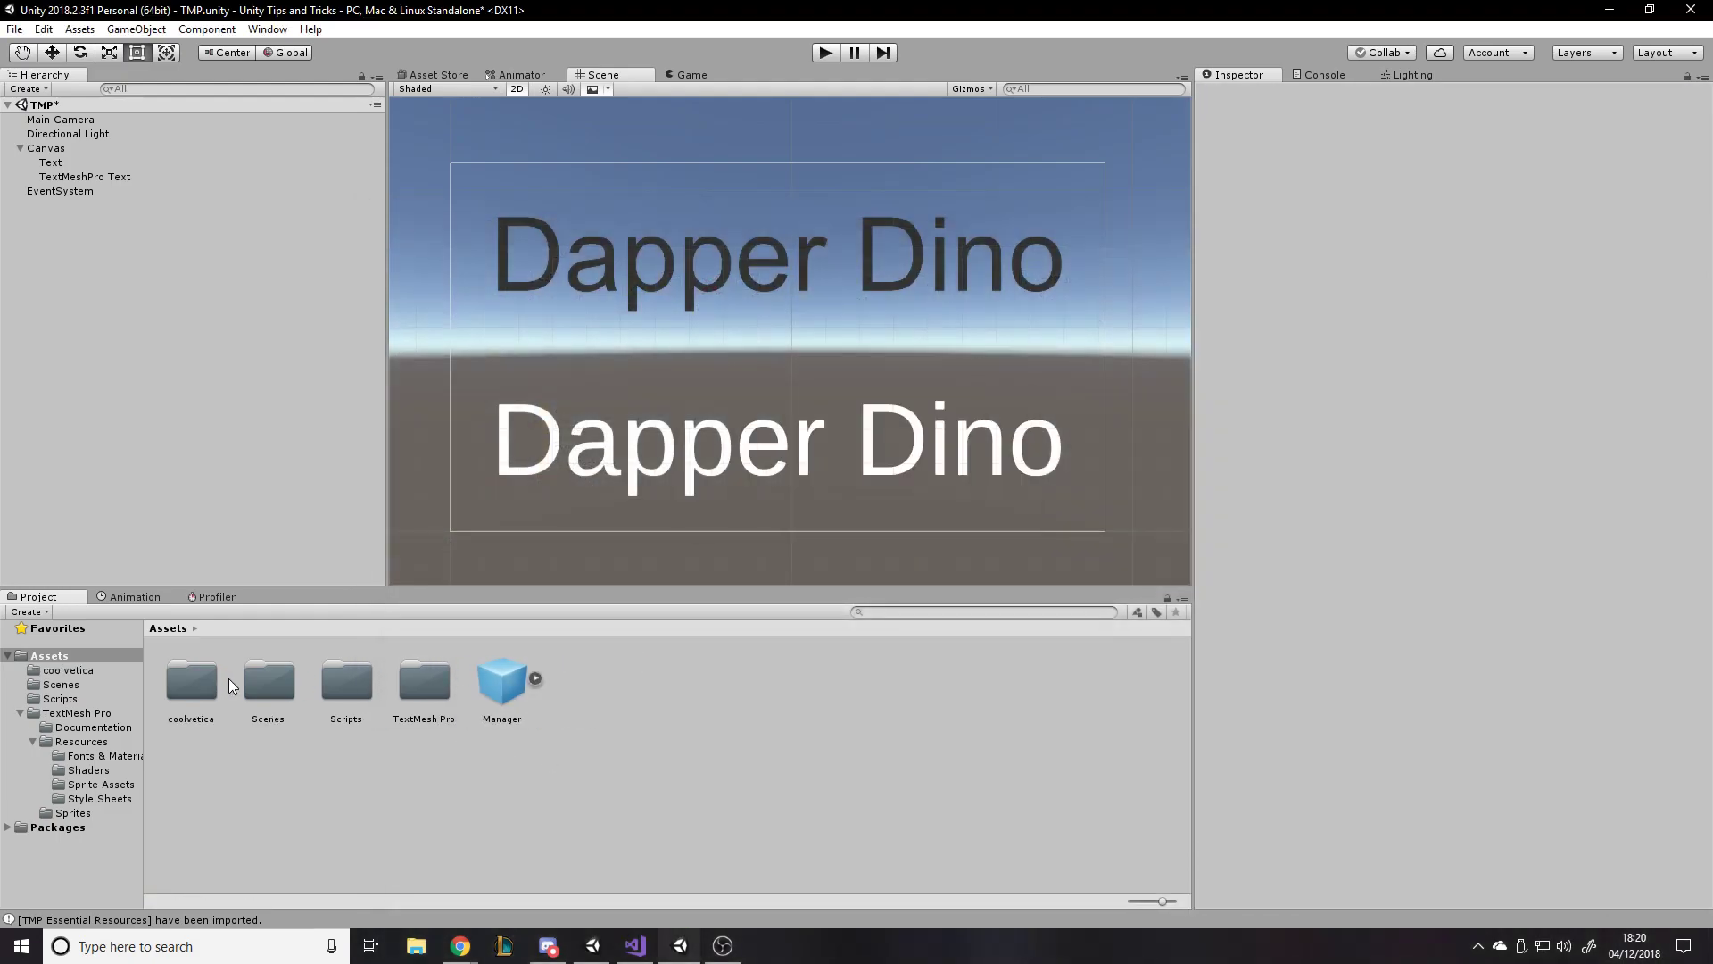
# Check the coolvetica rg font inside the project's coolvetica folder and go back to the root Assets folder.
pyautogui.click(223, 685)
pyautogui.doubleClick(223, 685)
pyautogui.click(207, 696)
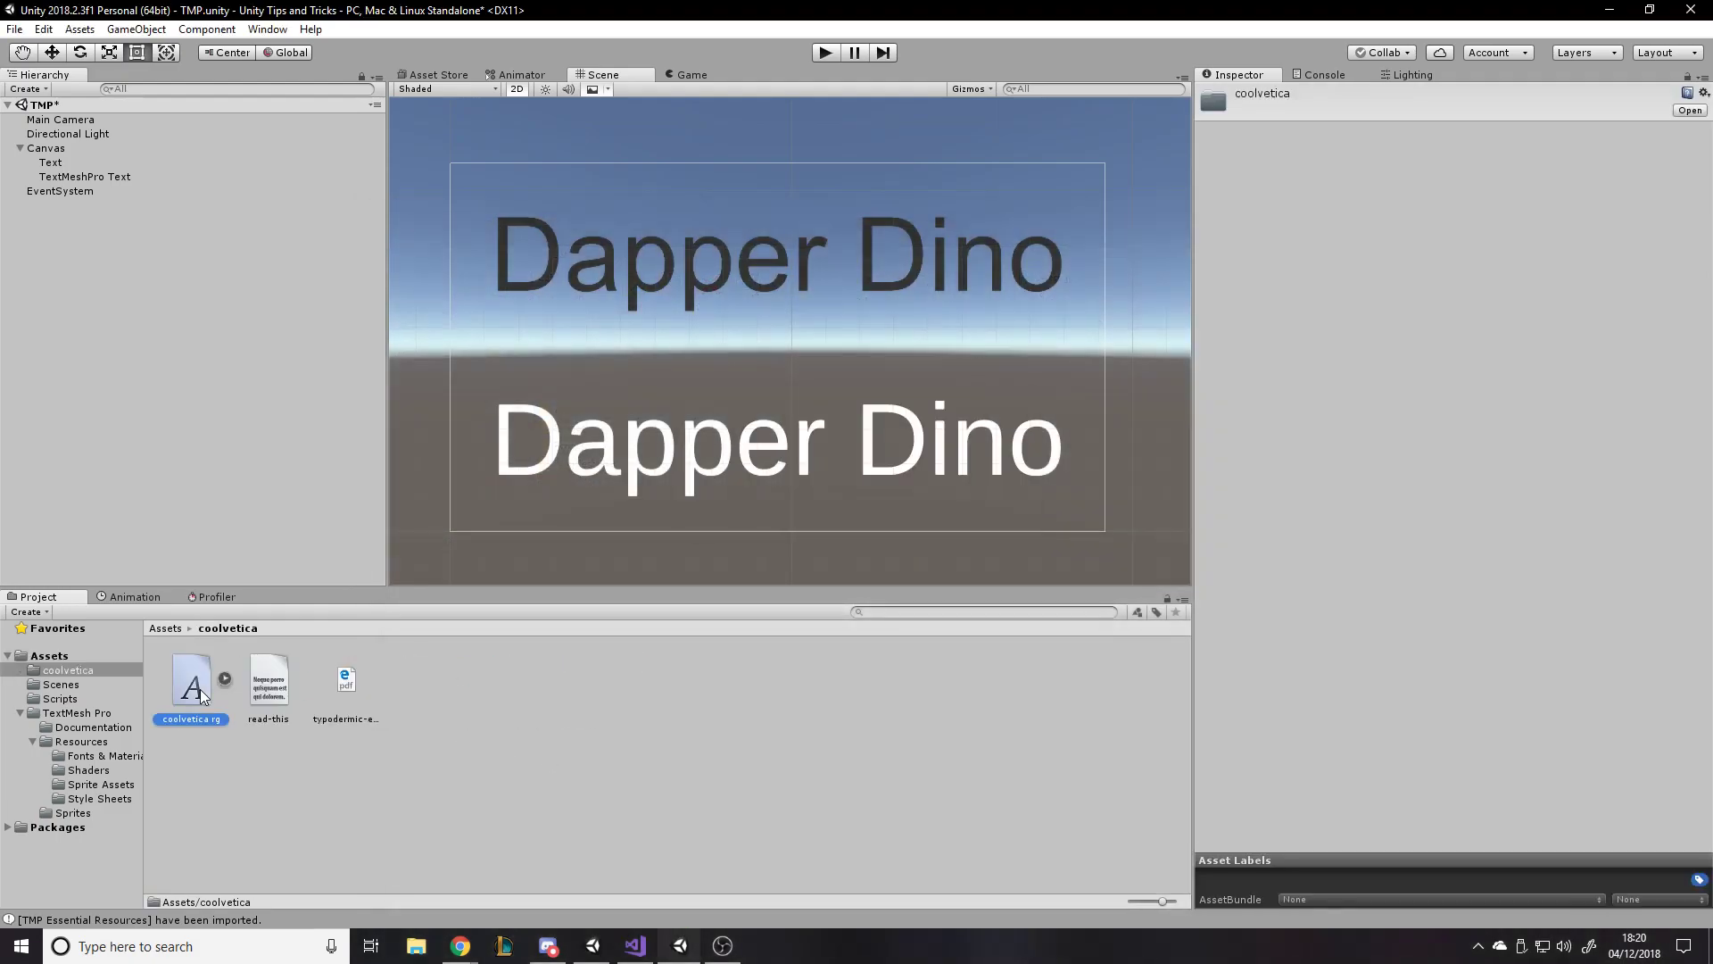
pyautogui.click(270, 768)
pyautogui.click(165, 628)
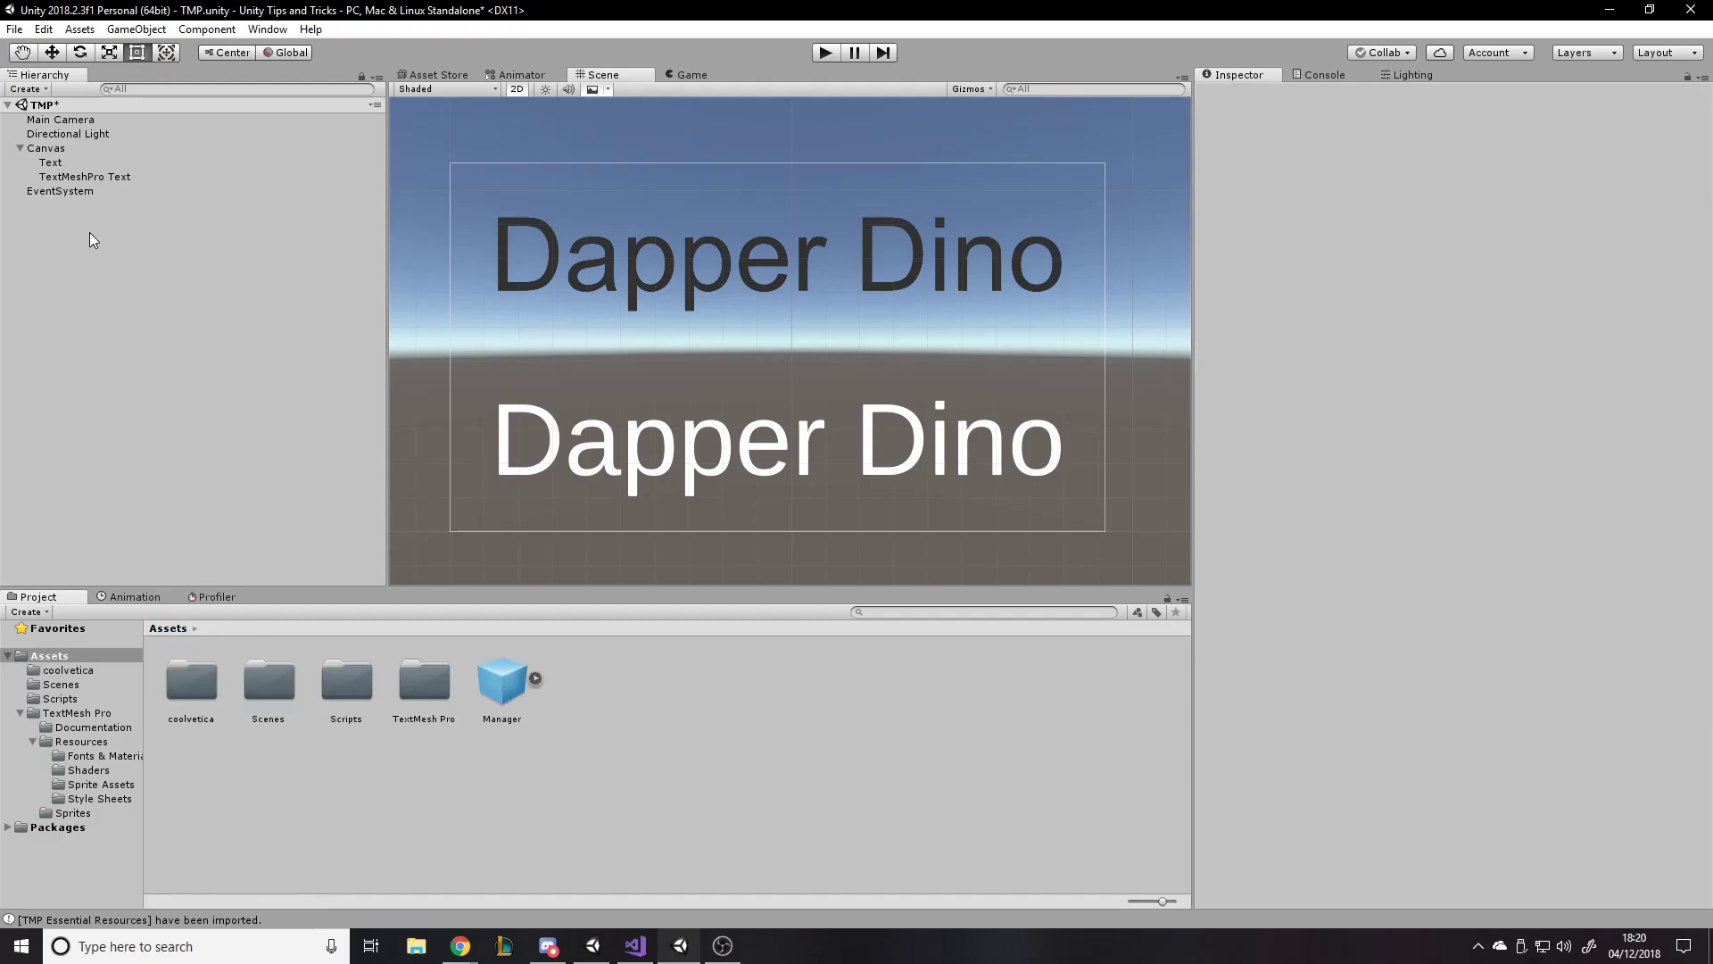
# Review the font assets available for the TextMeshPro Text, inspect the LiberationSans SDF asset and return to the root Assets folder.
pyautogui.click(73, 177)
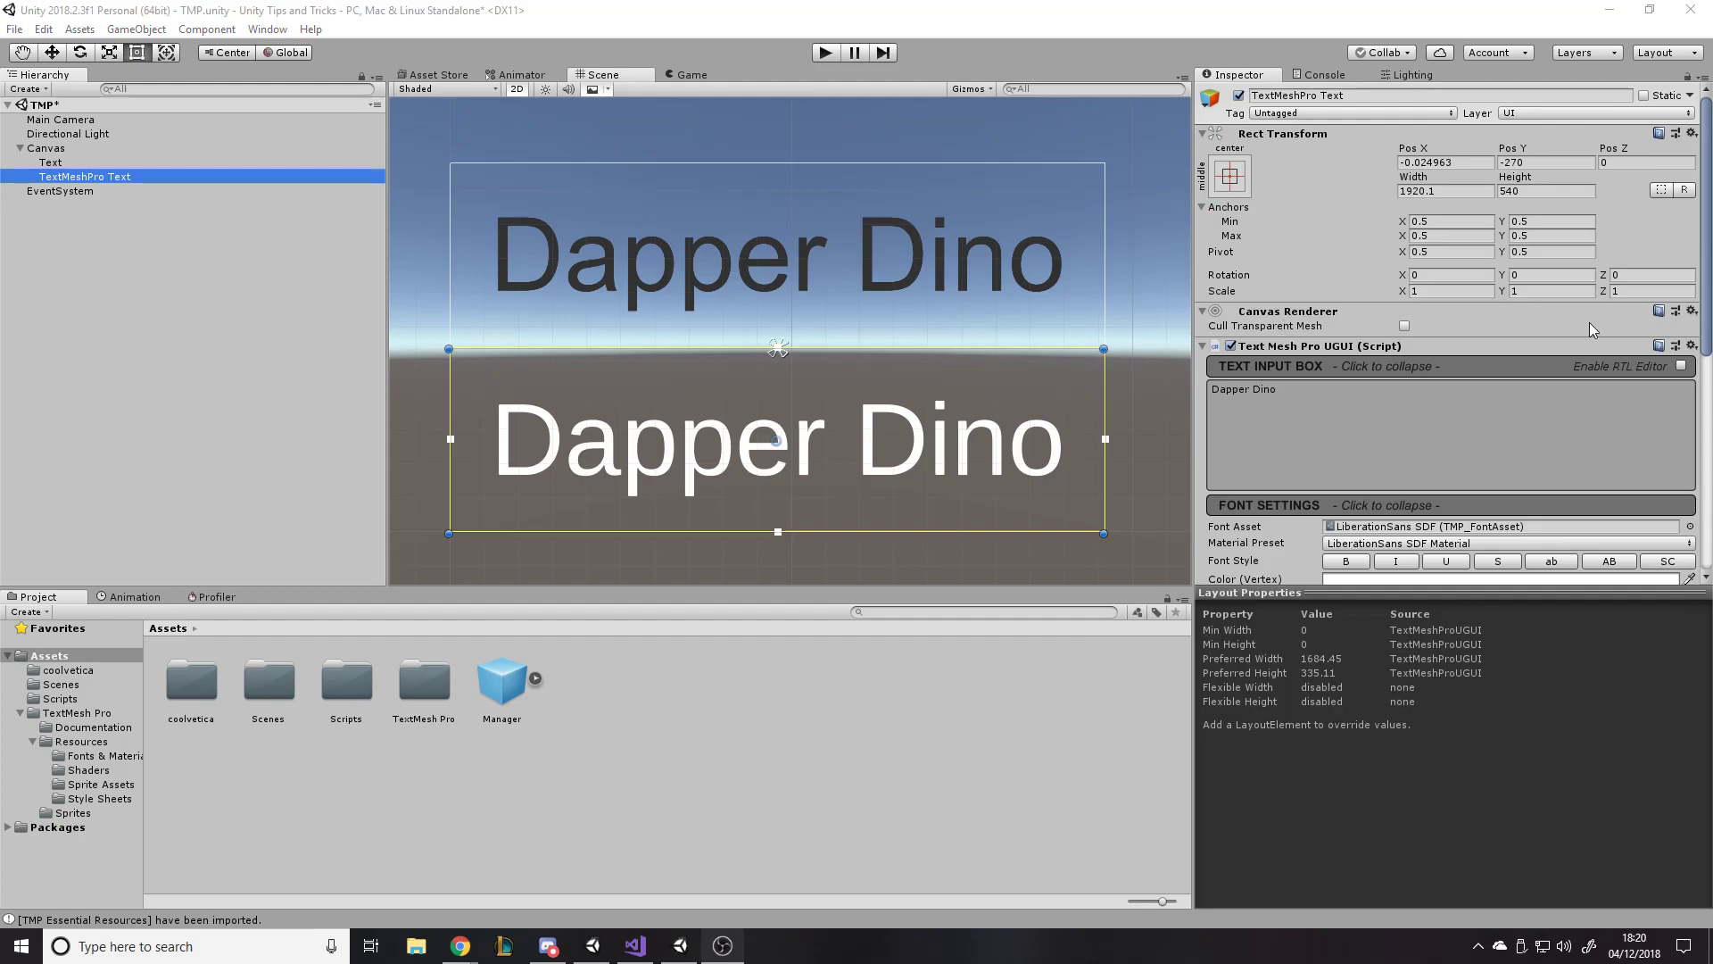
pyautogui.scroll(-3, 1581, 381)
pyautogui.scroll(-2, 1581, 382)
pyautogui.click(1689, 419)
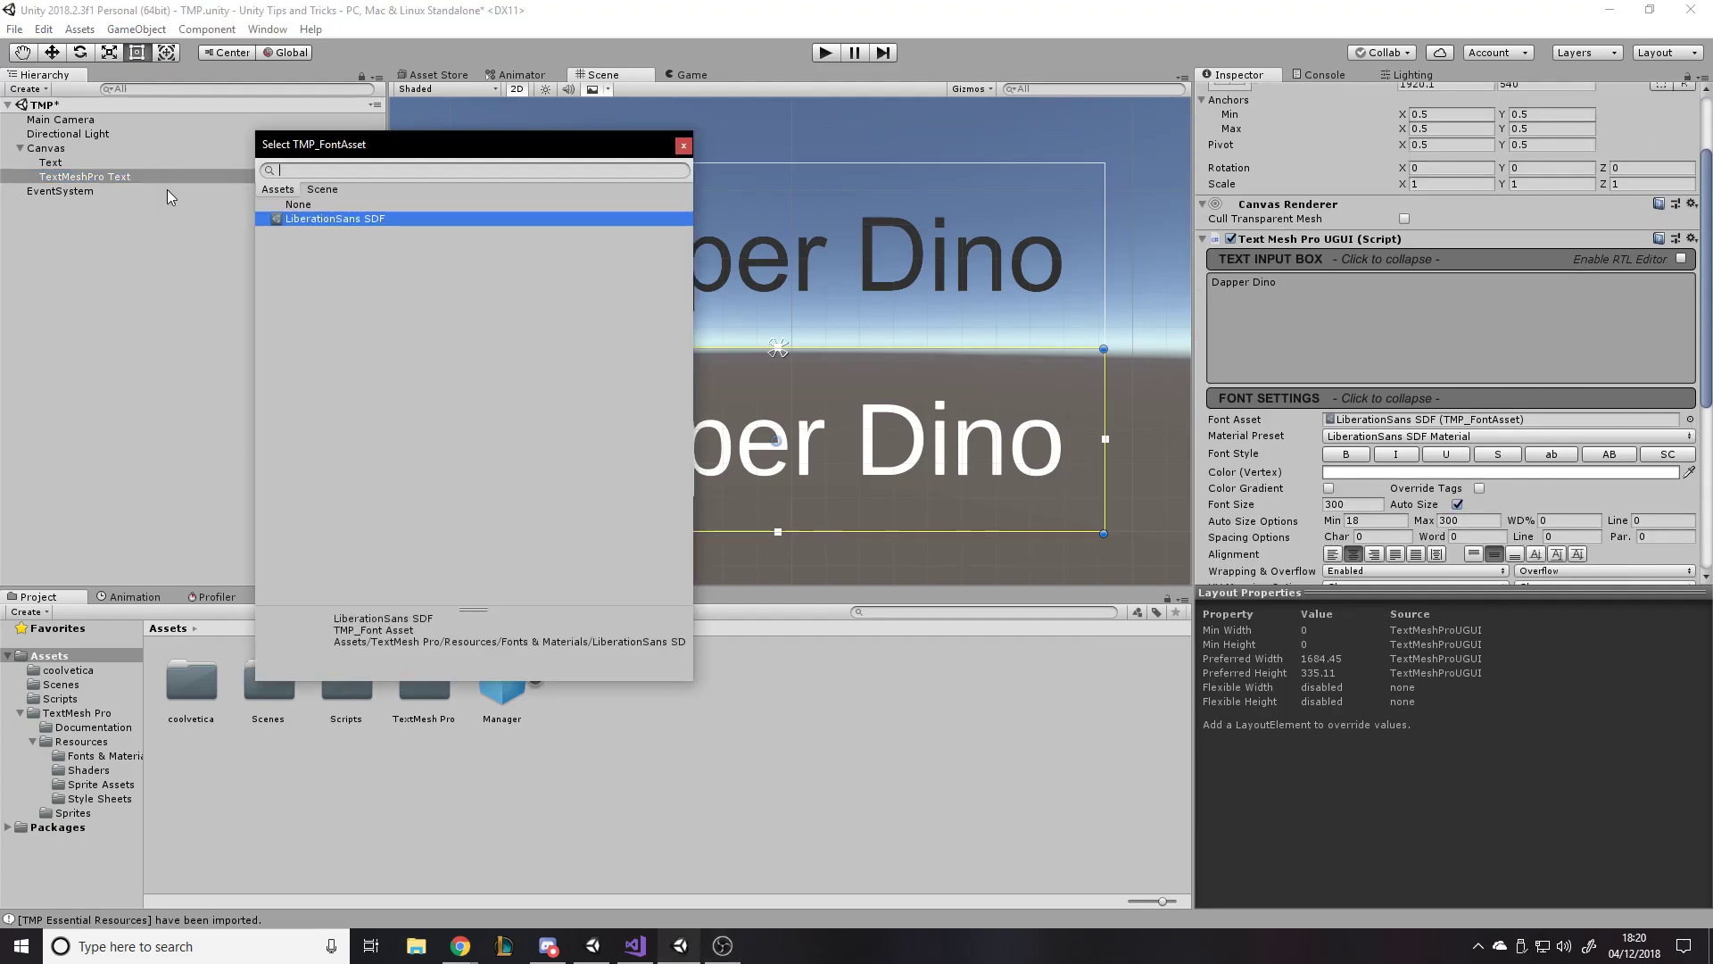
pyautogui.doubleClick(279, 220)
pyautogui.click(1492, 419)
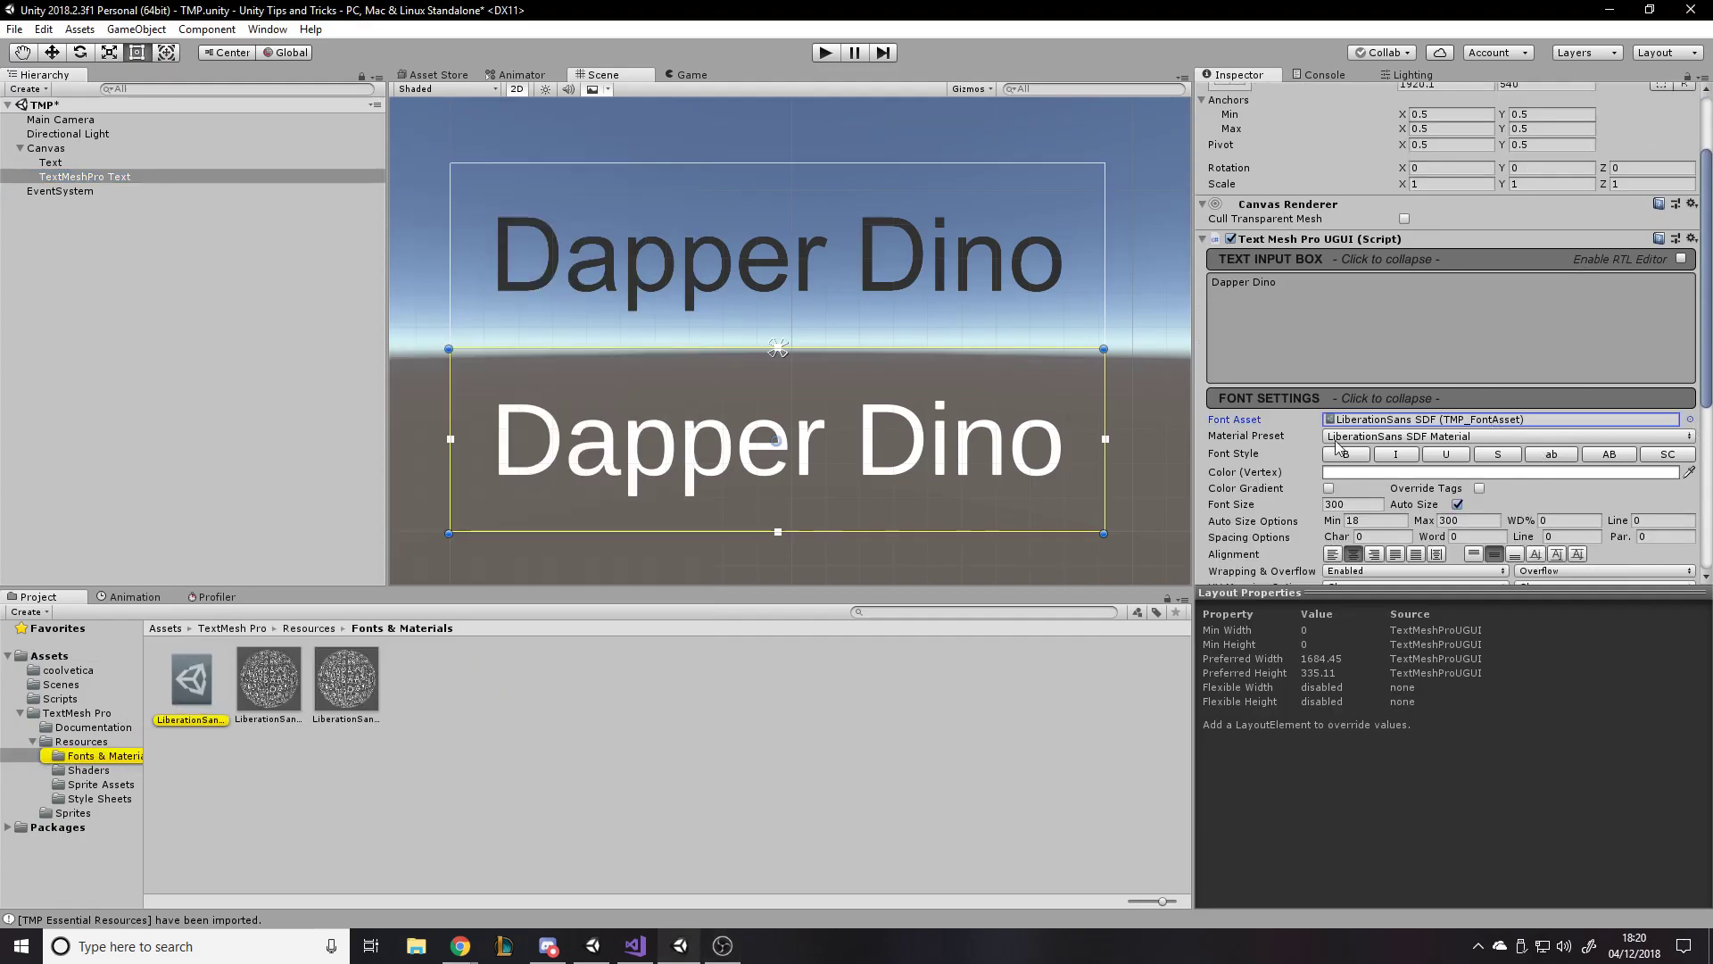
pyautogui.click(224, 705)
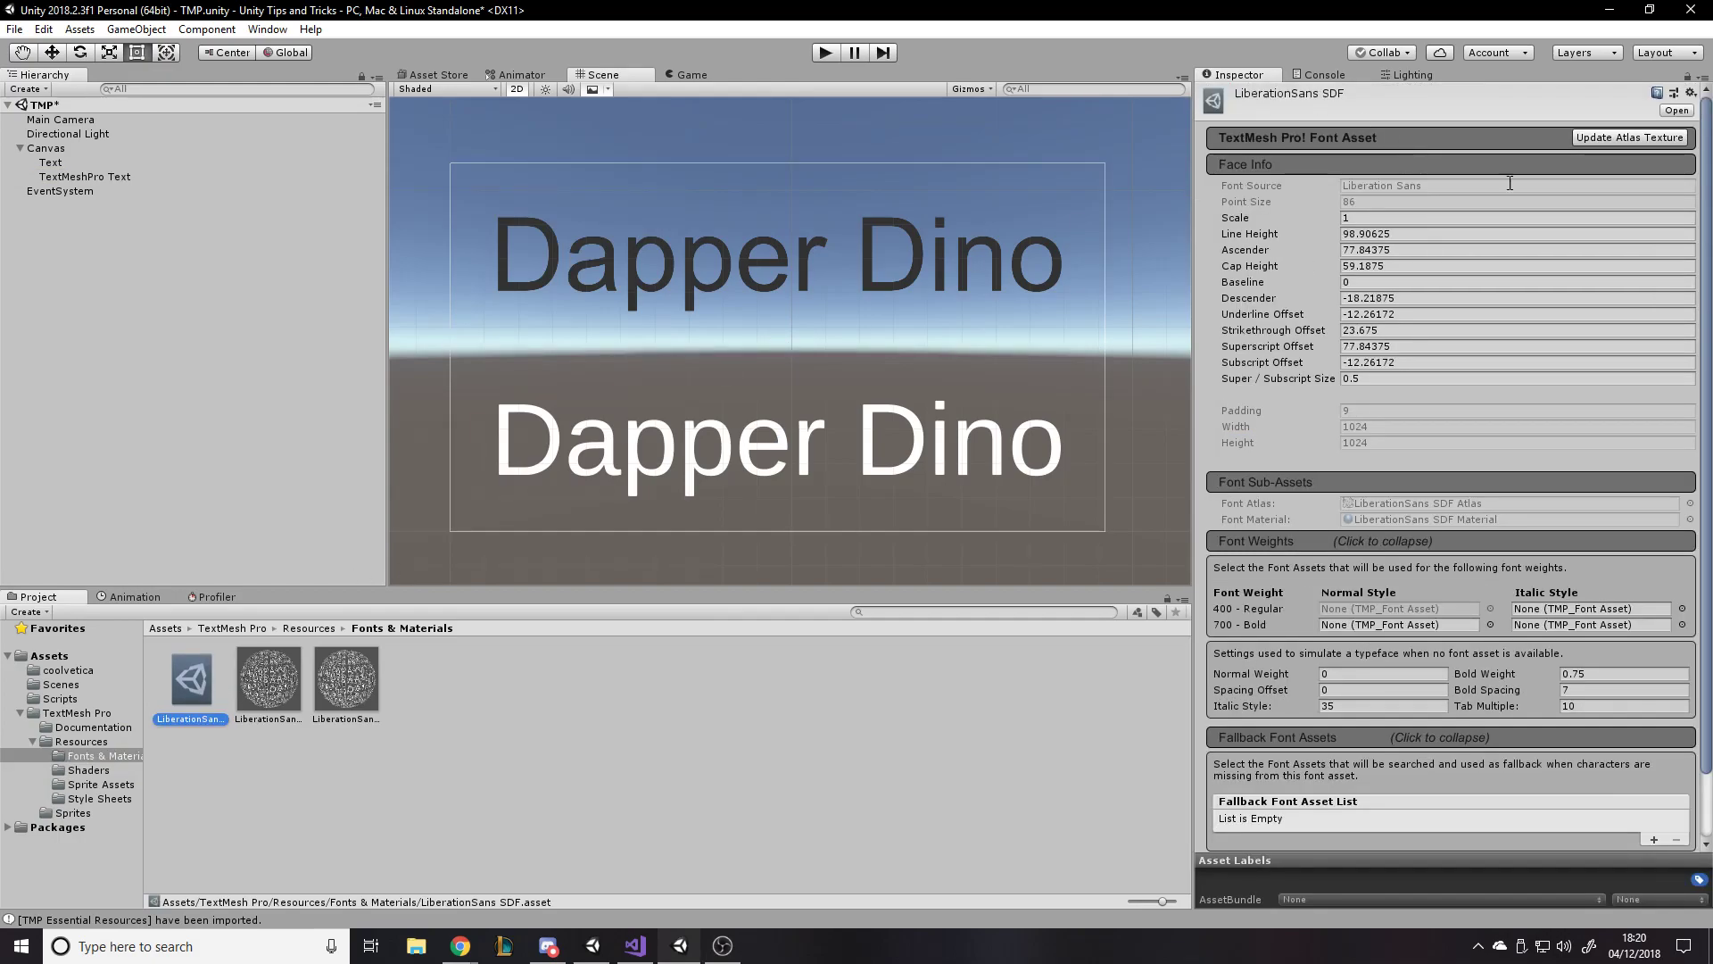
pyautogui.click(478, 730)
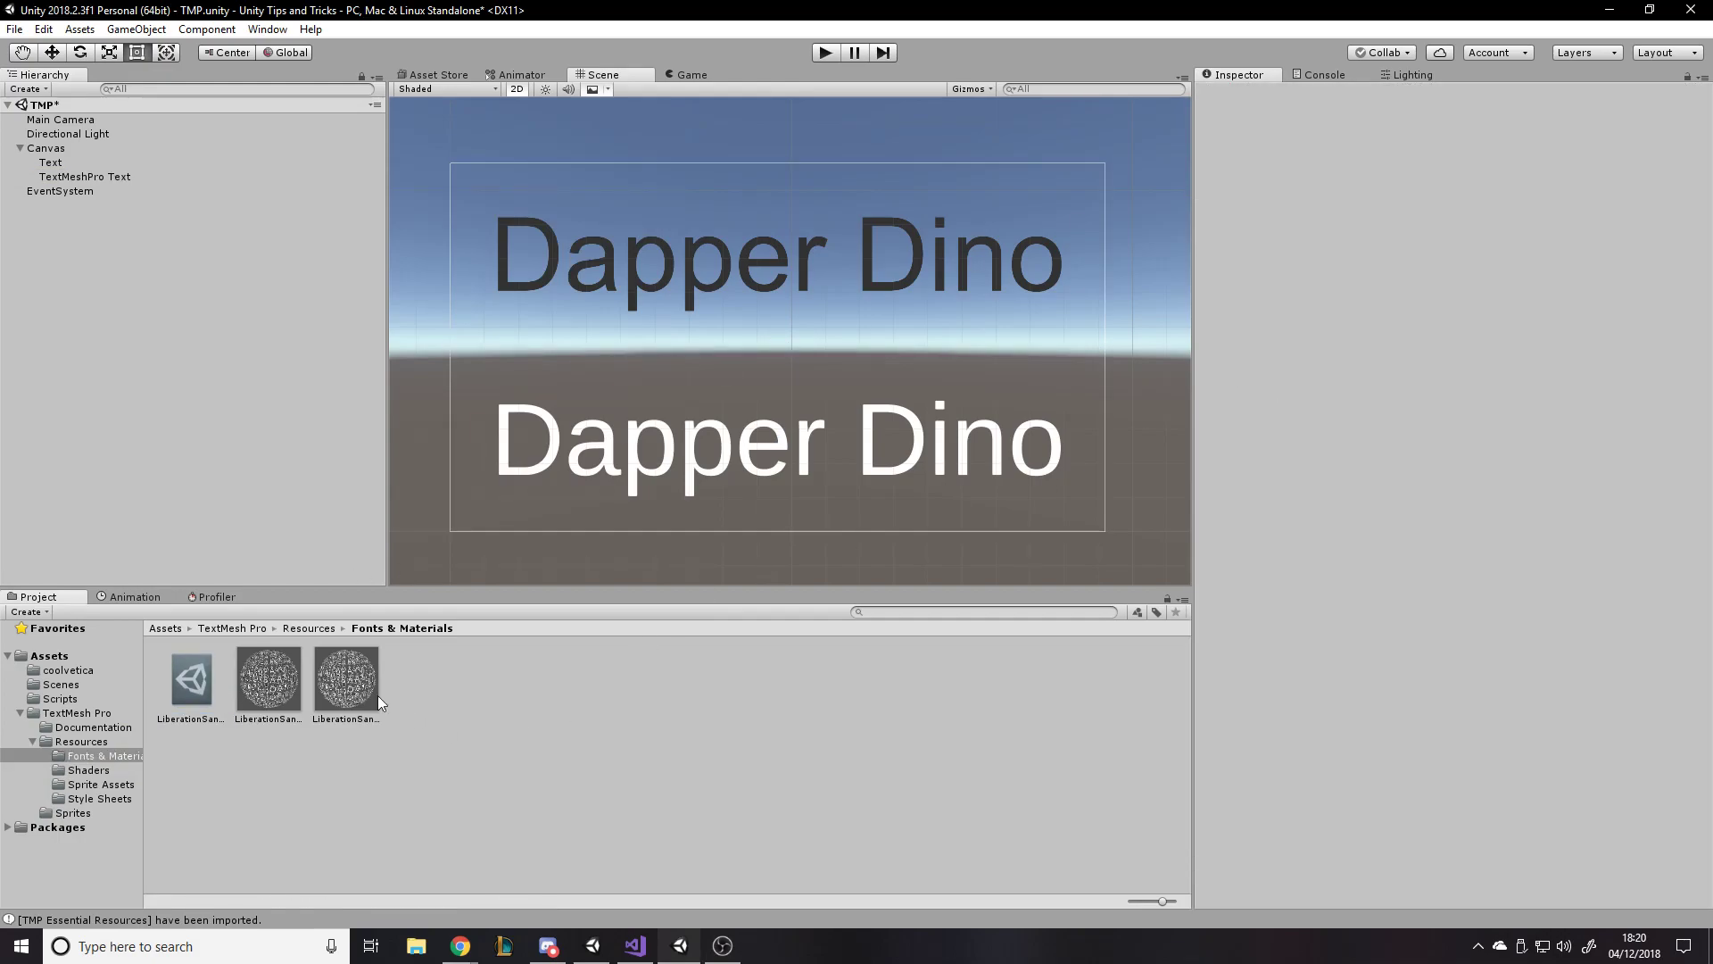
pyautogui.click(164, 629)
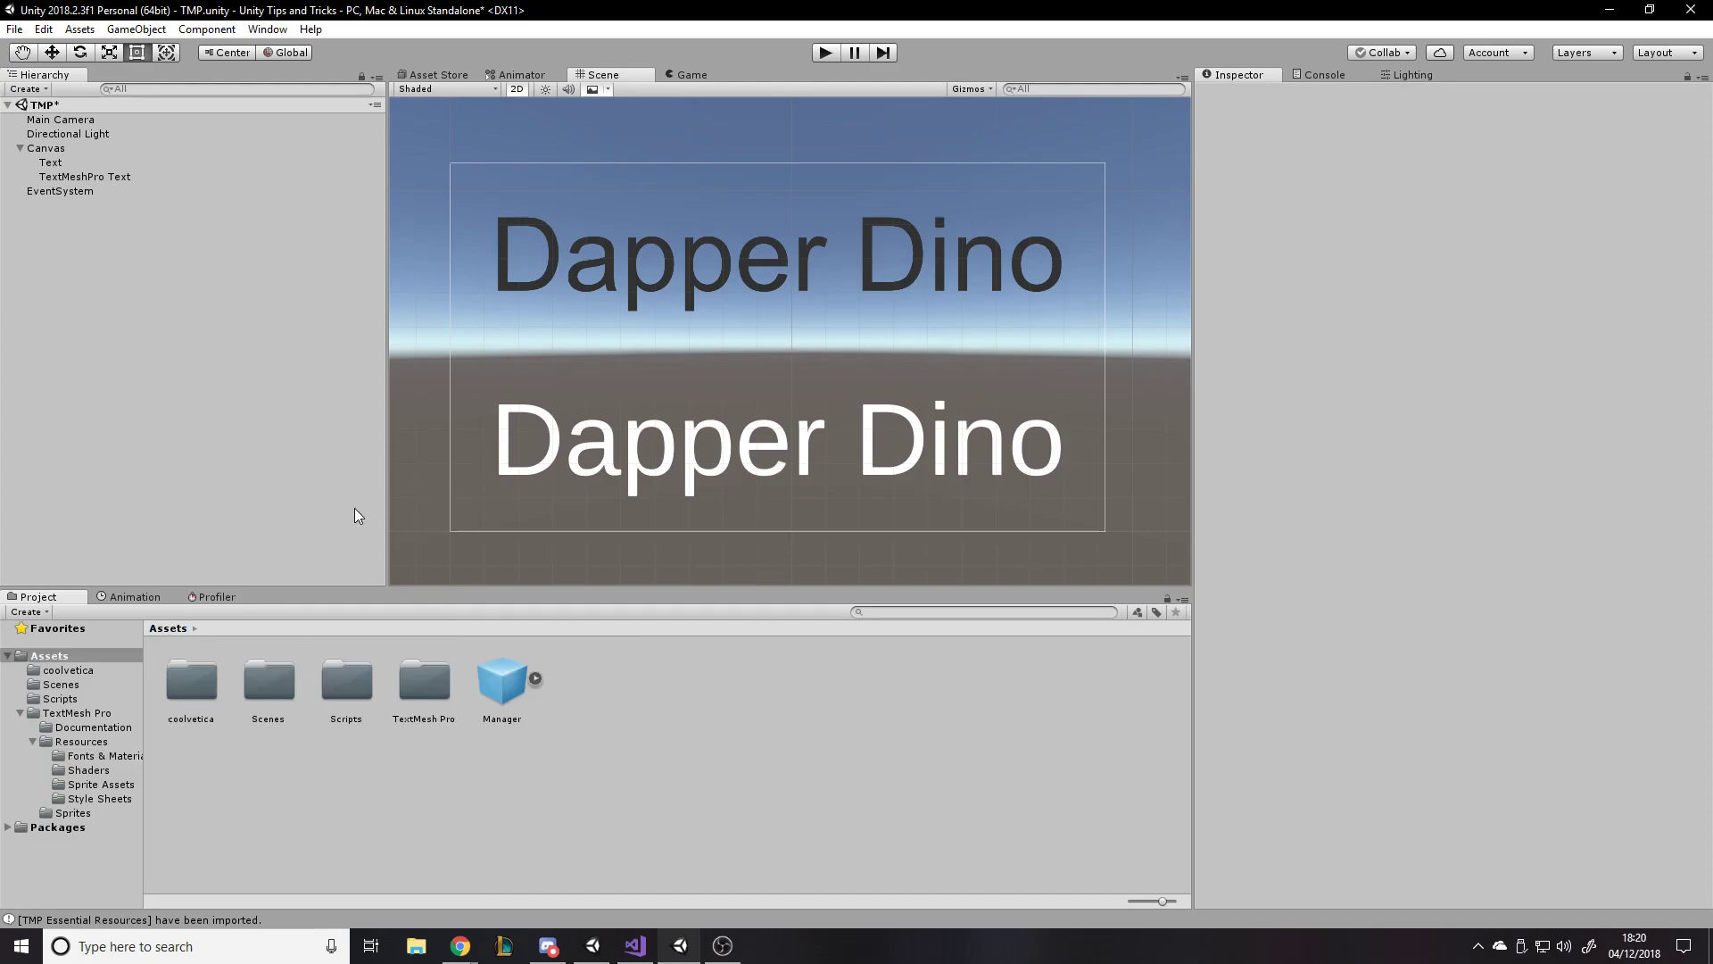
# Open the TextMeshPro Font Asset Creator and set the font source to coolvetica rg.
pyautogui.click(267, 29)
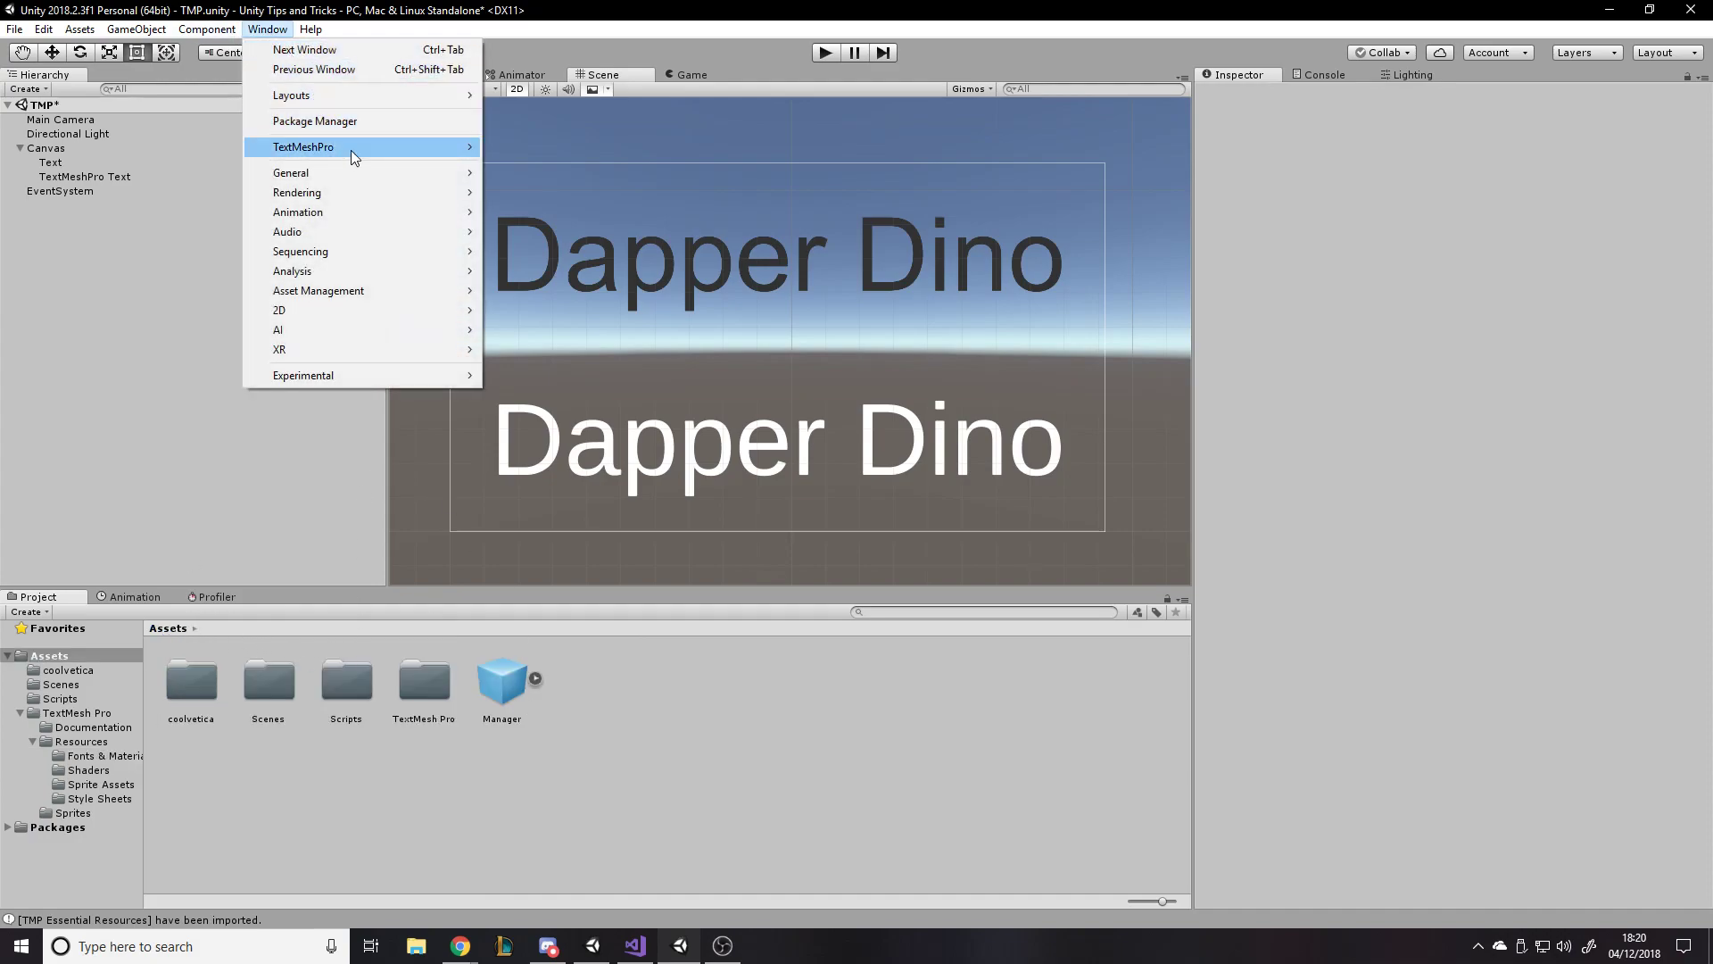
pyautogui.moveTo(353, 155)
pyautogui.click(530, 146)
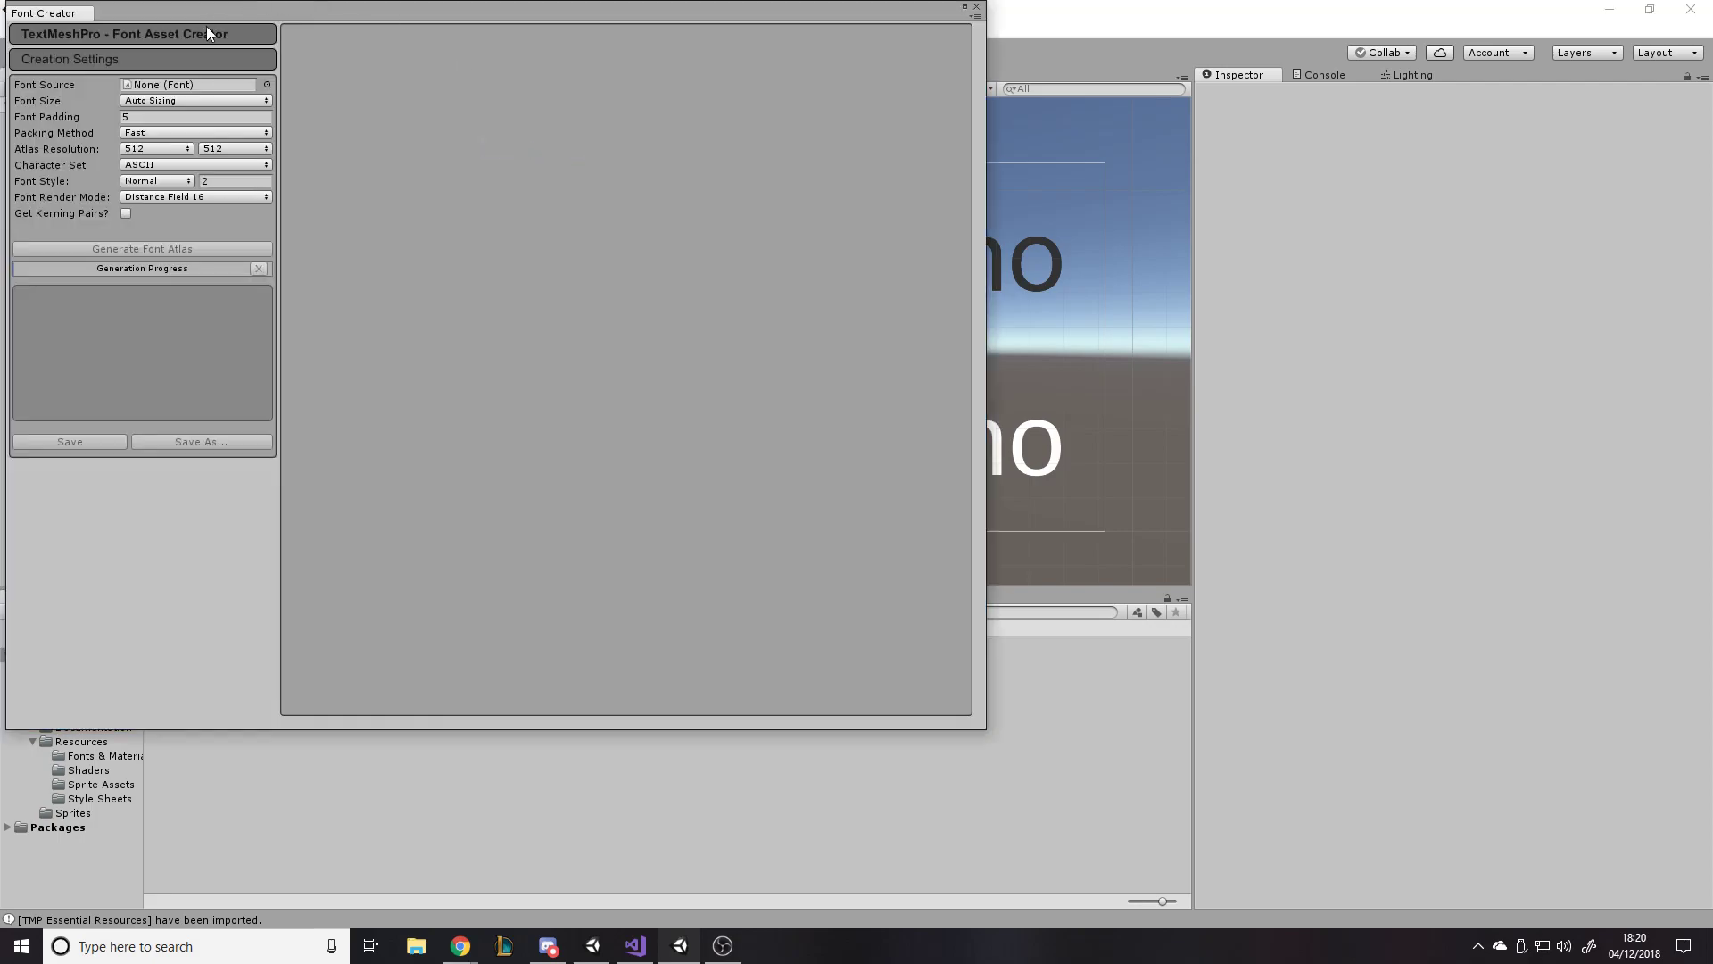
pyautogui.click(267, 84)
pyautogui.click(367, 239)
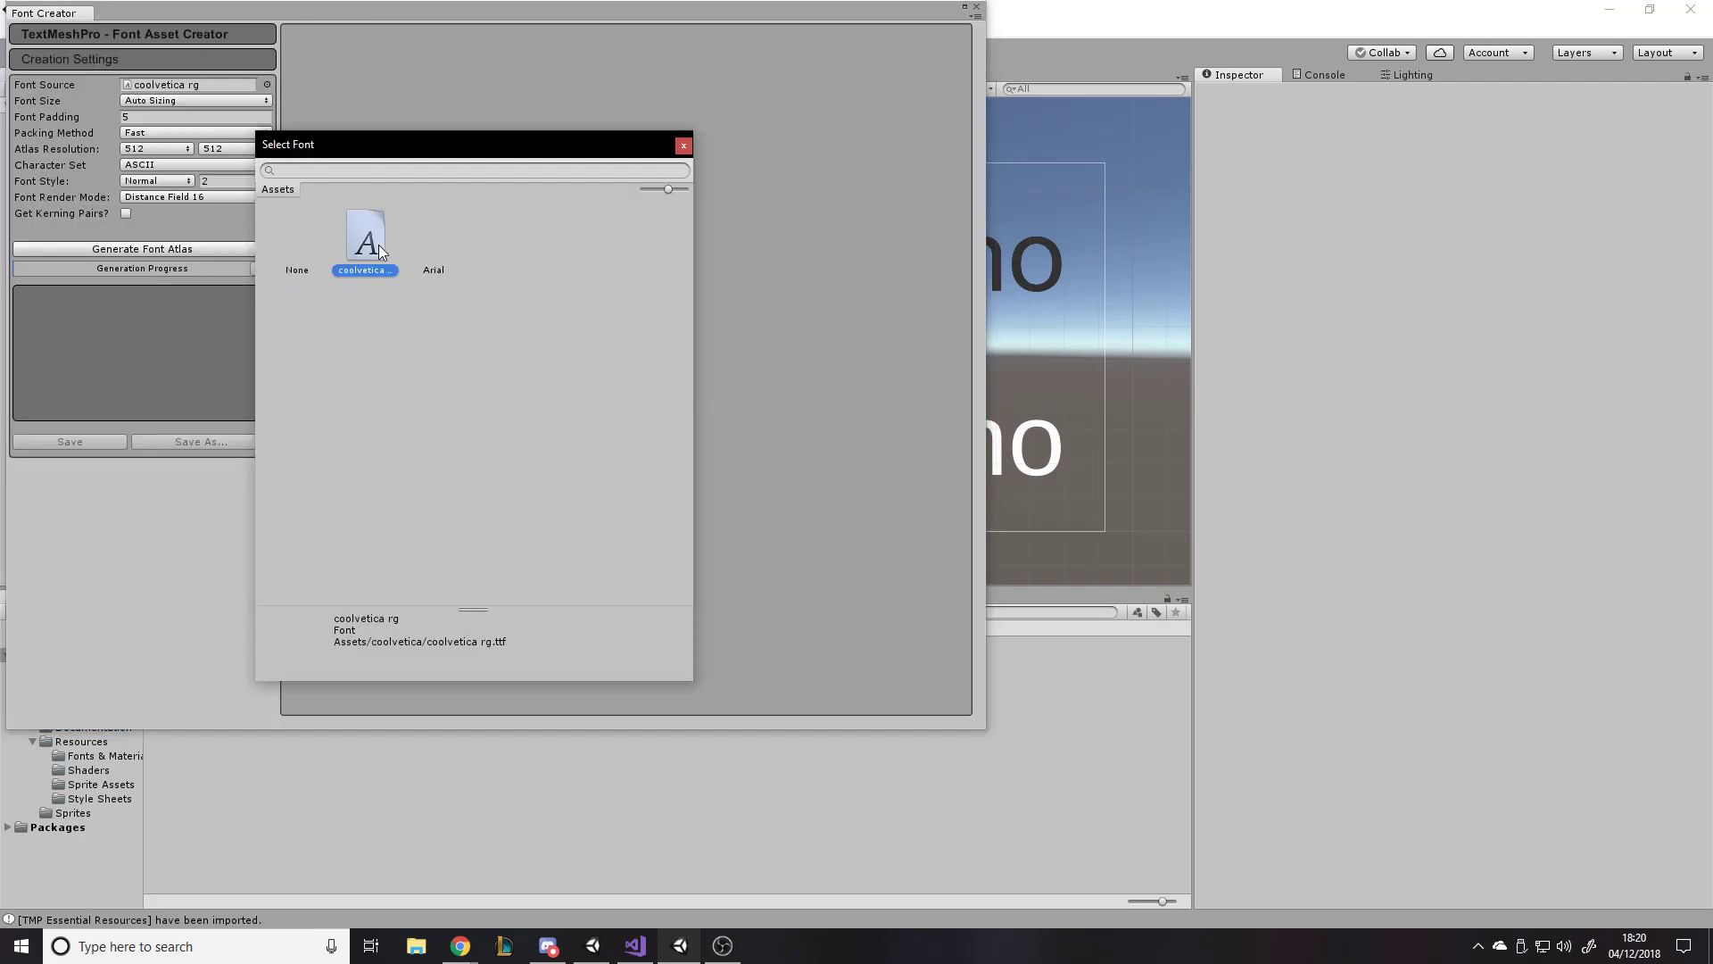
pyautogui.doubleClick(379, 250)
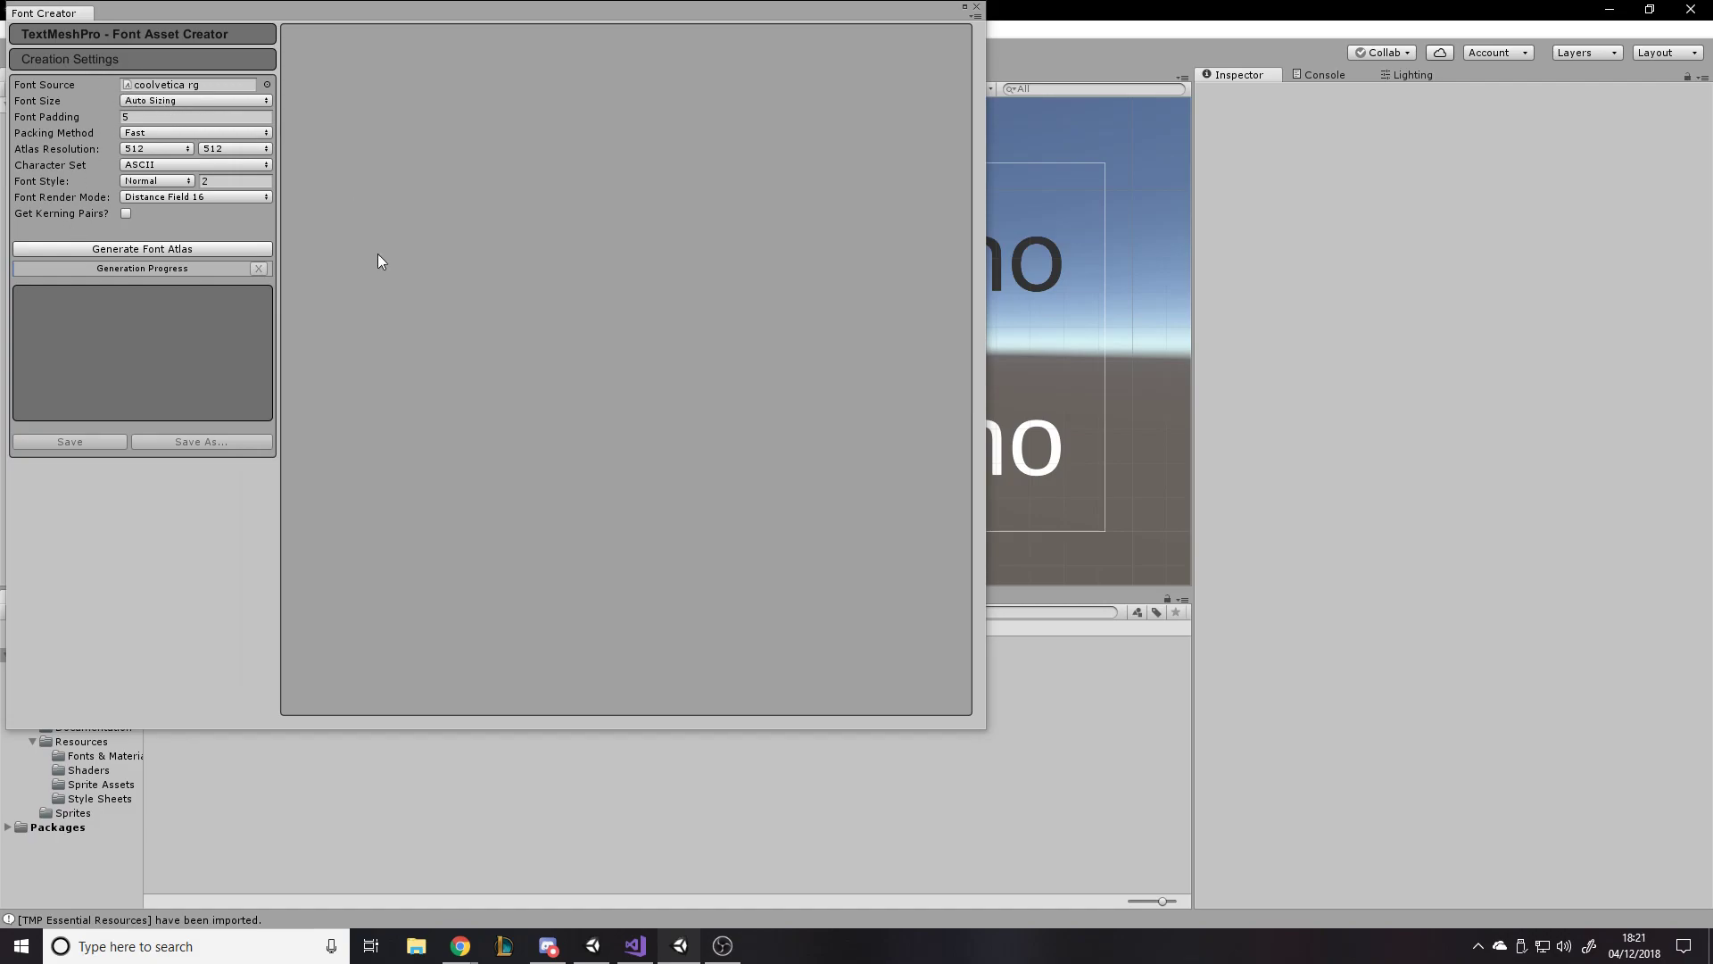
# Generate the font atlas, save it as coolvetica rg SDF in the coolvetica folder and close the Font Asset Creator.
pyautogui.click(137, 249)
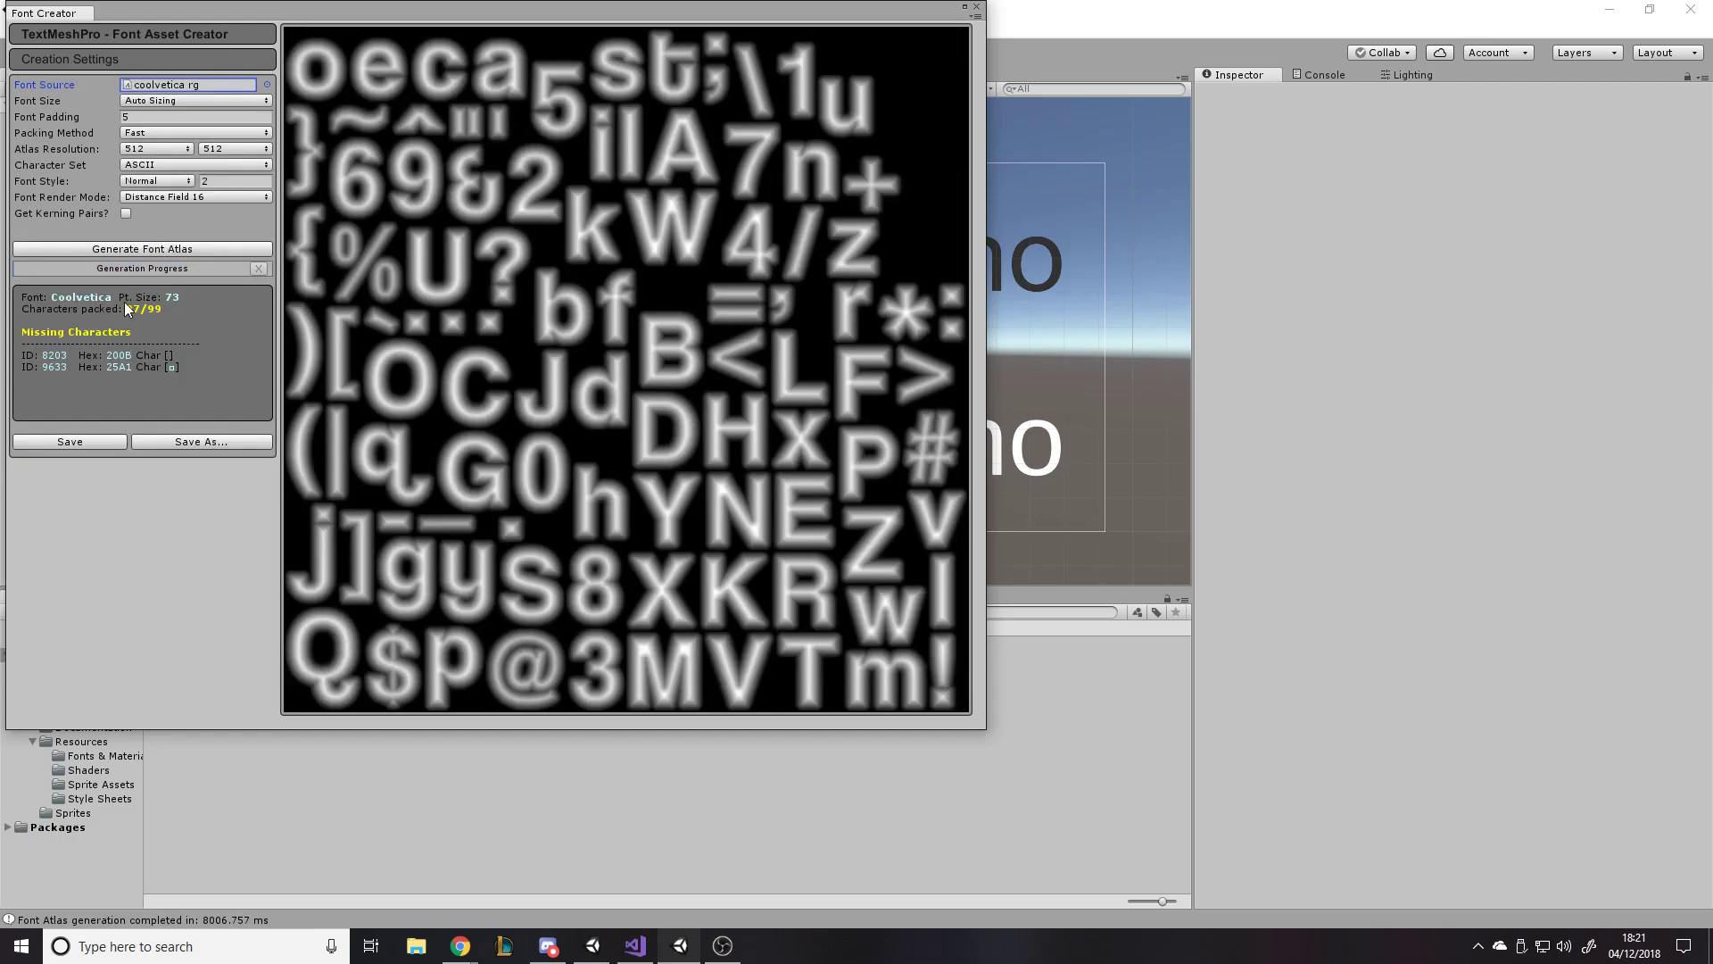
pyautogui.click(141, 249)
pyautogui.click(86, 445)
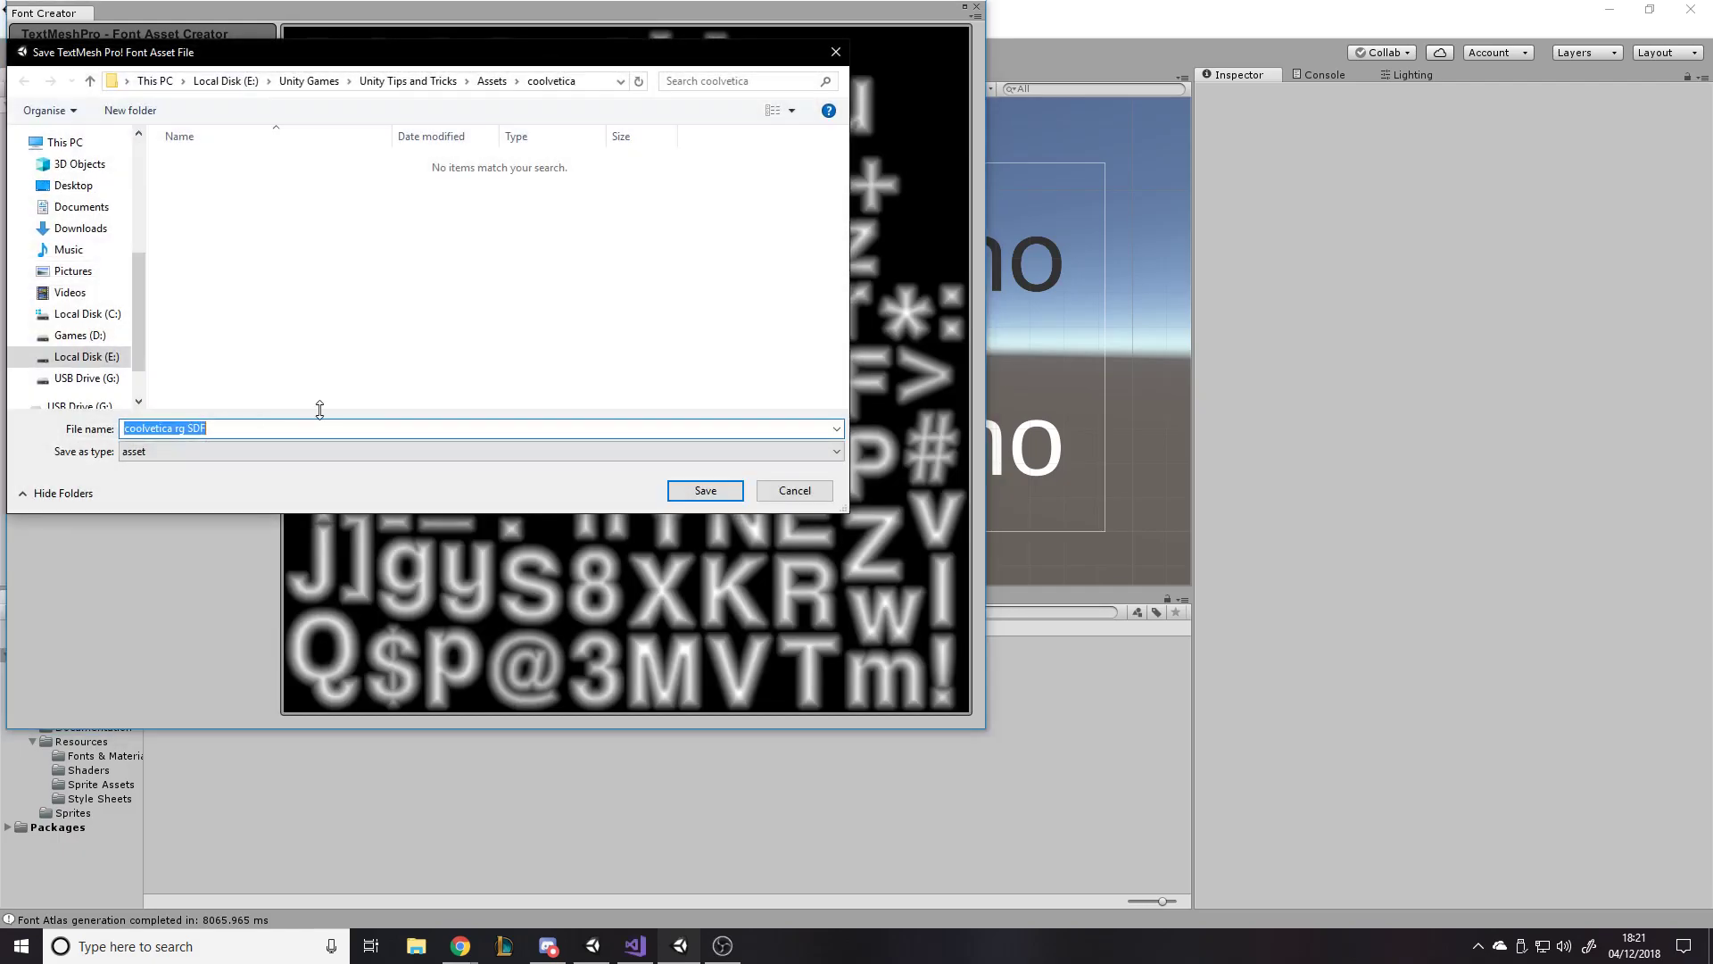
pyautogui.click(705, 490)
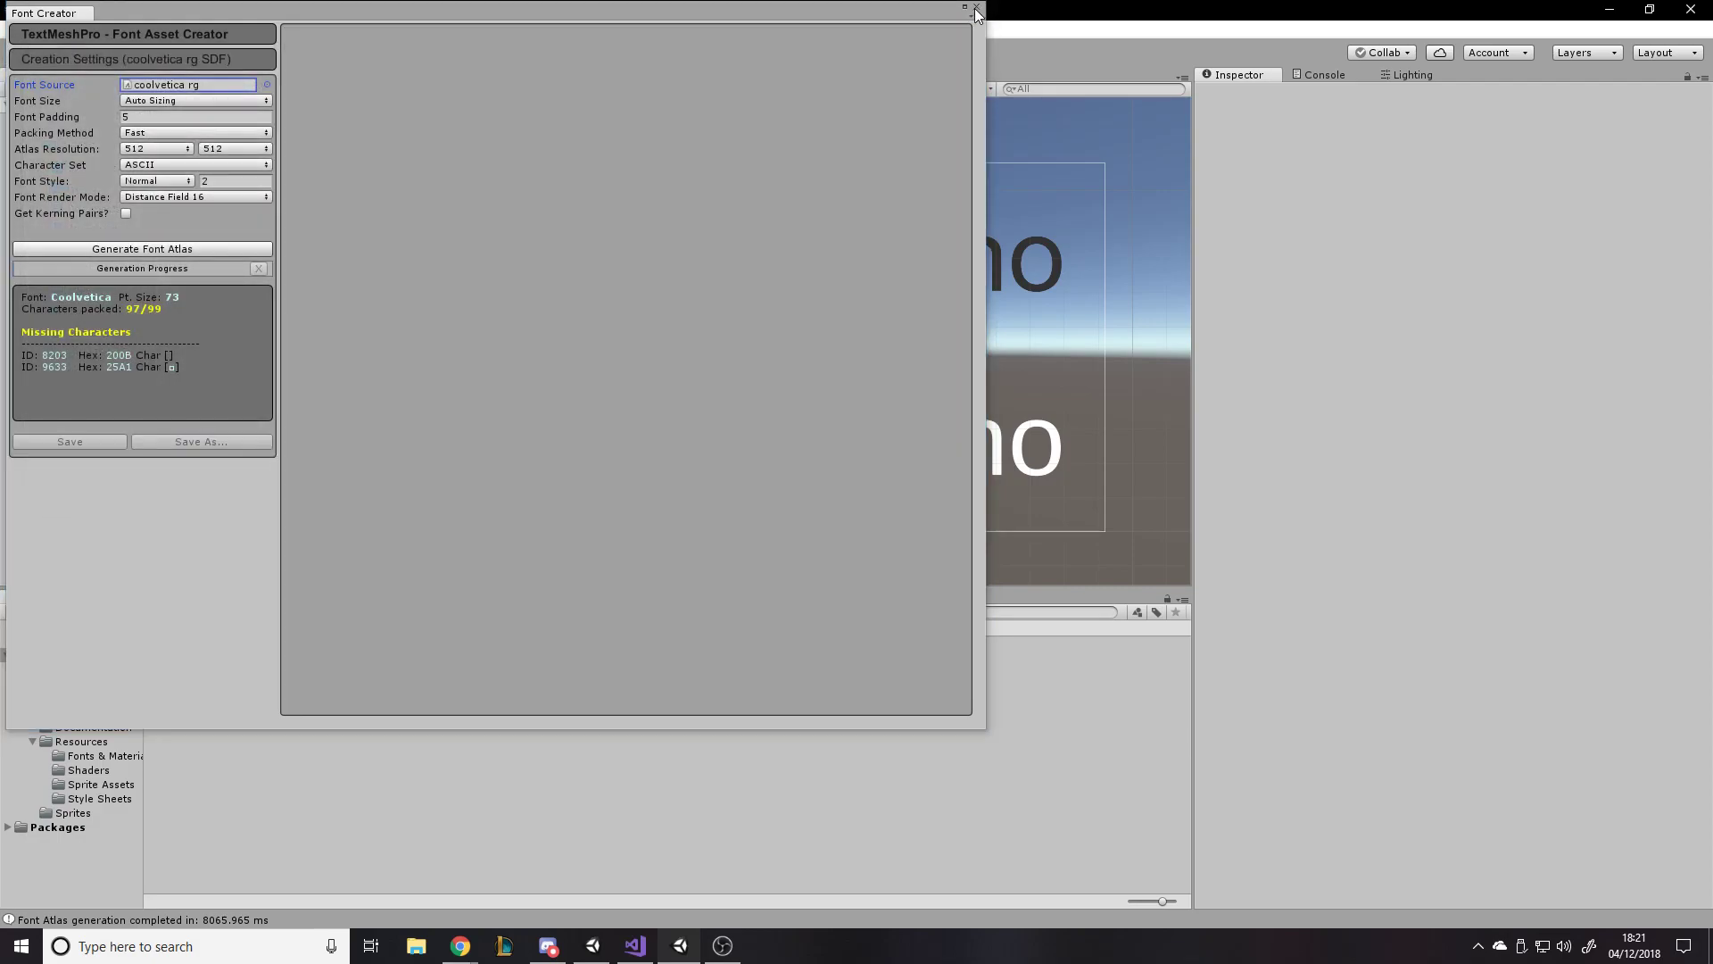
pyautogui.click(975, 10)
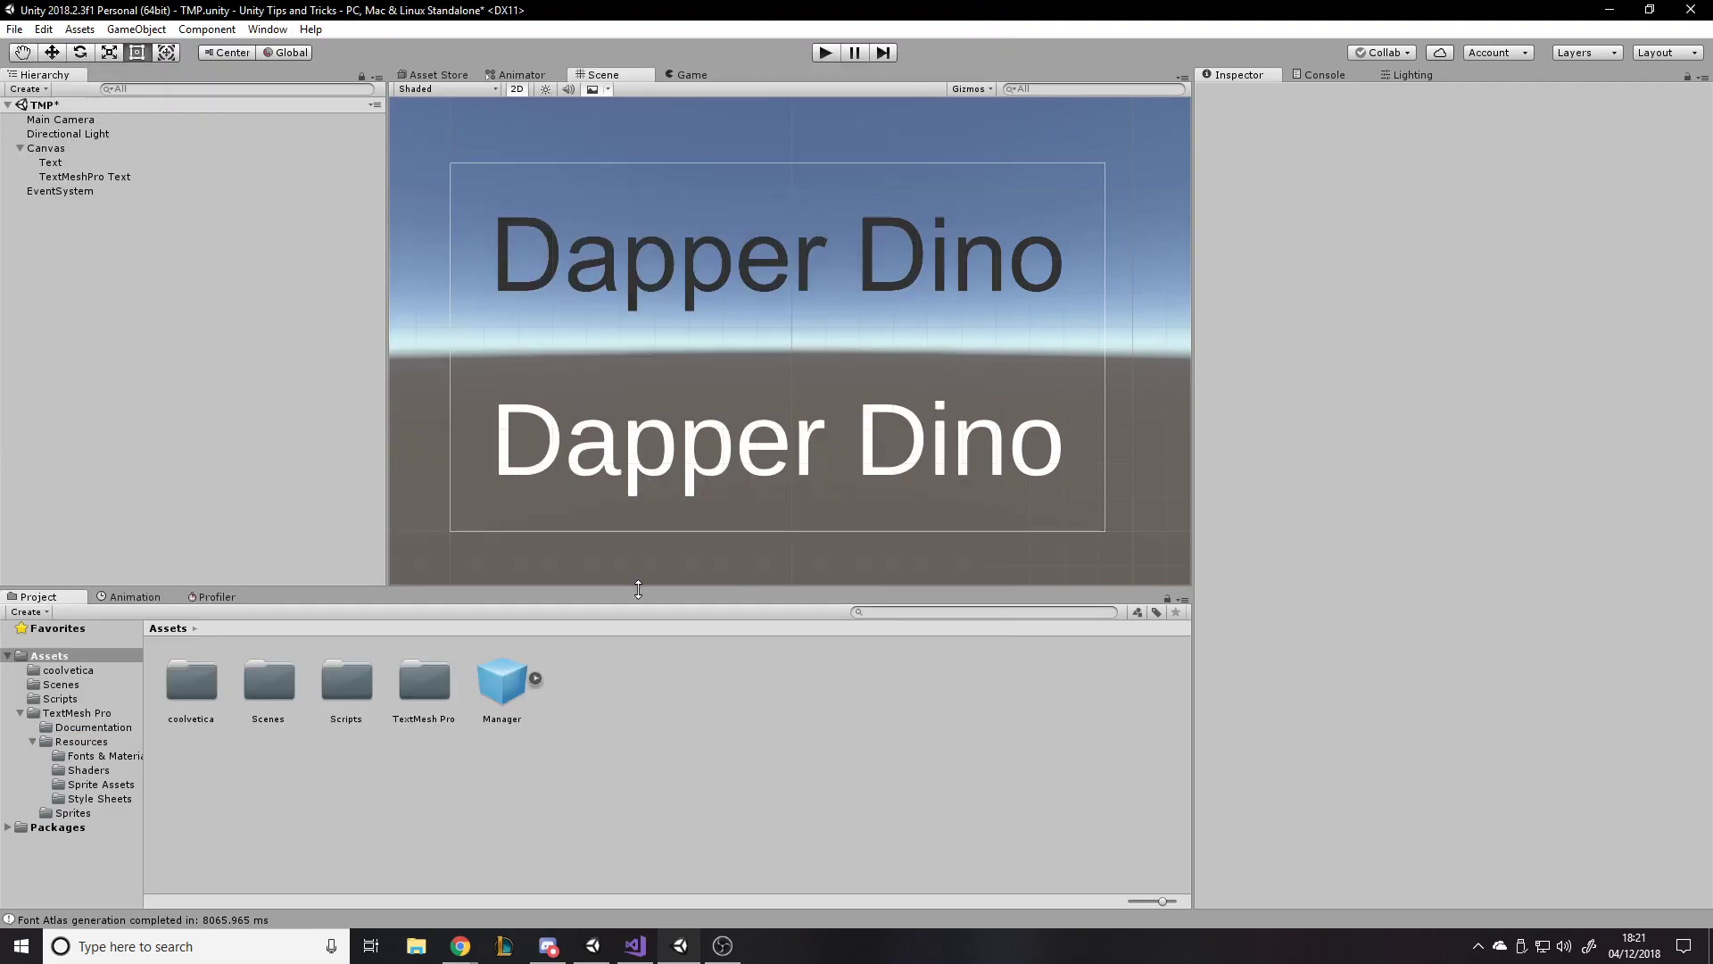
# Check the new font asset in the coolvetica folder and assign coolvetica rg SDF as the TextMeshPro Text's font asset.
pyautogui.doubleClick(207, 687)
pyautogui.click(266, 685)
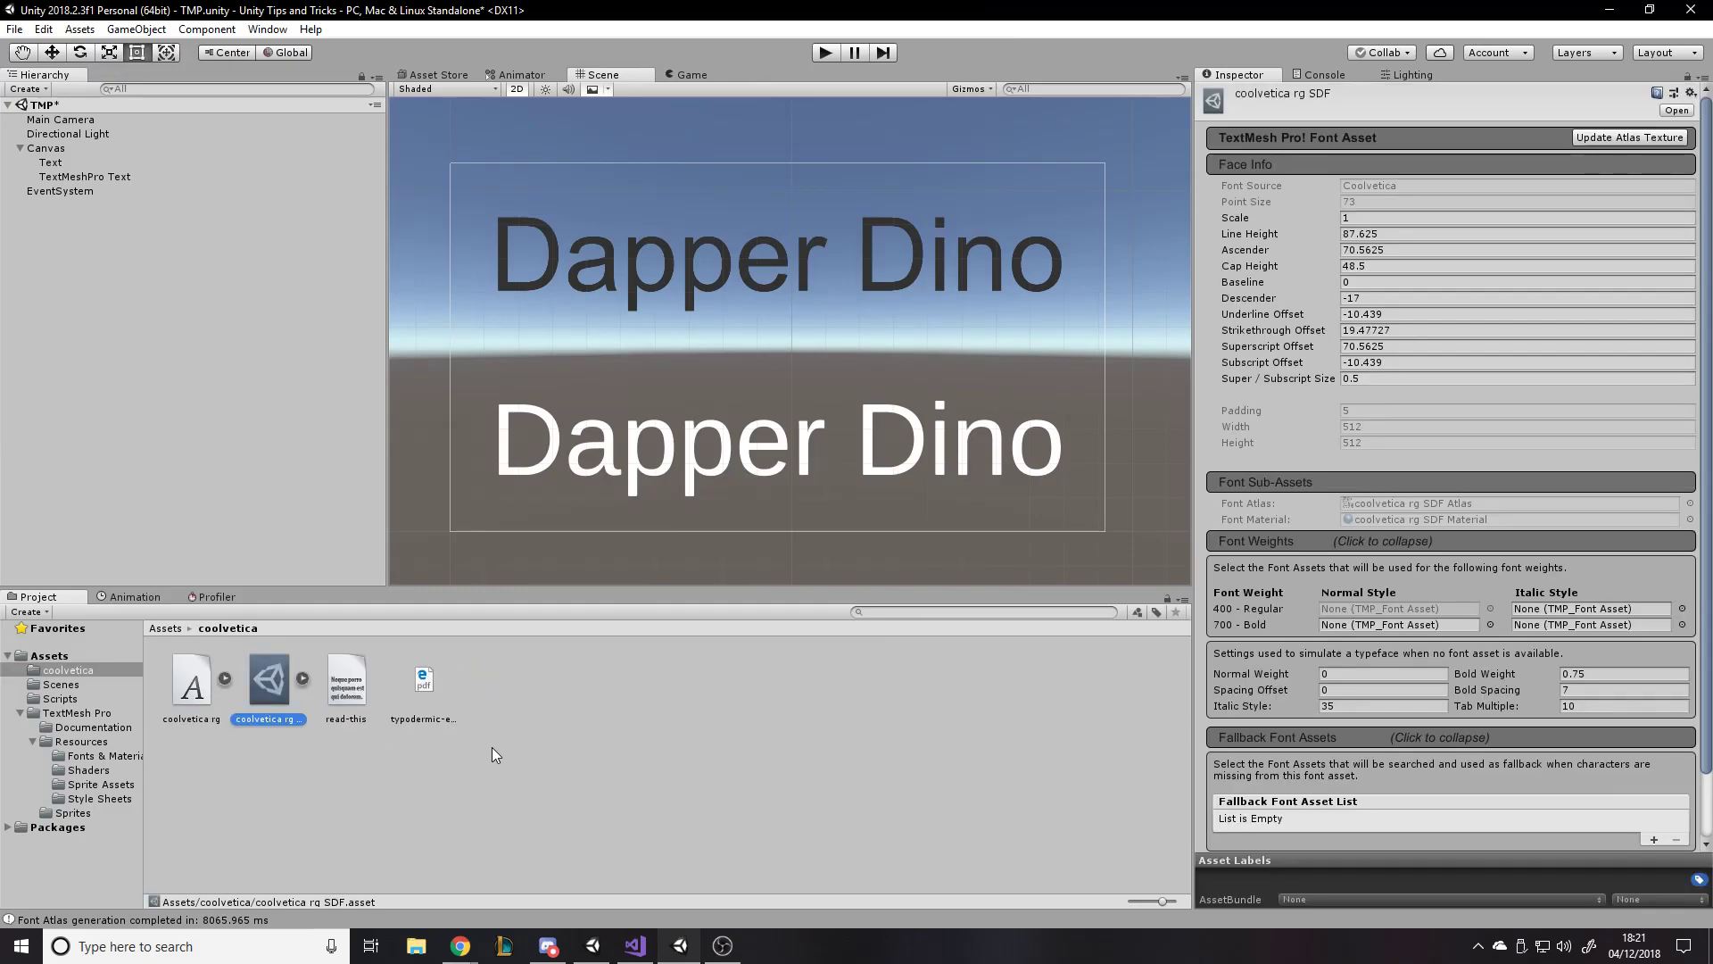
pyautogui.click(101, 176)
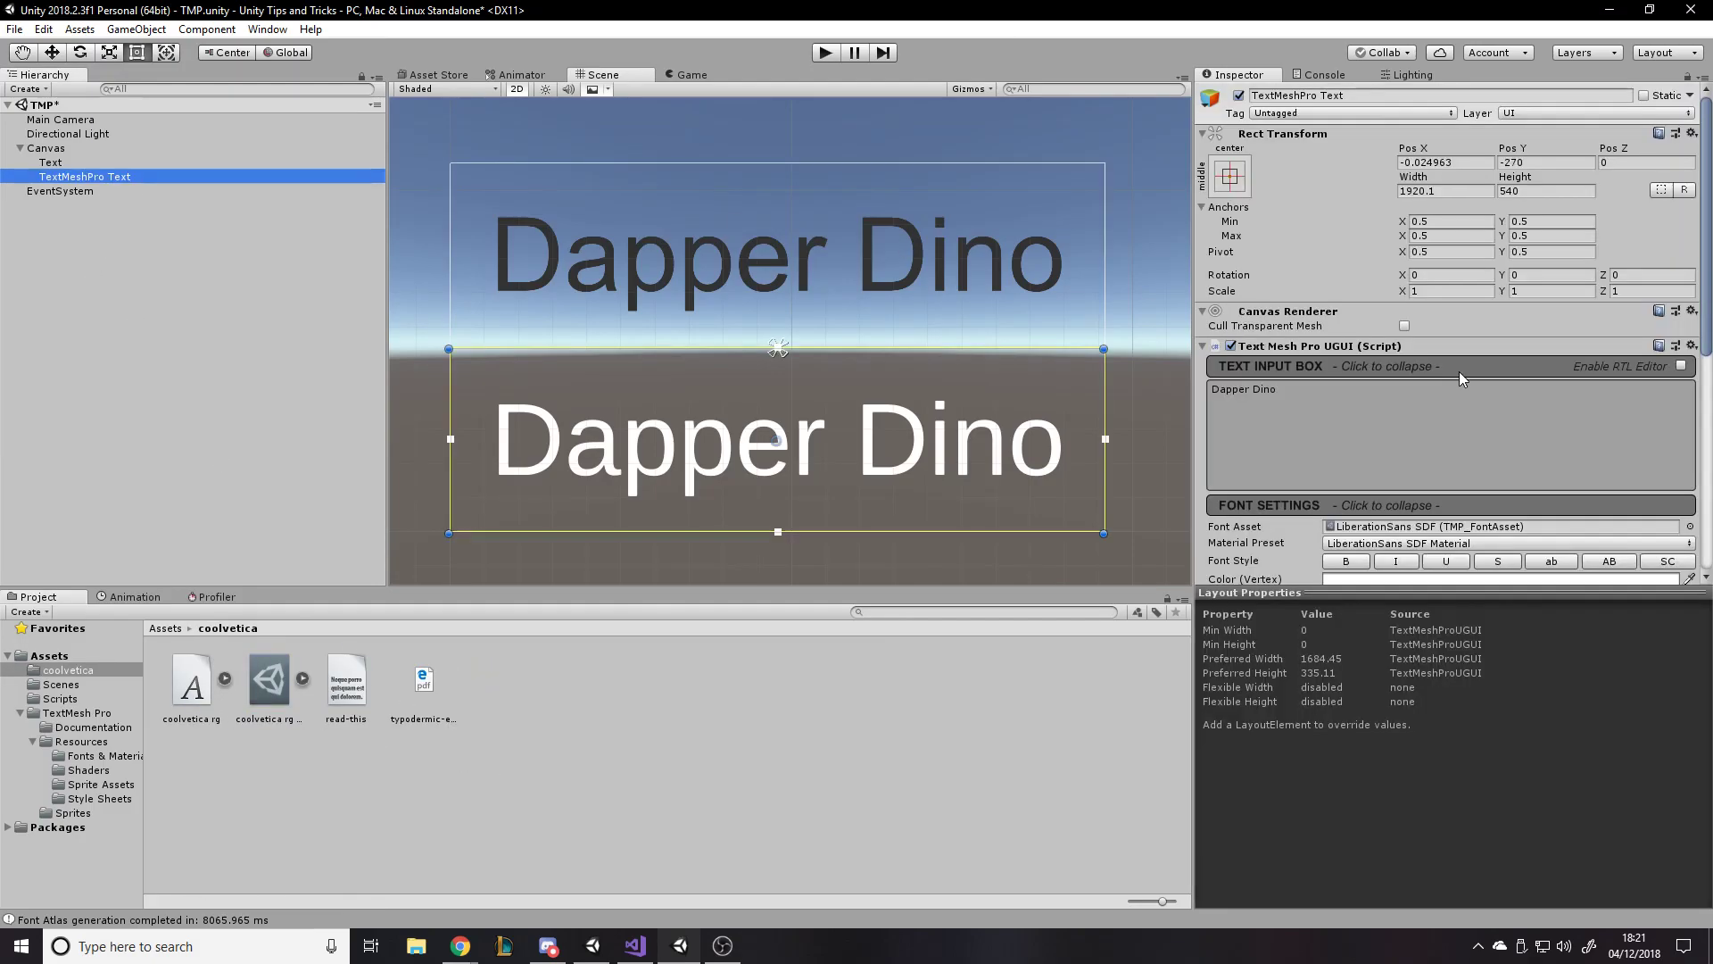
pyautogui.click(1689, 526)
pyautogui.doubleClick(373, 229)
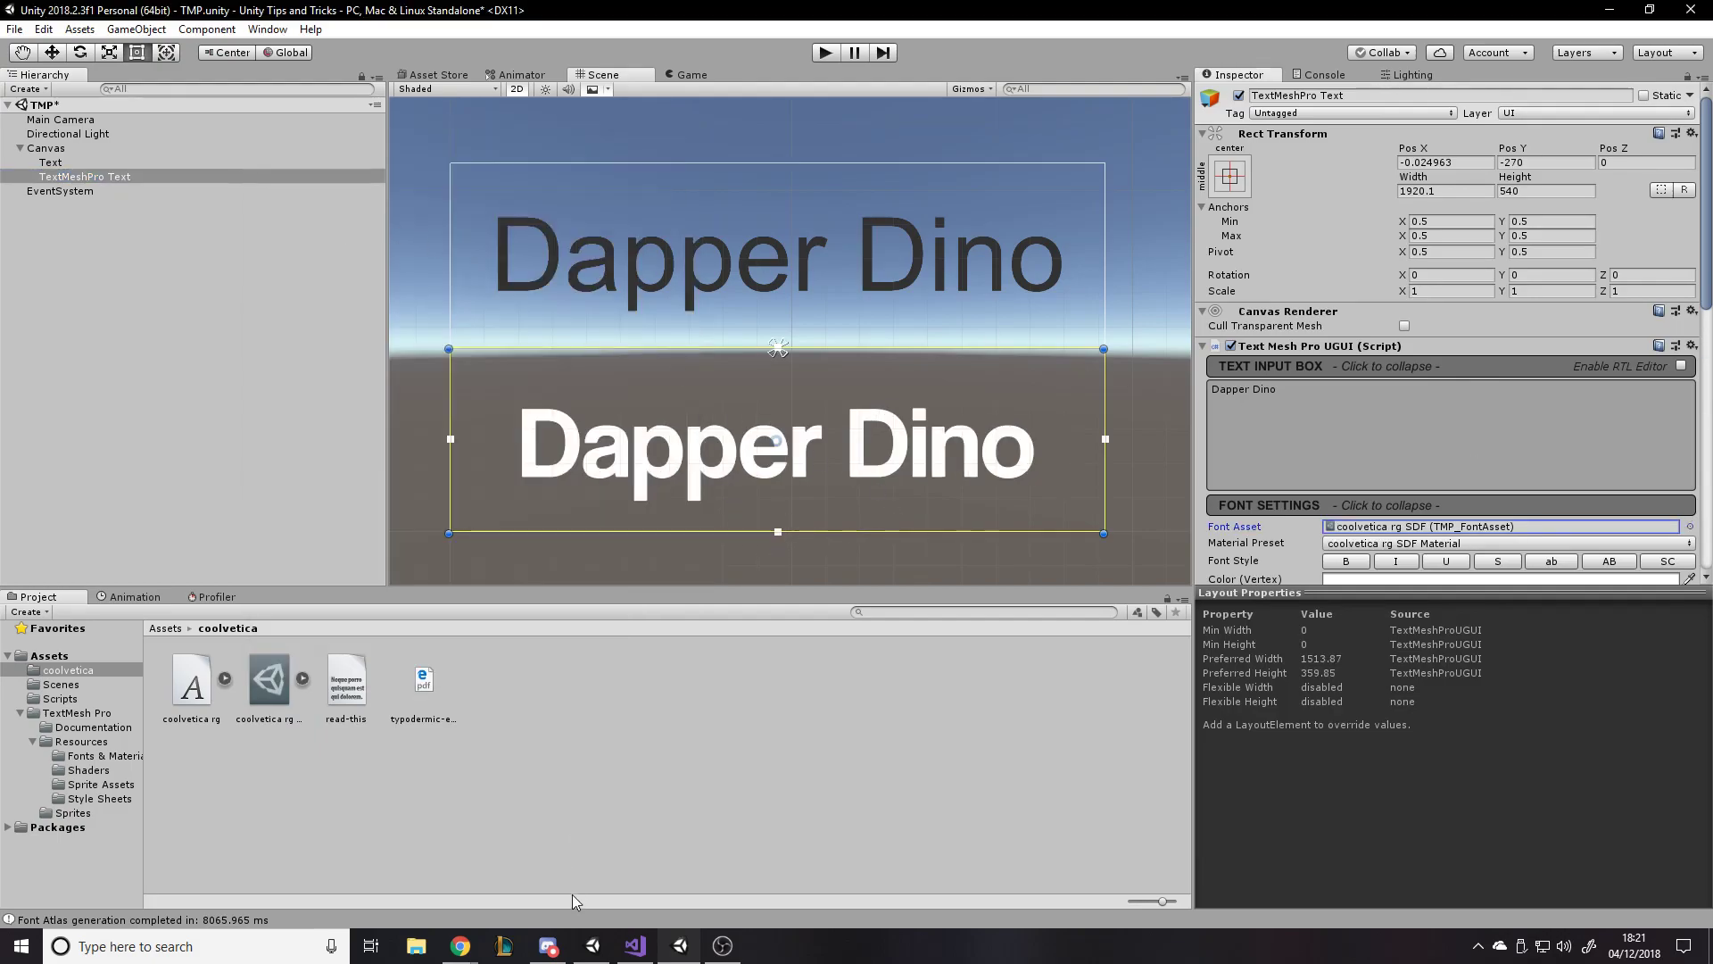
pyautogui.scroll(2, 785, 556)
# Inspect the coolvetica rg font and its SDF asset, and open the font's read-this file in Visual Studio.
pyautogui.click(196, 692)
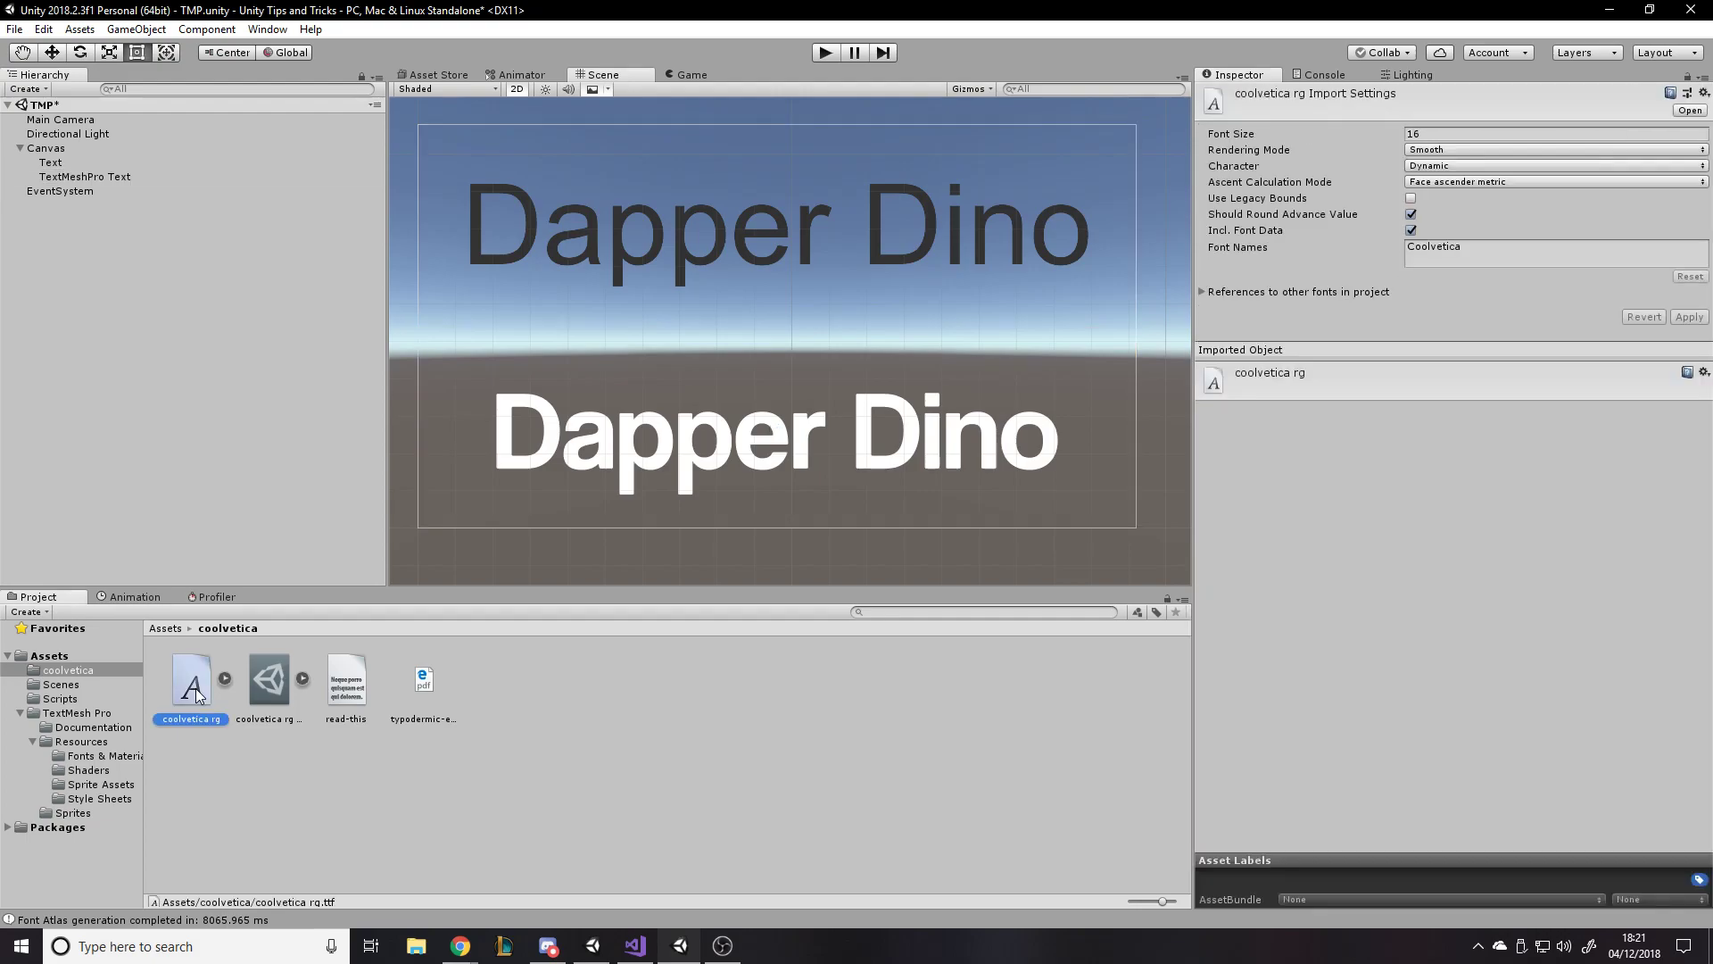
pyautogui.doubleClick(197, 694)
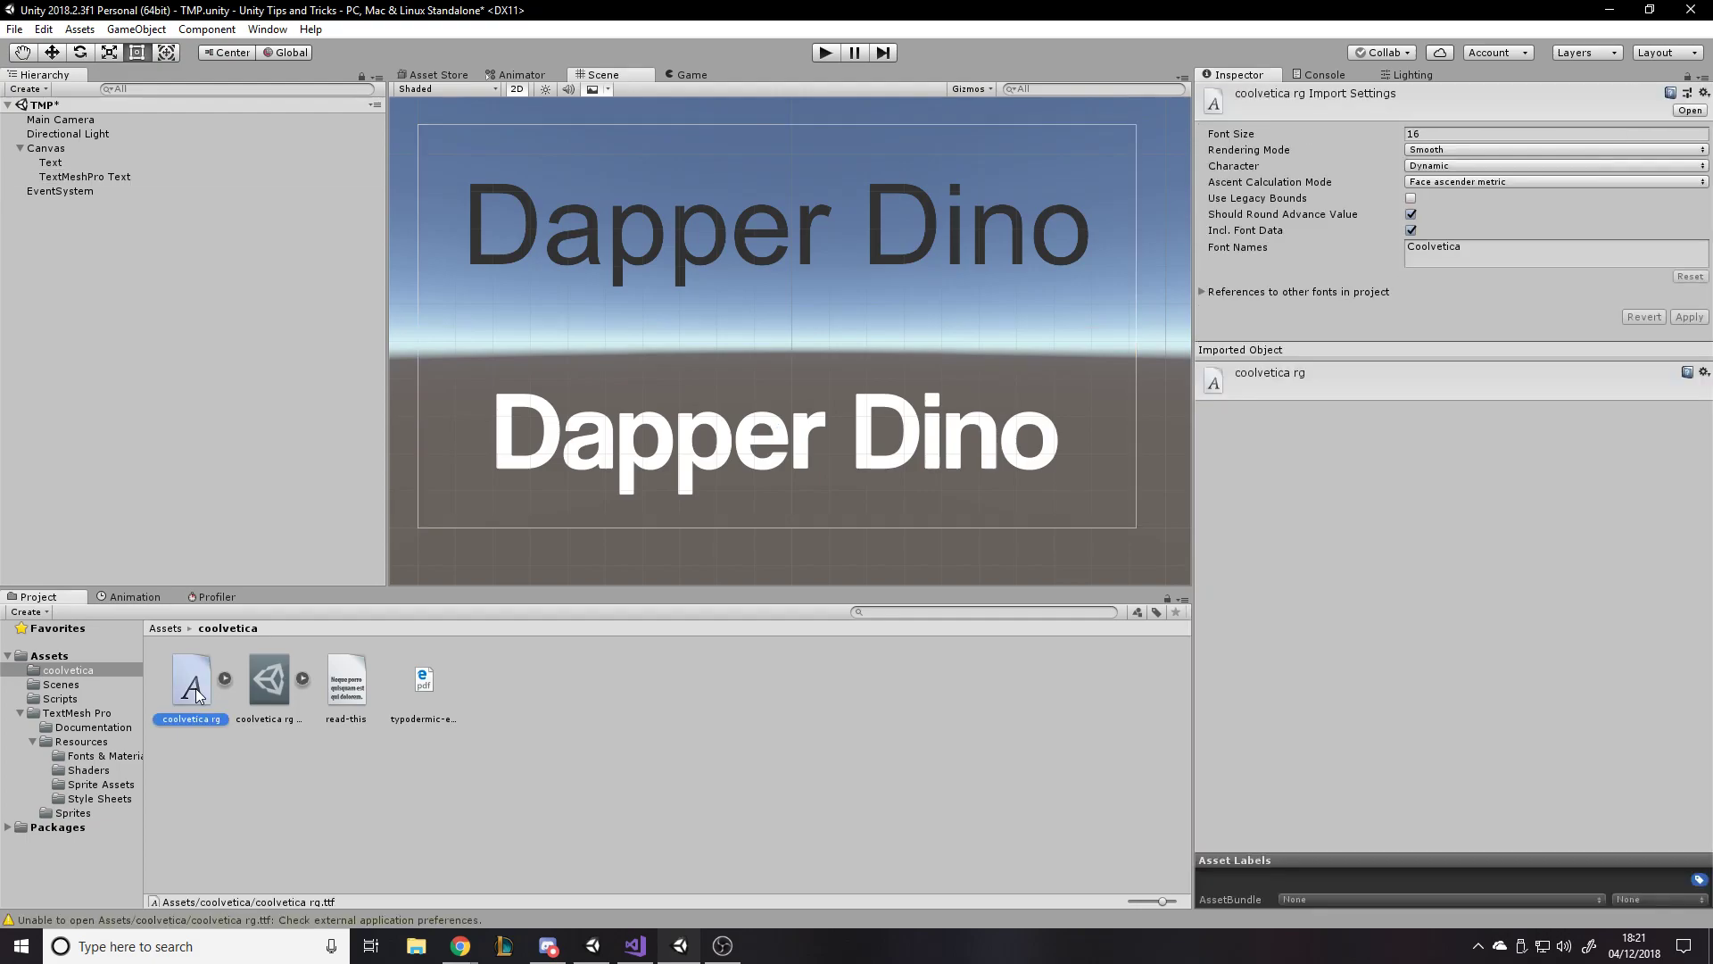
pyautogui.rightClick(197, 694)
pyautogui.click(297, 729)
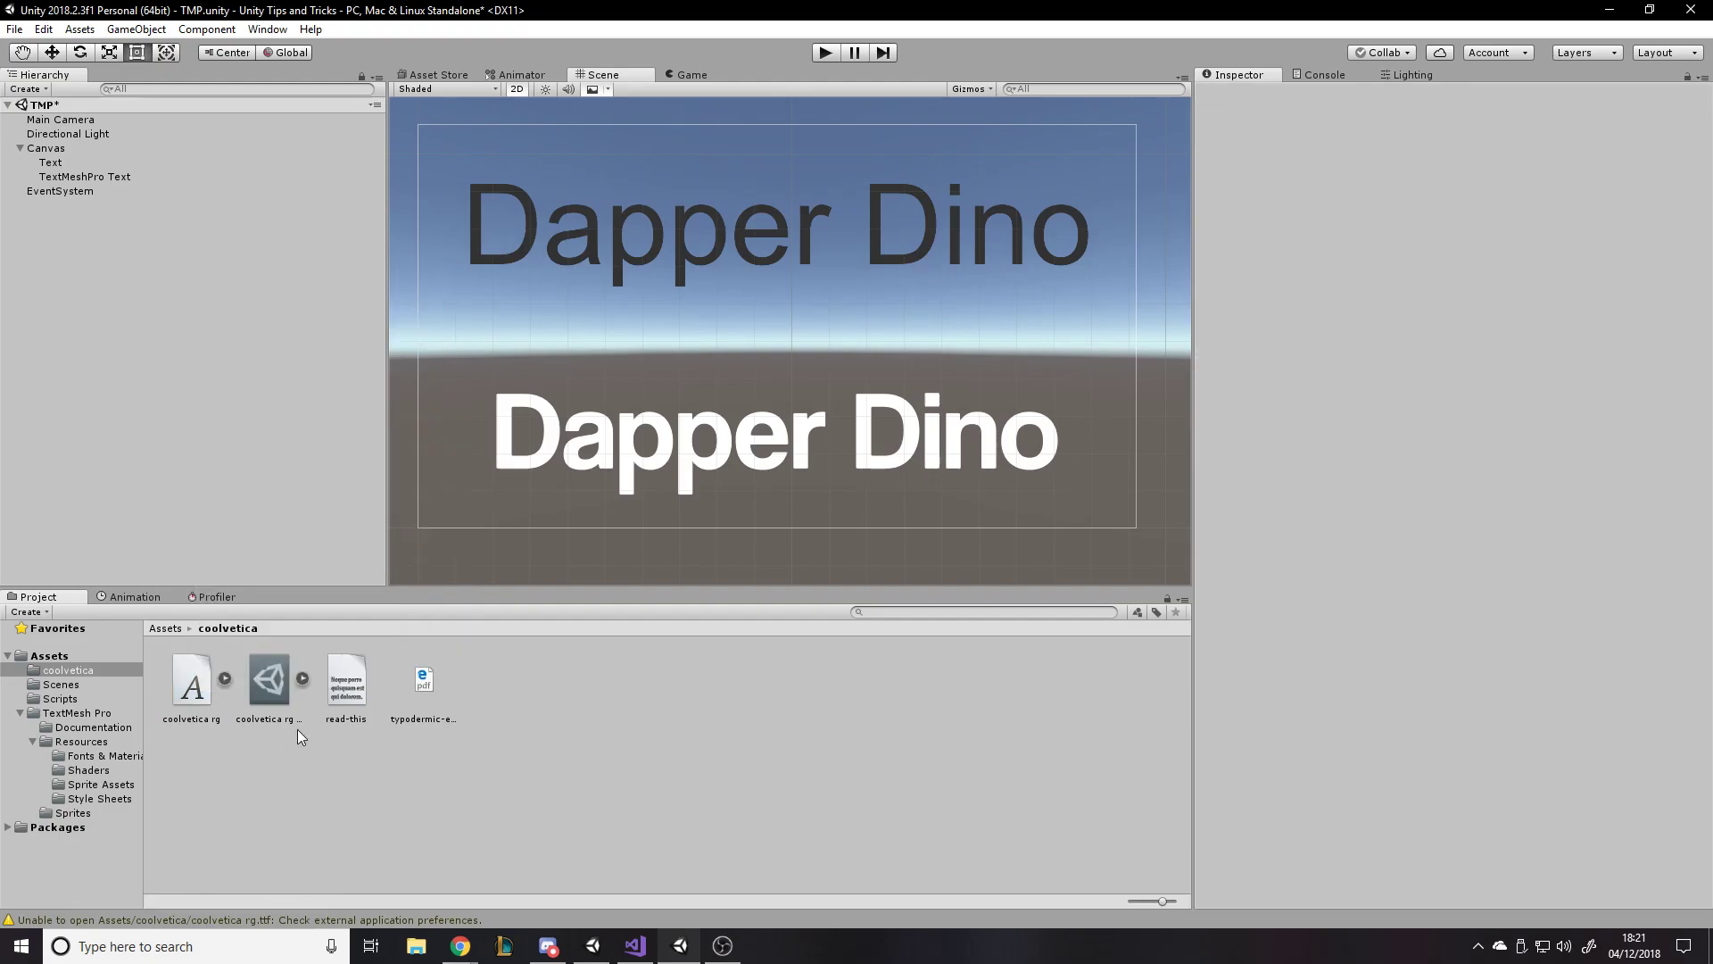
pyautogui.click(269, 682)
pyautogui.doubleClick(360, 684)
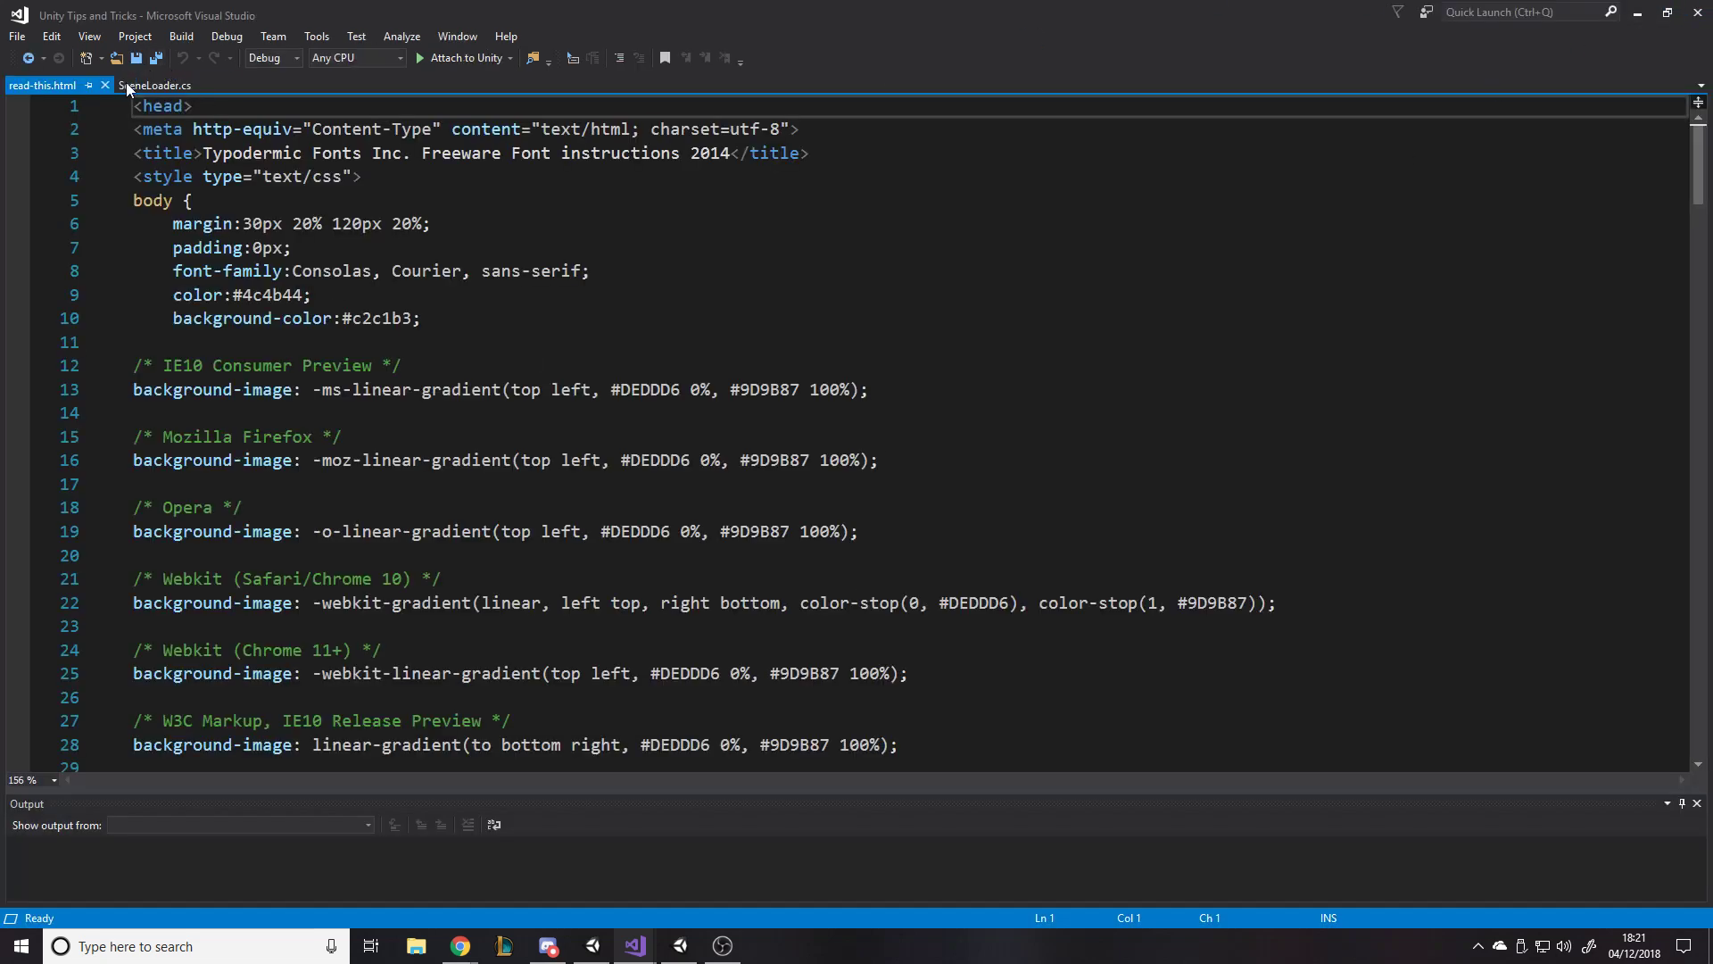
# Close the read-this.html and SceneLoader.cs files and minimize Visual Studio to return to Unity.
pyautogui.click(105, 85)
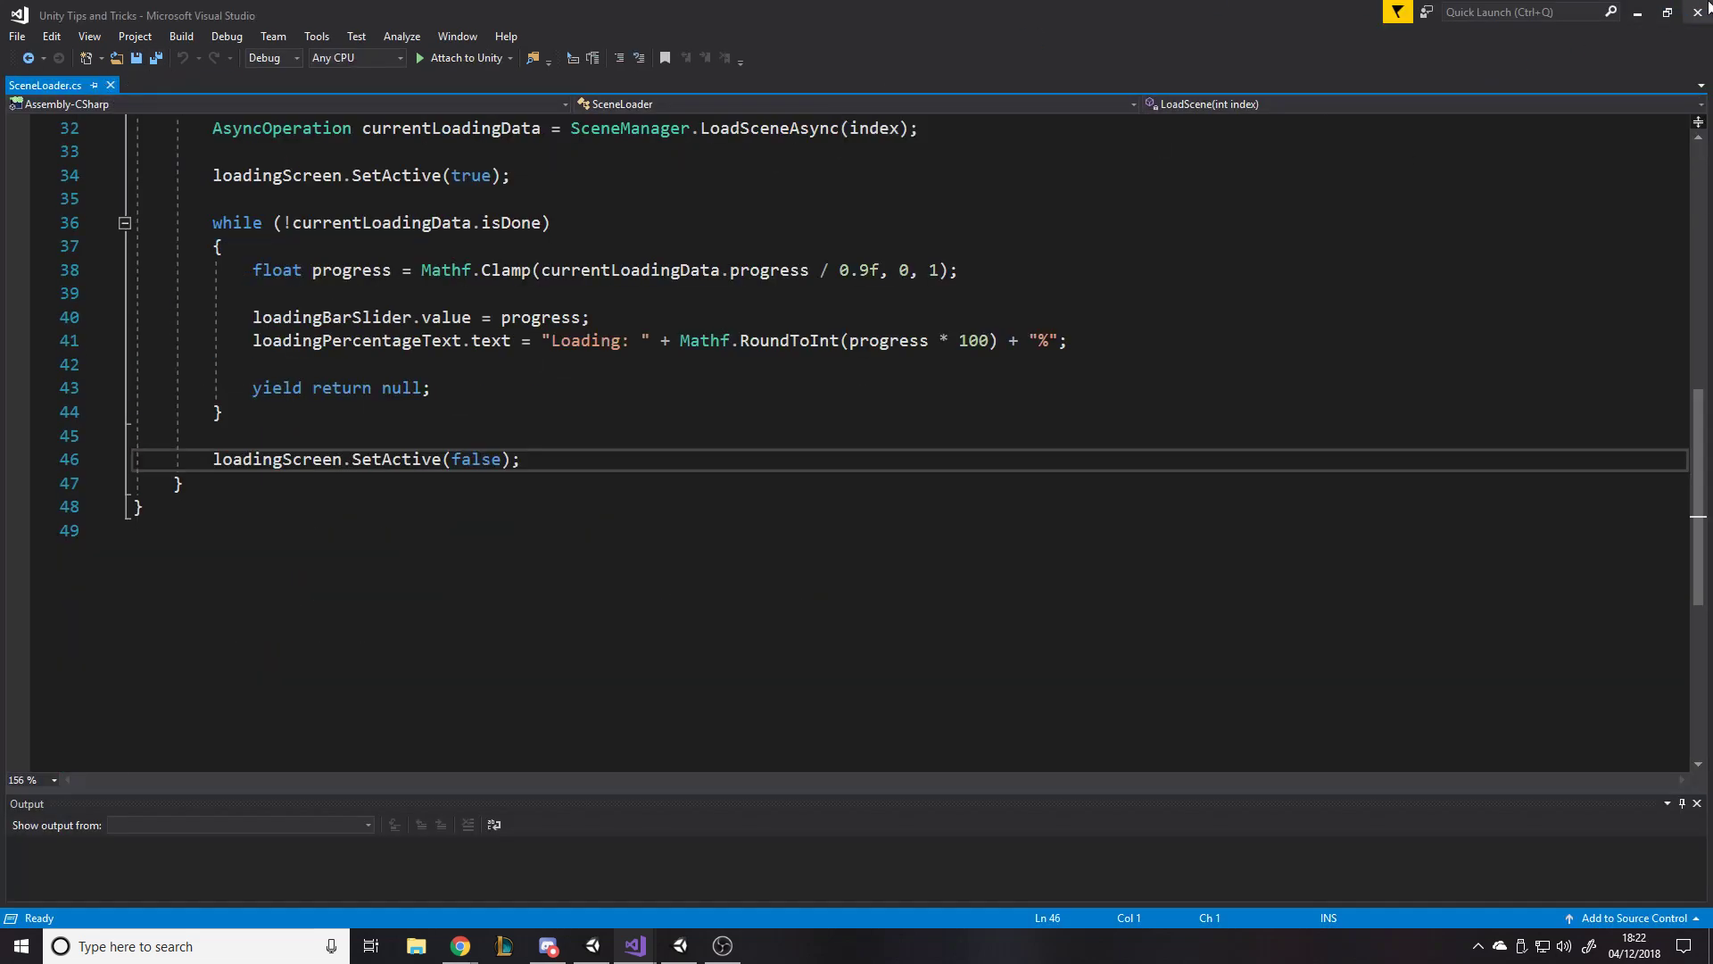
pyautogui.click(110, 85)
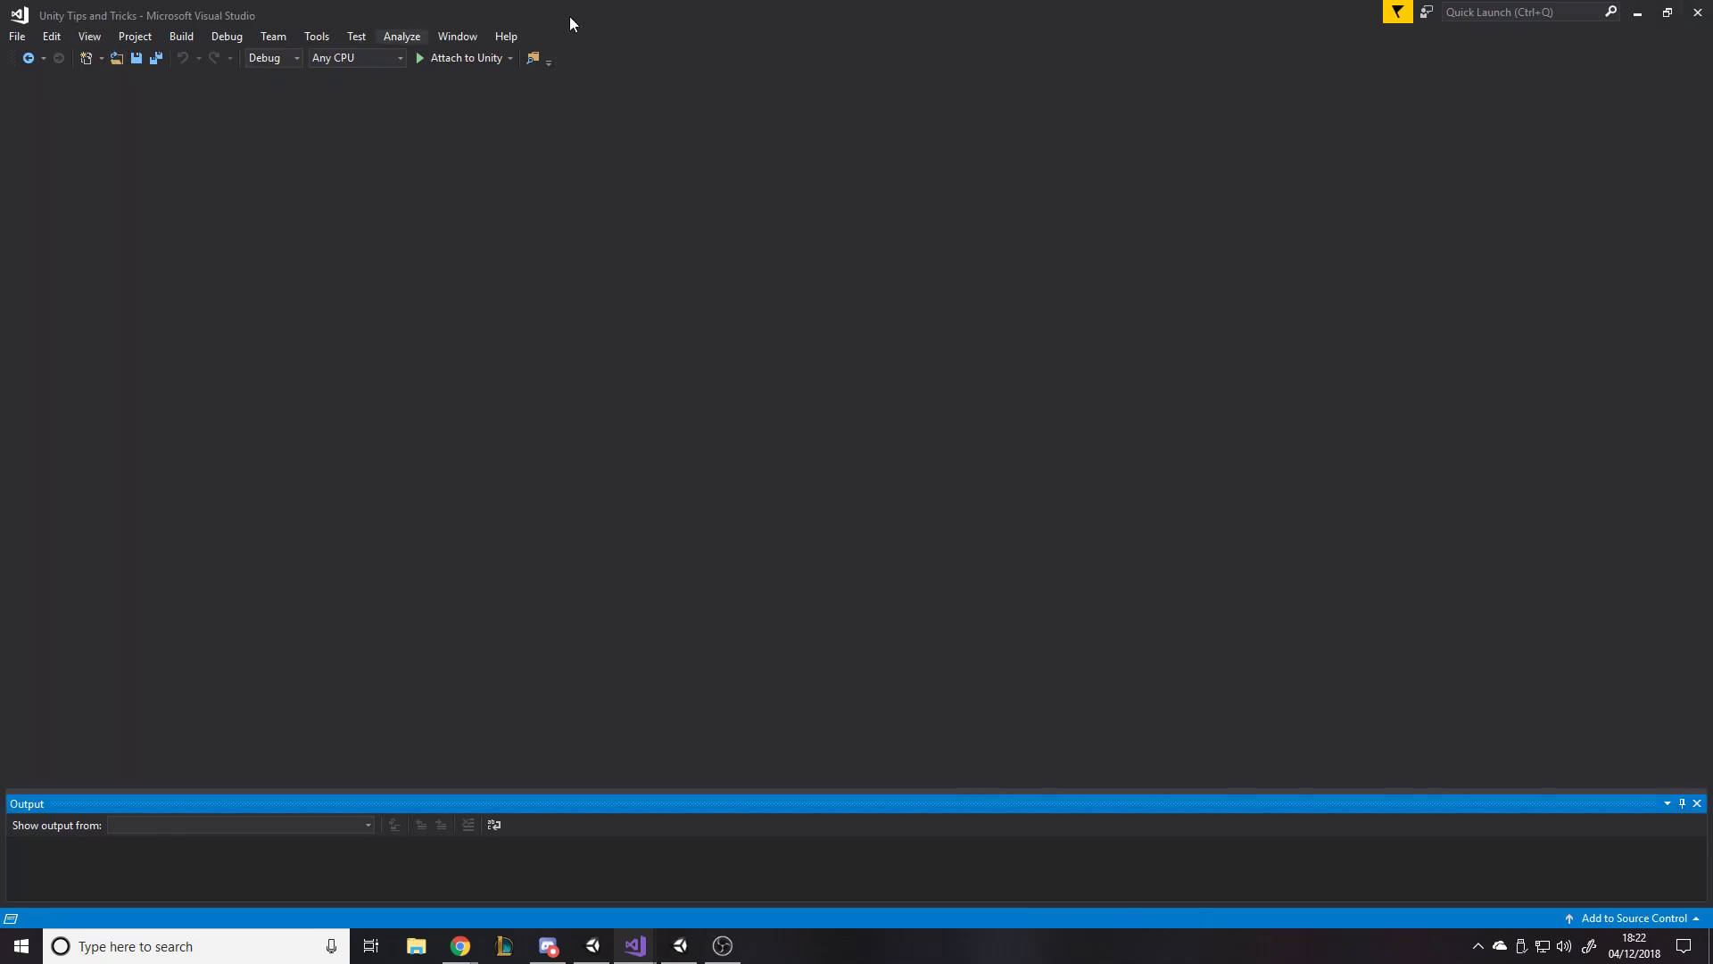
pyautogui.click(1637, 13)
# Preview LiberationSans SDF on the TextMeshPro Text and set its font asset back to coolvetica rg SDF.
pyautogui.click(89, 176)
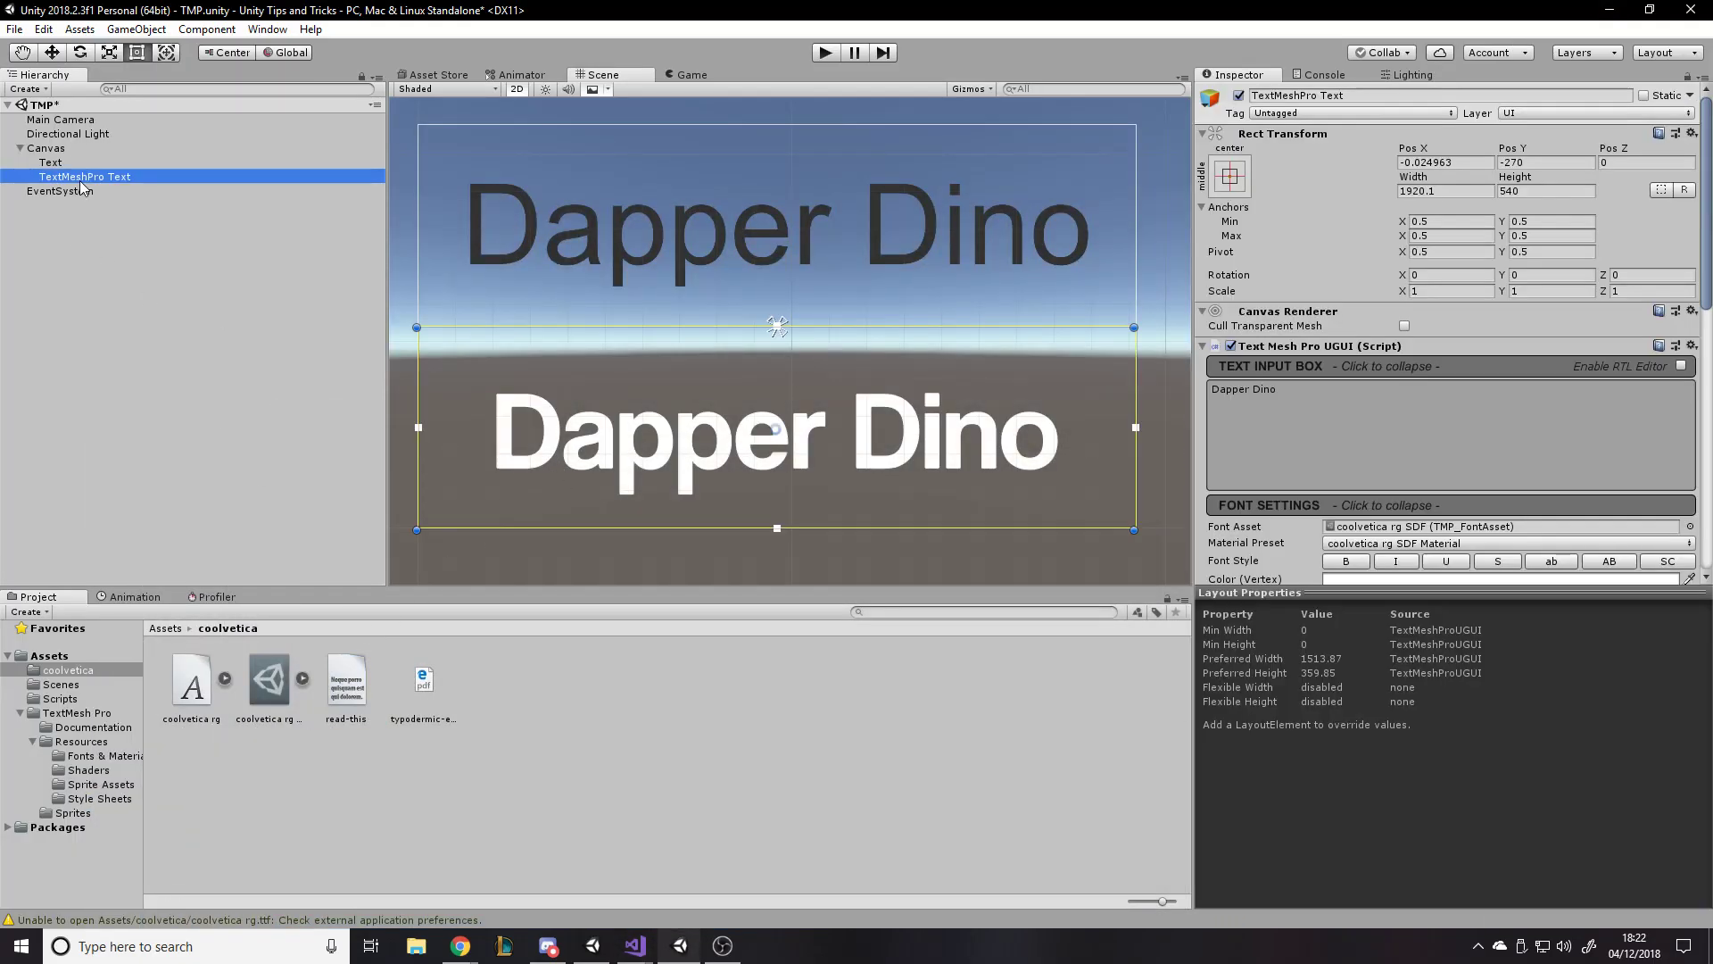
pyautogui.scroll(-3, 1512, 406)
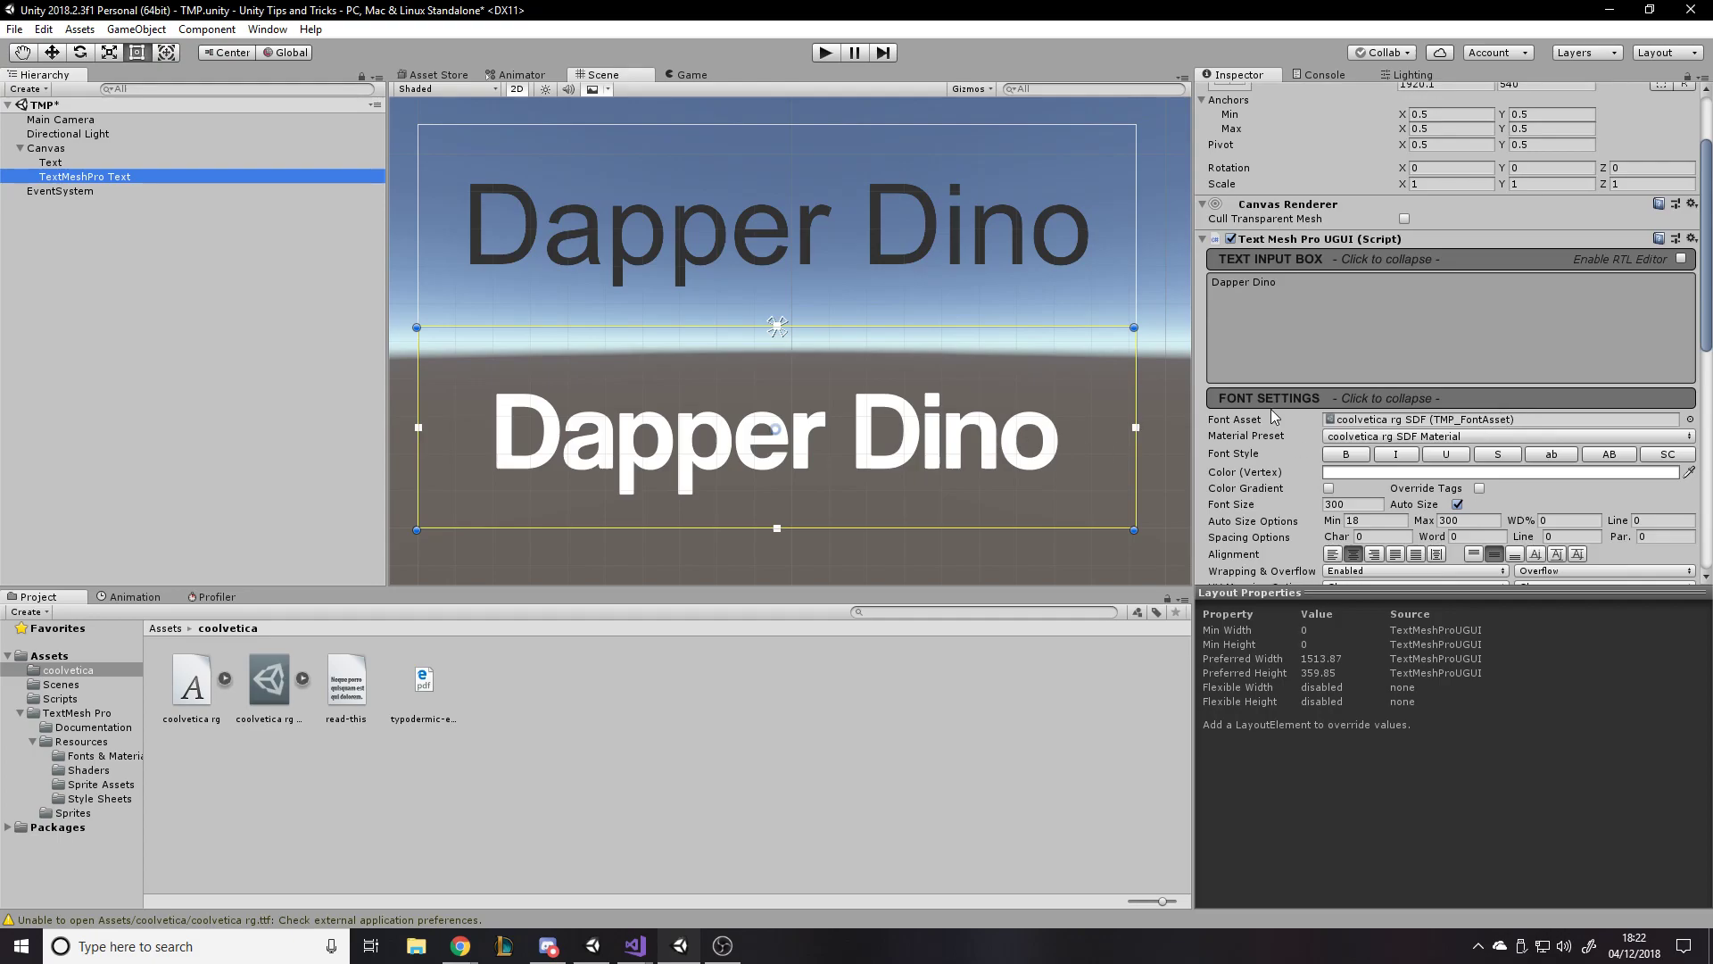
pyautogui.scroll(-3, 1419, 353)
pyautogui.click(1690, 313)
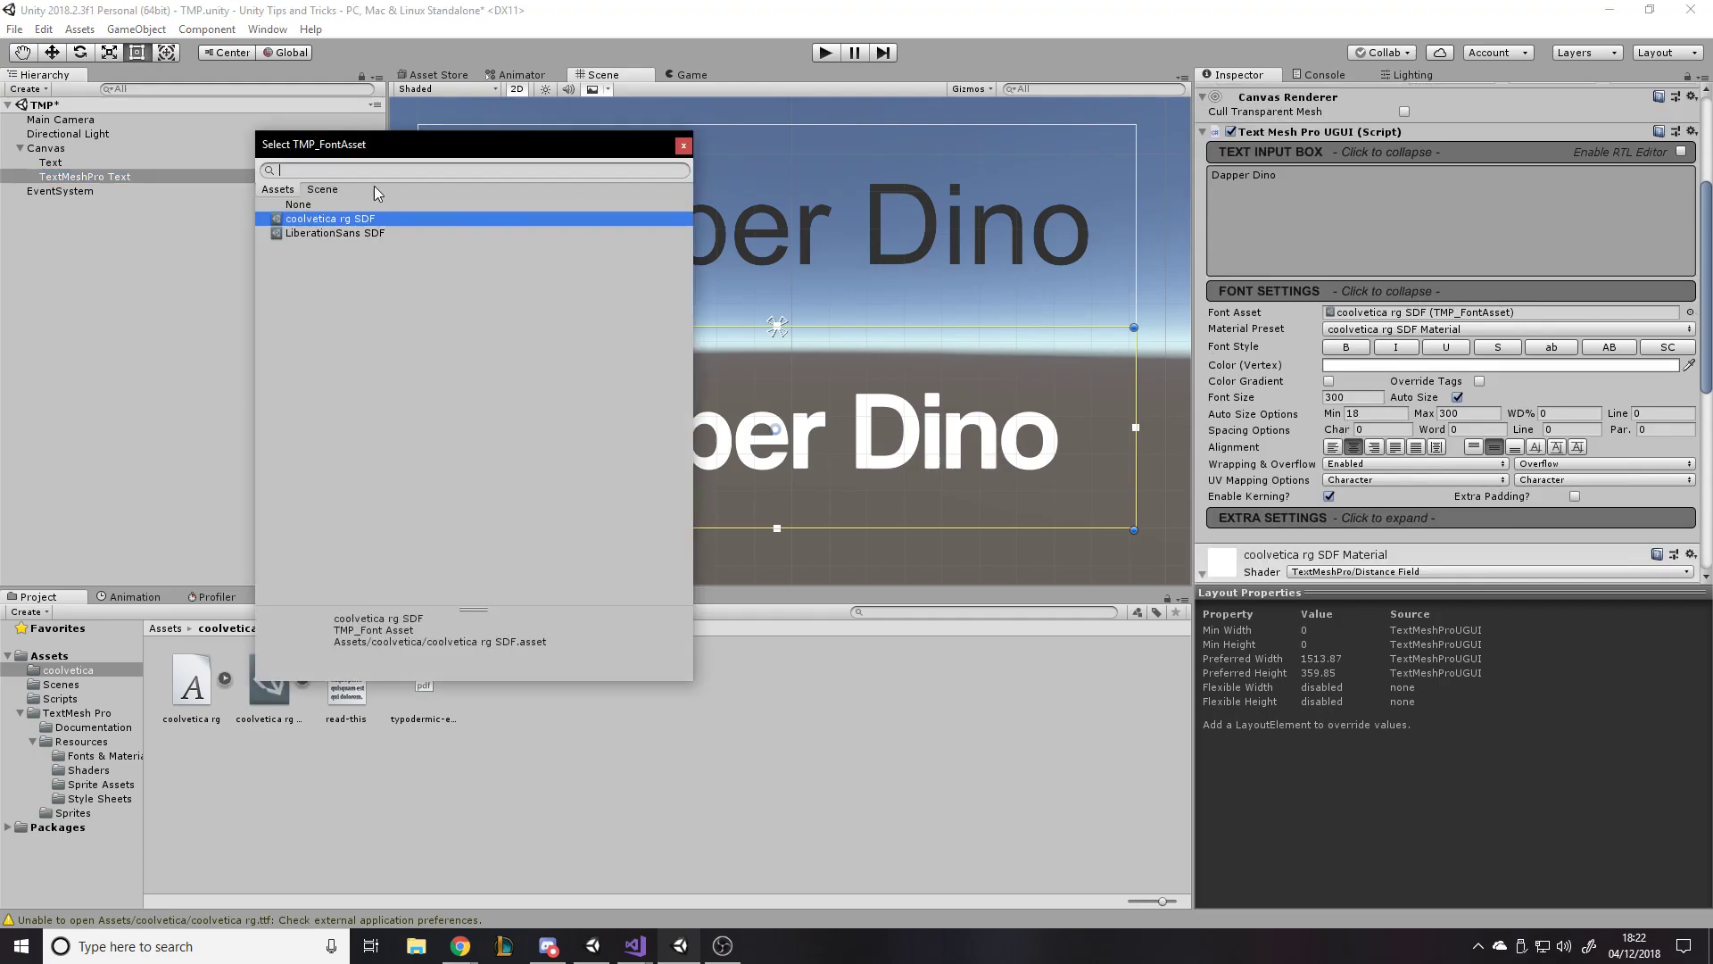
pyautogui.click(348, 239)
pyautogui.doubleClick(348, 222)
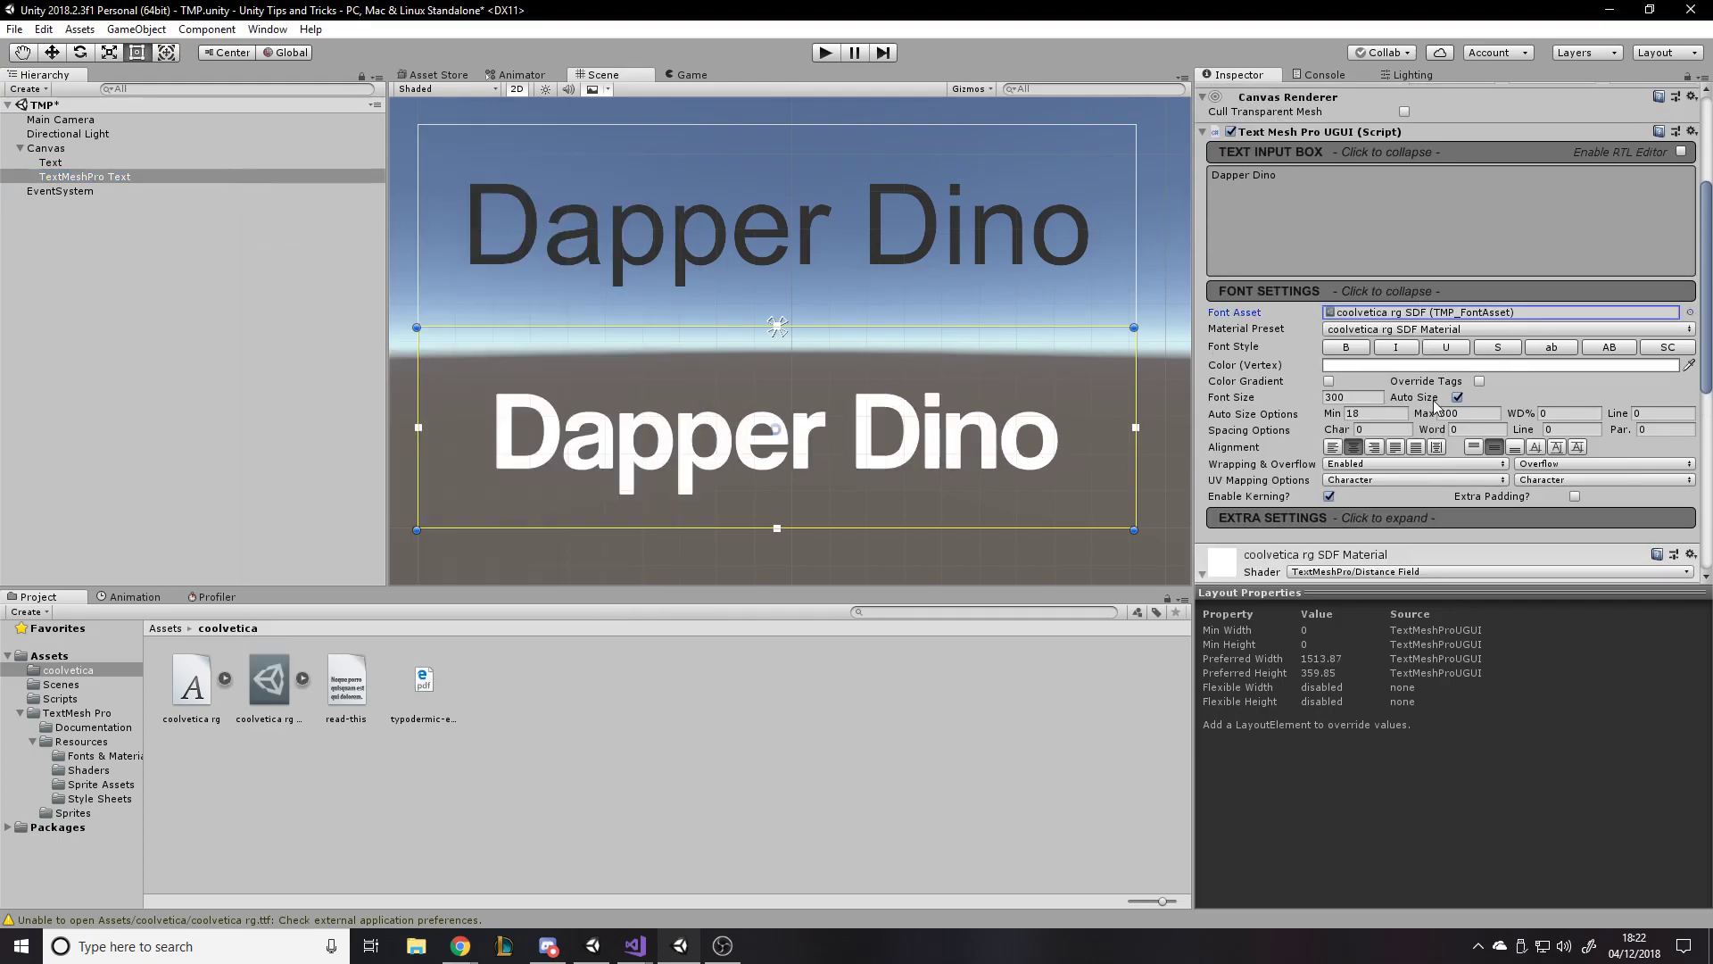
# Try the bold, italic, underline and strikethrough font styles on the TextMeshPro Text, switching each one off again.
pyautogui.scroll(-3, 1435, 404)
pyautogui.click(1343, 240)
pyautogui.click(1343, 240)
pyautogui.click(1395, 240)
pyautogui.click(1396, 240)
pyautogui.click(1446, 240)
pyautogui.click(1449, 241)
pyautogui.click(1497, 241)
pyautogui.click(1497, 241)
pyautogui.click(1447, 241)
pyautogui.click(1447, 241)
pyautogui.click(1497, 243)
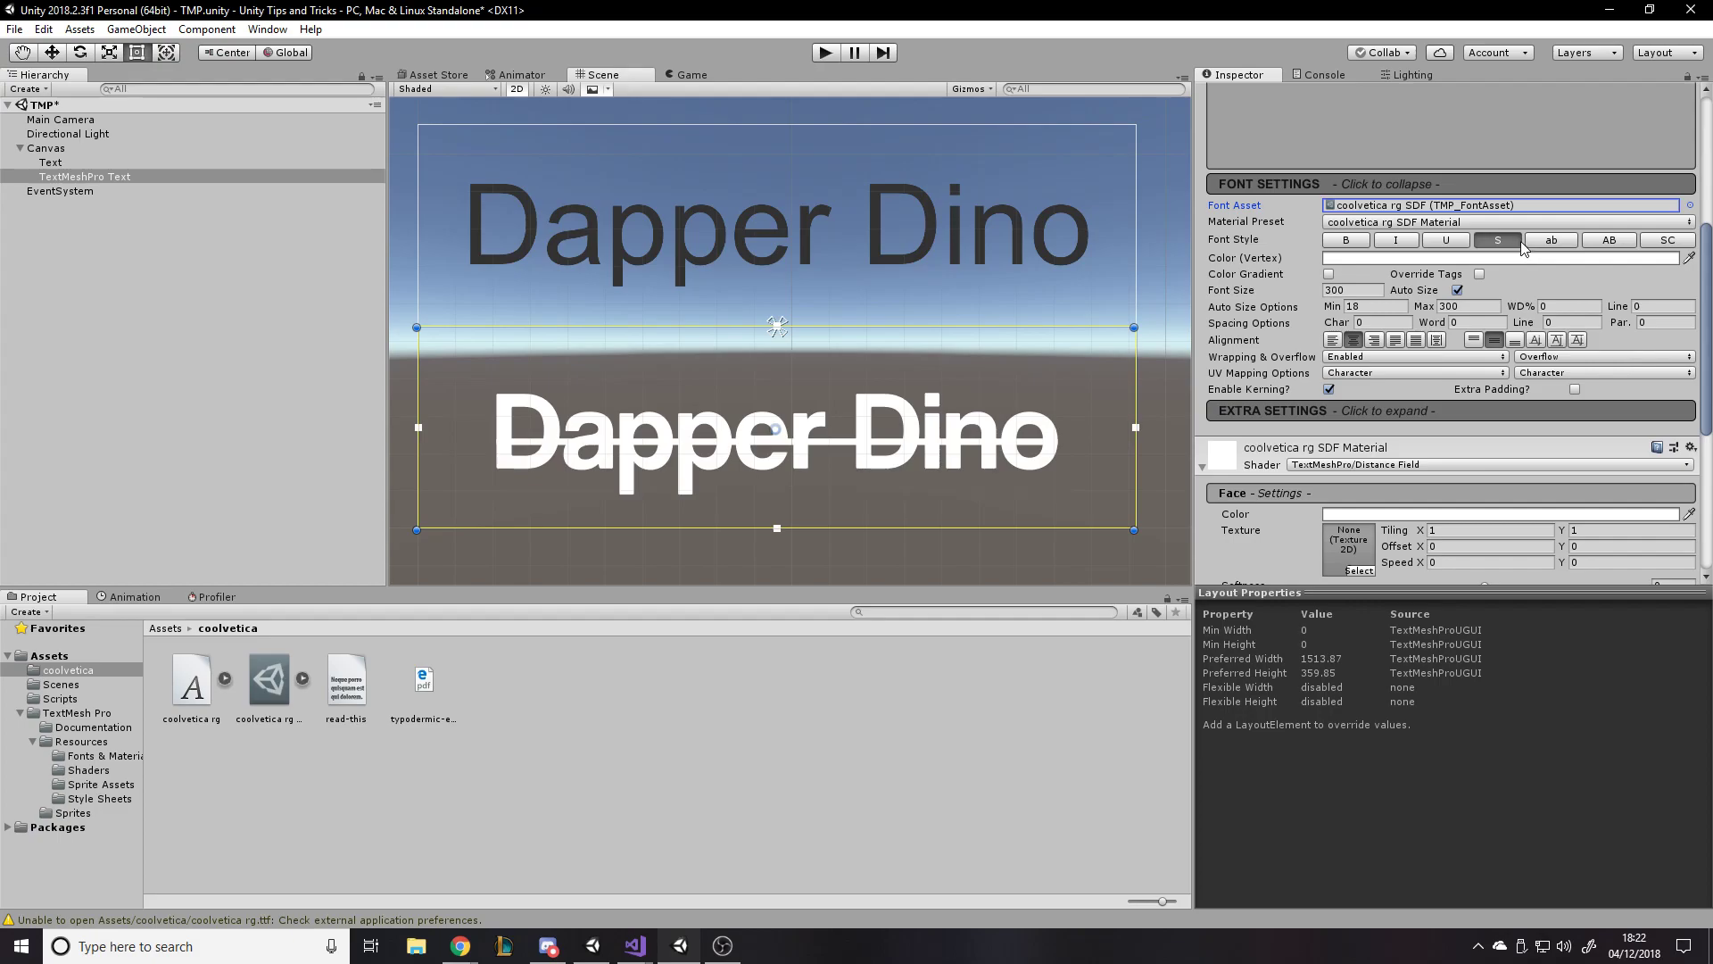
pyautogui.click(1497, 241)
# Try the lowercase, uppercase and small caps font styles on the TextMeshPro Text and clear them again.
pyautogui.click(1551, 240)
pyautogui.click(1603, 241)
pyautogui.click(1603, 241)
pyautogui.click(1553, 241)
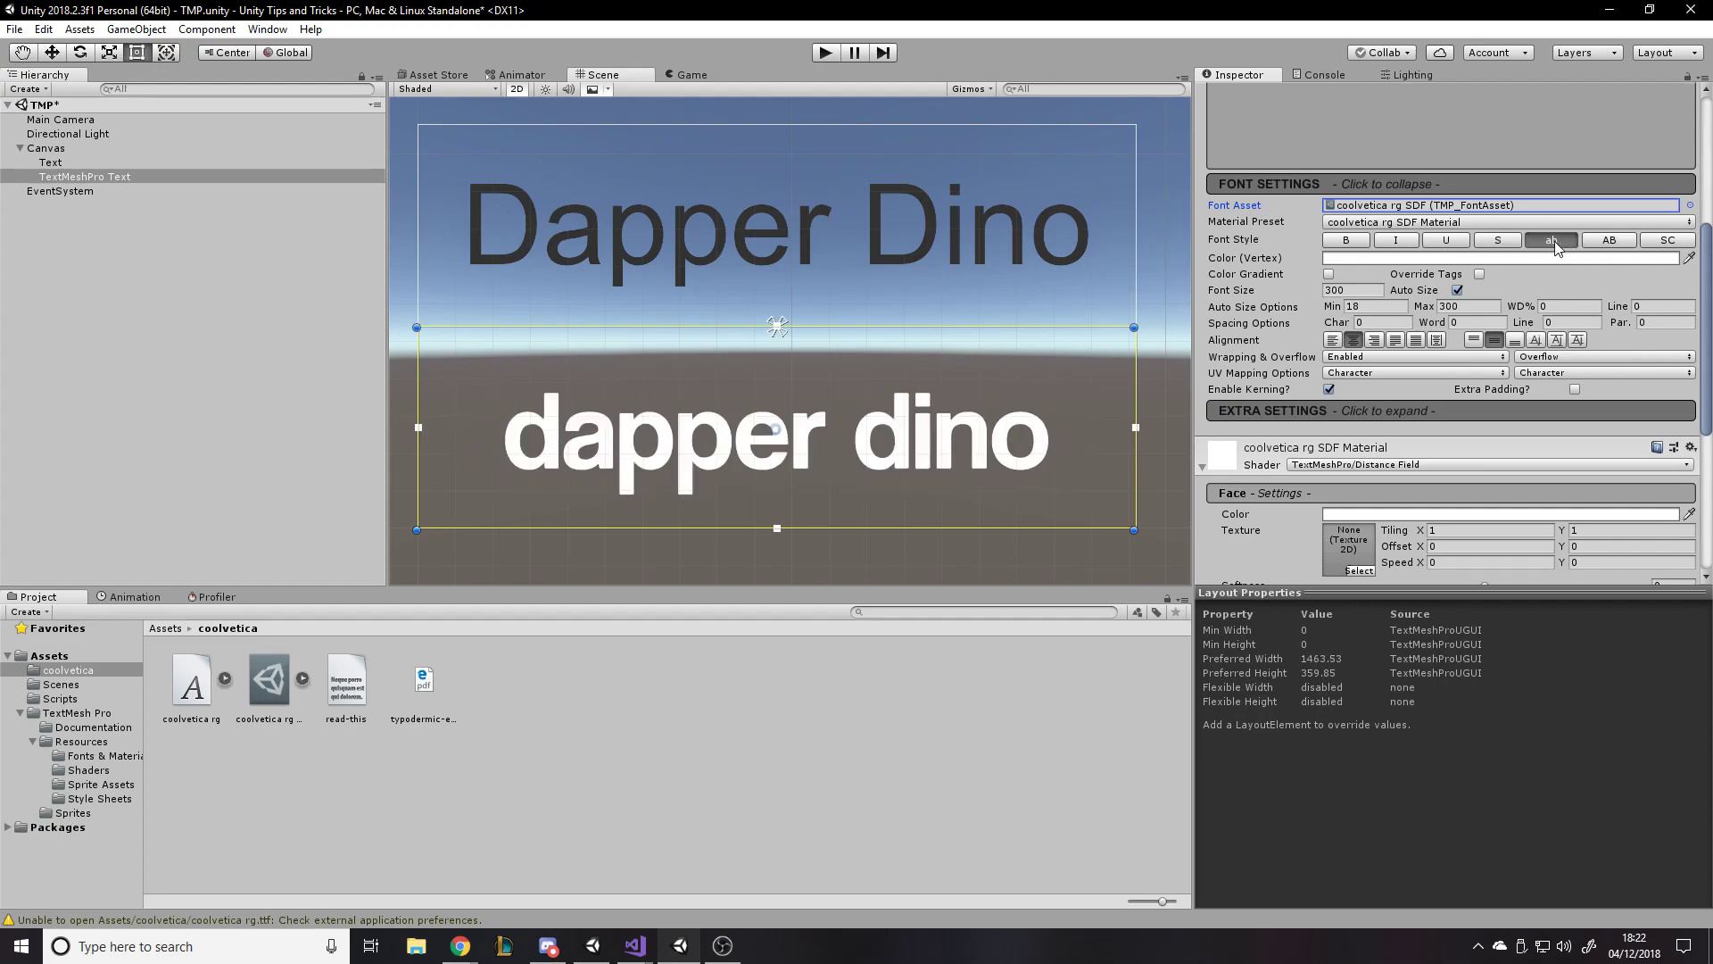
pyautogui.click(1553, 245)
pyautogui.click(1609, 241)
pyautogui.click(1609, 241)
pyautogui.click(1668, 242)
pyautogui.click(1668, 240)
pyautogui.click(1609, 241)
pyautogui.scroll(3, 1334, 143)
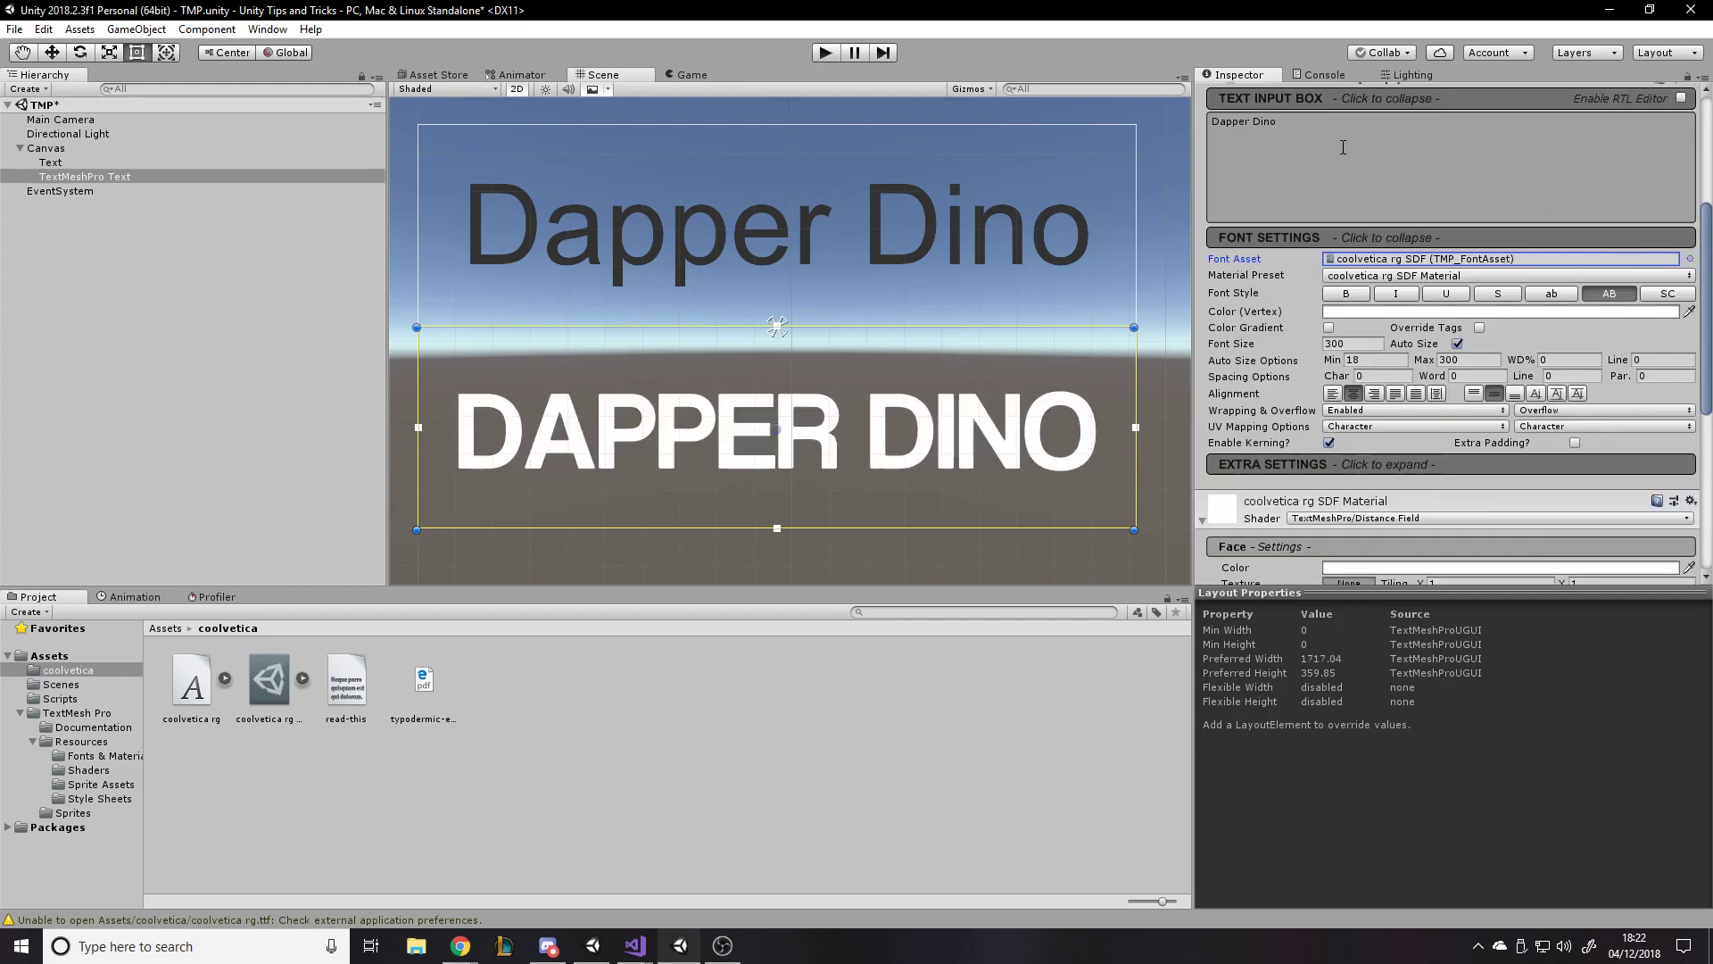
pyautogui.click(1609, 293)
# Toggle the small caps style on and off repeatedly to compare it with the normal lettering.
pyautogui.click(1665, 294)
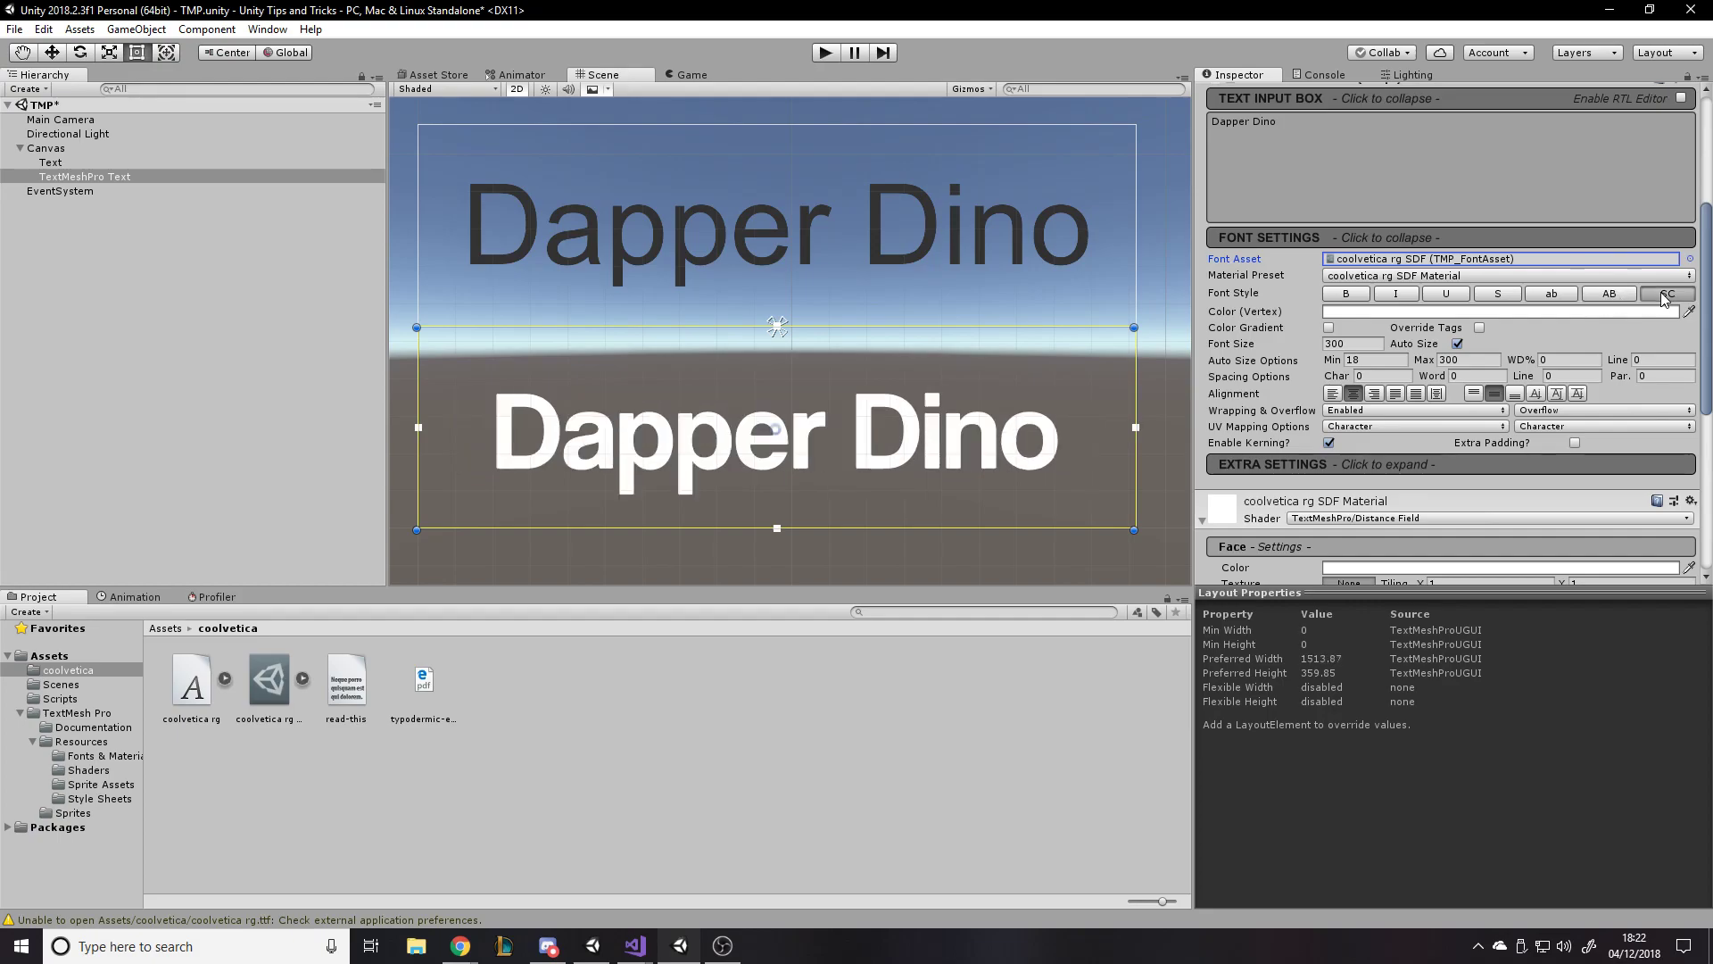
pyautogui.click(1665, 294)
pyautogui.click(1665, 294)
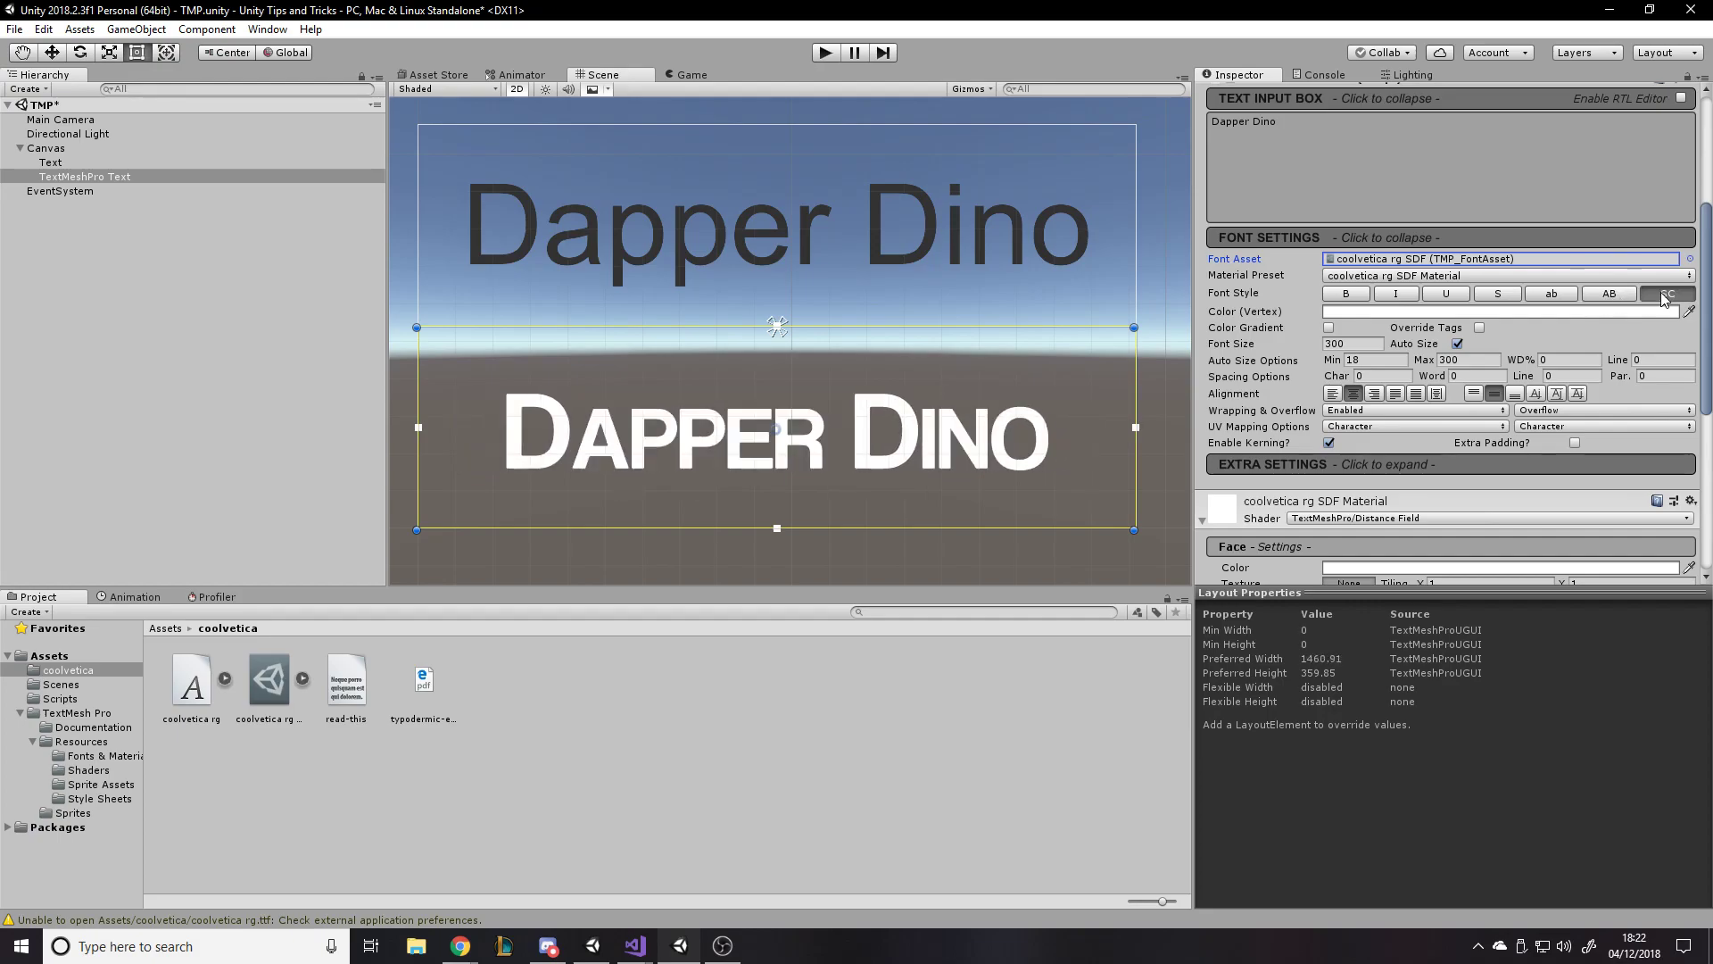
pyautogui.click(1665, 295)
pyautogui.click(1665, 295)
pyautogui.click(1679, 296)
pyautogui.click(1679, 295)
pyautogui.click(1679, 296)
pyautogui.click(1679, 295)
# Toggle the uppercase style repeatedly to compare it with small caps, and leave both styles off.
pyautogui.click(1665, 295)
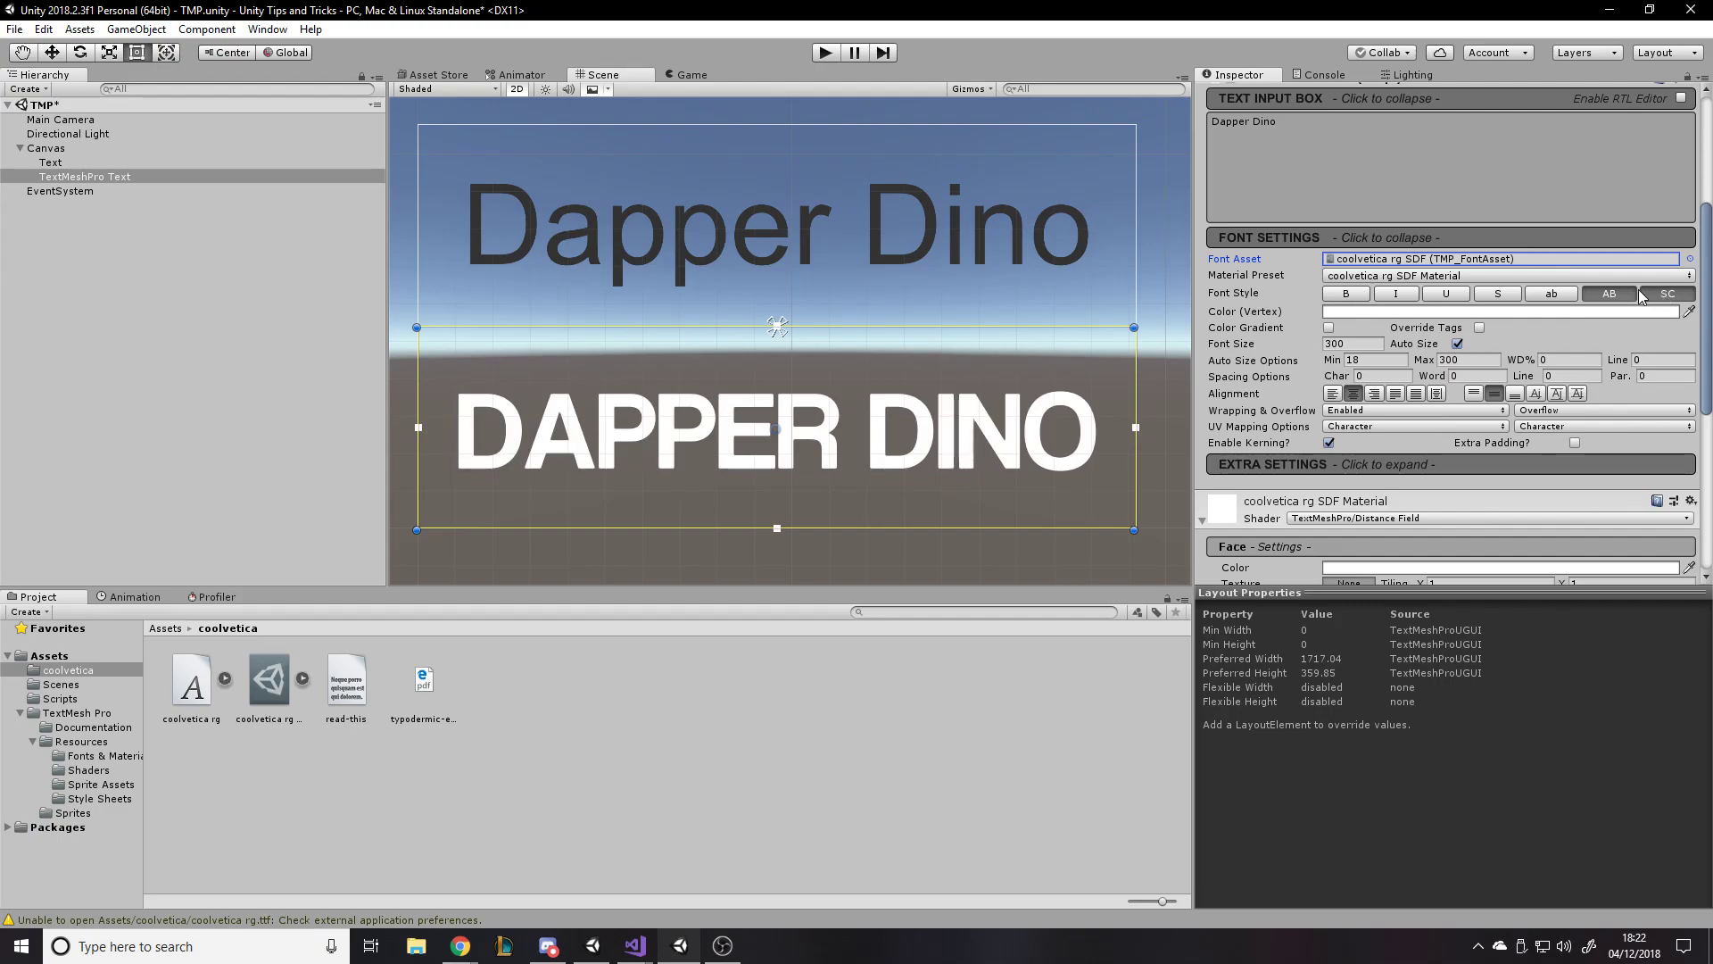
pyautogui.click(1621, 295)
pyautogui.click(1621, 295)
pyautogui.click(1621, 294)
pyautogui.click(1620, 293)
pyautogui.click(1620, 293)
pyautogui.click(1620, 293)
pyautogui.click(1620, 293)
pyautogui.click(1620, 293)
pyautogui.click(1620, 293)
pyautogui.click(1621, 293)
pyautogui.click(1621, 293)
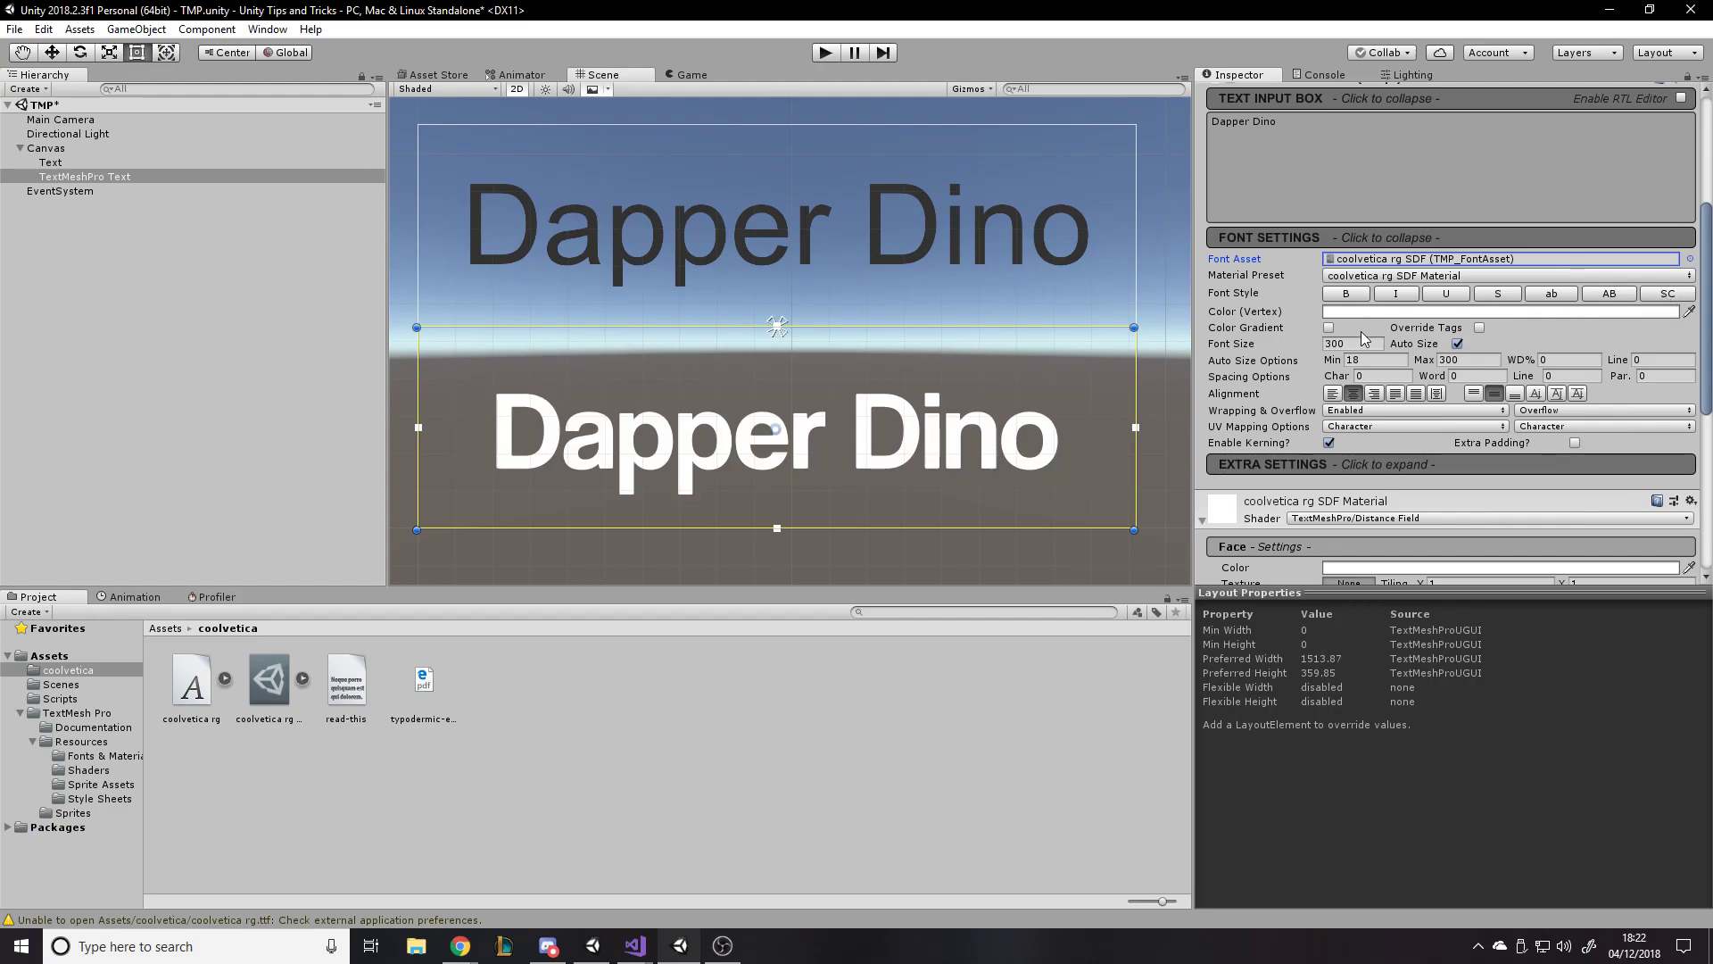
# Try a color gradient with a red and a black top-left color on the TextMeshPro Text, restore white and disable the gradient.
pyautogui.click(1329, 327)
pyautogui.click(1329, 327)
pyautogui.click(1328, 327)
pyautogui.click(1340, 360)
pyautogui.moveTo(1401, 357); pyautogui.dragTo(1410, 348)
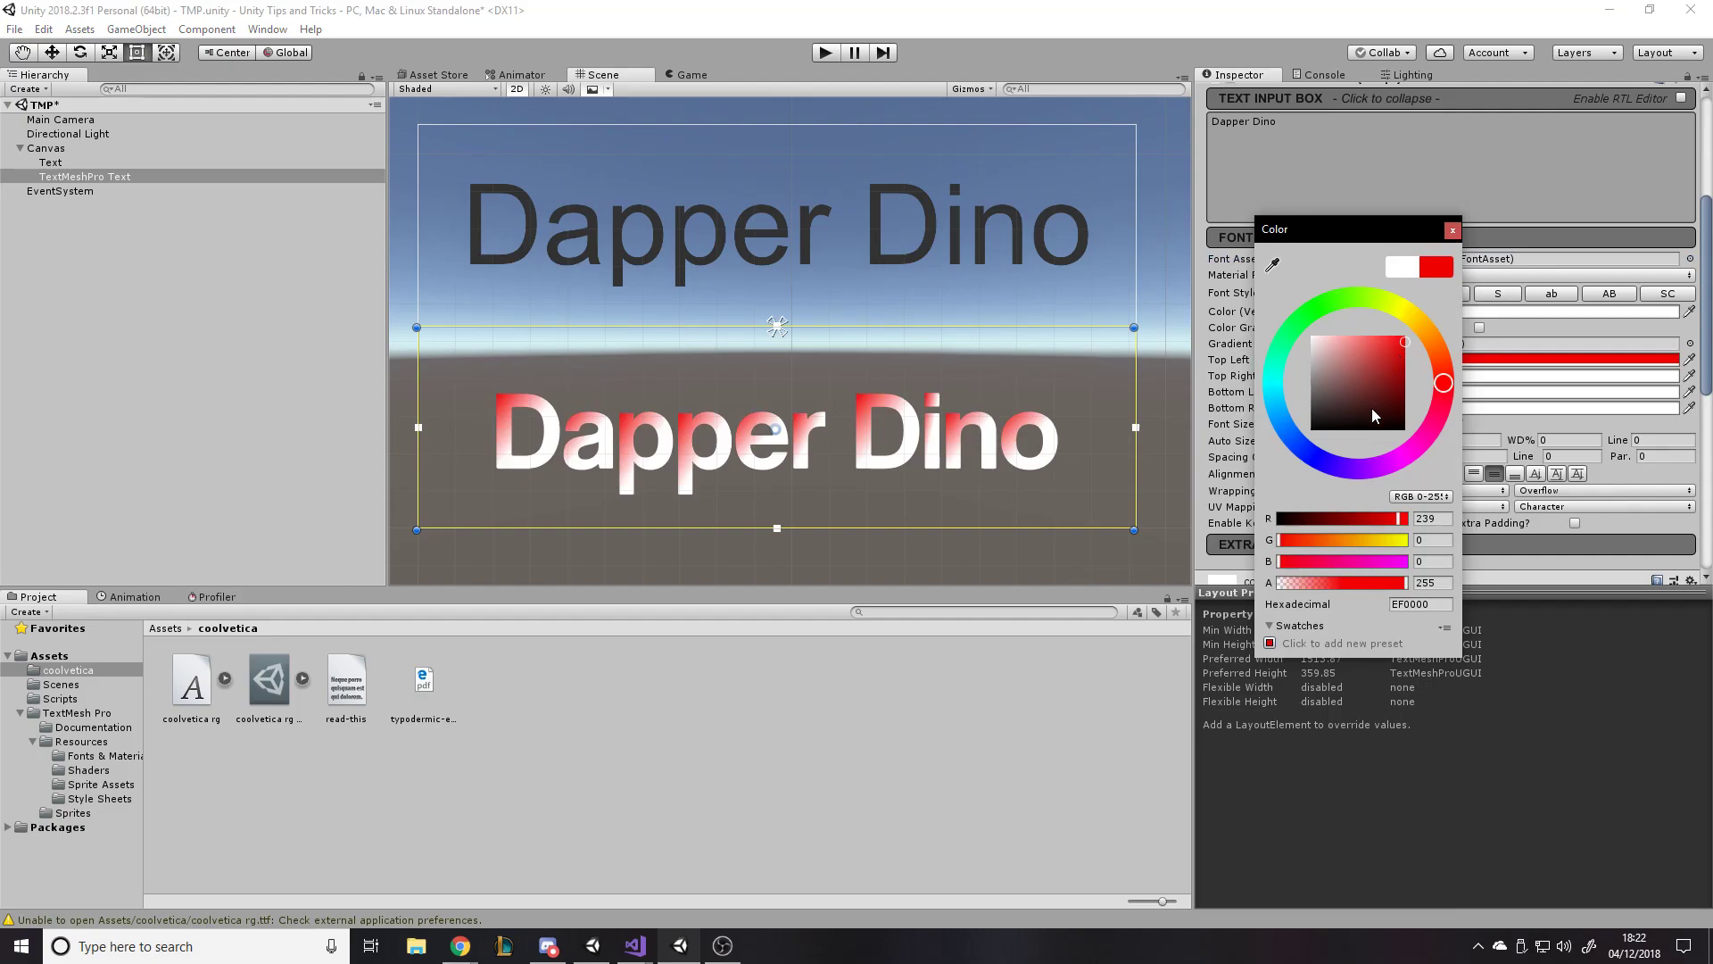
pyautogui.moveTo(1376, 418); pyautogui.dragTo(1400, 416)
pyautogui.click(1401, 266)
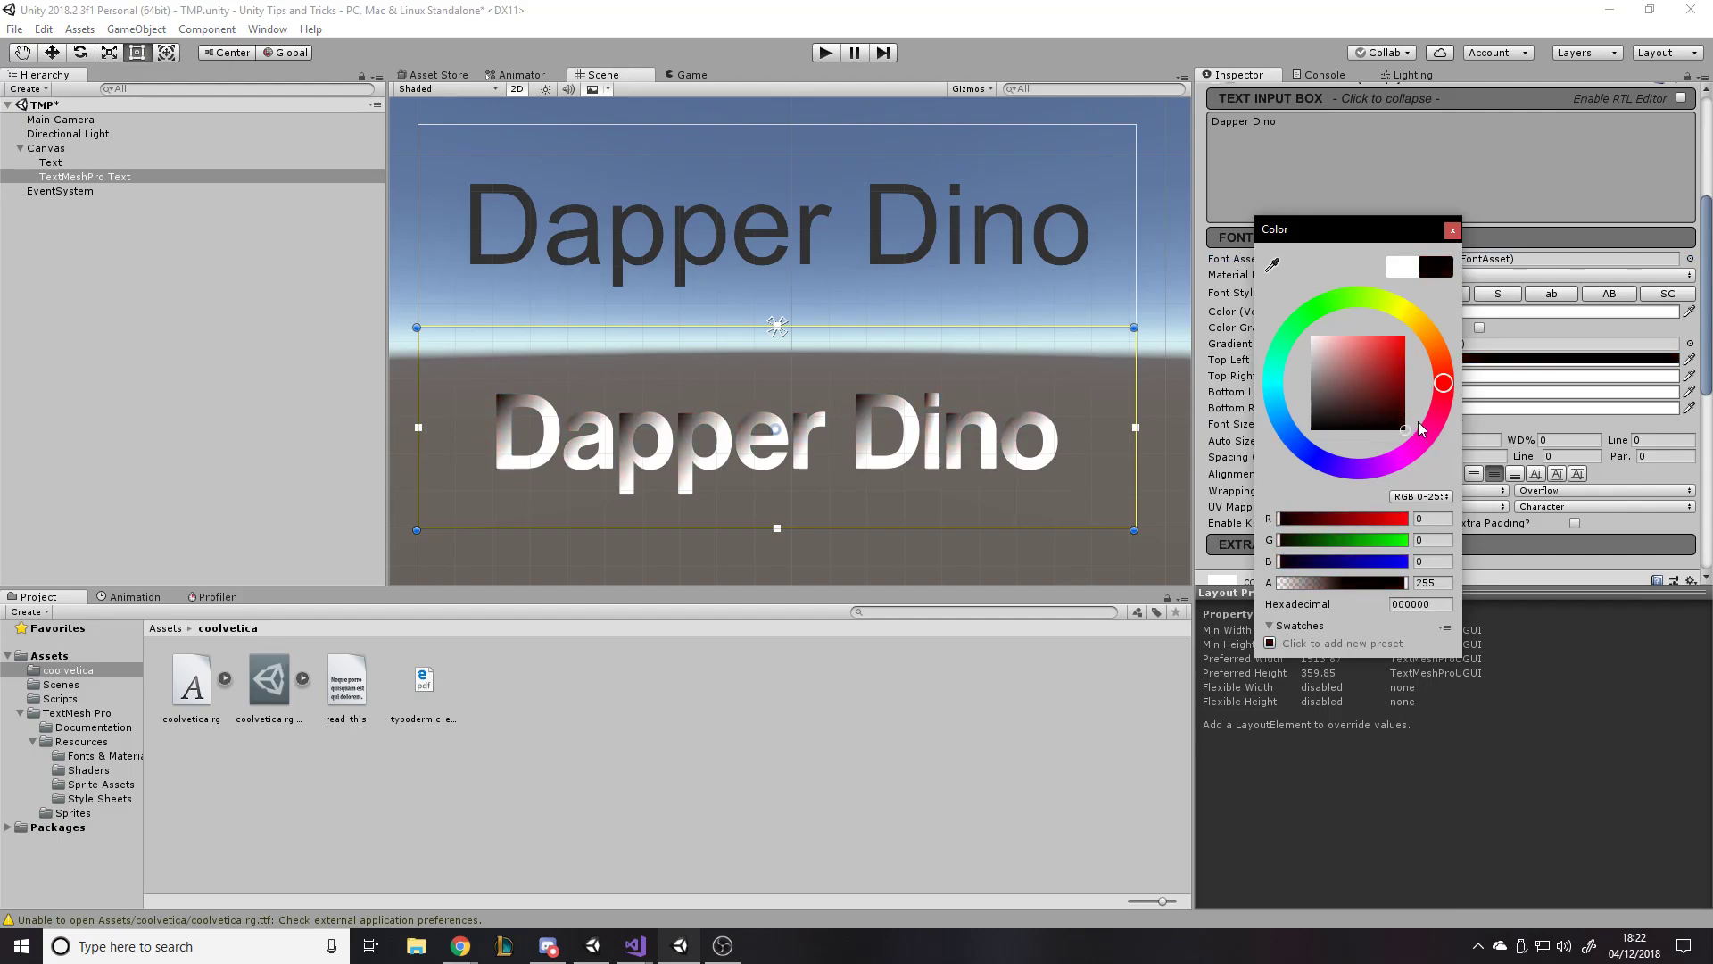
pyautogui.click(1453, 230)
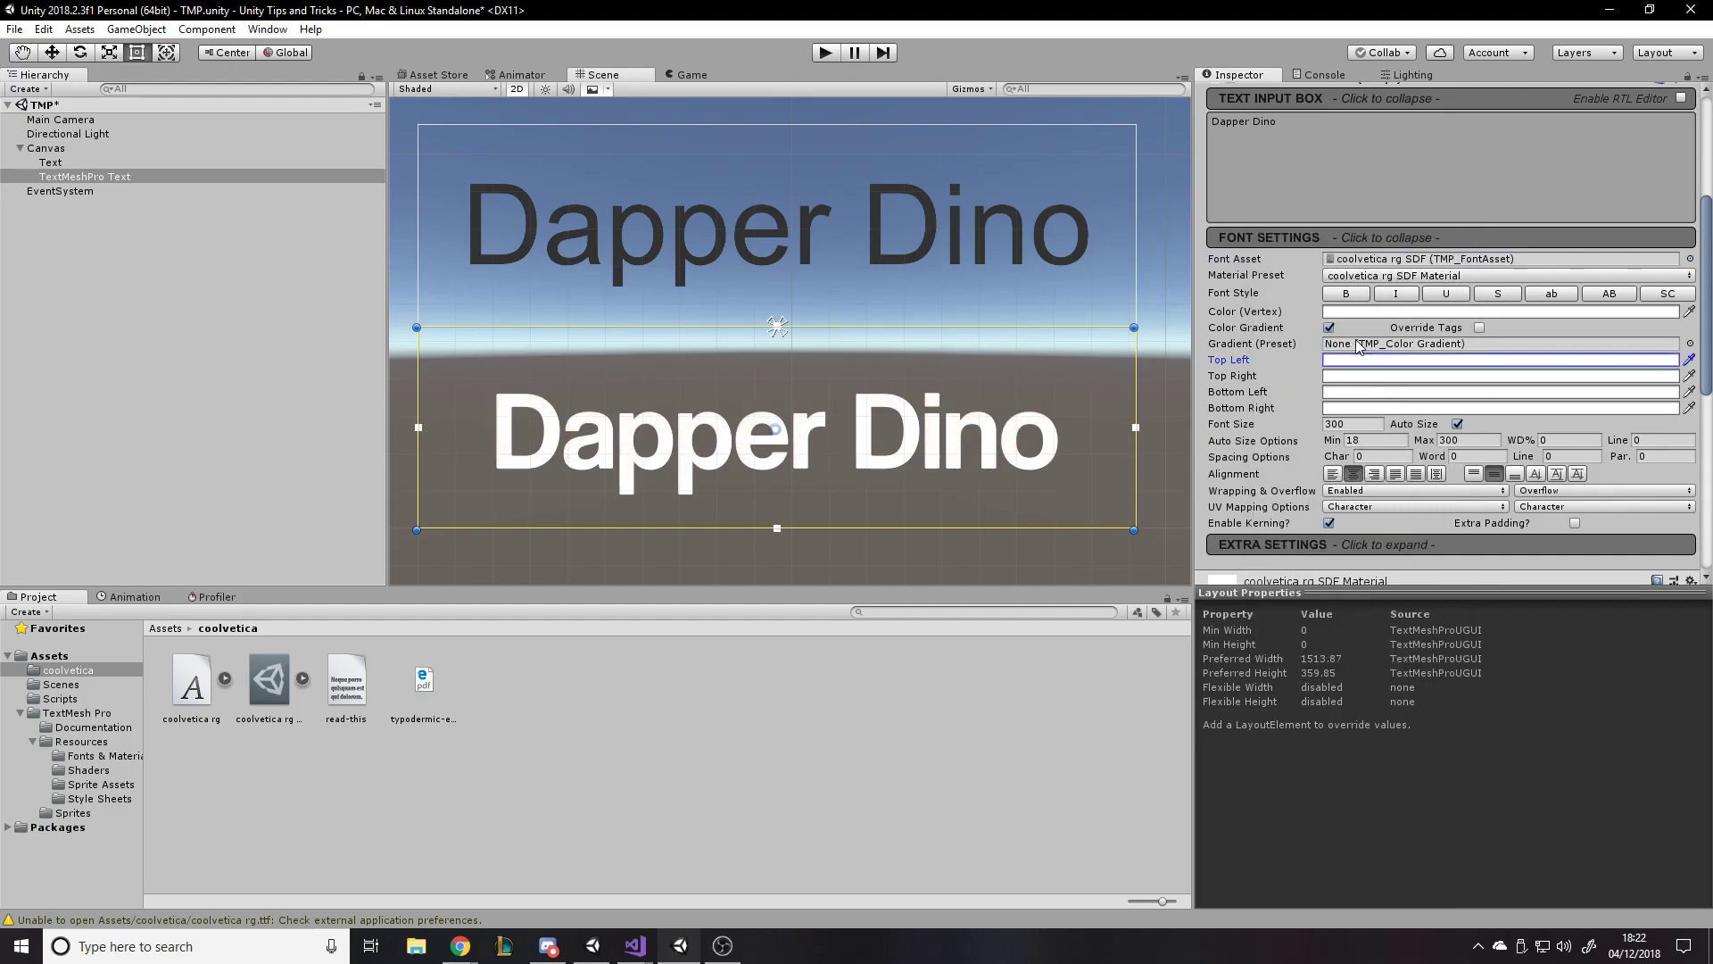
pyautogui.click(1329, 327)
# Select the standard Text, try a Best Fit minimum size of 0 and set it back to 4.
pyautogui.scroll(-2, 1256, 381)
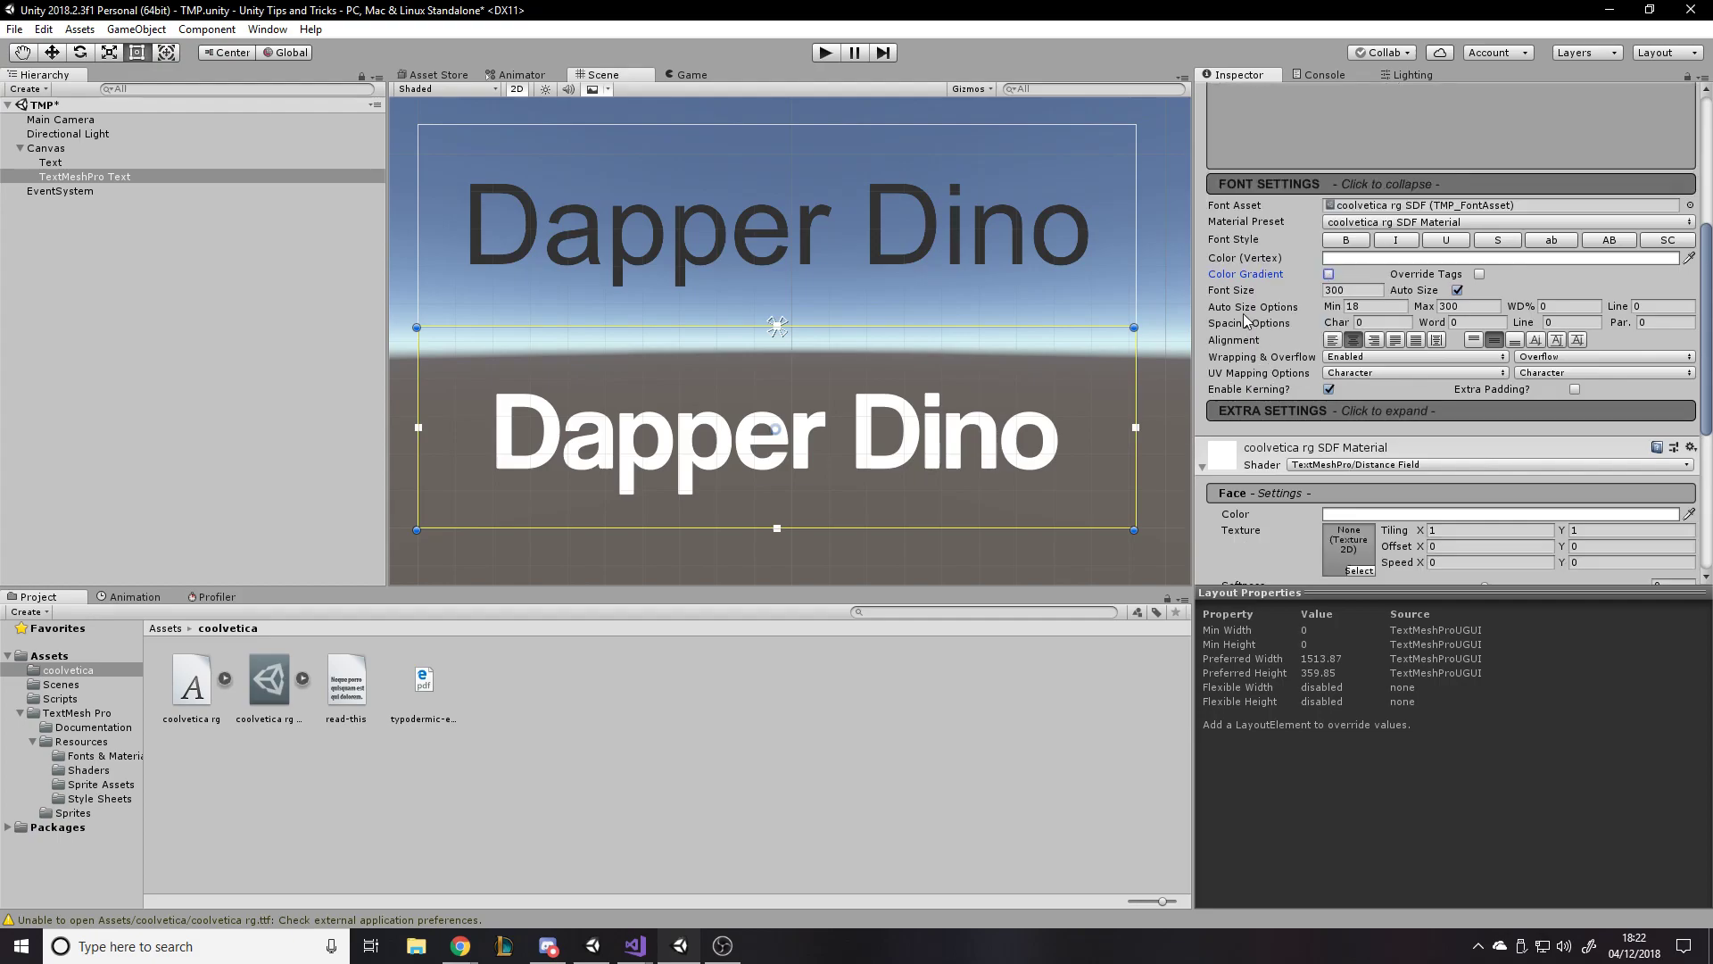
pyautogui.click(116, 163)
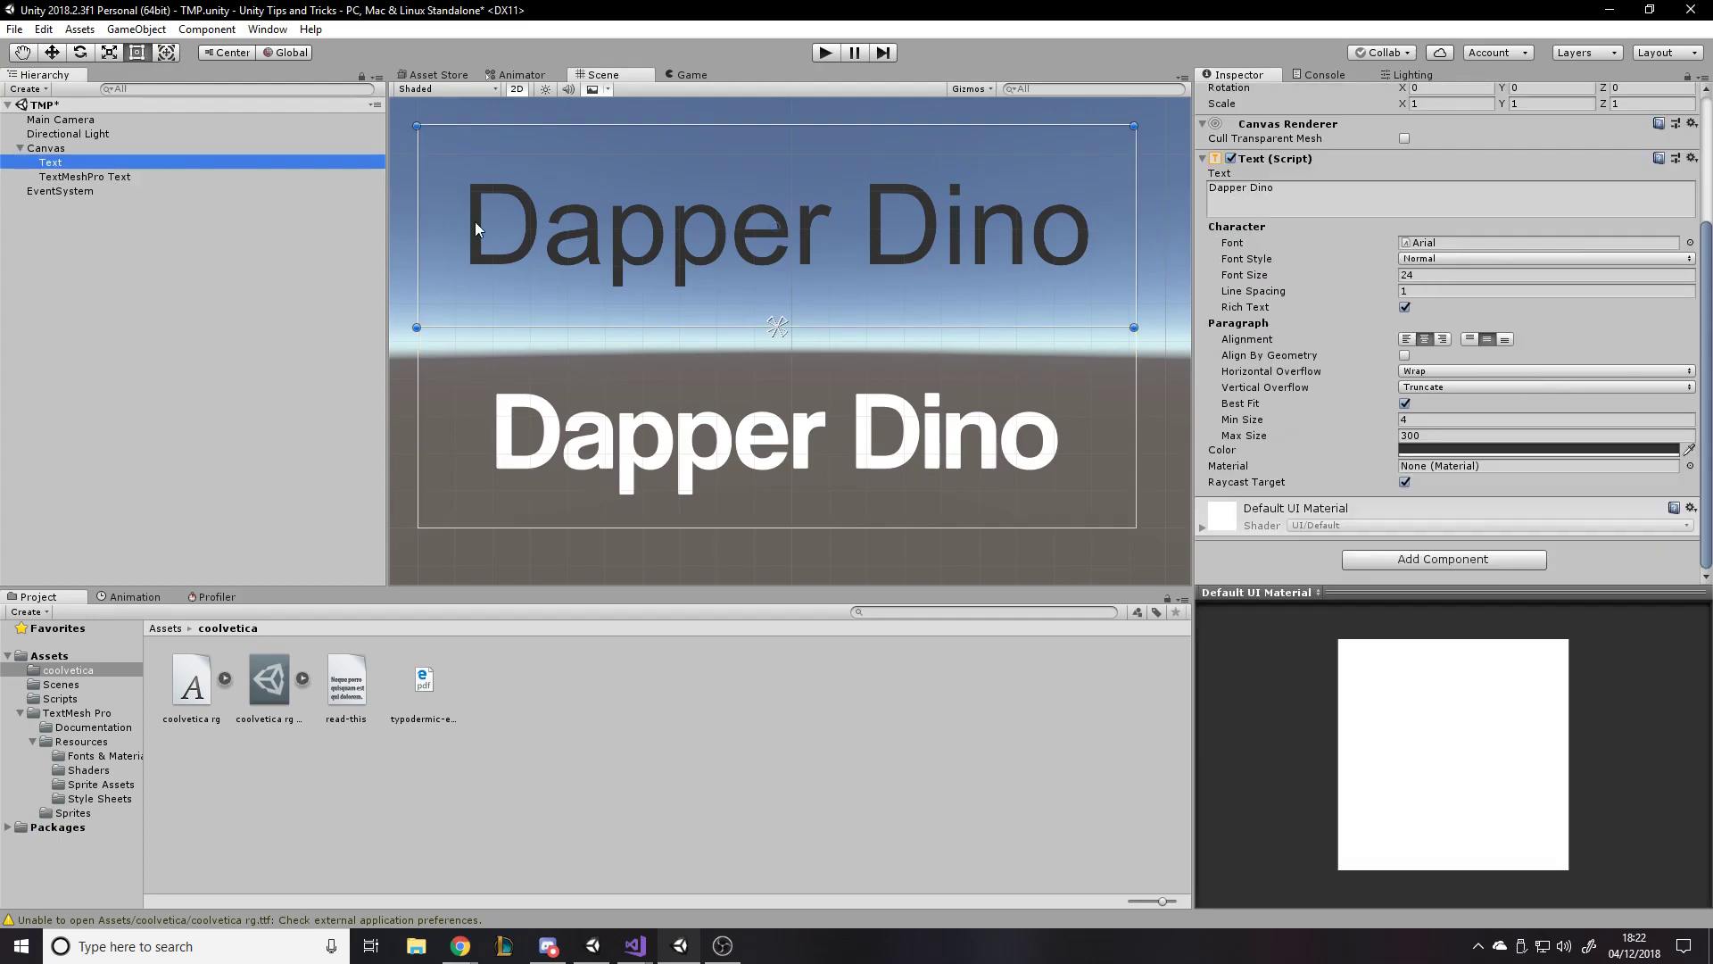
pyautogui.click(1261, 437)
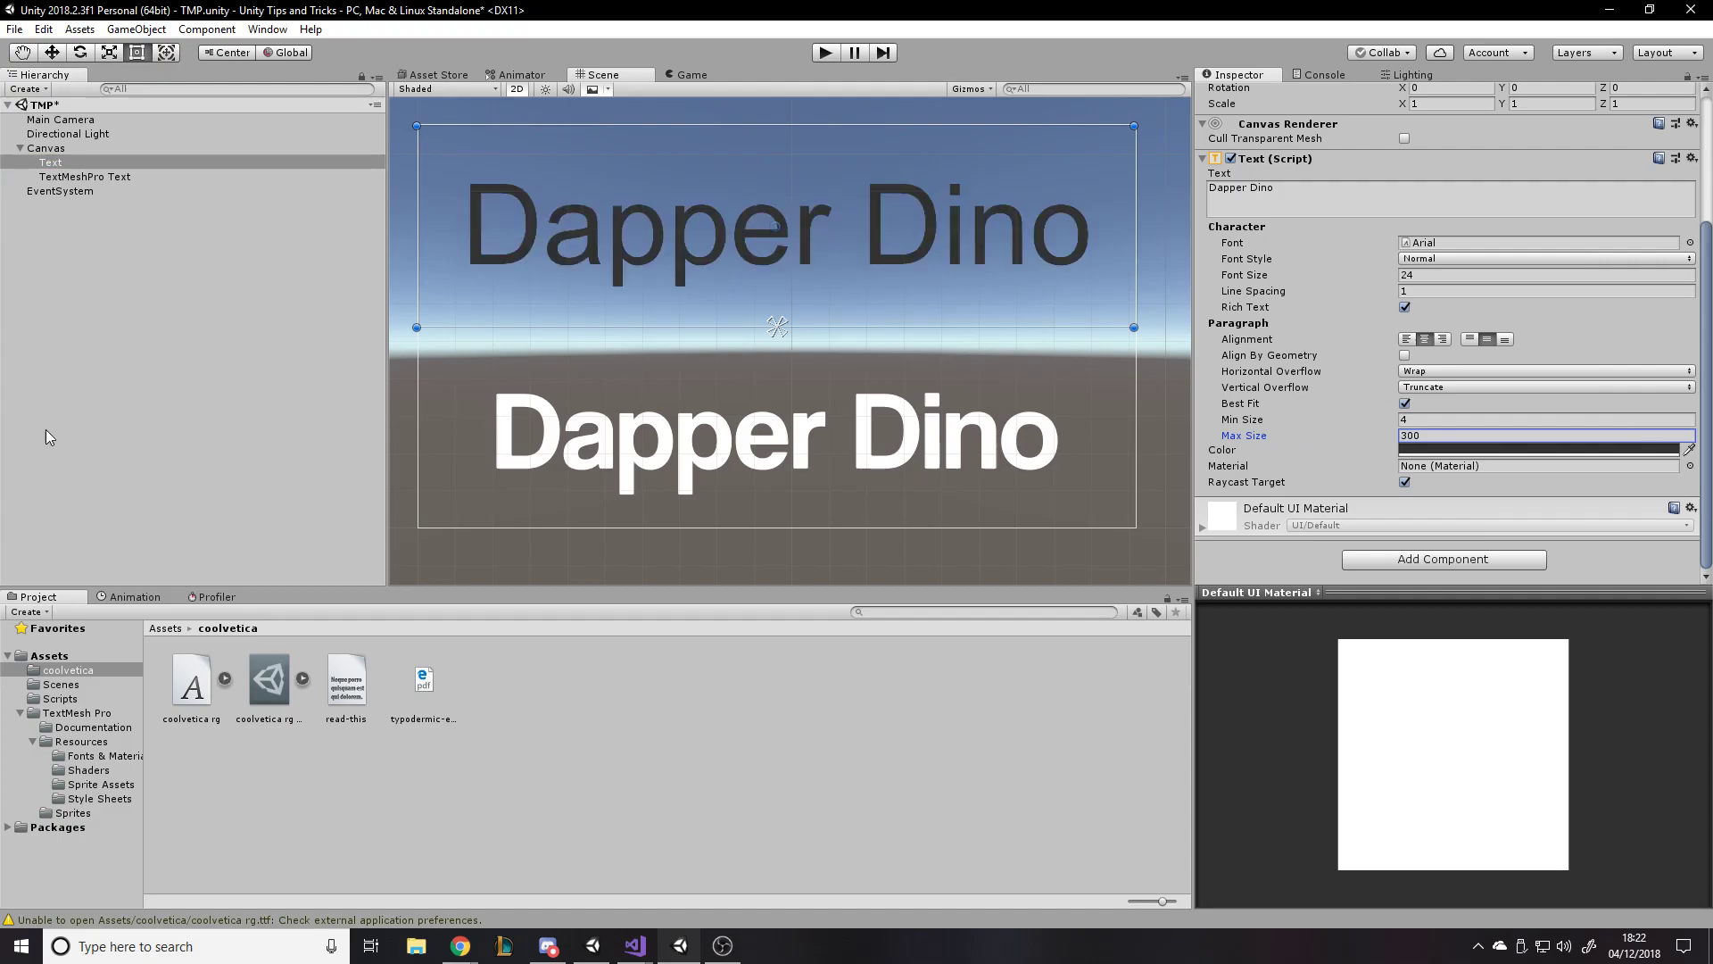
pyautogui.click(1218, 423)
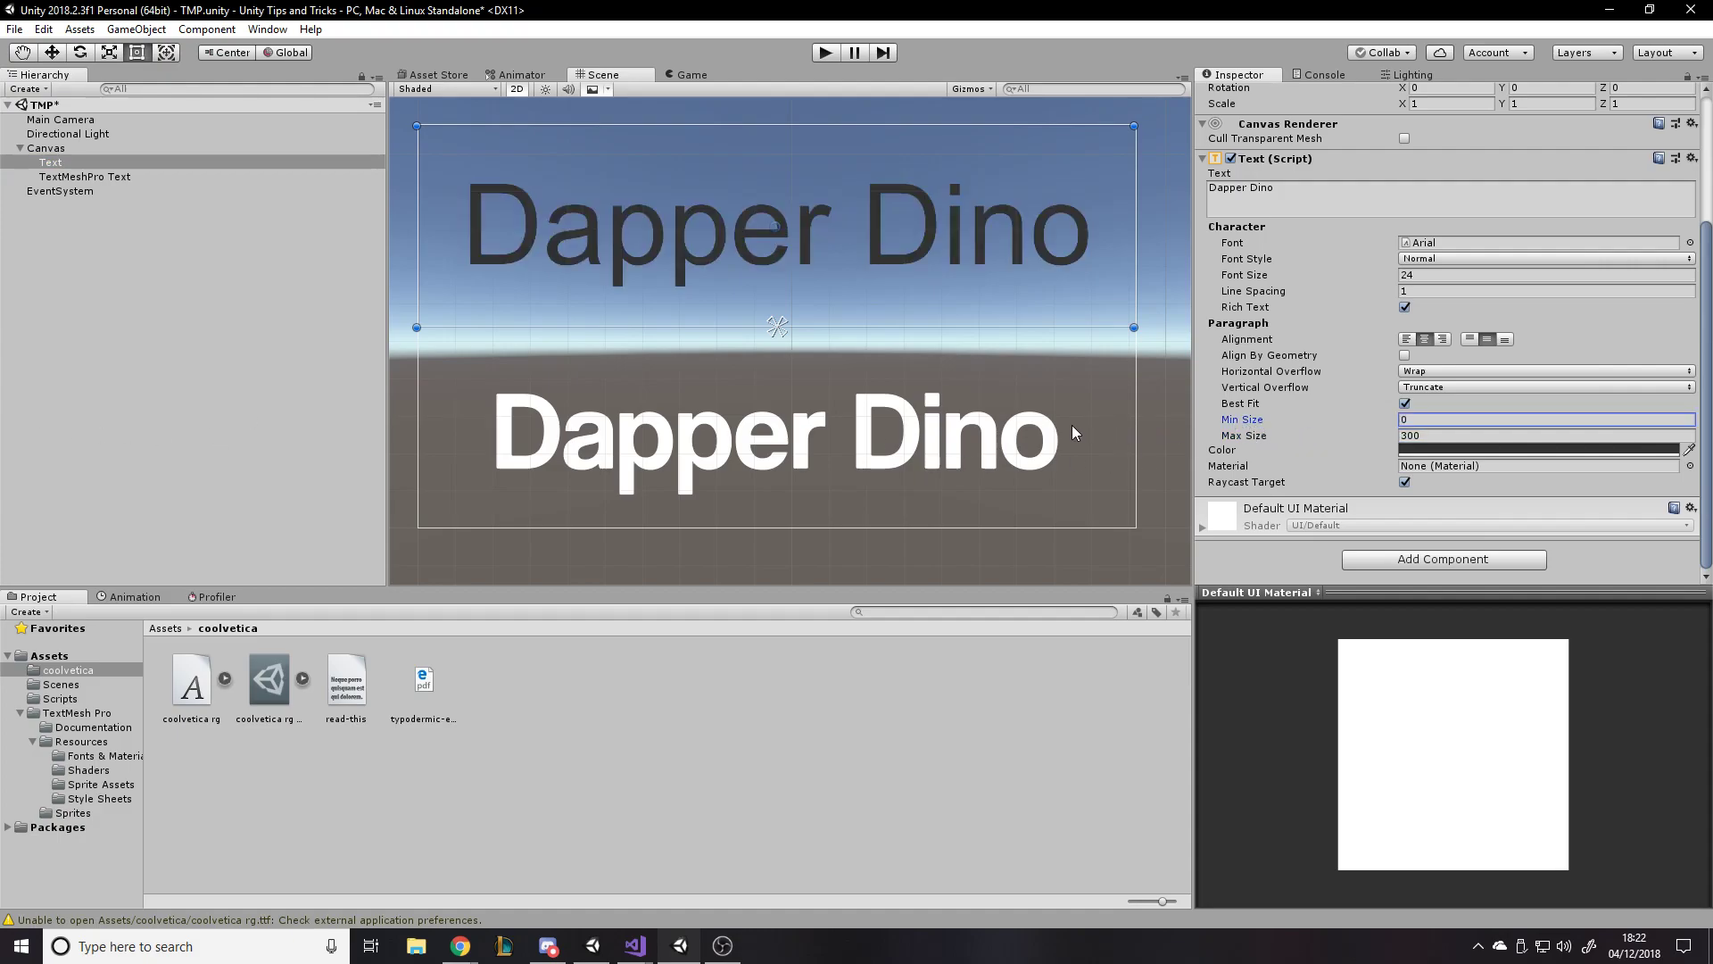
pyautogui.write('4')
# Try larger Auto Size maximums up to 999999 on the TextMeshPro Text and set the maximum back to 300.
pyautogui.click(98, 177)
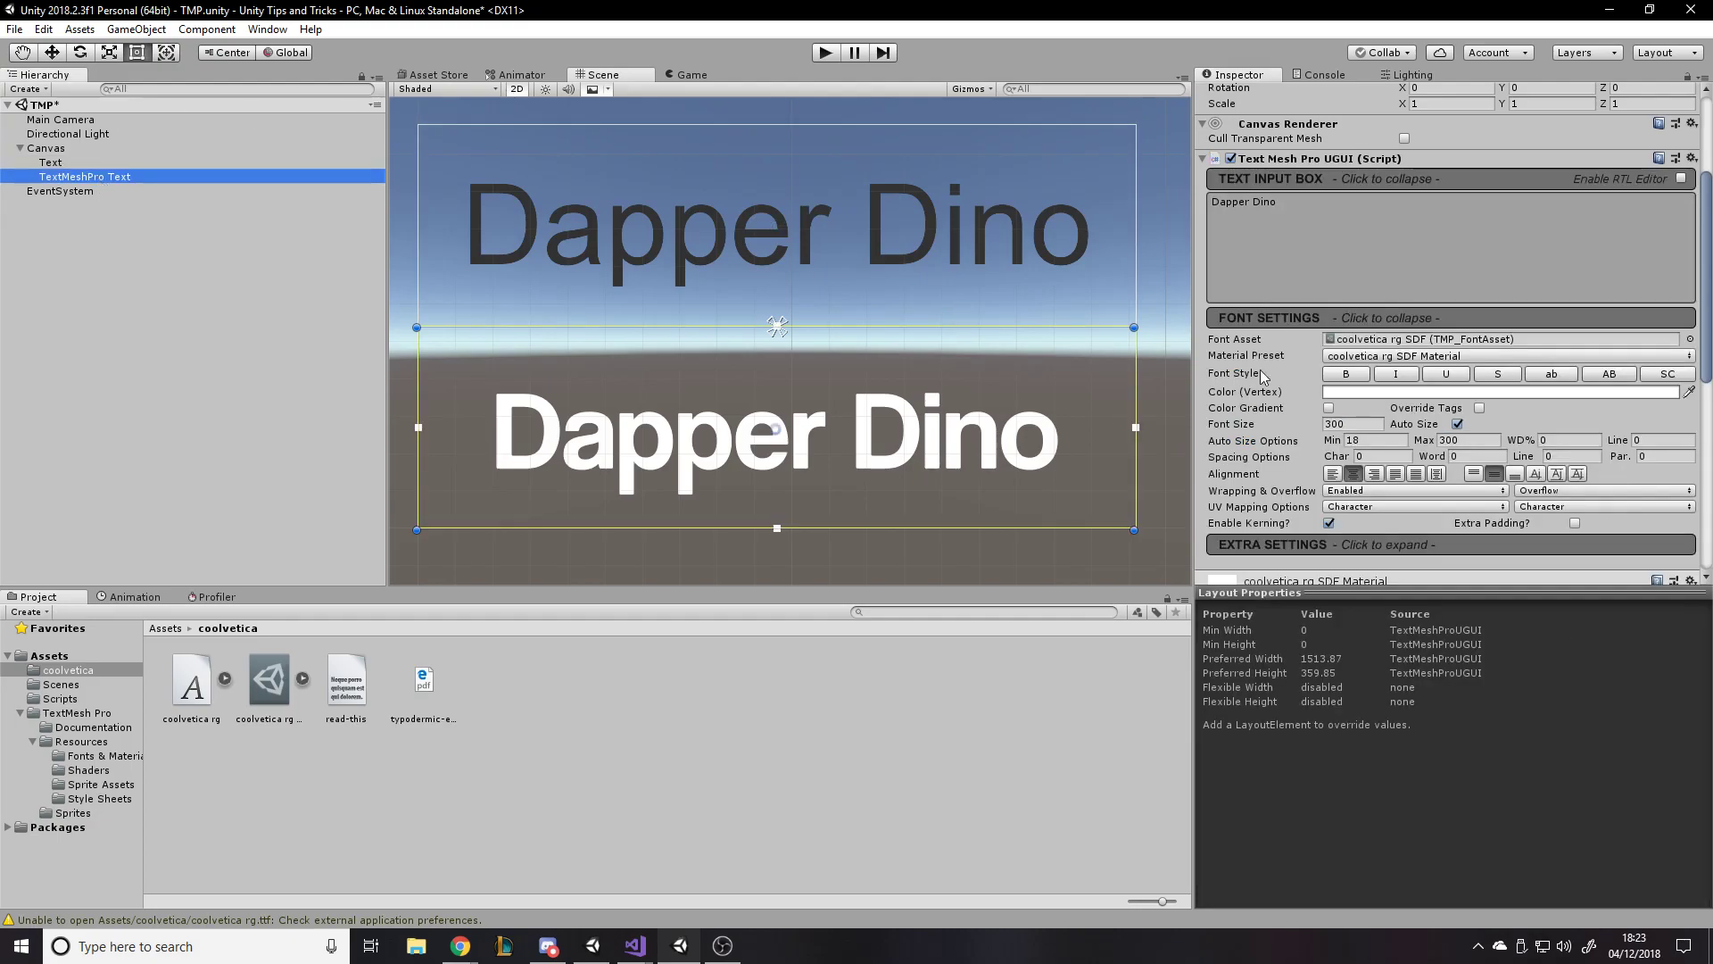
pyautogui.click(1436, 440)
pyautogui.moveTo(1438, 442); pyautogui.dragTo(724, 713)
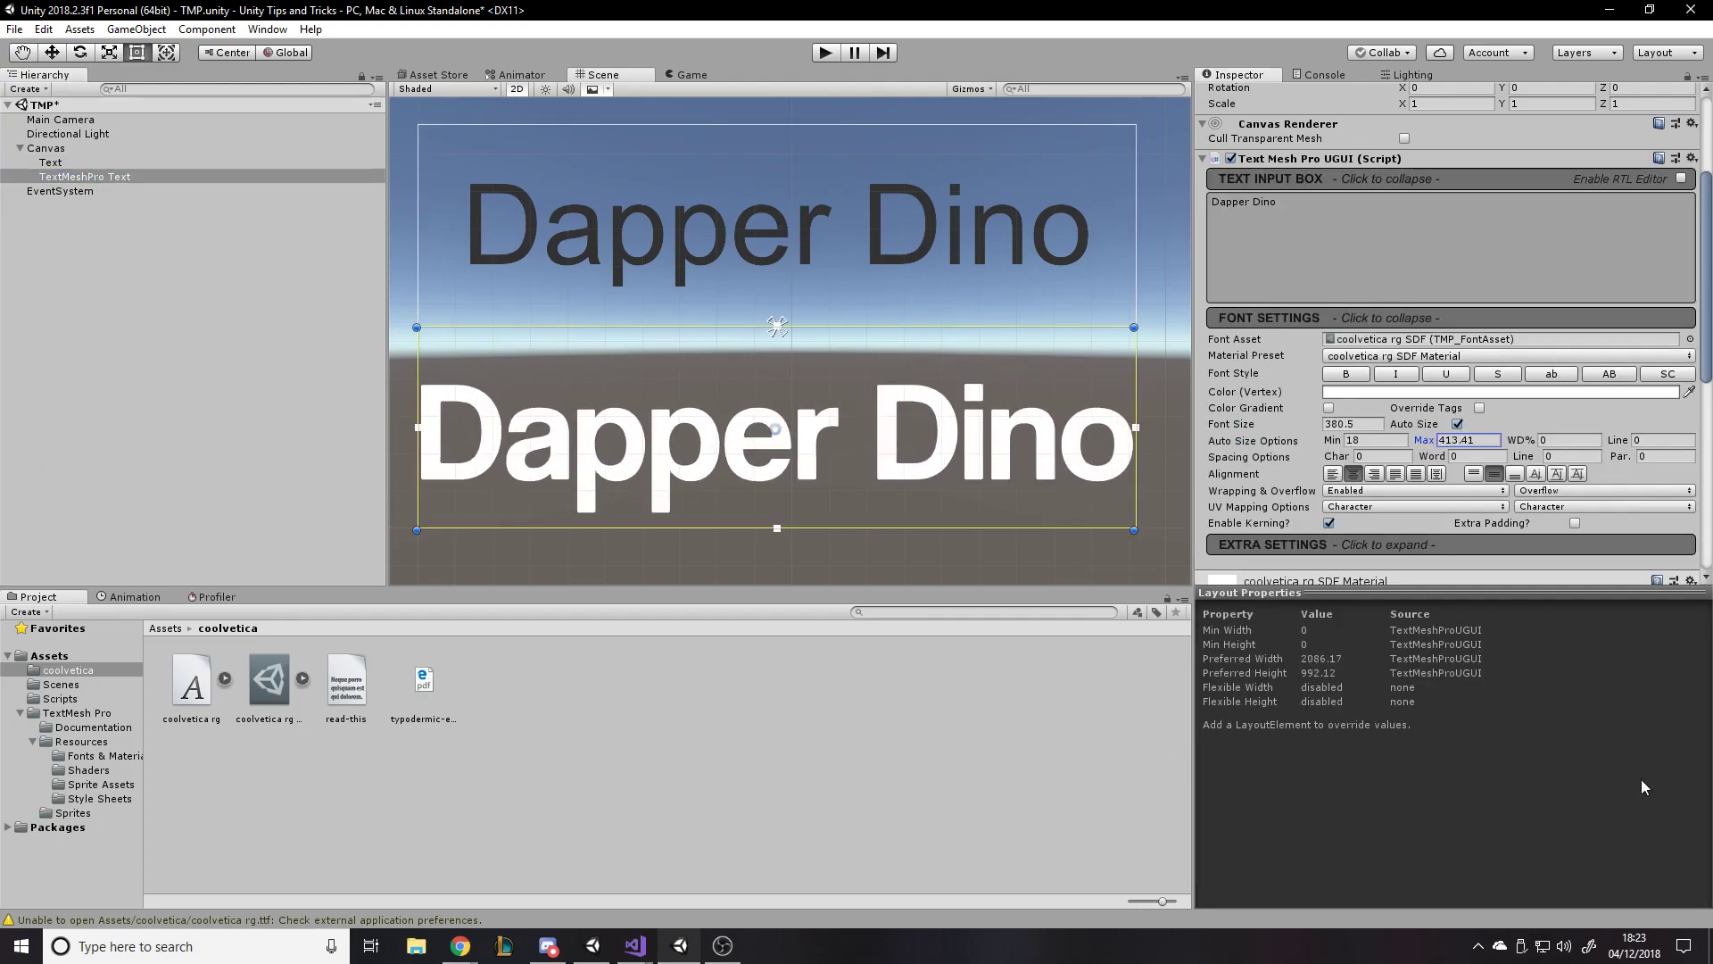
pyautogui.doubleClick(1492, 441)
pyautogui.write('999999')
pyautogui.press('Return')
pyautogui.write('300')
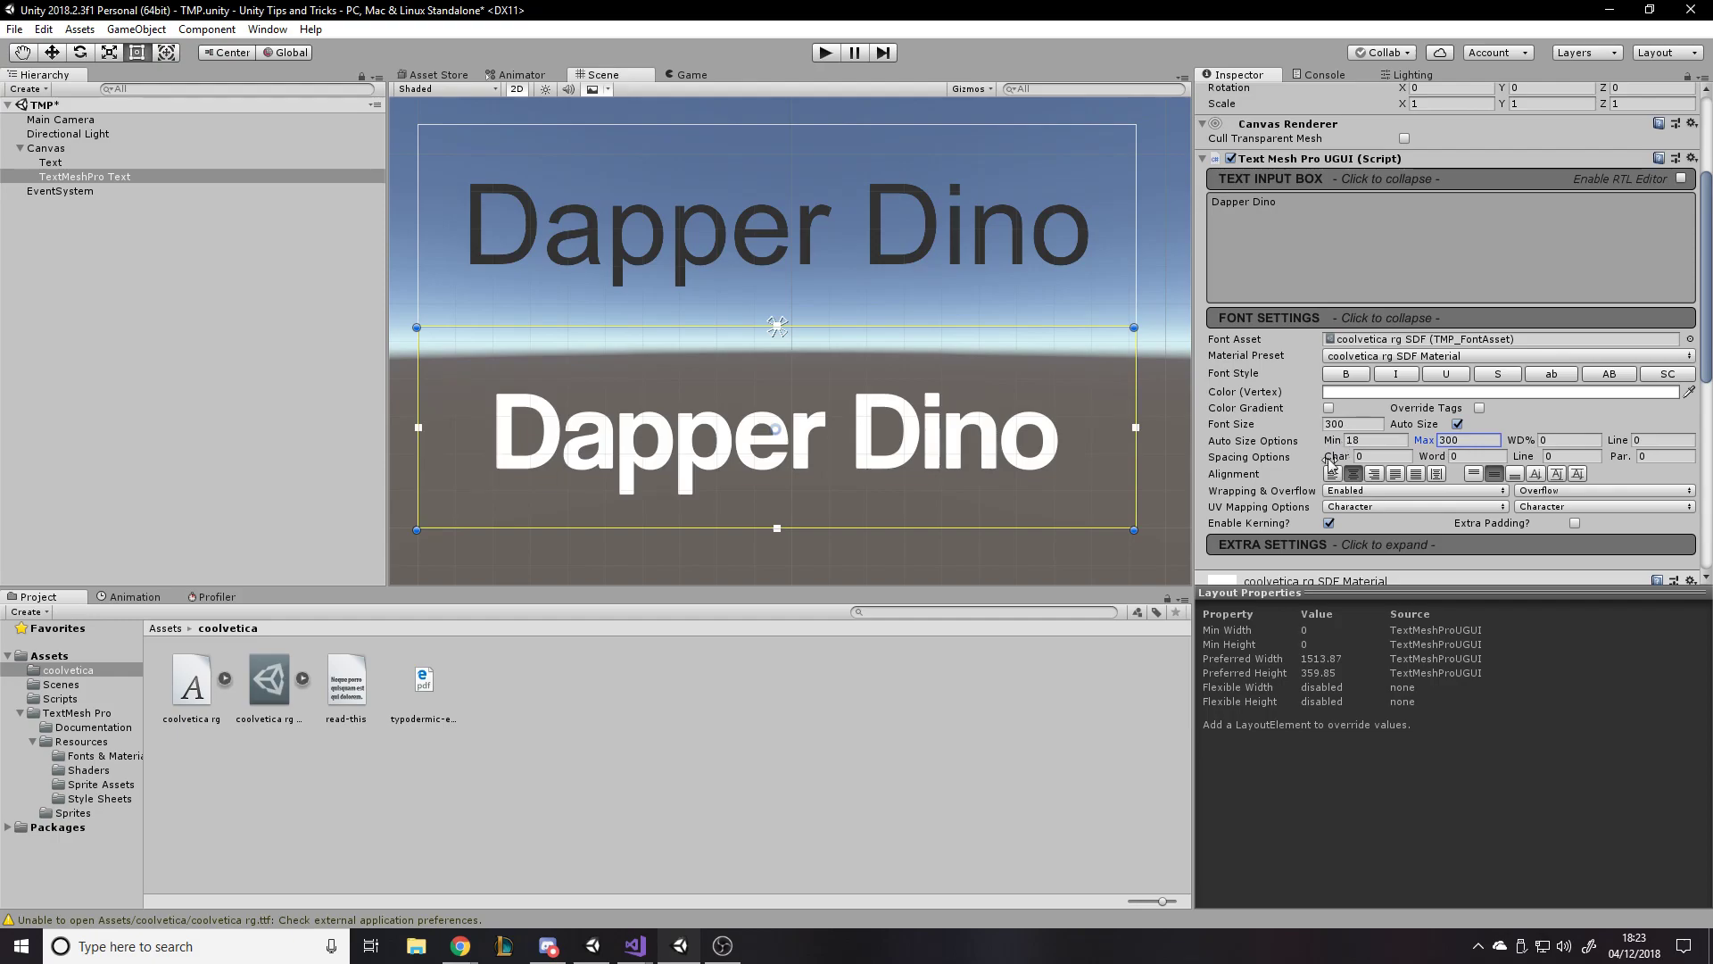
# Compare both texts' alignment options, try Baseline, Midline and Capline on the TextMeshPro Text and restore the middle vertical alignment.
pyautogui.click(1437, 475)
pyautogui.click(77, 164)
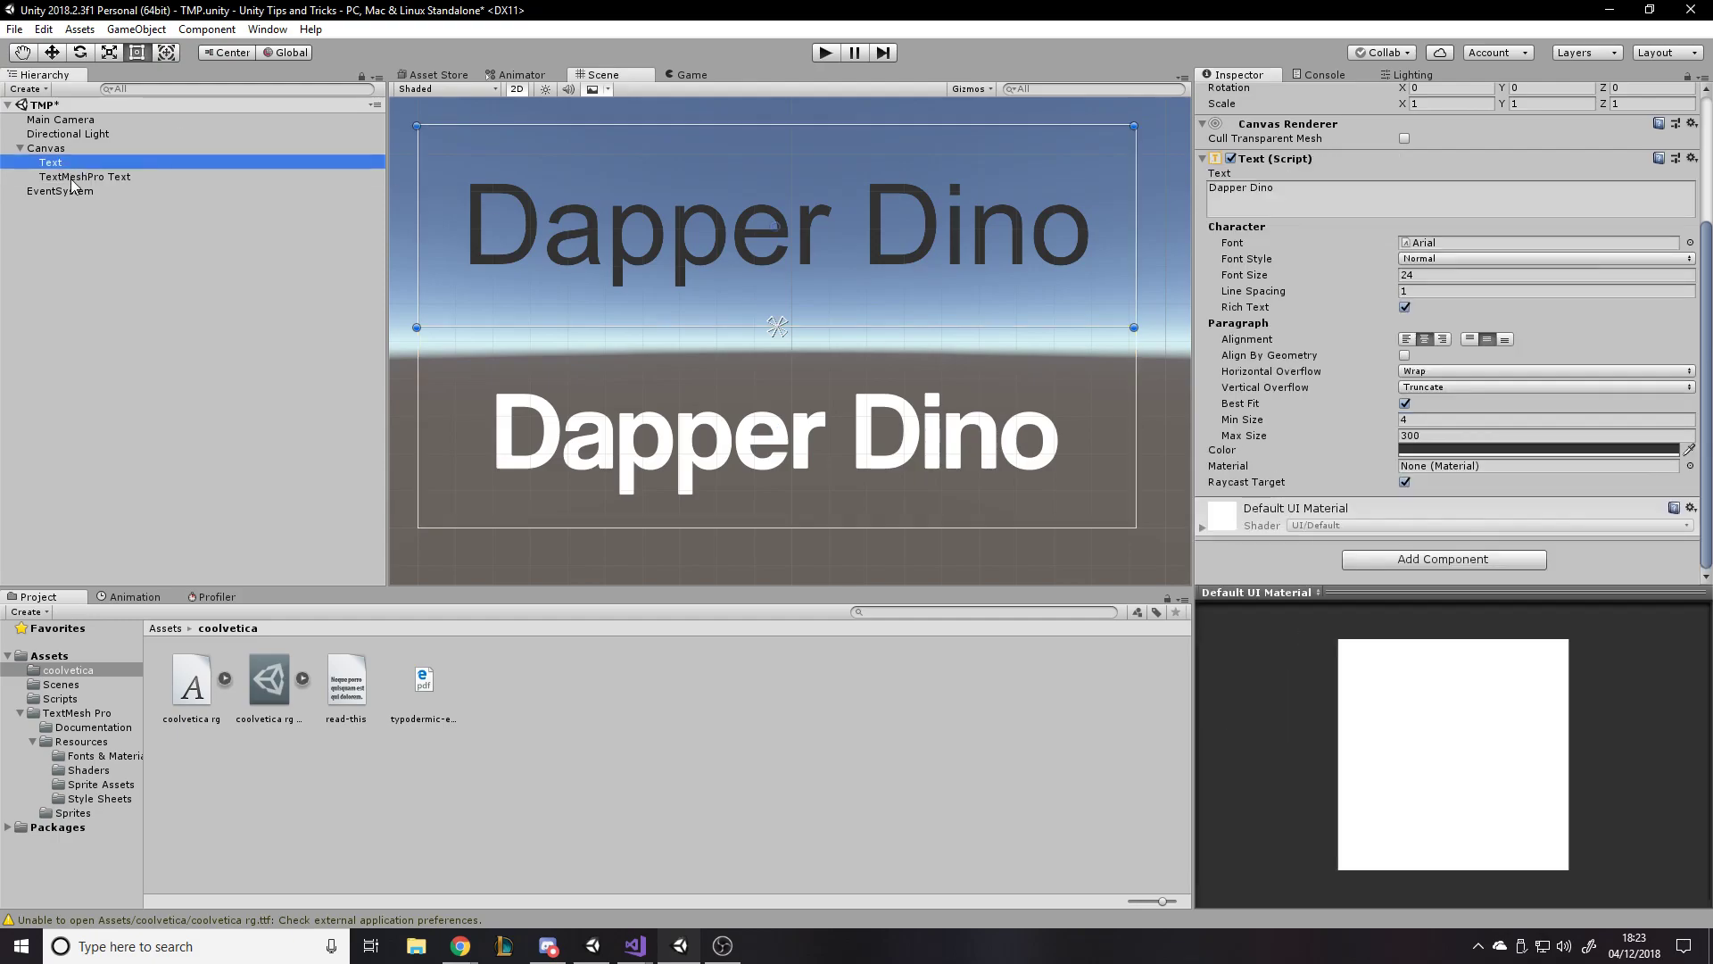
pyautogui.click(71, 178)
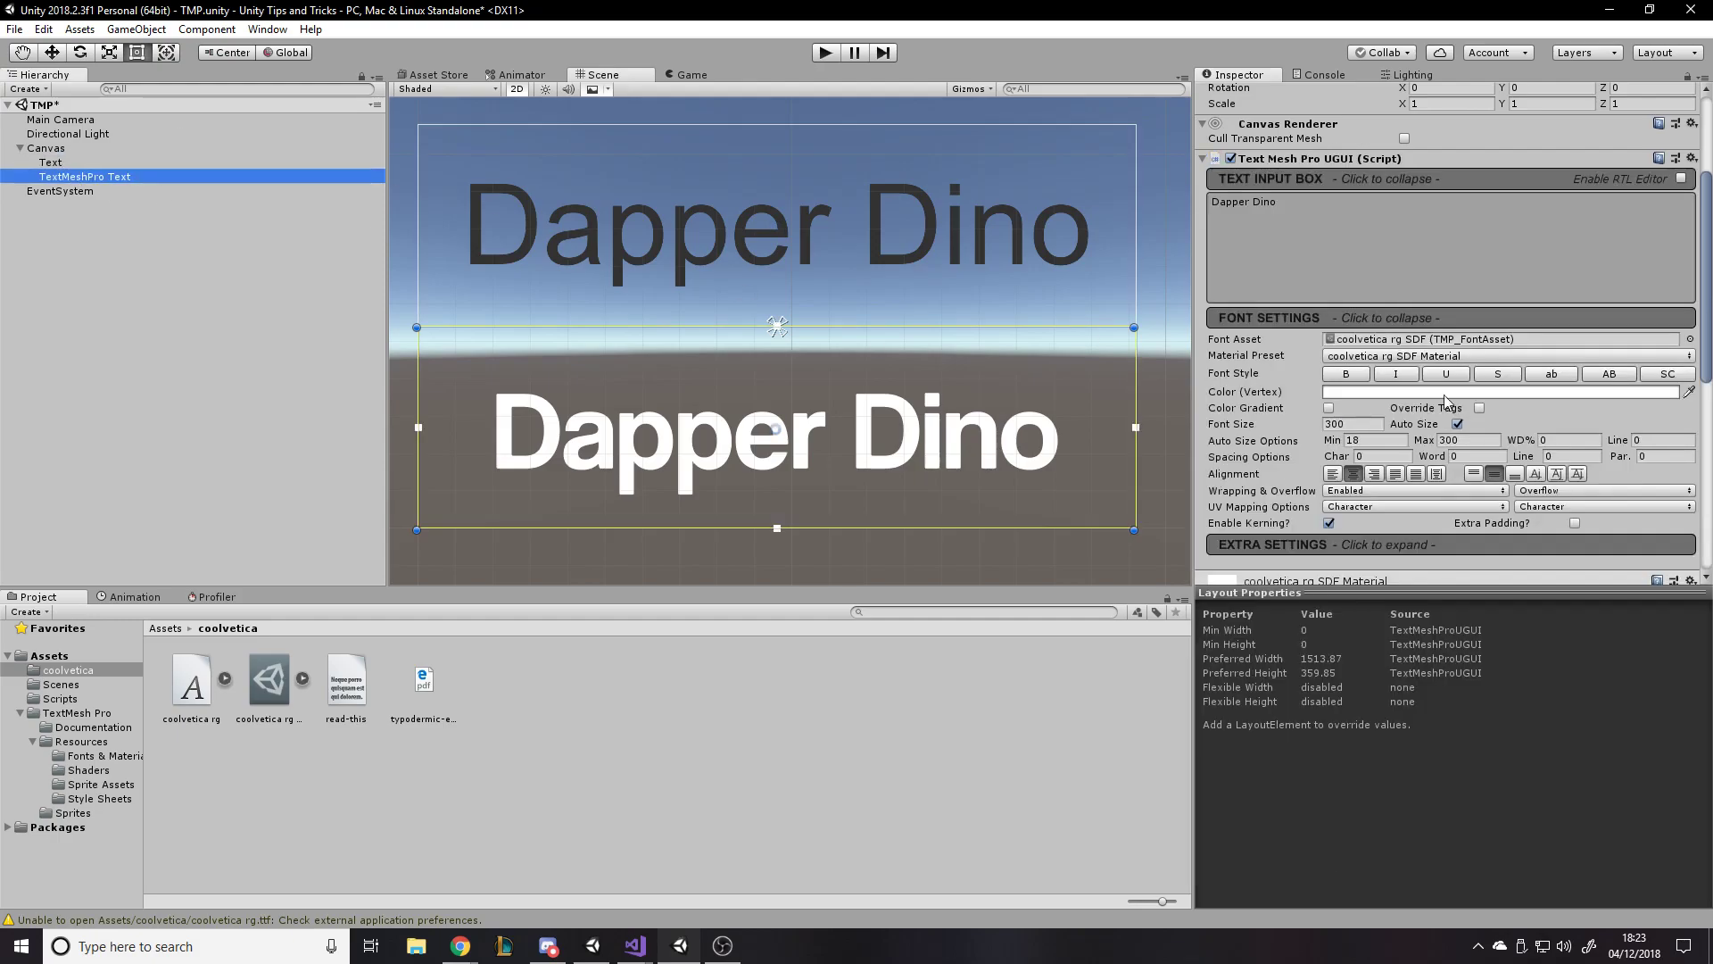
pyautogui.click(1536, 475)
pyautogui.click(1557, 475)
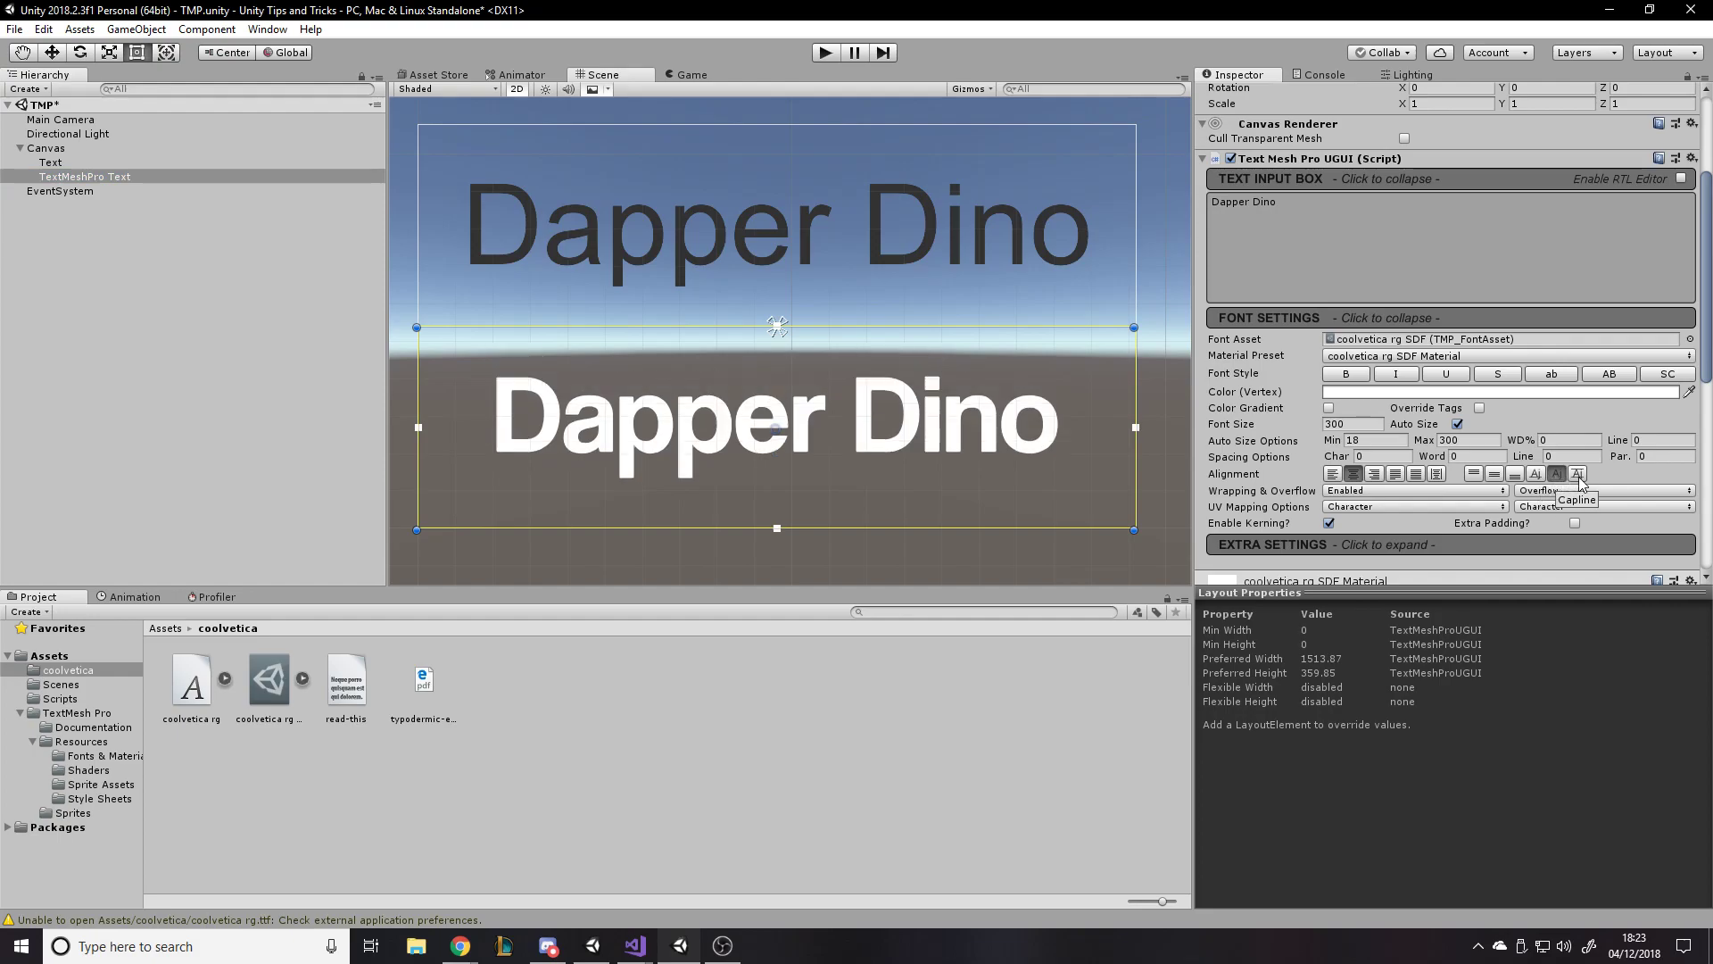
pyautogui.click(1577, 475)
pyautogui.click(1537, 474)
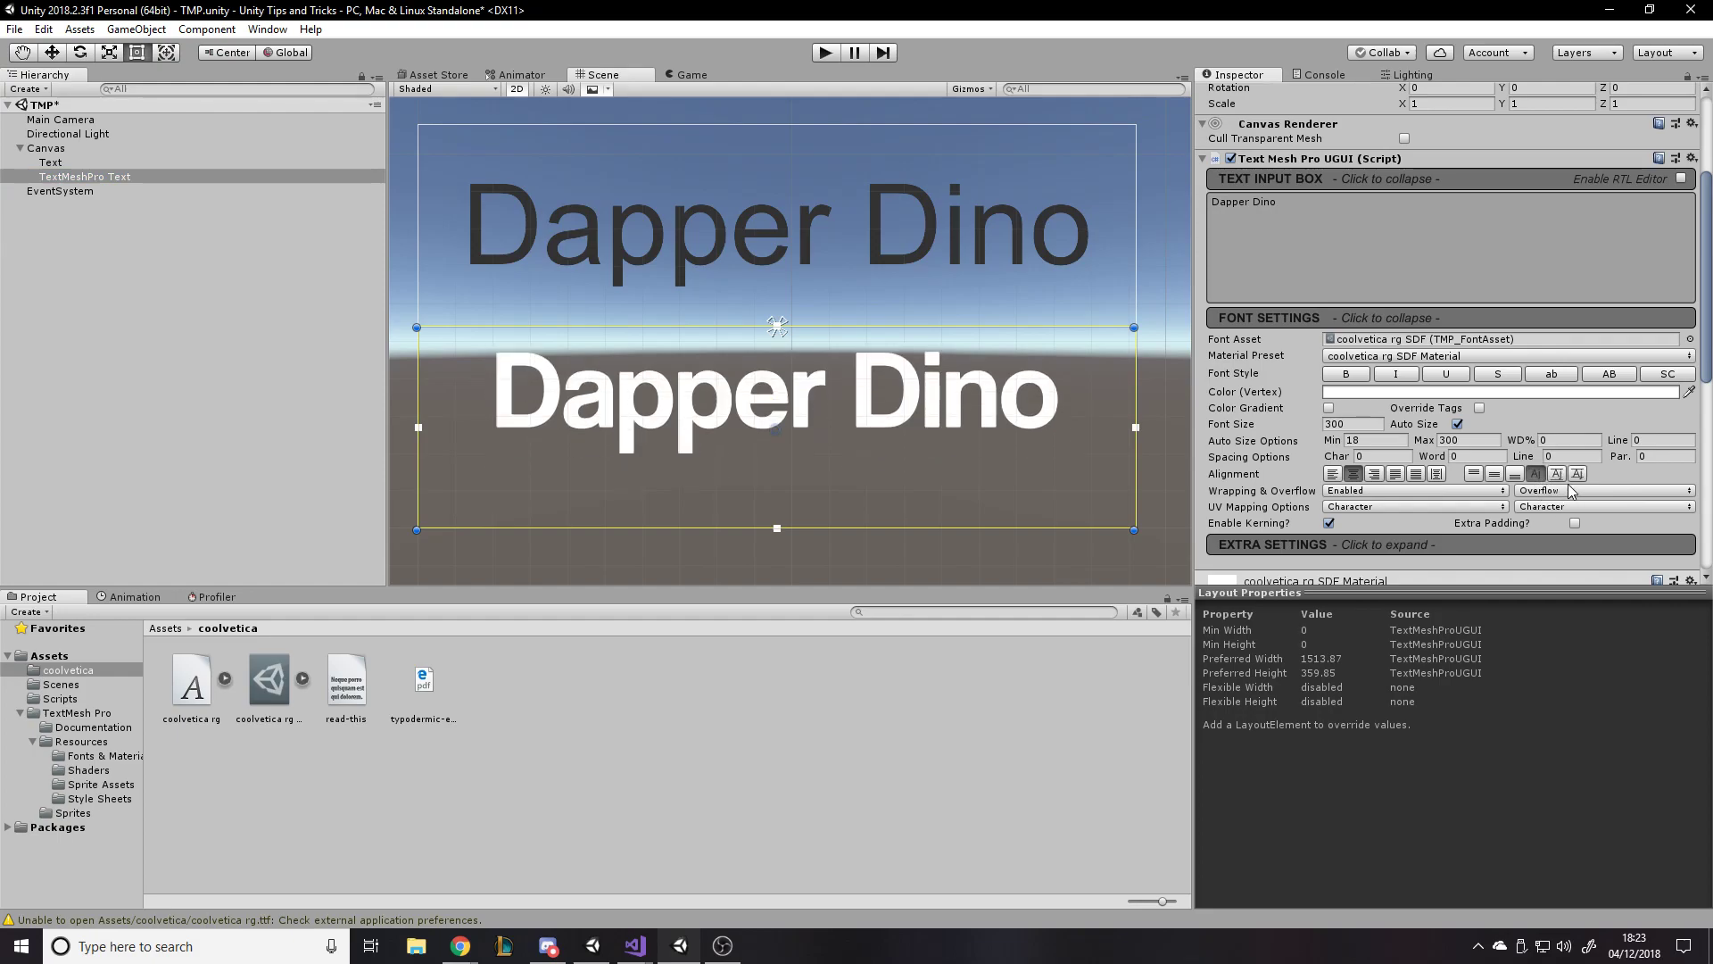
pyautogui.click(1578, 474)
pyautogui.click(1485, 475)
pyautogui.click(1497, 475)
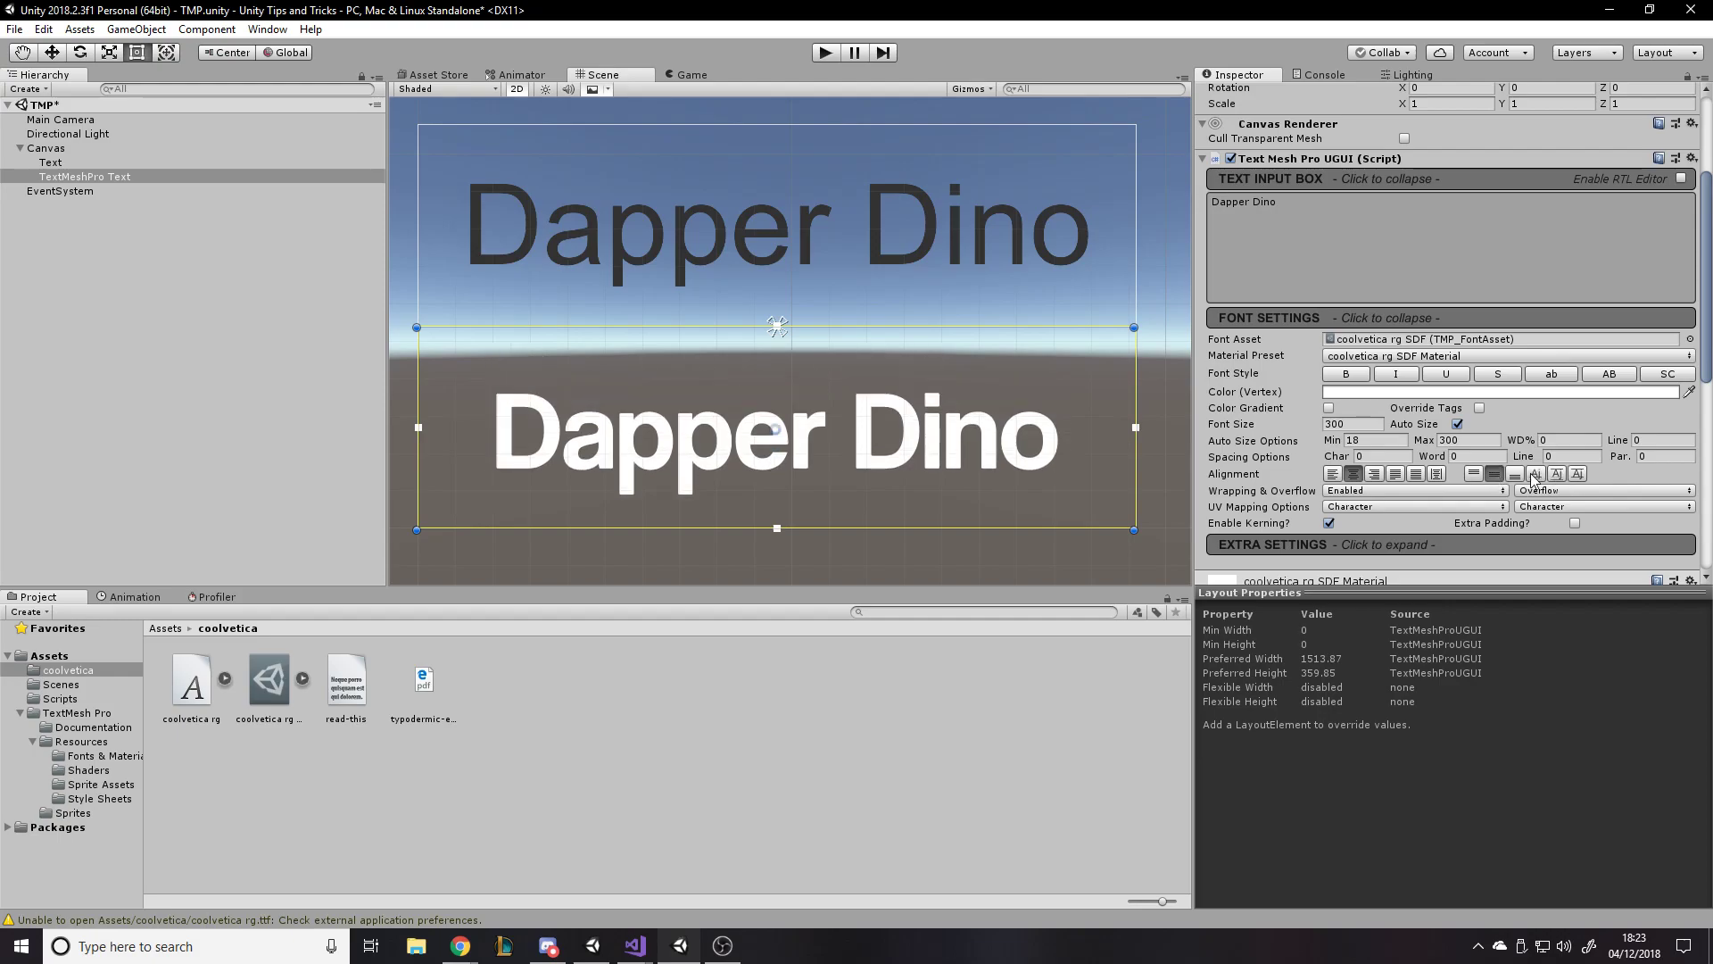
# Check the TextMeshPro Text's wrapping options and leave wrapping set to Enabled.
pyautogui.scroll(-2, 1526, 478)
pyautogui.click(1351, 437)
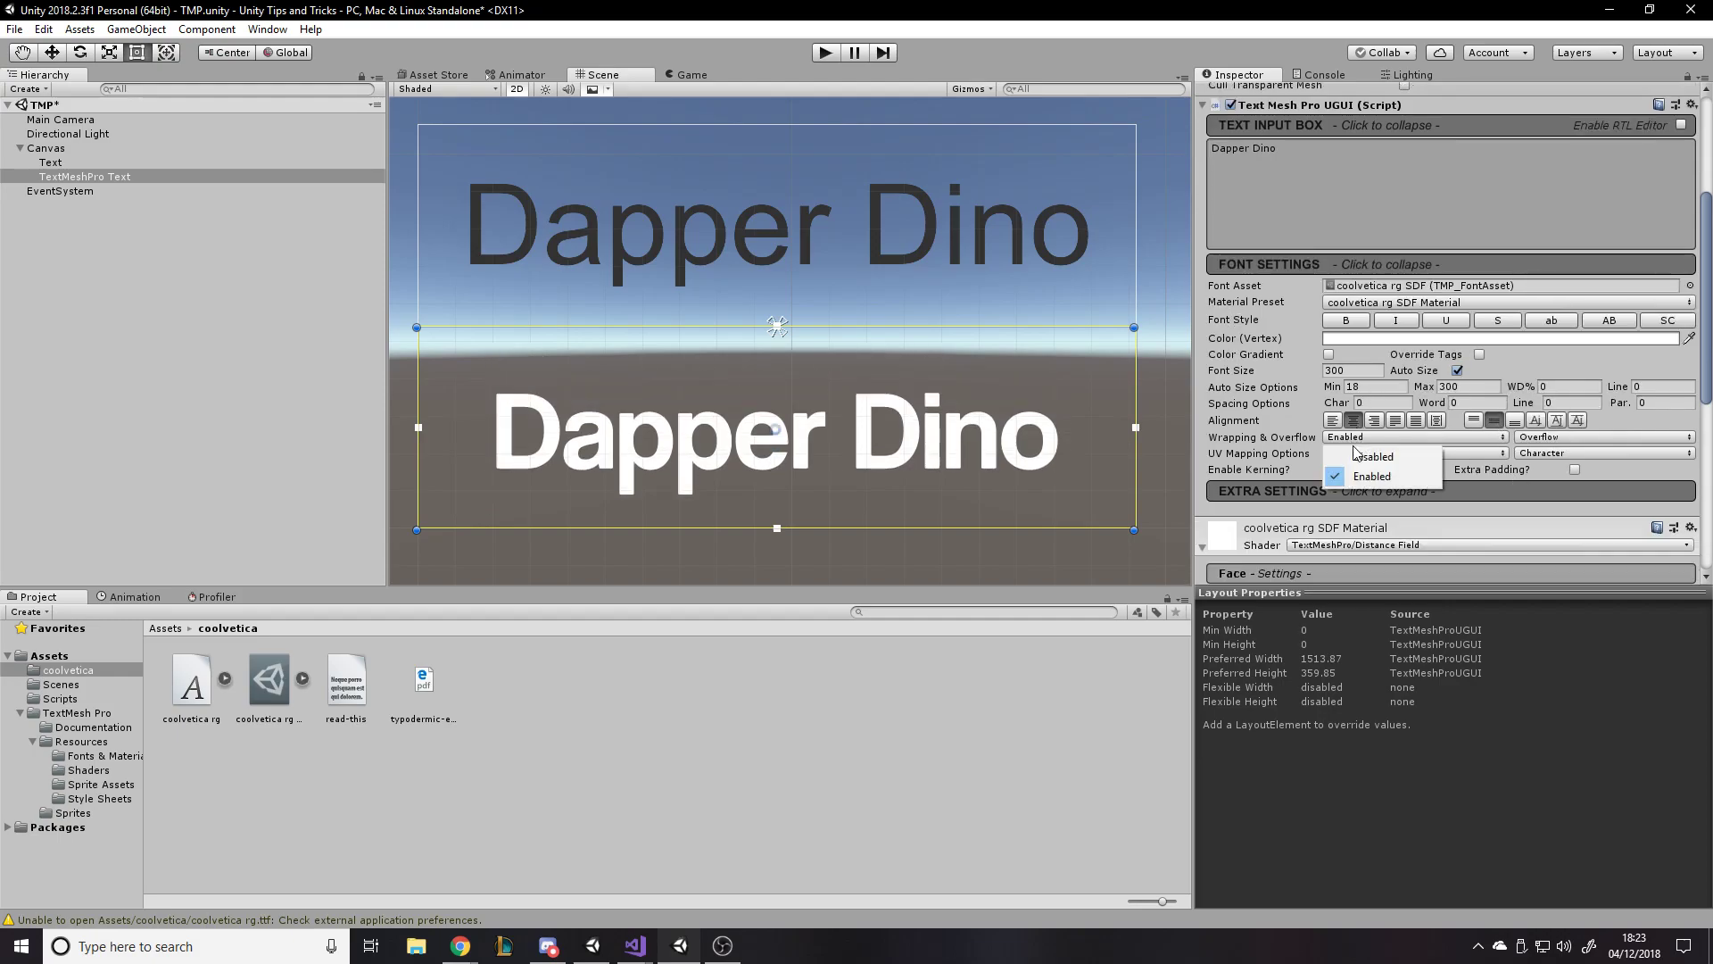
pyautogui.click(1705, 380)
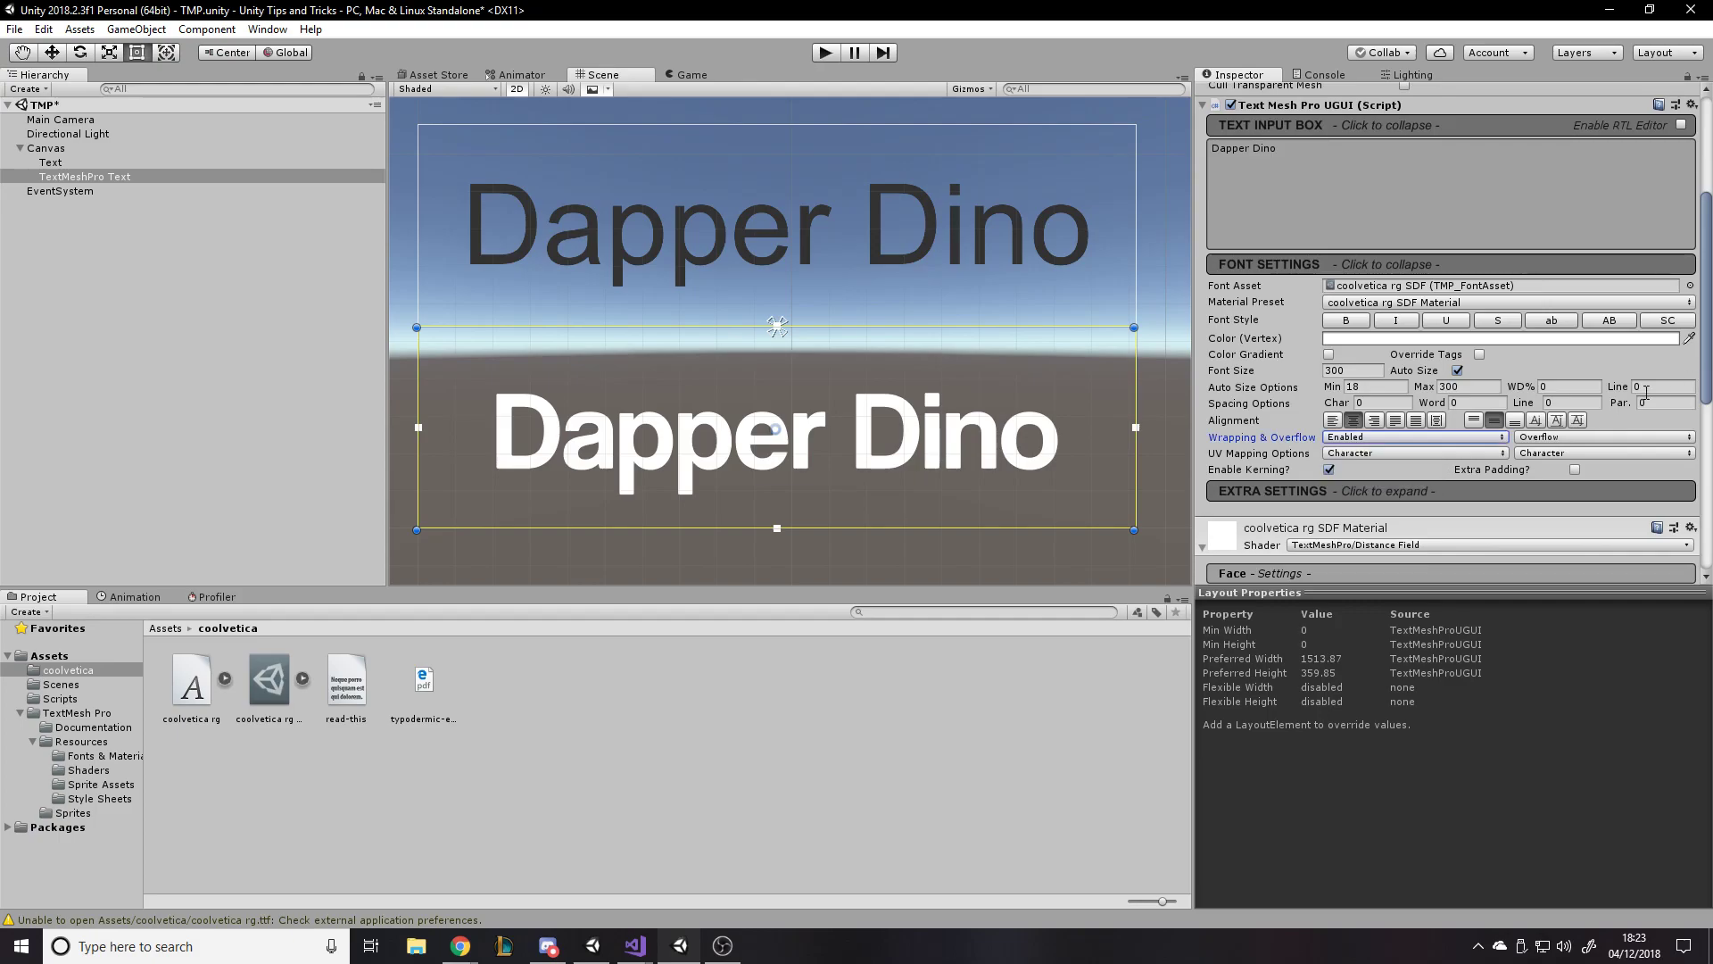
# Expand the Extra Settings, try a left margin of 10, clear it and collapse the Extra Settings.
pyautogui.scroll(-6, 1508, 429)
pyautogui.scroll(-4, 1425, 337)
pyautogui.click(1311, 234)
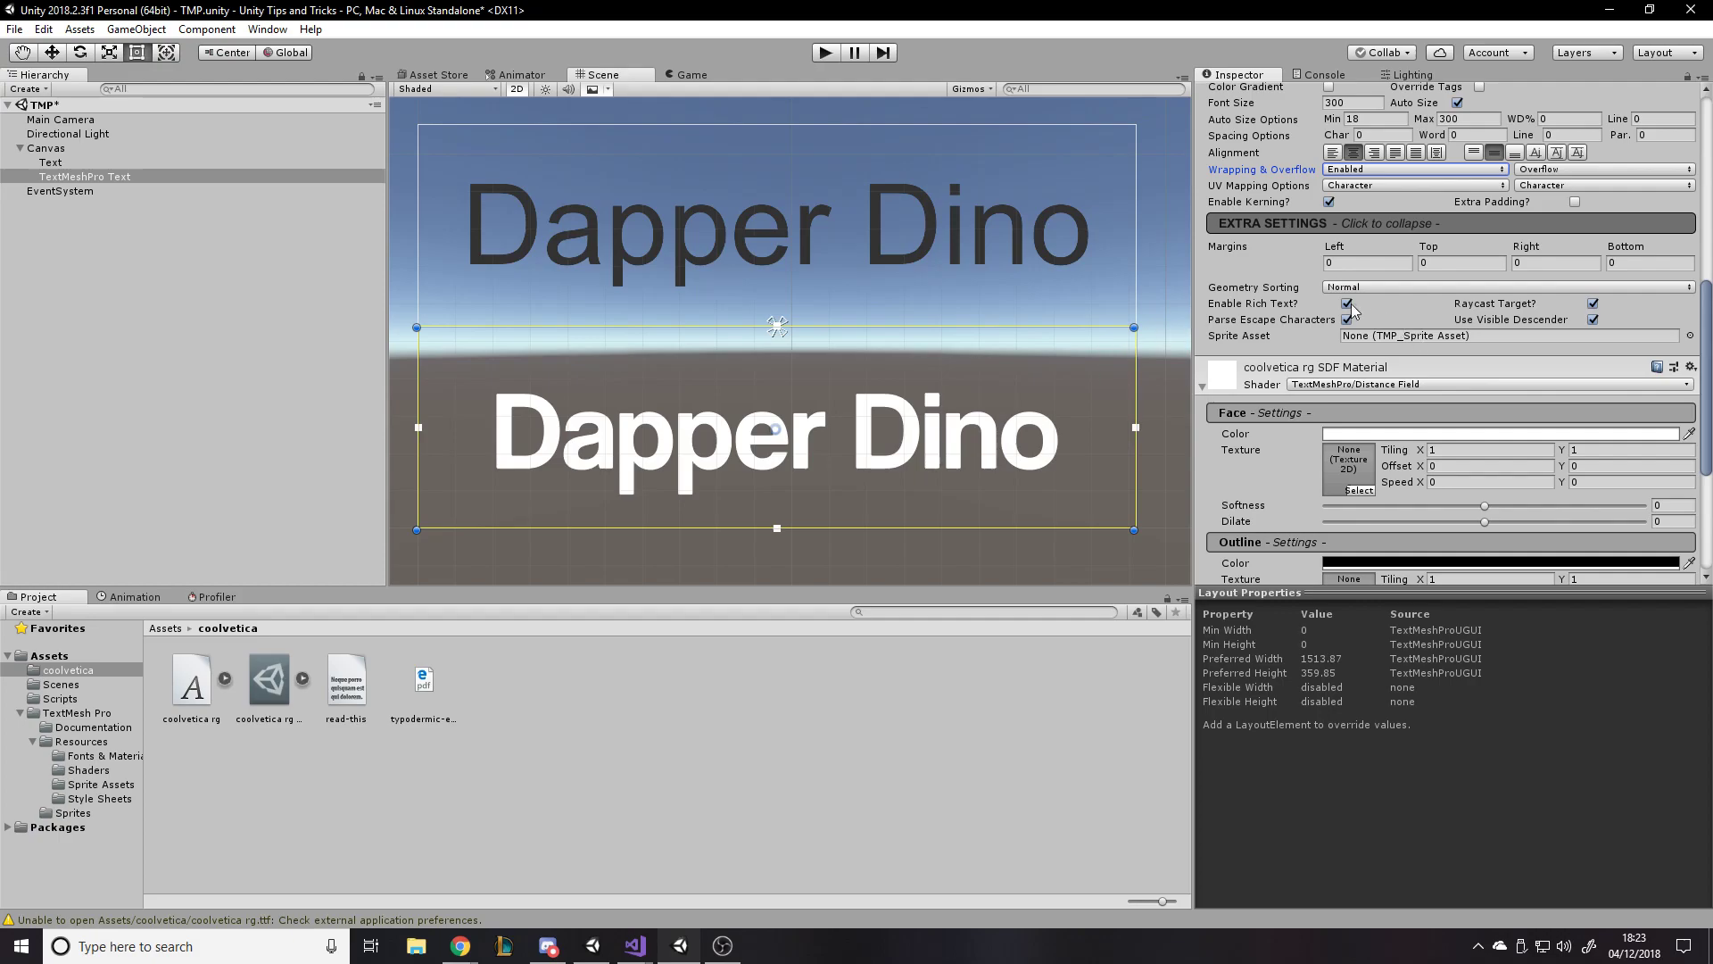
pyautogui.click(1338, 263)
pyautogui.write('10')
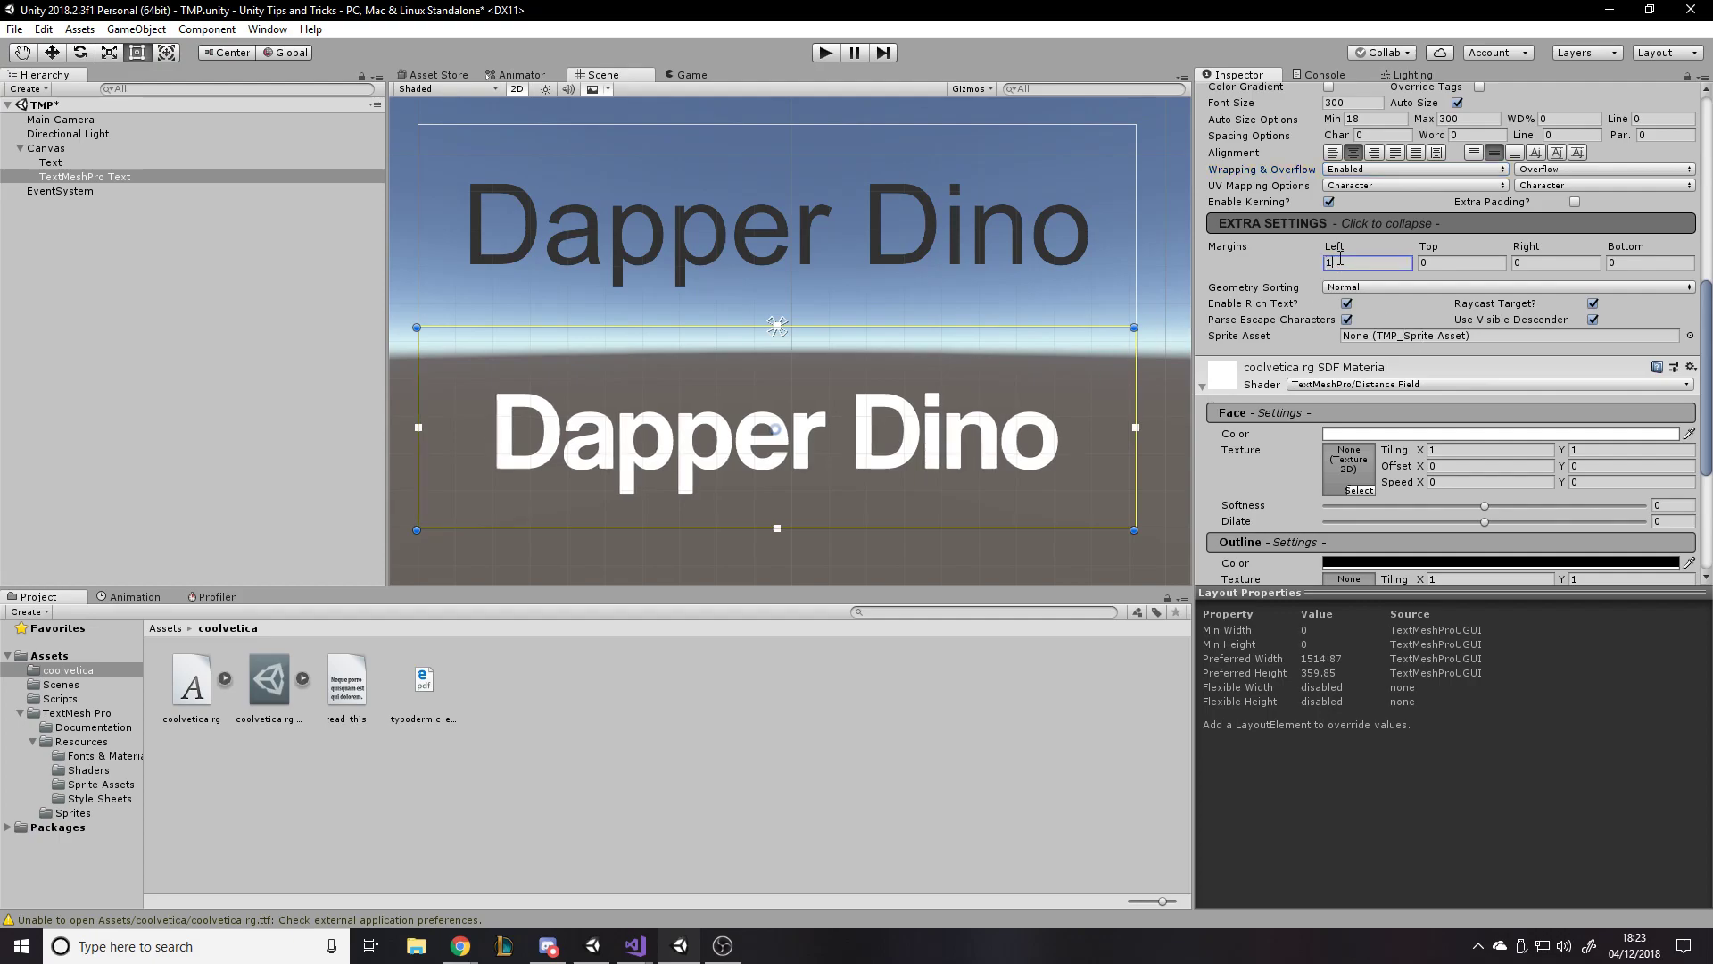
pyautogui.press('BackSpace')
pyautogui.press('BackSpace')
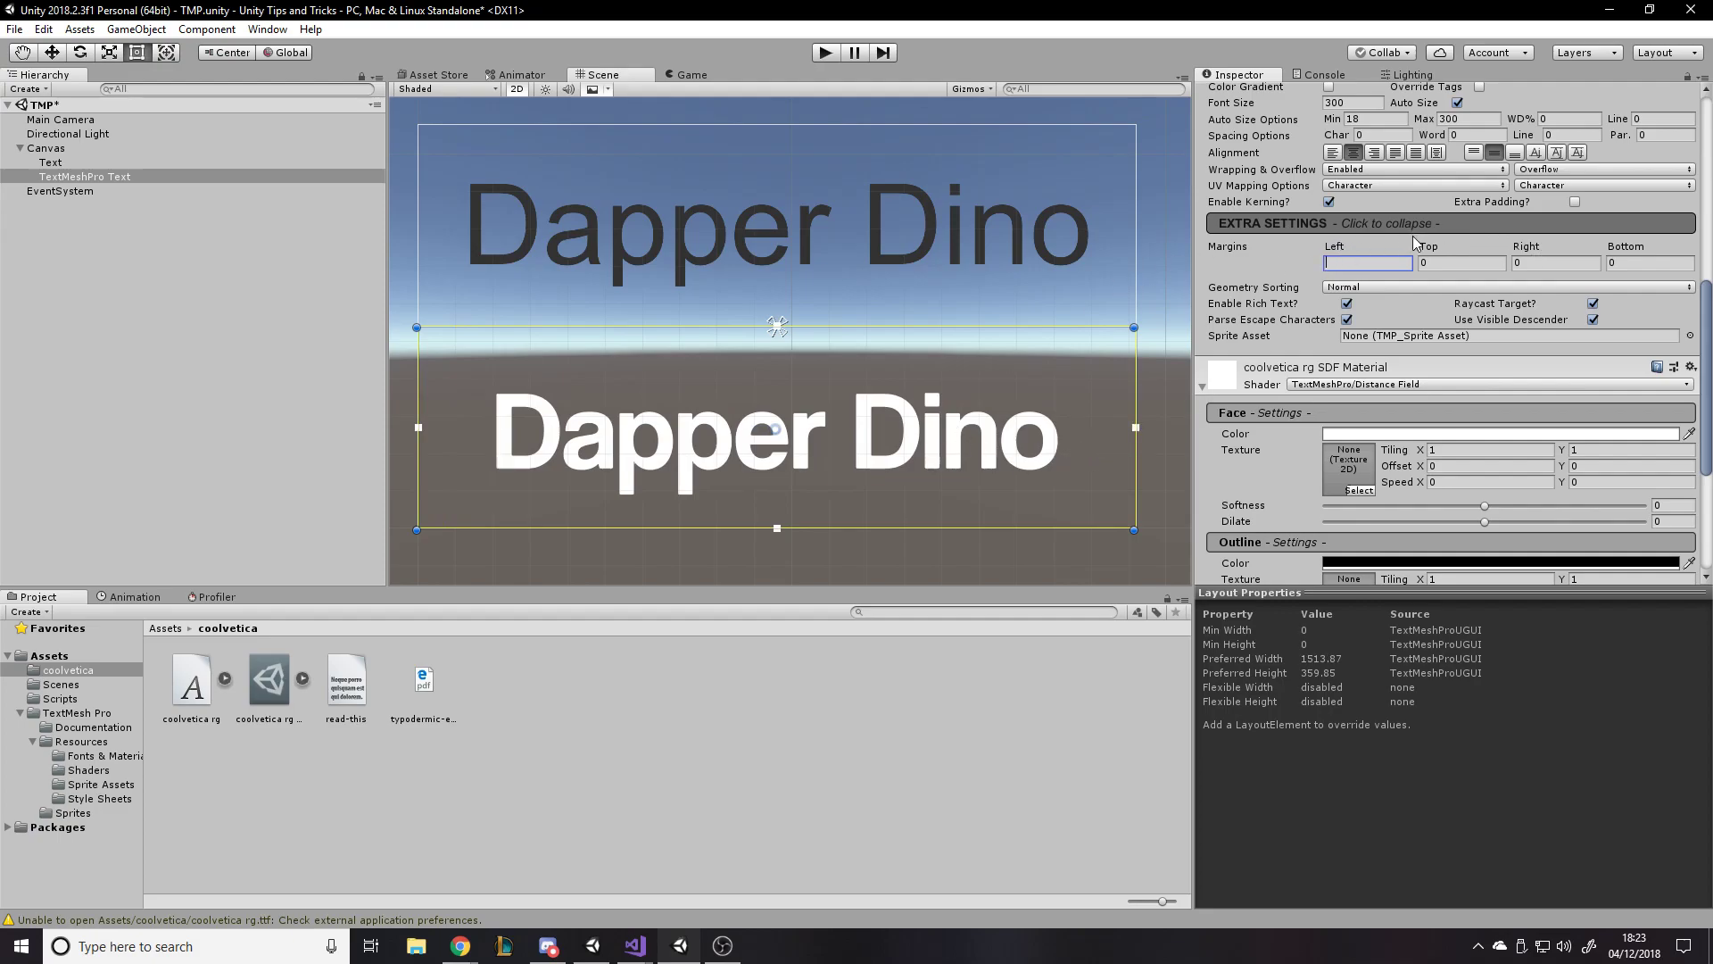
pyautogui.click(1363, 220)
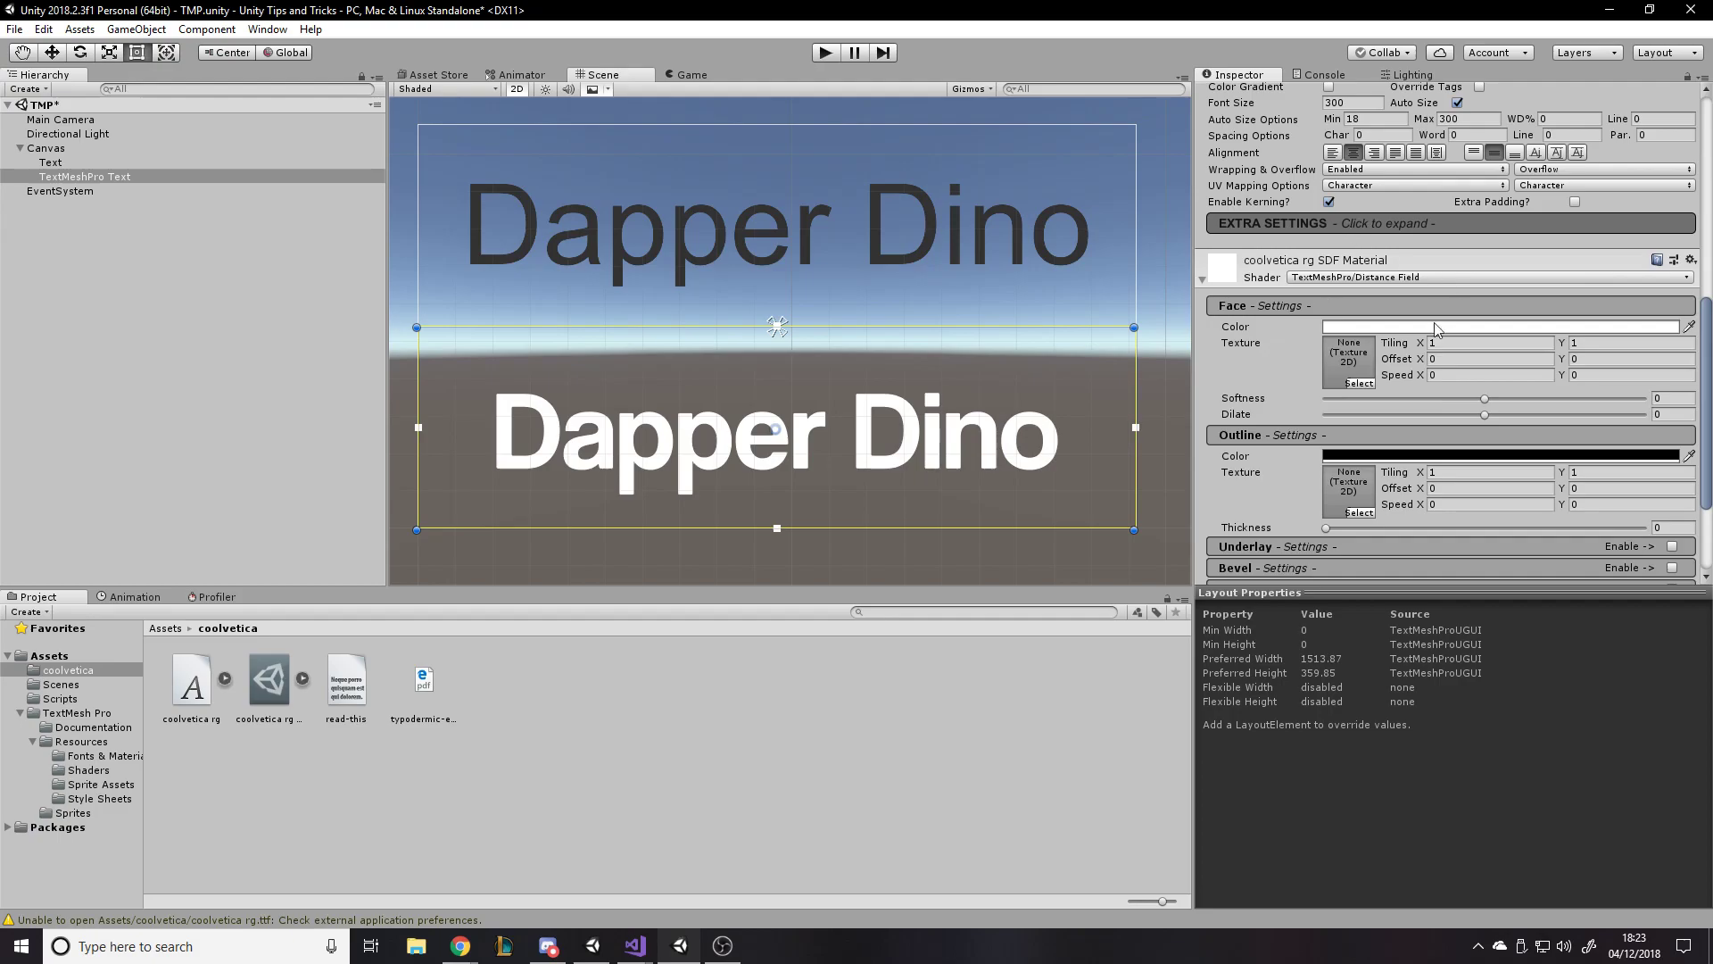
# Delete the standard Text object from the Canvas, leaving the TextMeshPro Text.
pyautogui.scroll(-4, 1394, 273)
pyautogui.scroll(3, 1390, 275)
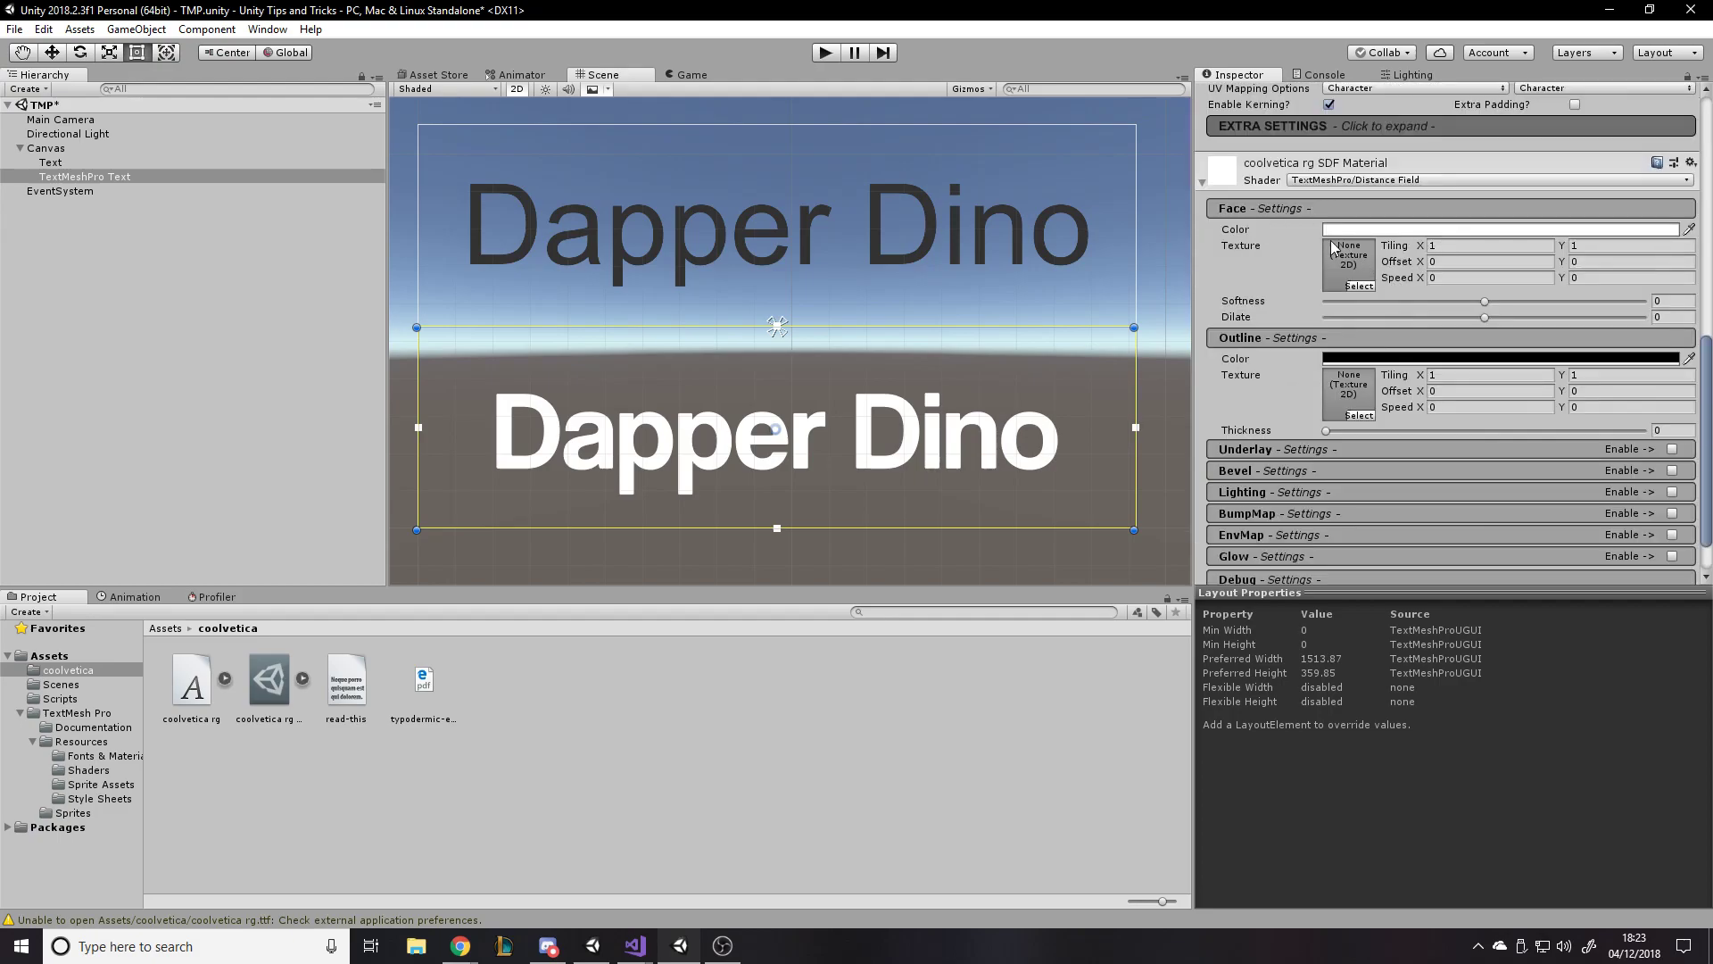
pyautogui.click(112, 164)
pyautogui.press('Delete')
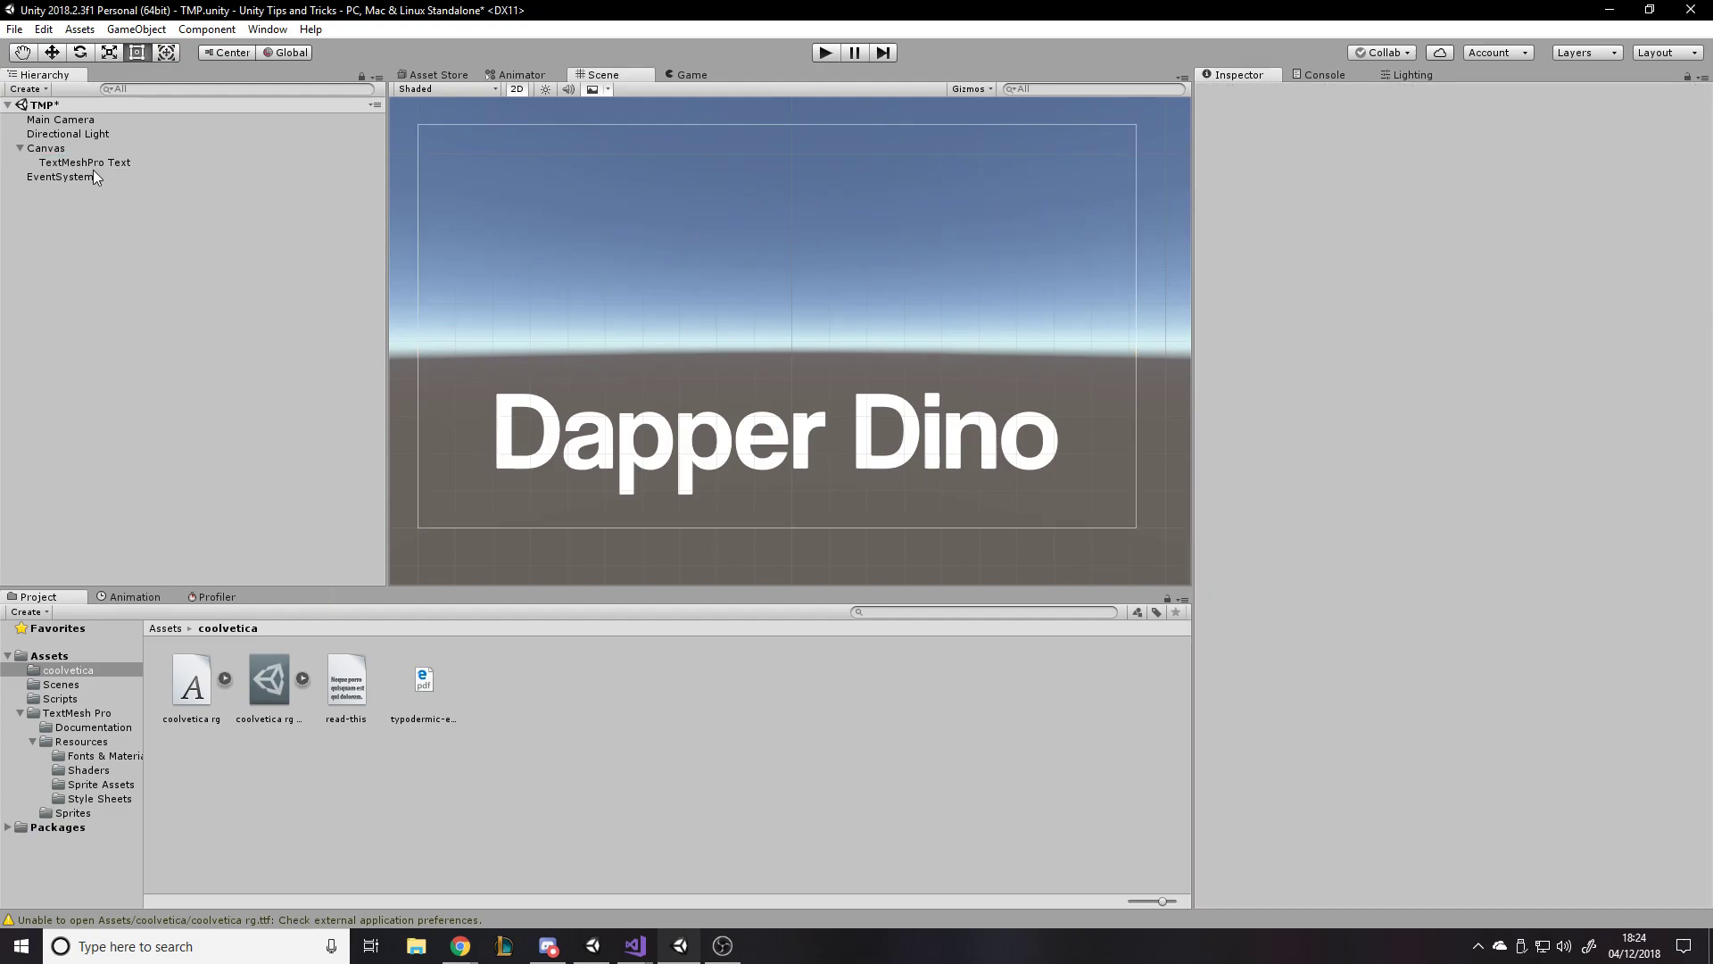
# Duplicate the TextMeshPro Text and move the copy up to the Canvas's upper half, at Pos Y 270.
pyautogui.click(93, 164)
pyautogui.hotkey('ctrl', 'd')
pyautogui.moveTo(903, 447); pyautogui.dragTo(900, 239)
pyautogui.click(125, 165)
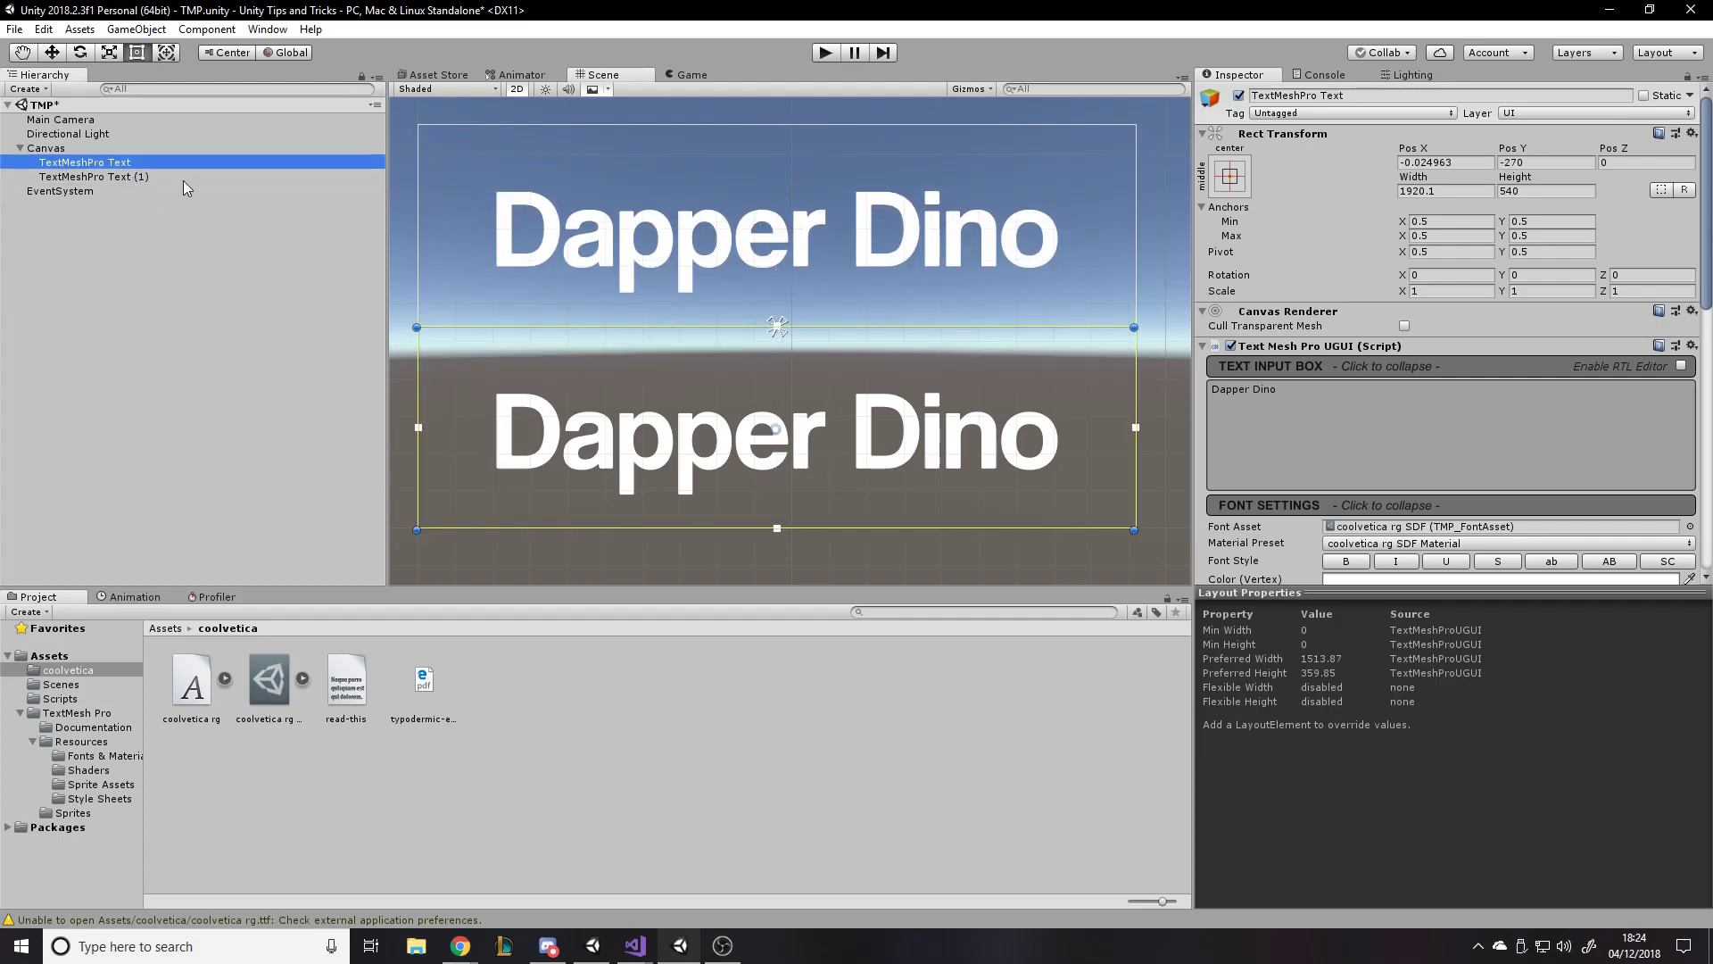
pyautogui.click(122, 174)
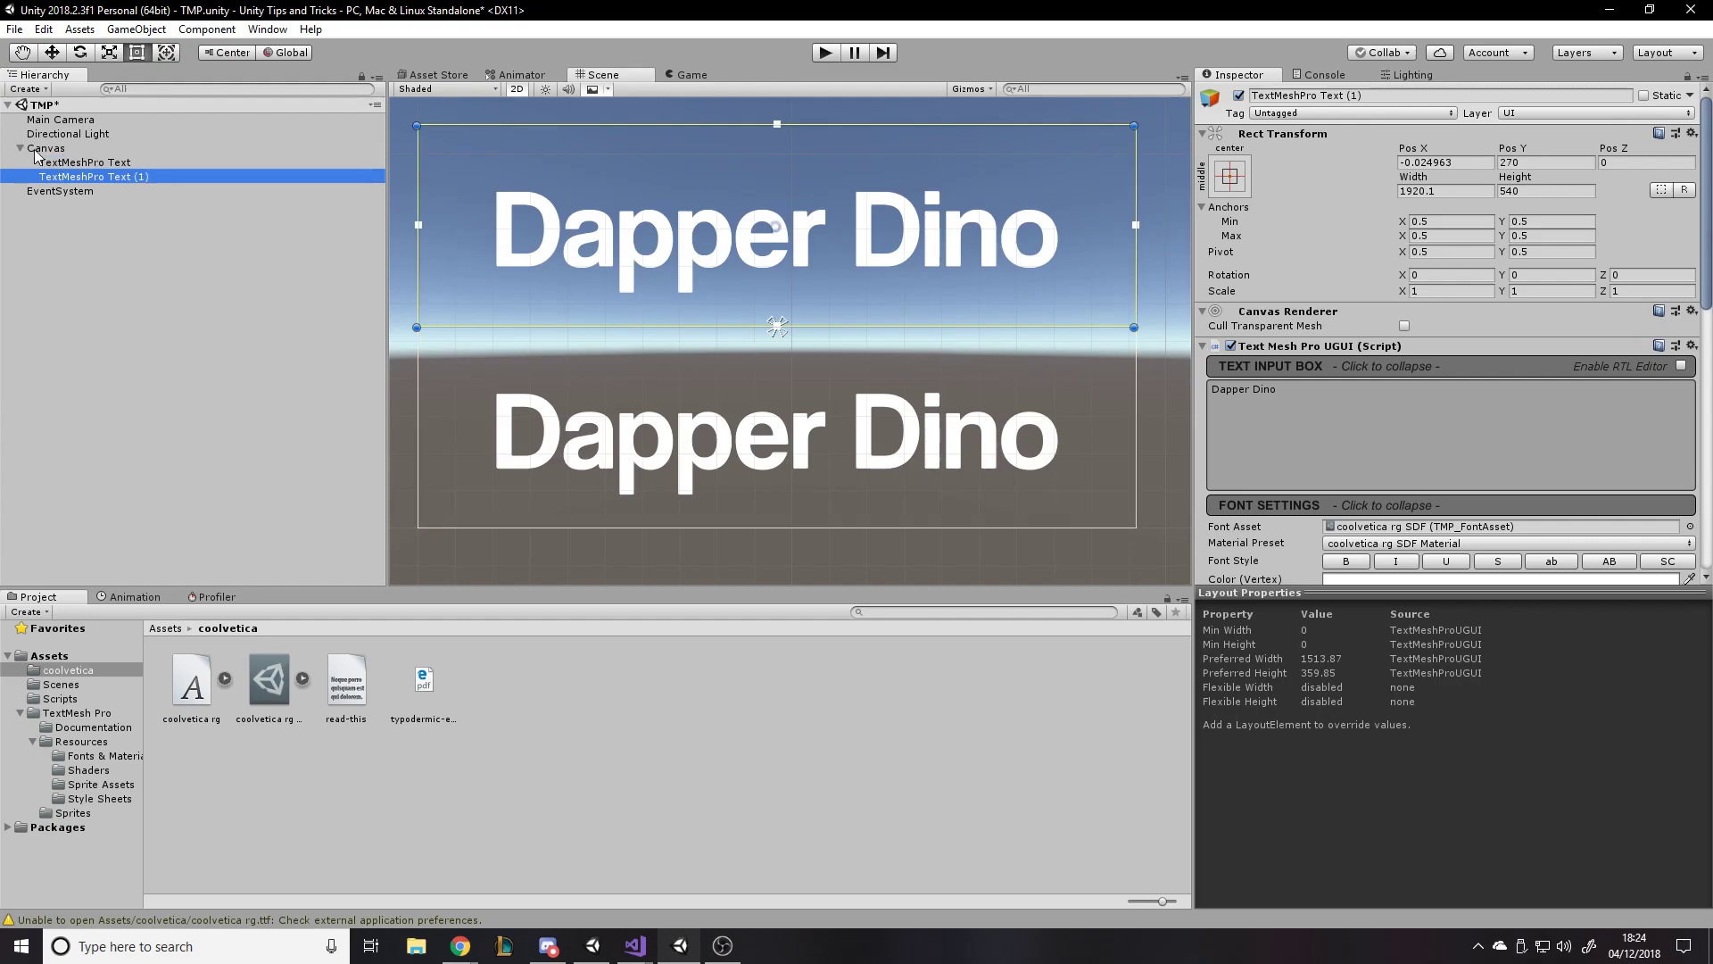
# Place the duplicated text above the original in the Canvas hierarchy and rename it TextMeshPro Text.
pyautogui.click(112, 161)
pyautogui.moveTo(147, 176); pyautogui.dragTo(134, 164)
pyautogui.click(141, 159)
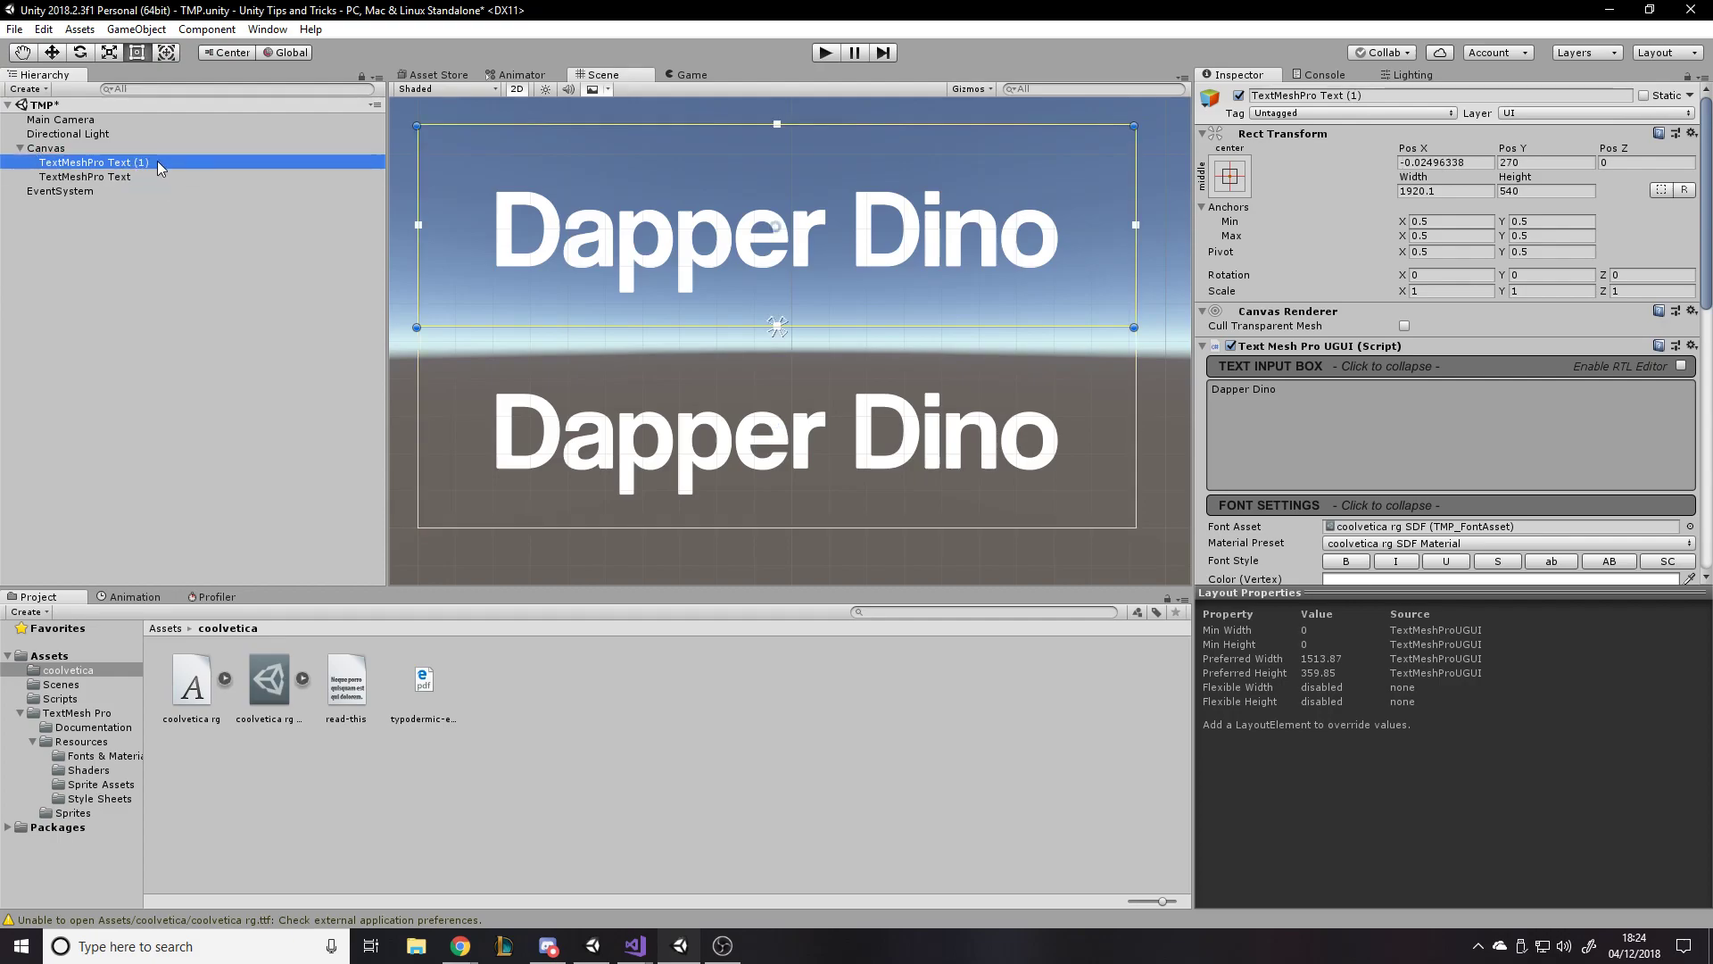
pyautogui.click(162, 164)
pyautogui.press('BackSpace')
pyautogui.press('BackSpace')
pyautogui.press('Return')
# Try a different Face color on the upper text's shared coolvetica material and undo the color change.
pyautogui.scroll(-3, 1298, 385)
pyautogui.scroll(-8, 1298, 386)
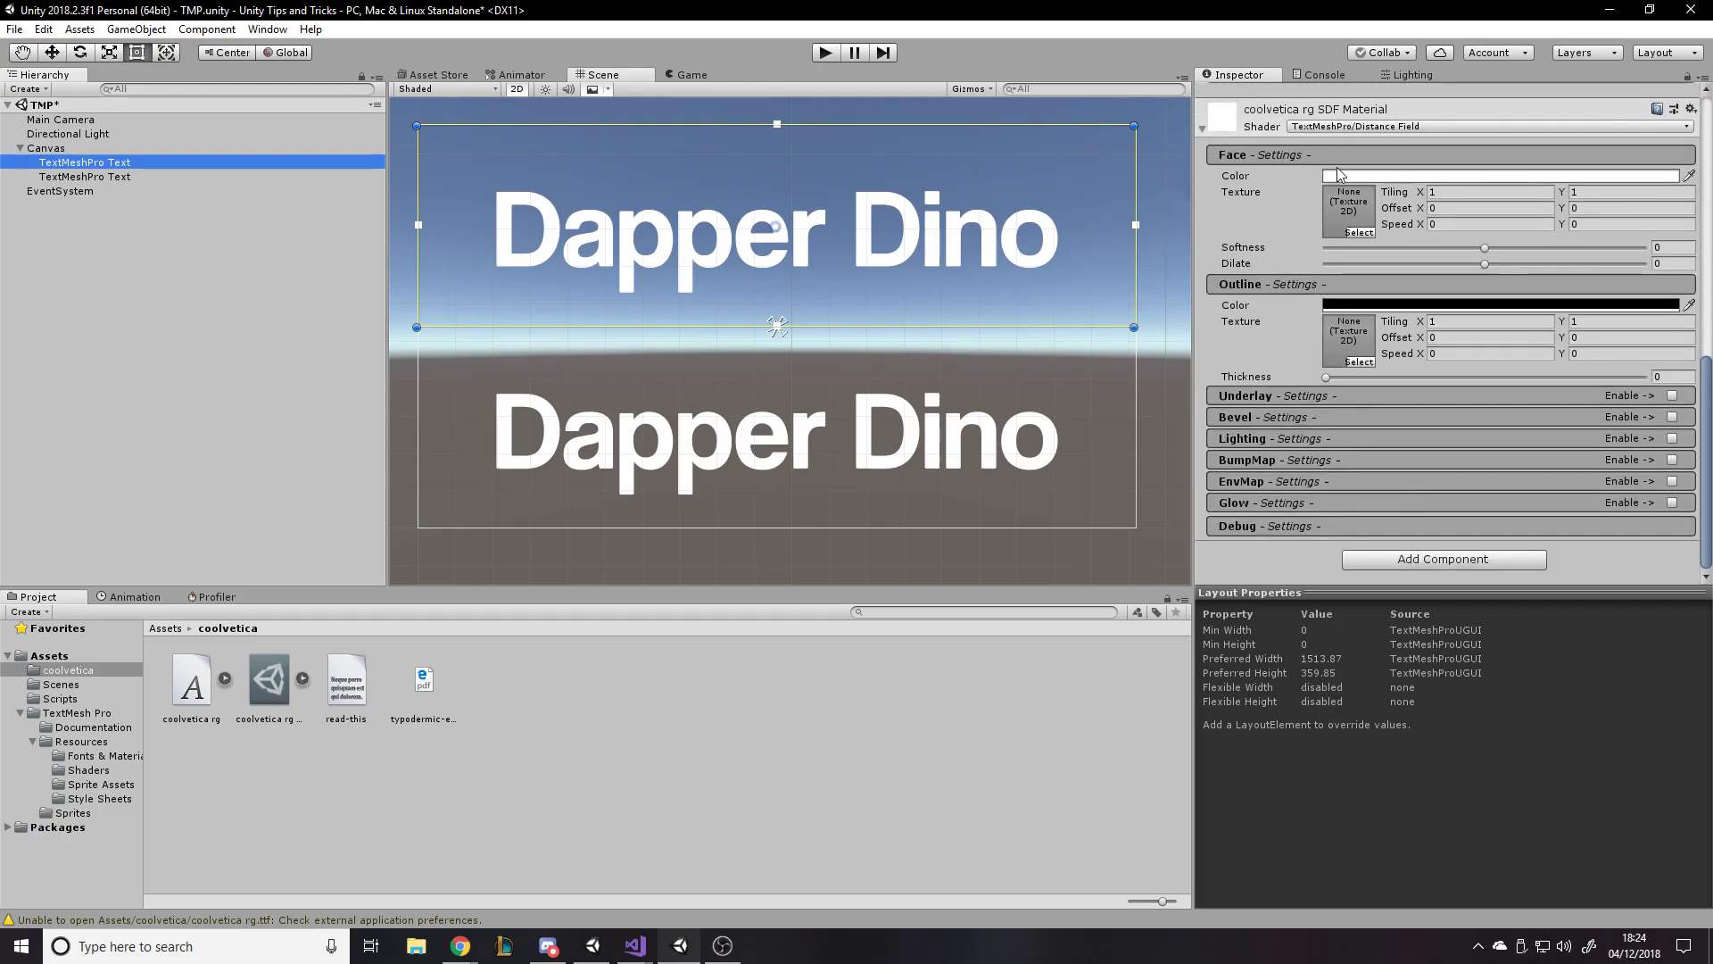
pyautogui.click(1336, 175)
pyautogui.moveTo(1383, 353); pyautogui.dragTo(1374, 401)
pyautogui.hotkey('ctrl', 'z')
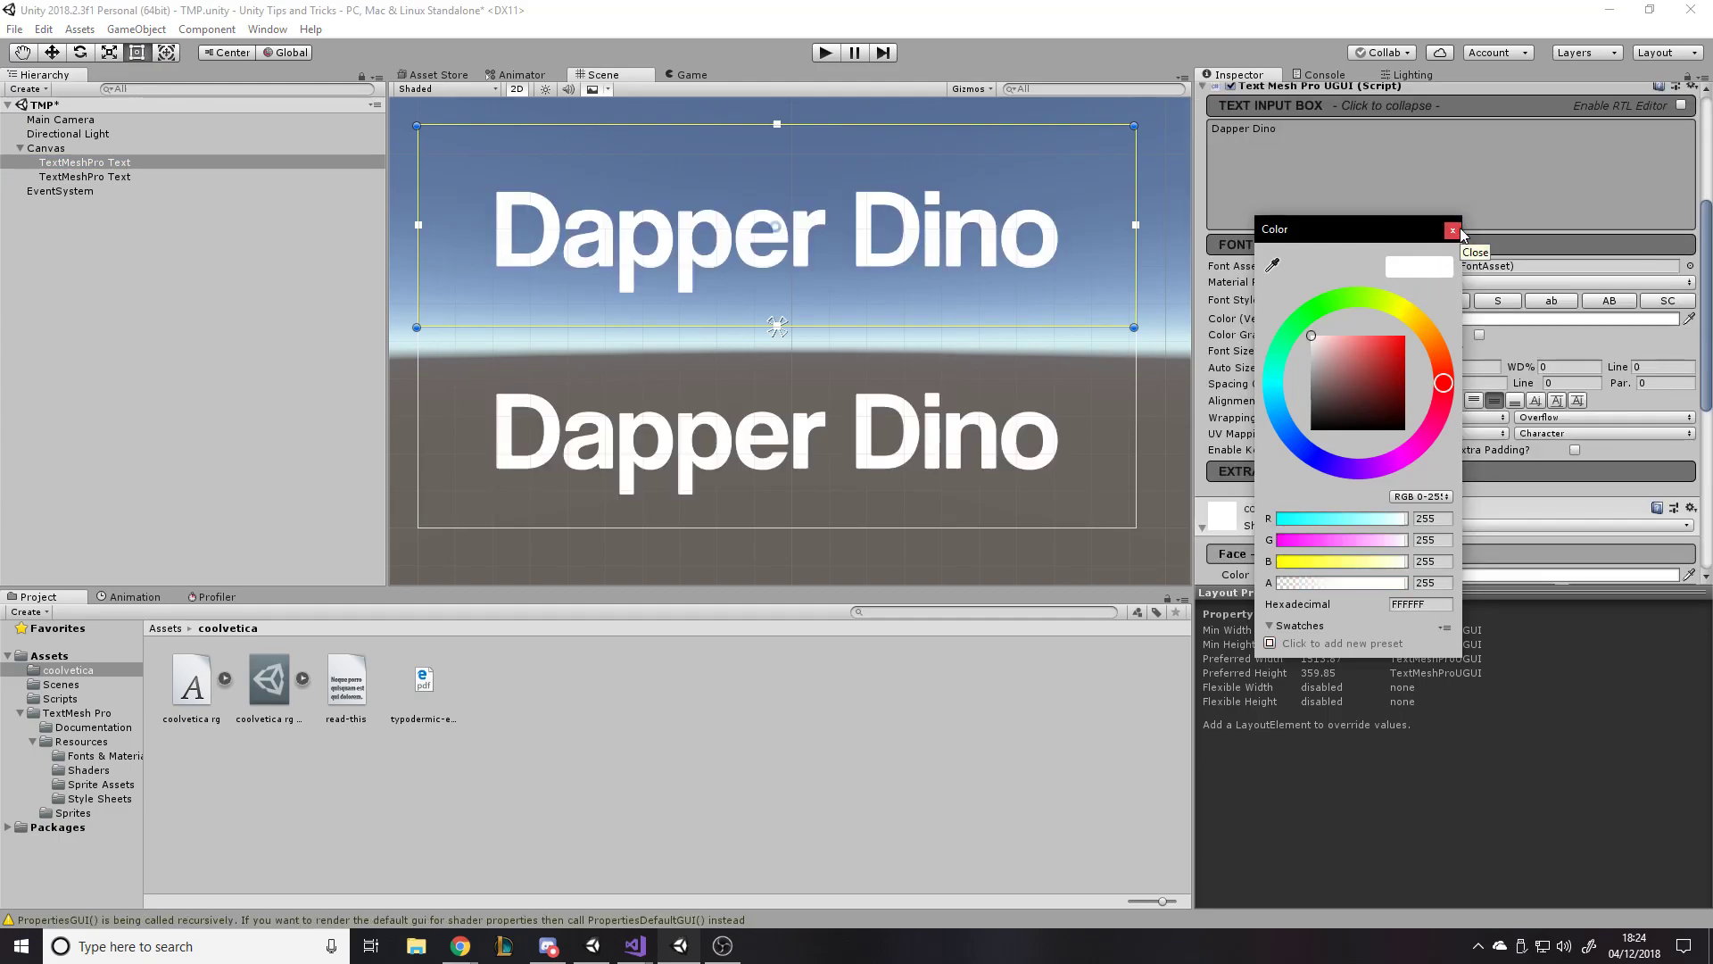
pyautogui.click(1453, 230)
pyautogui.scroll(-8, 1397, 272)
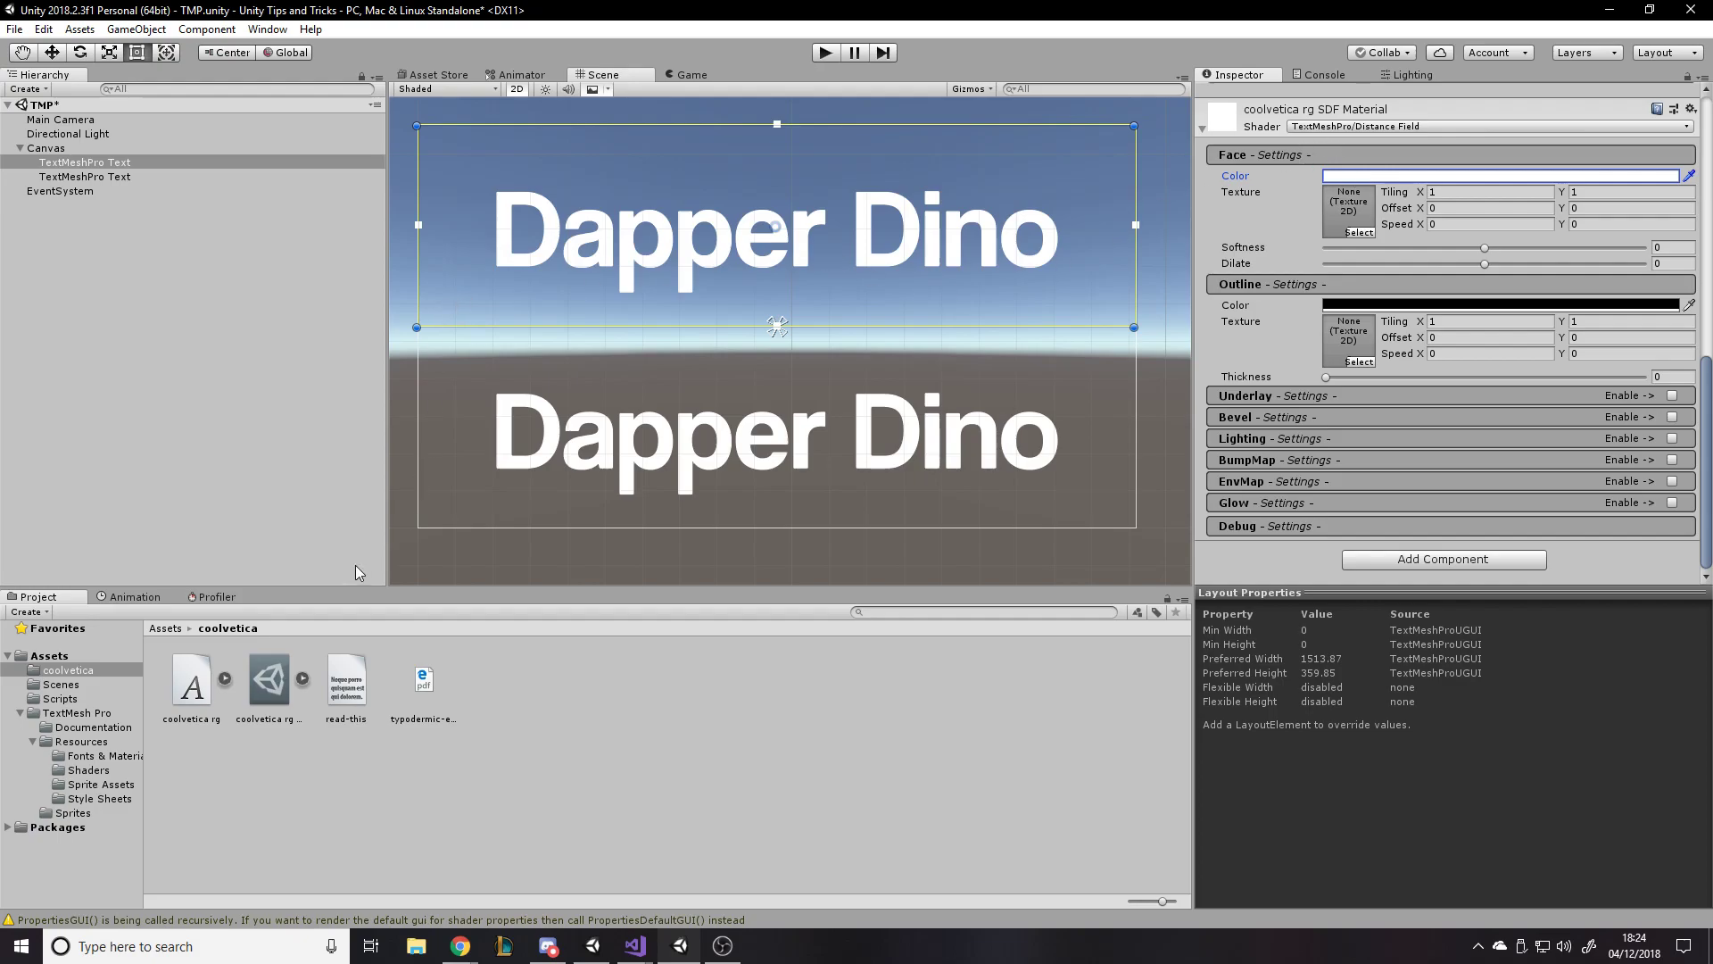
# Create a new material preset for the lower TextMeshPro Text from its coolvetica rg SDF Material.
pyautogui.click(271, 682)
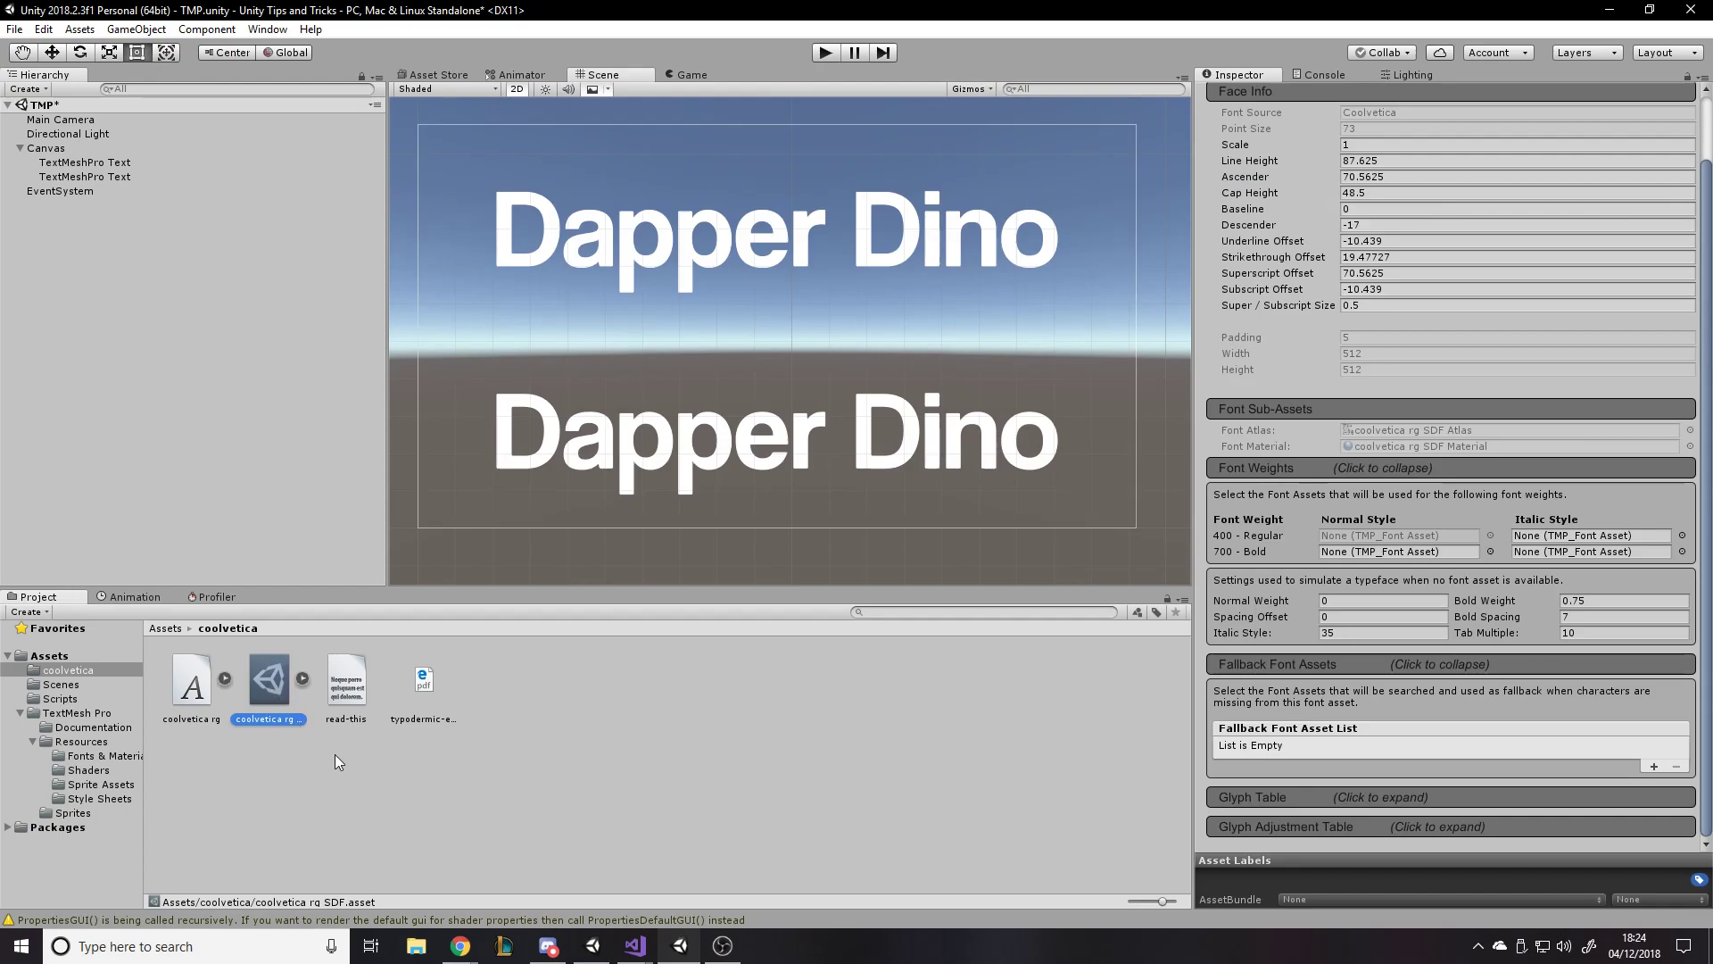
pyautogui.click(79, 176)
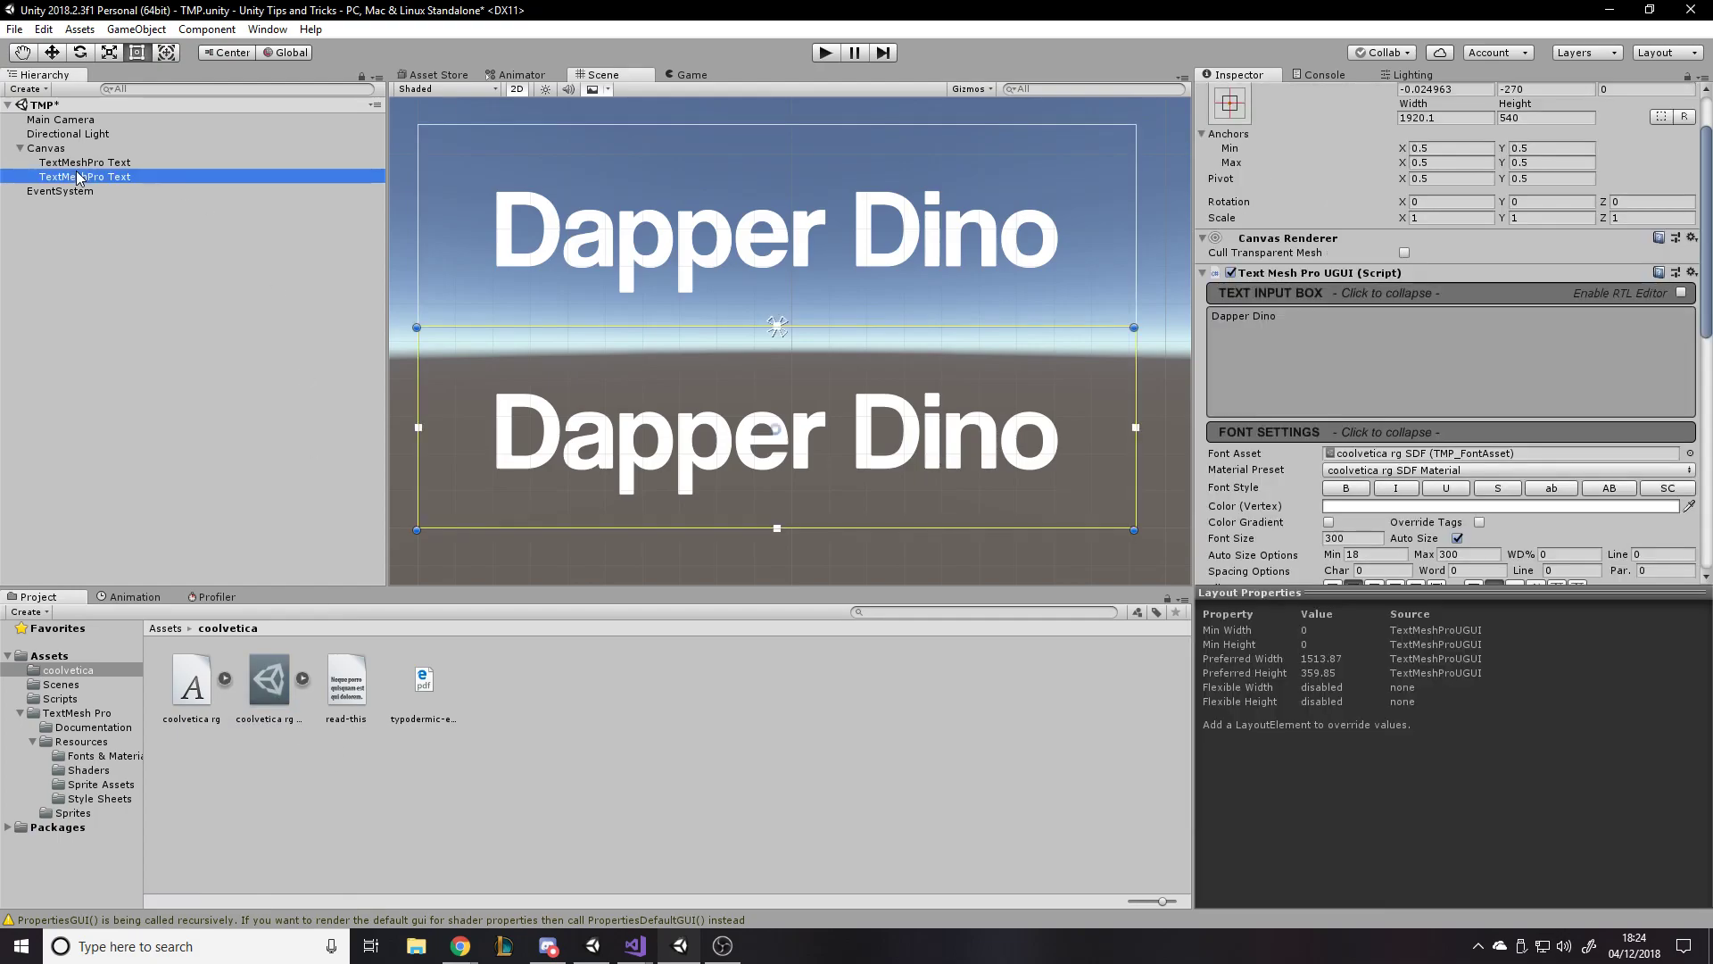
pyautogui.scroll(-10, 1293, 247)
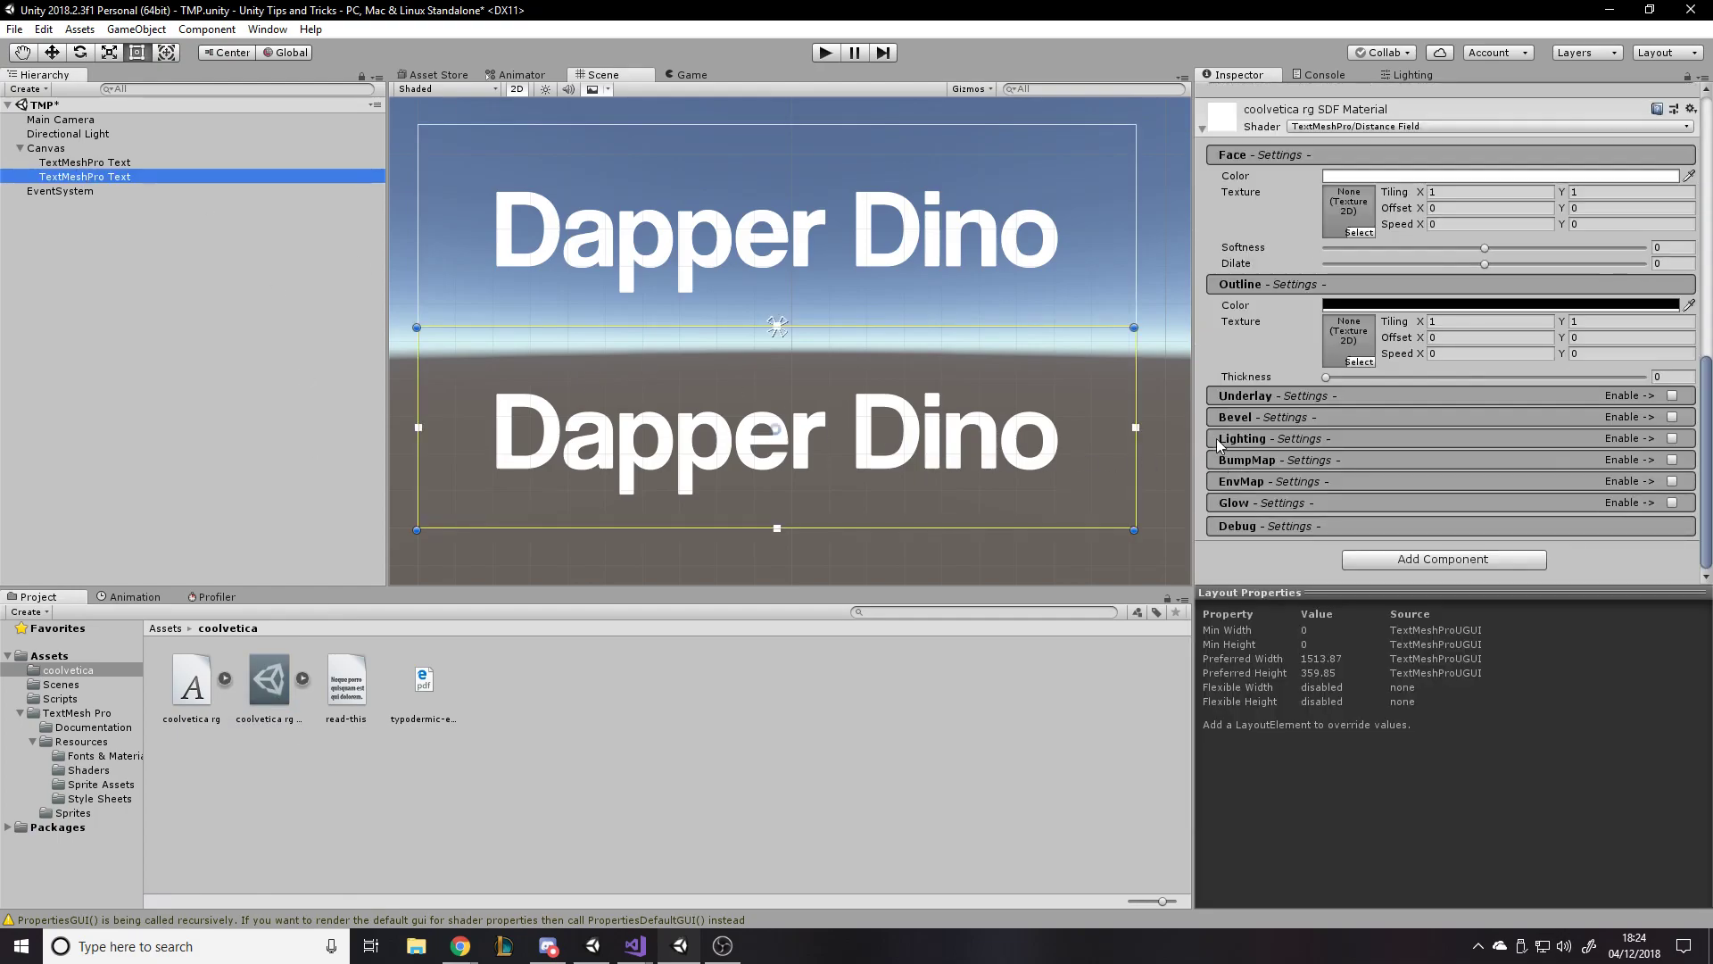
pyautogui.scroll(3, 1294, 248)
pyautogui.scroll(-2, 1294, 247)
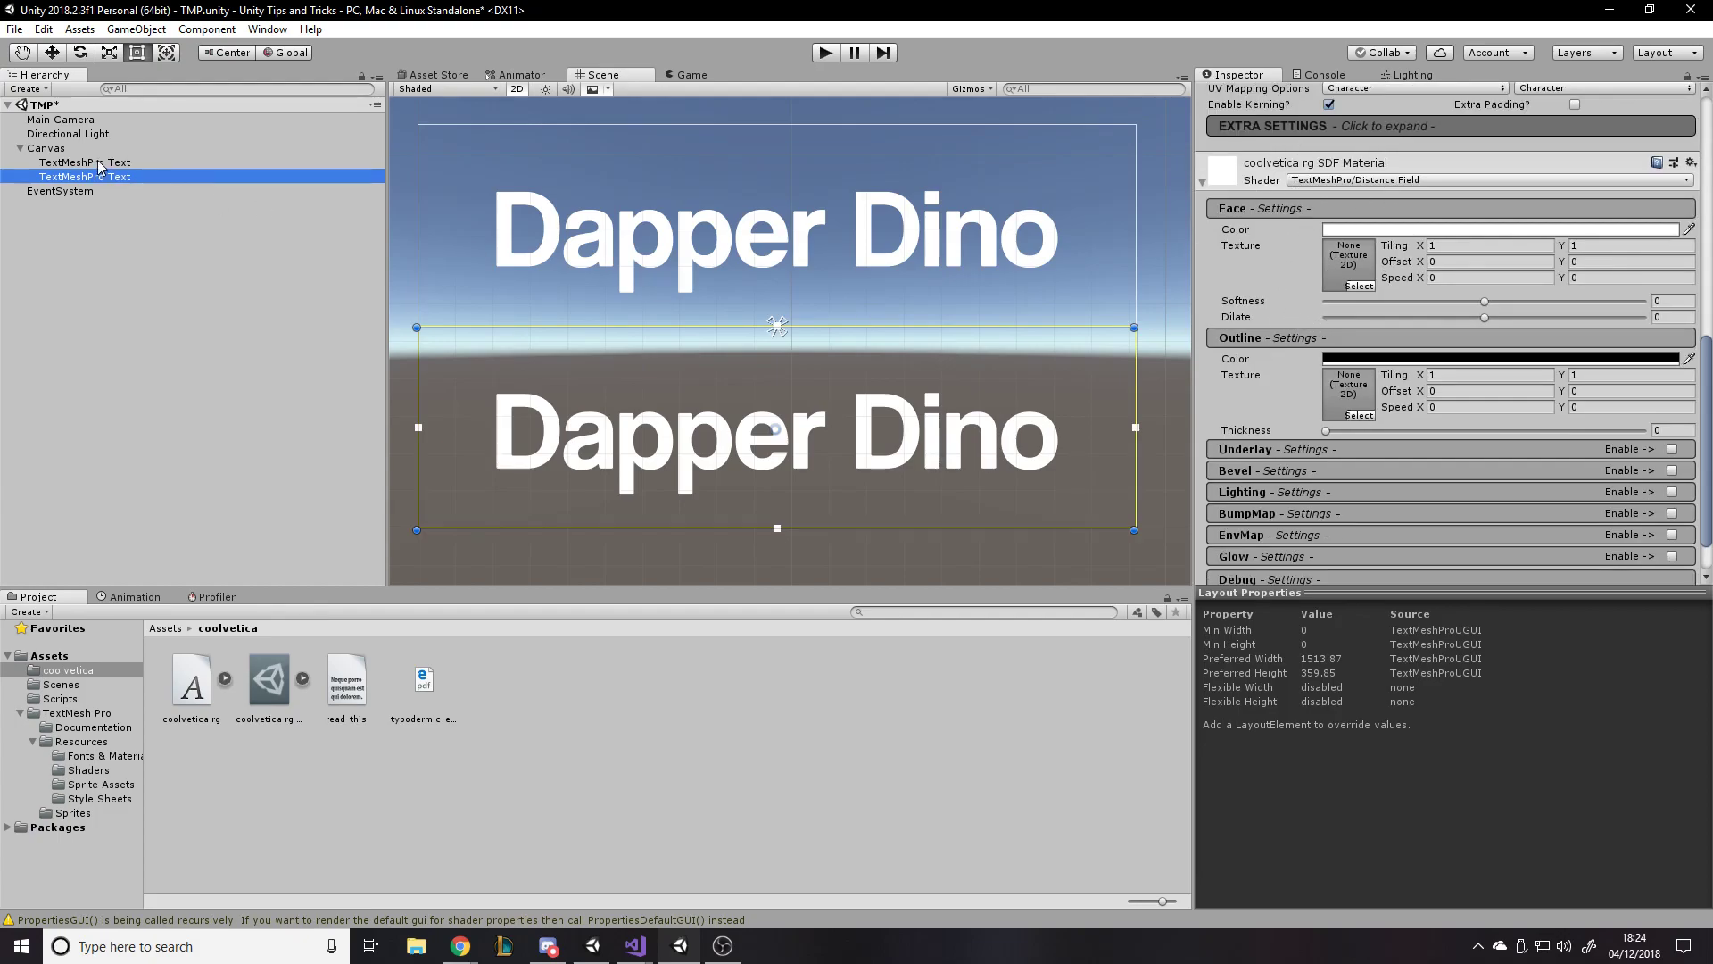
pyautogui.rightClick(1266, 183)
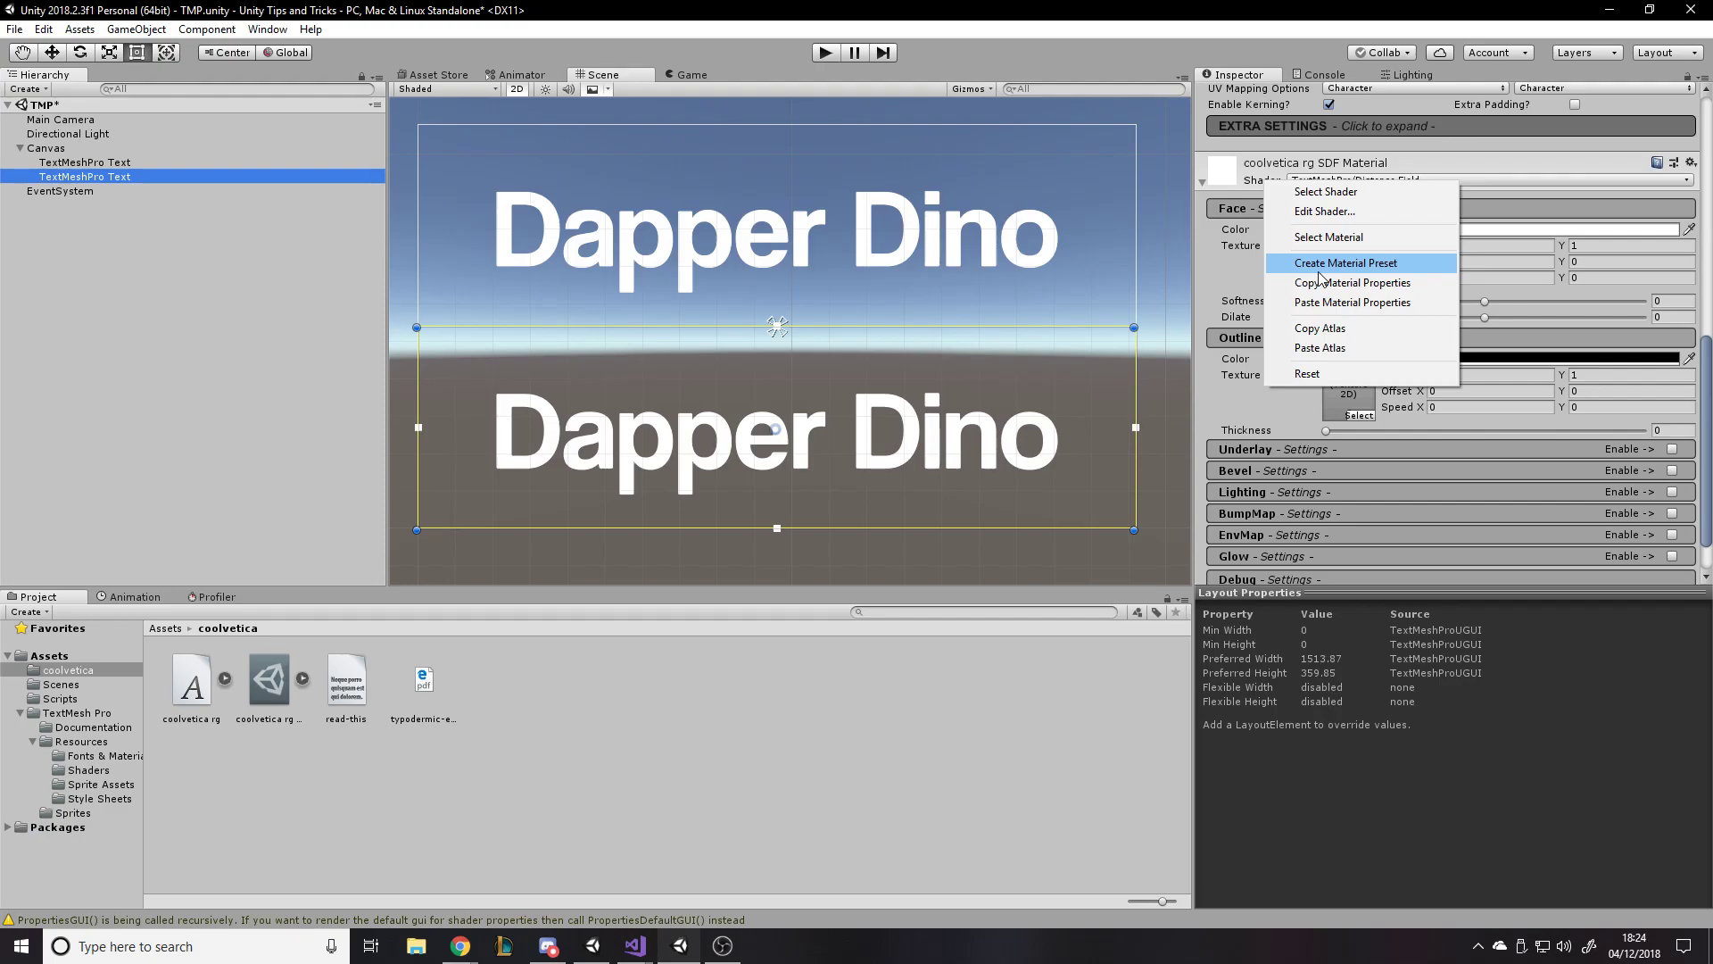
pyautogui.click(1399, 15)
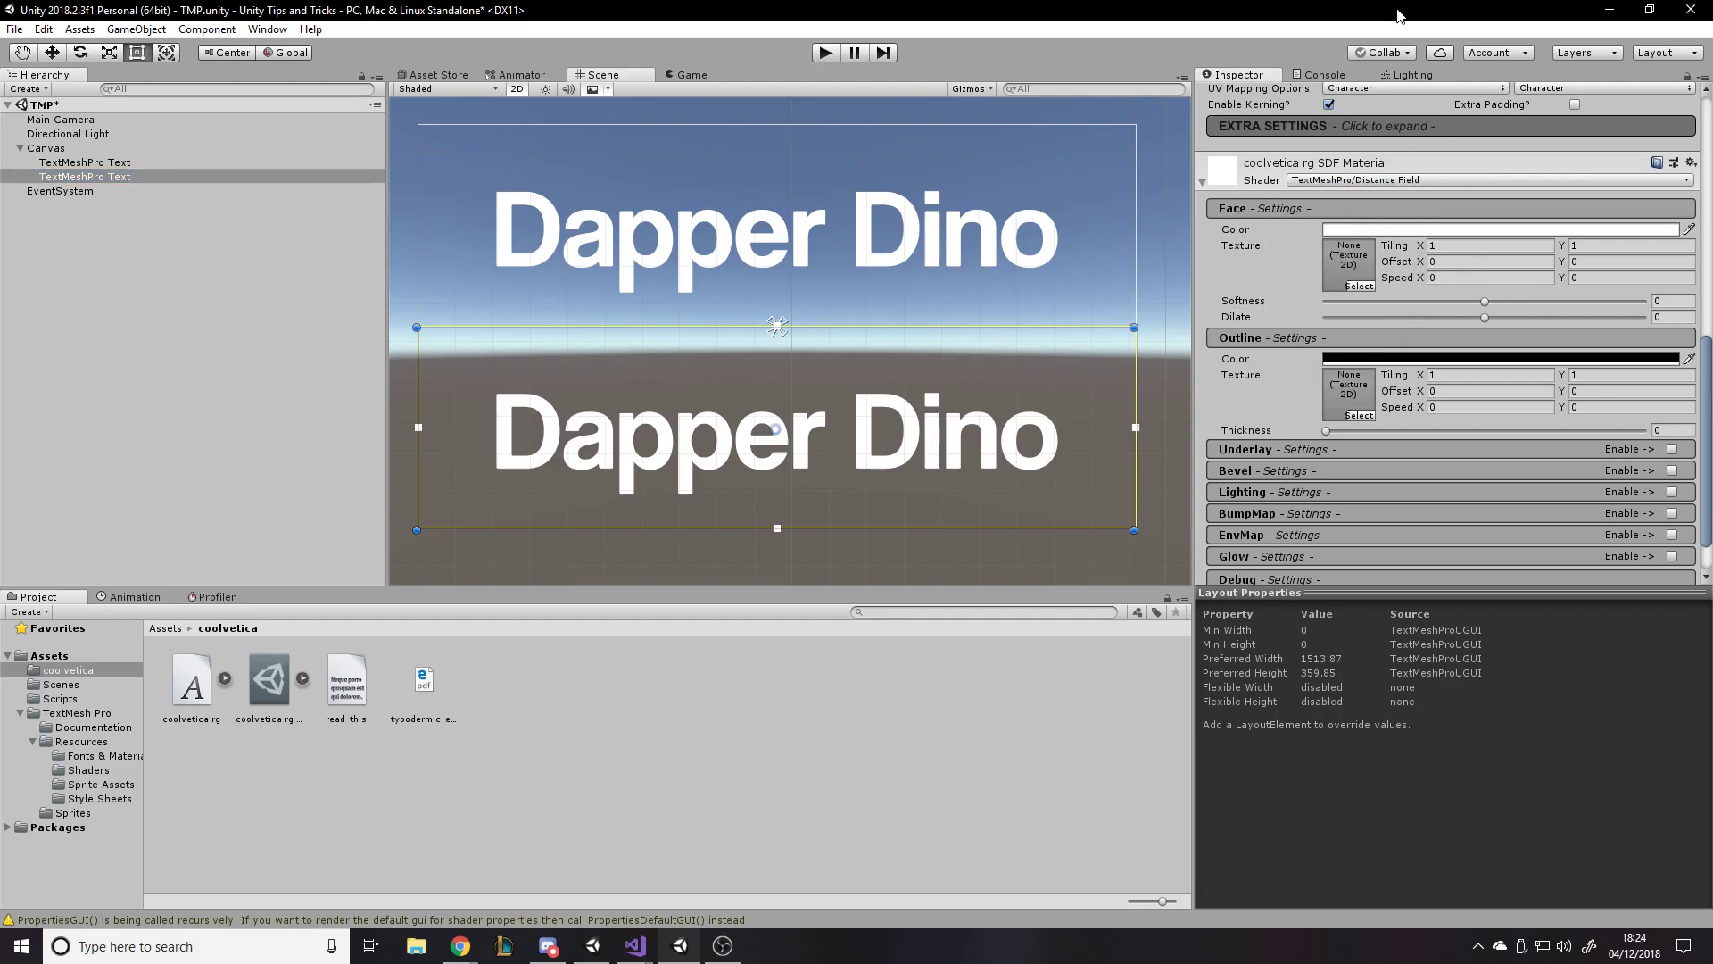
pyautogui.rightClick(1377, 191)
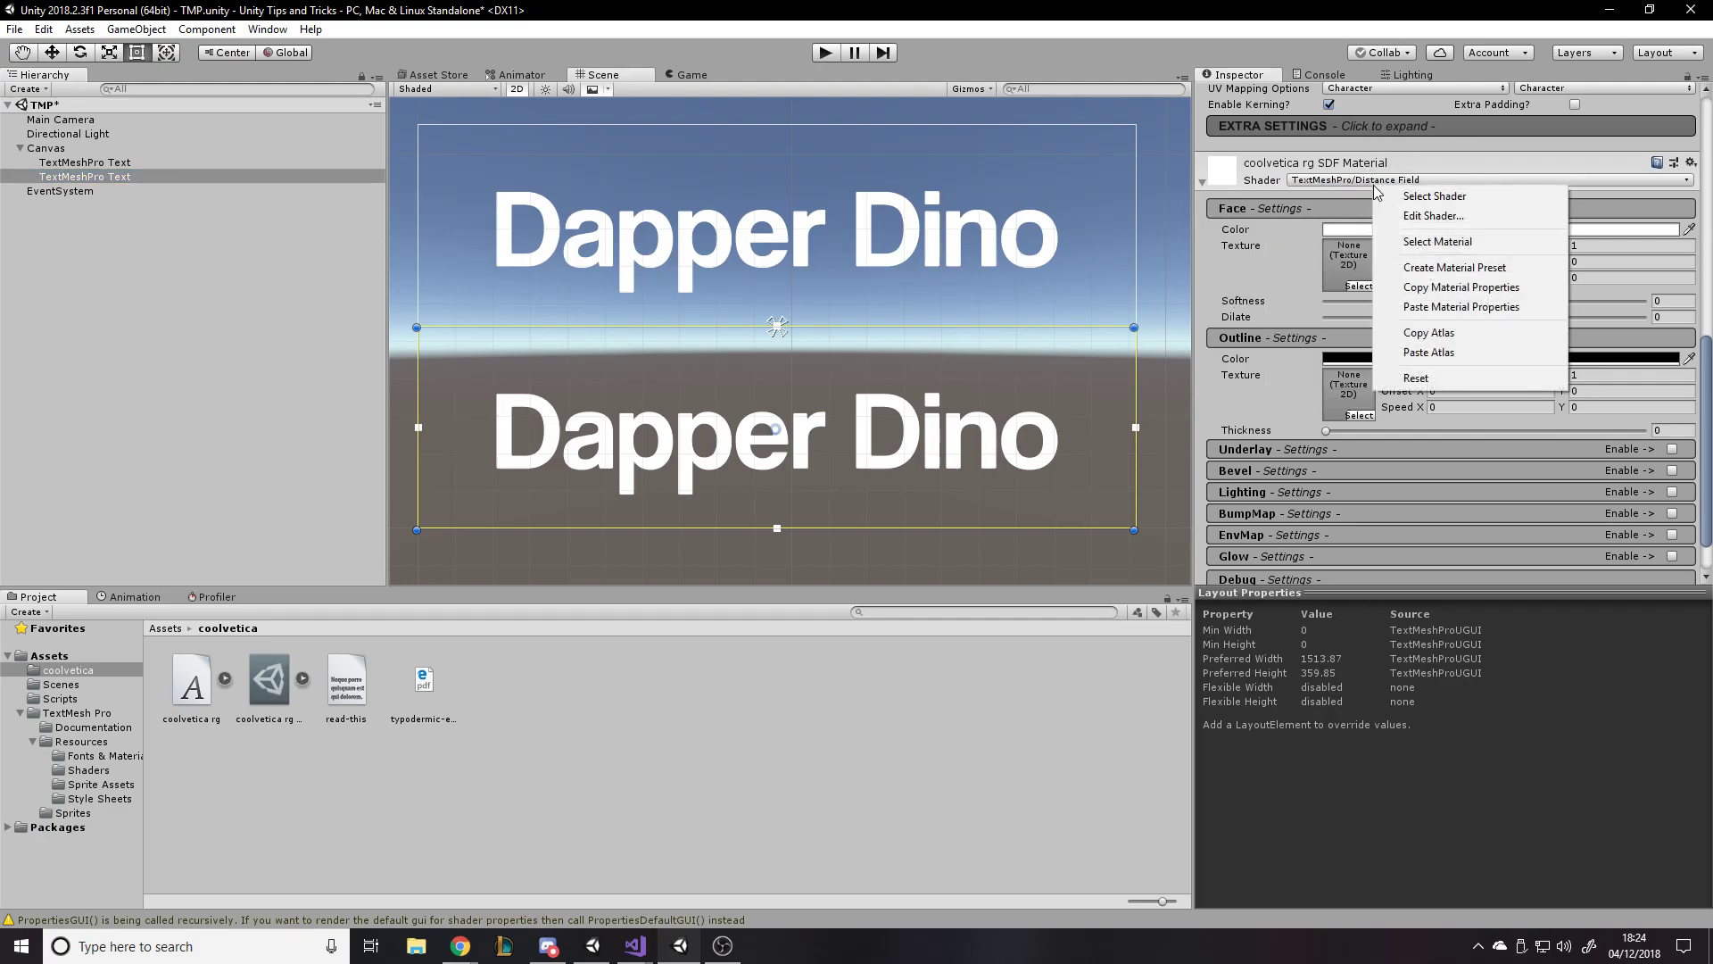
pyautogui.click(1428, 268)
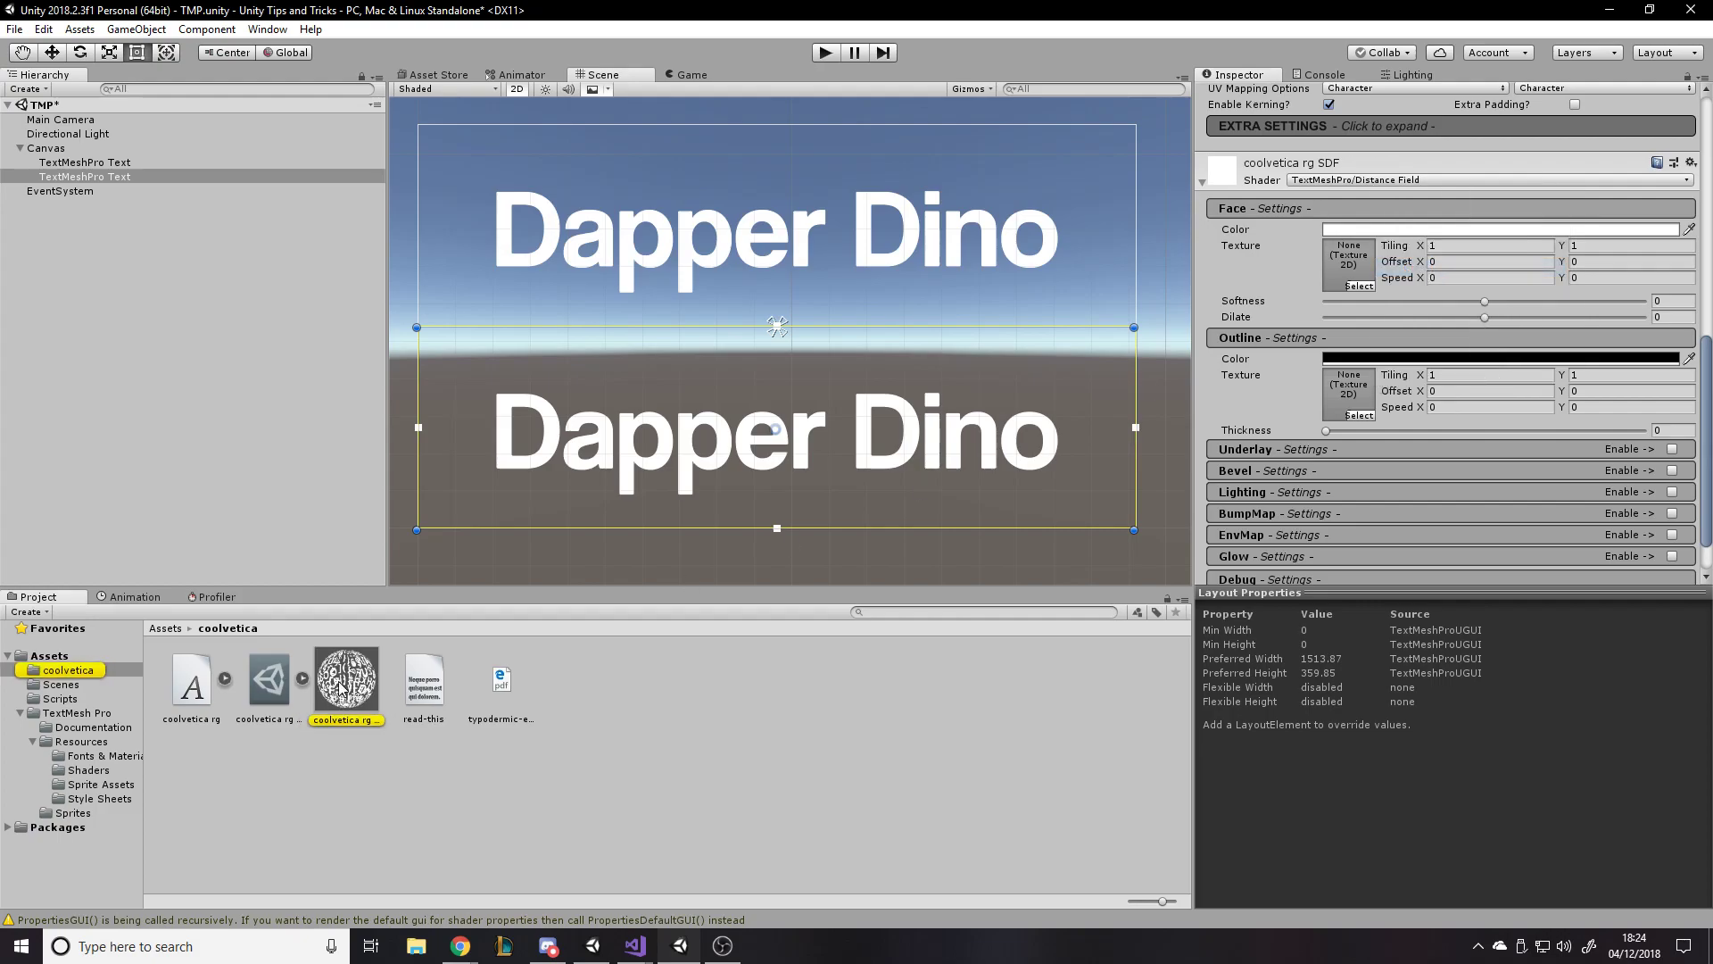
# Inspect the new coolvetica rg SDF material preset and the material assigned to the lower text.
pyautogui.click(368, 710)
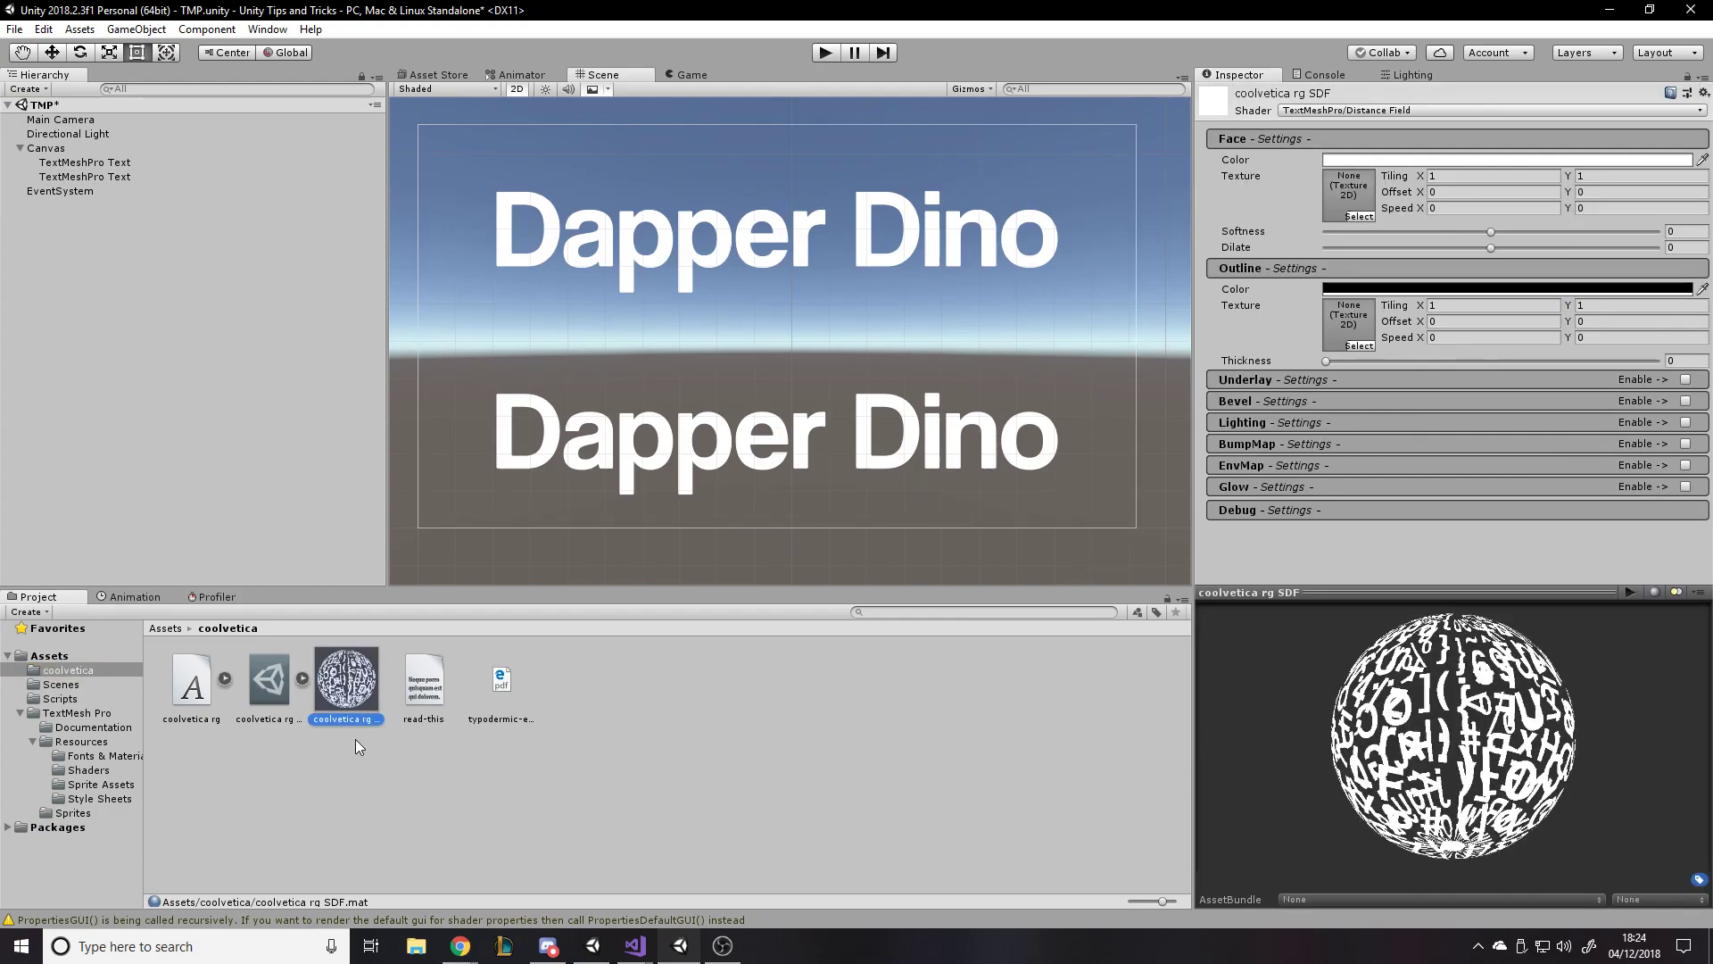
pyautogui.click(93, 176)
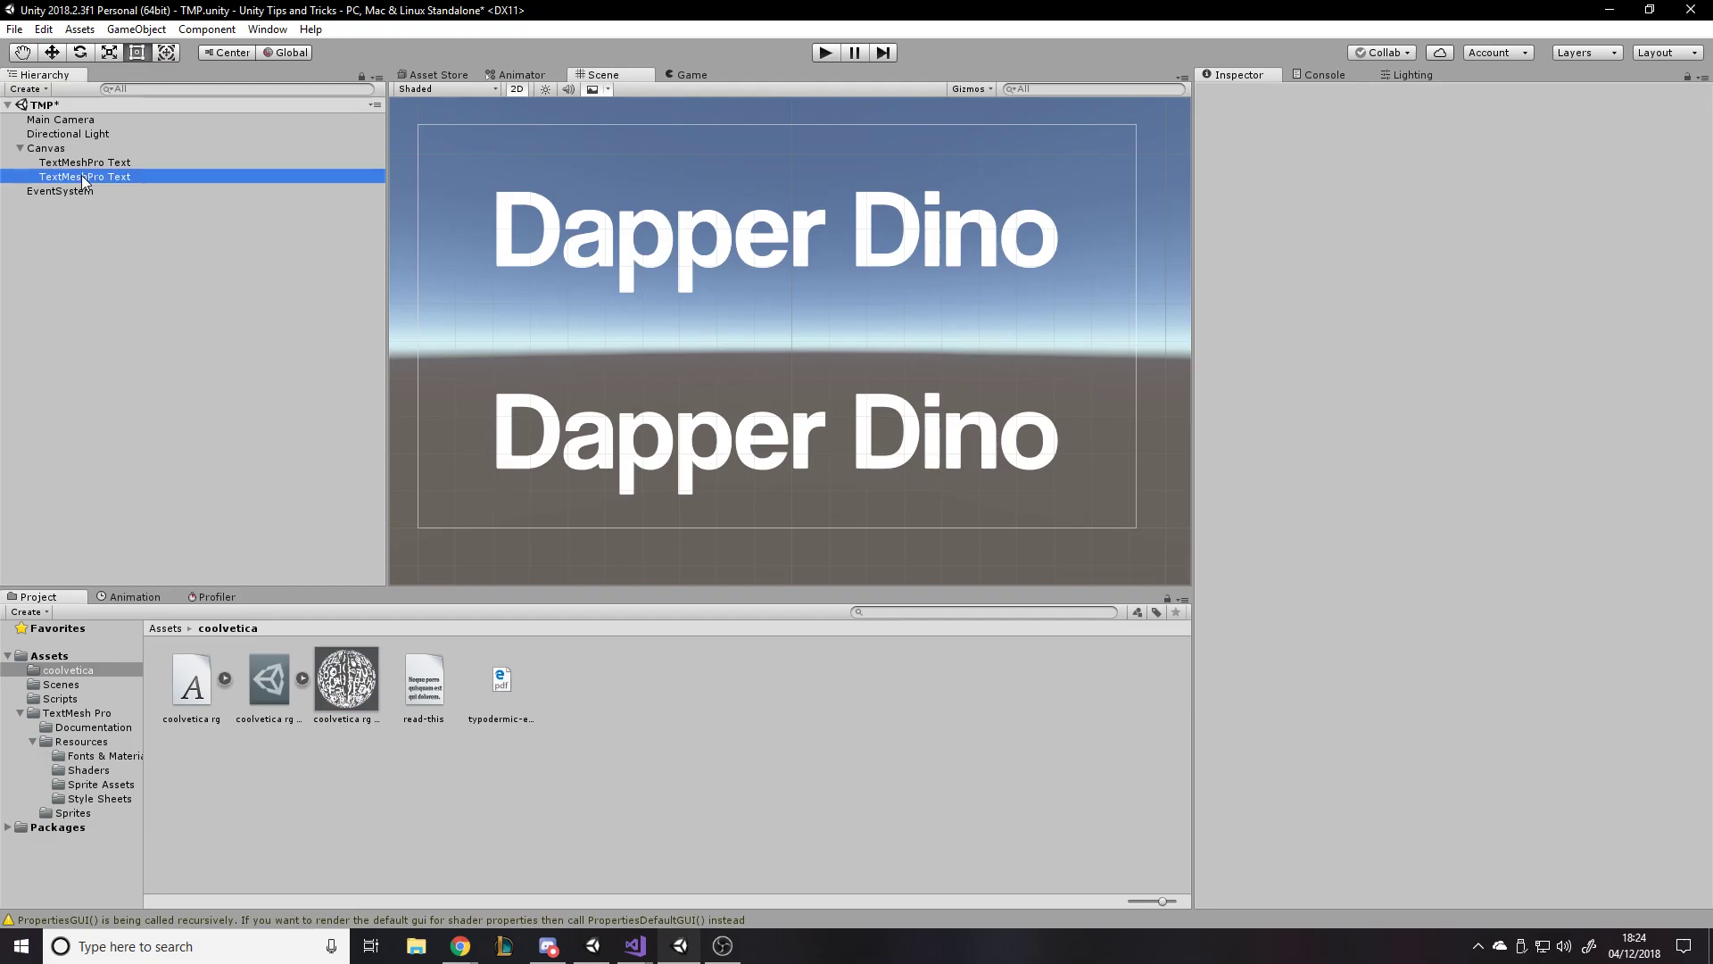
pyautogui.scroll(-10, 1344, 505)
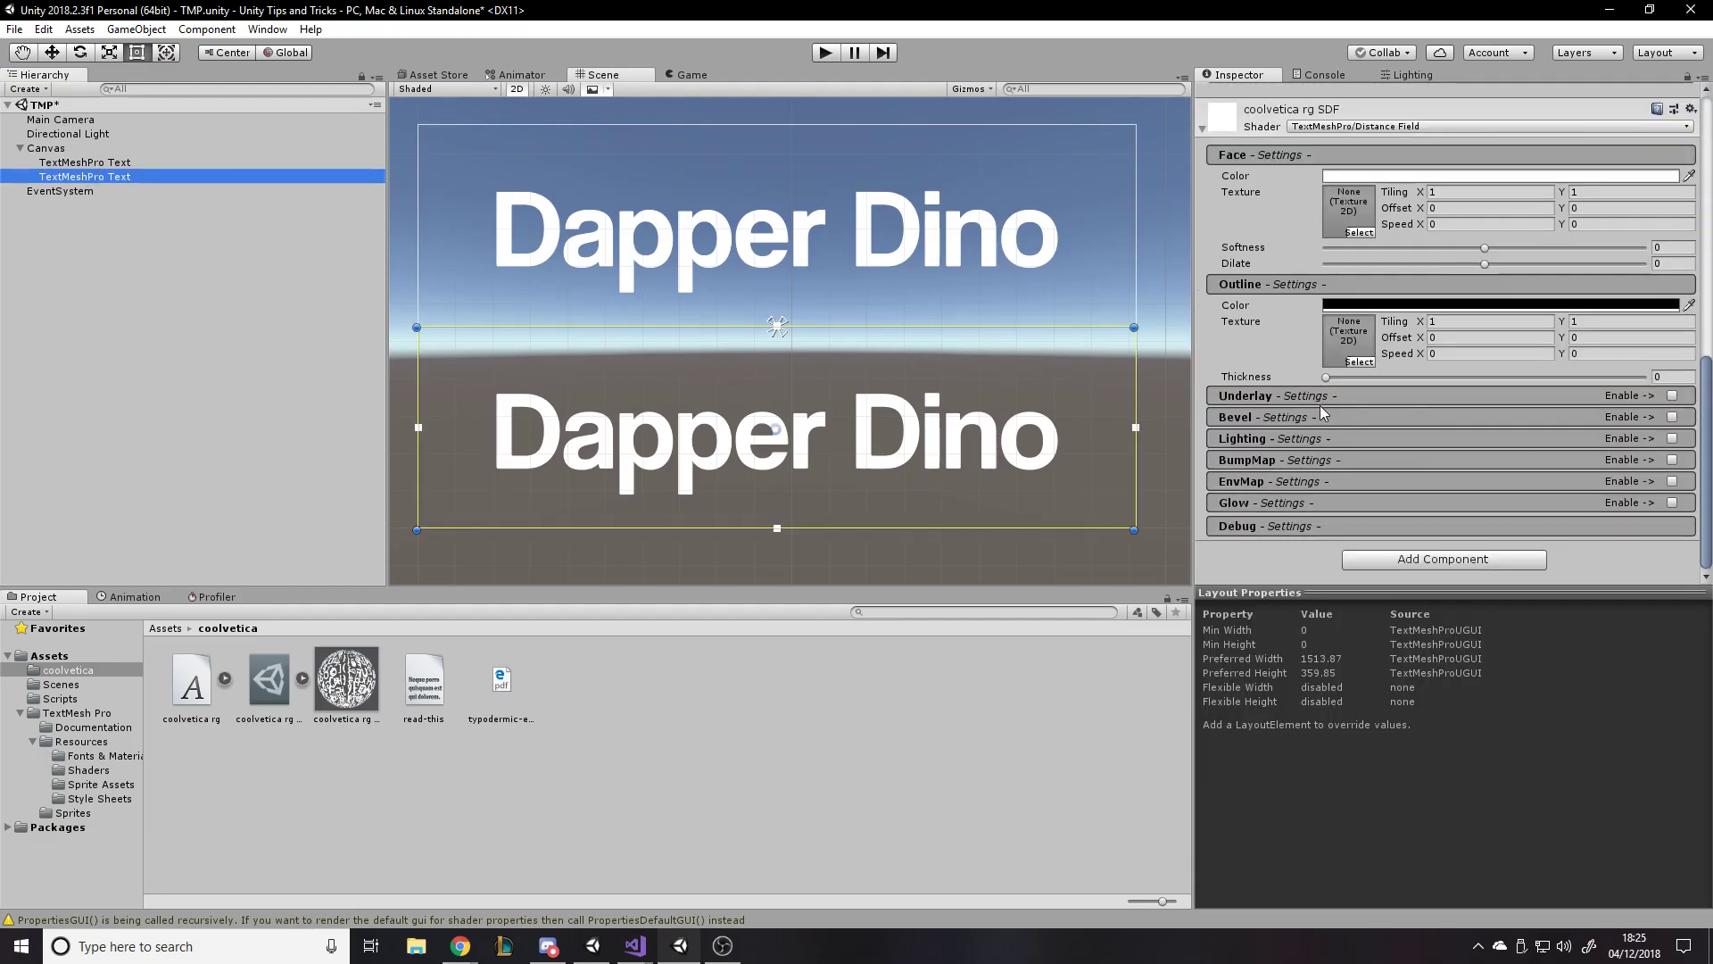
# Set the Face color of the upper text's material to light red FF6C6C.
pyautogui.click(102, 162)
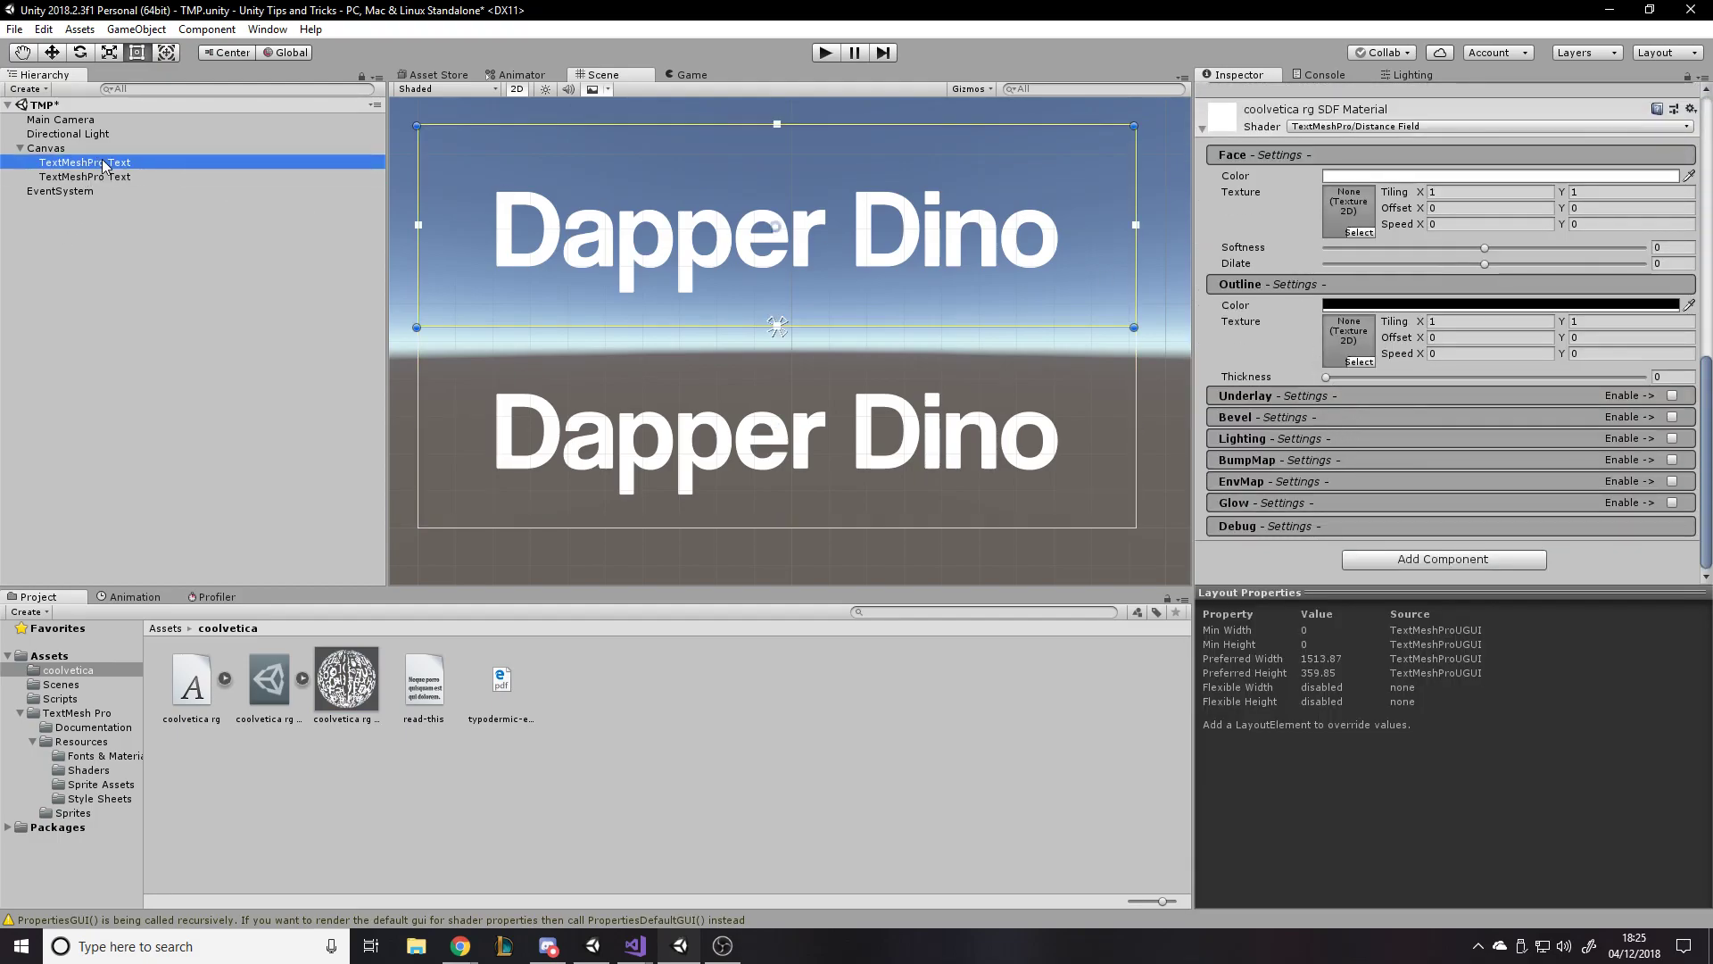
pyautogui.scroll(-5, 1421, 327)
pyautogui.scroll(-2, 1419, 323)
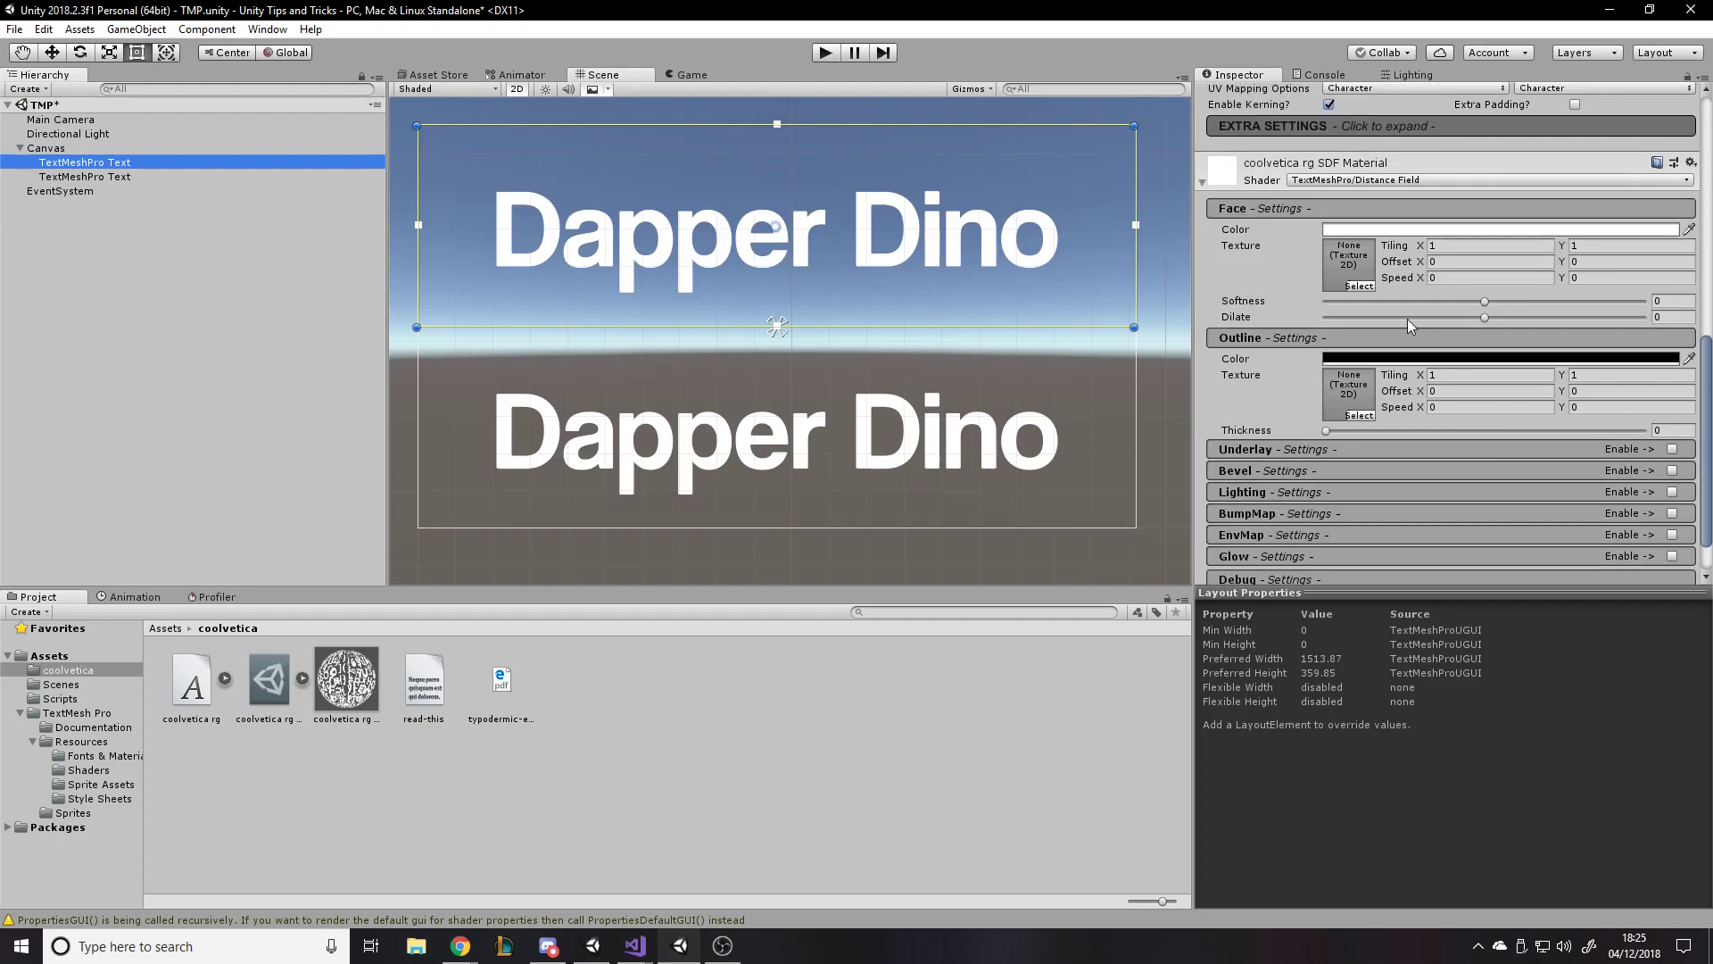
pyautogui.click(1417, 230)
pyautogui.moveTo(1370, 361); pyautogui.dragTo(1368, 314)
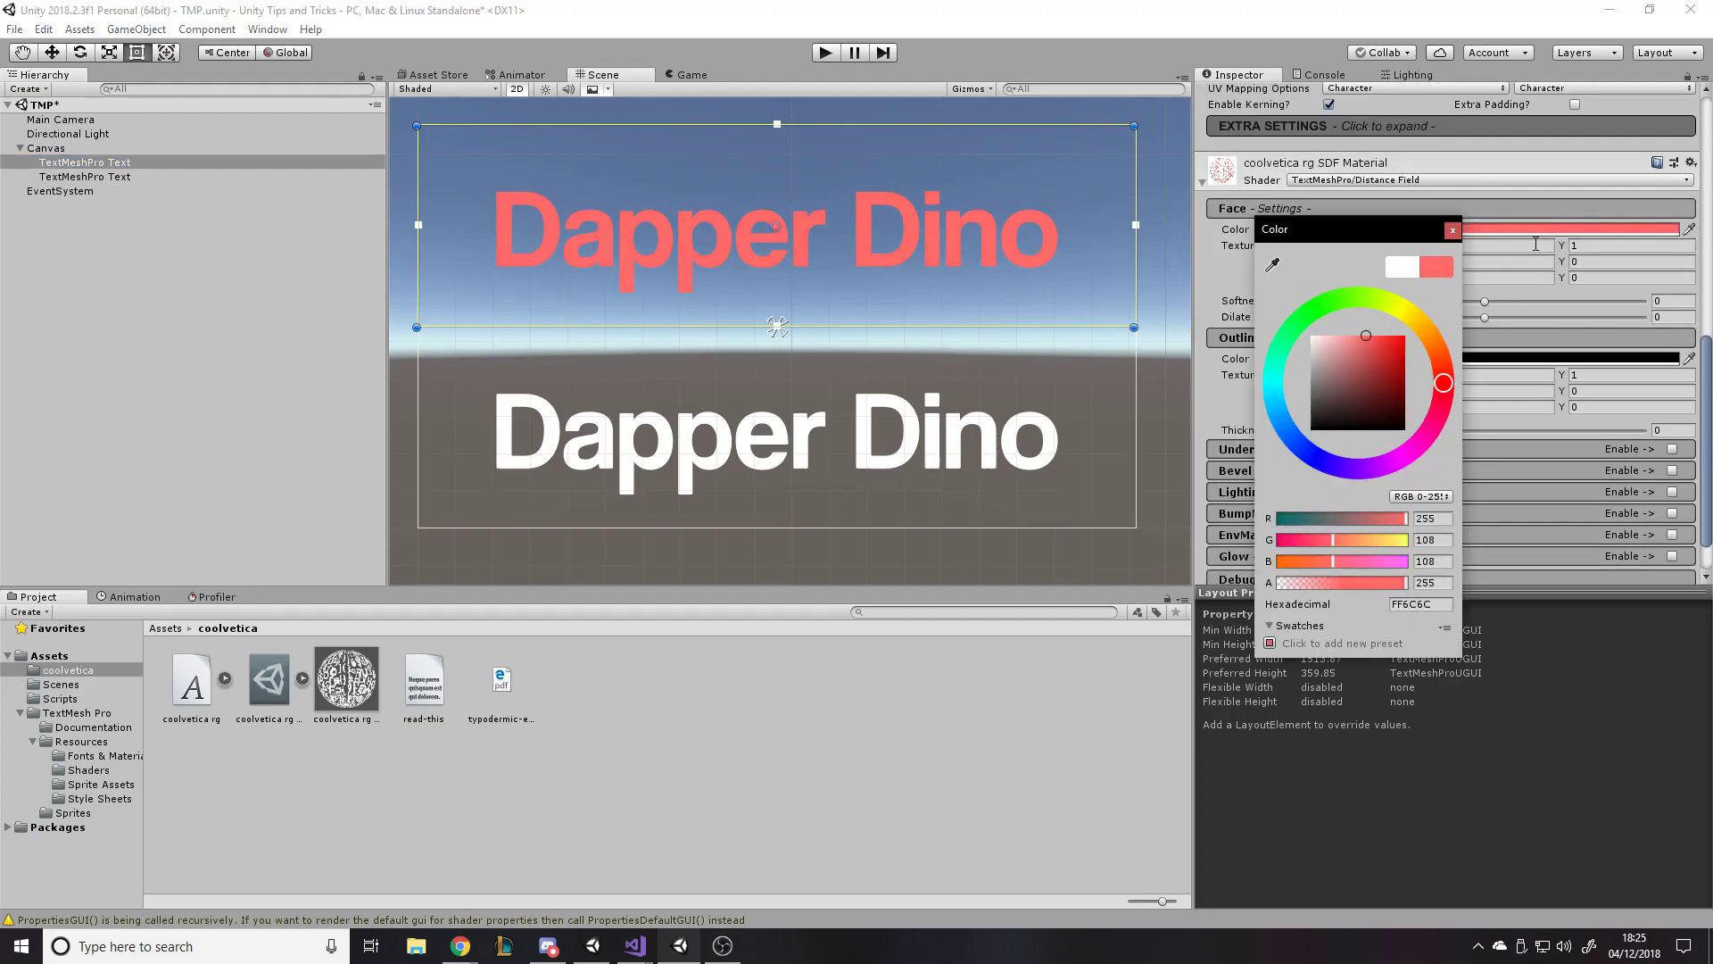
# Give the upper text a black outline with texture Tiling X 1 and a Thickness of about 0.205.
pyautogui.click(1558, 355)
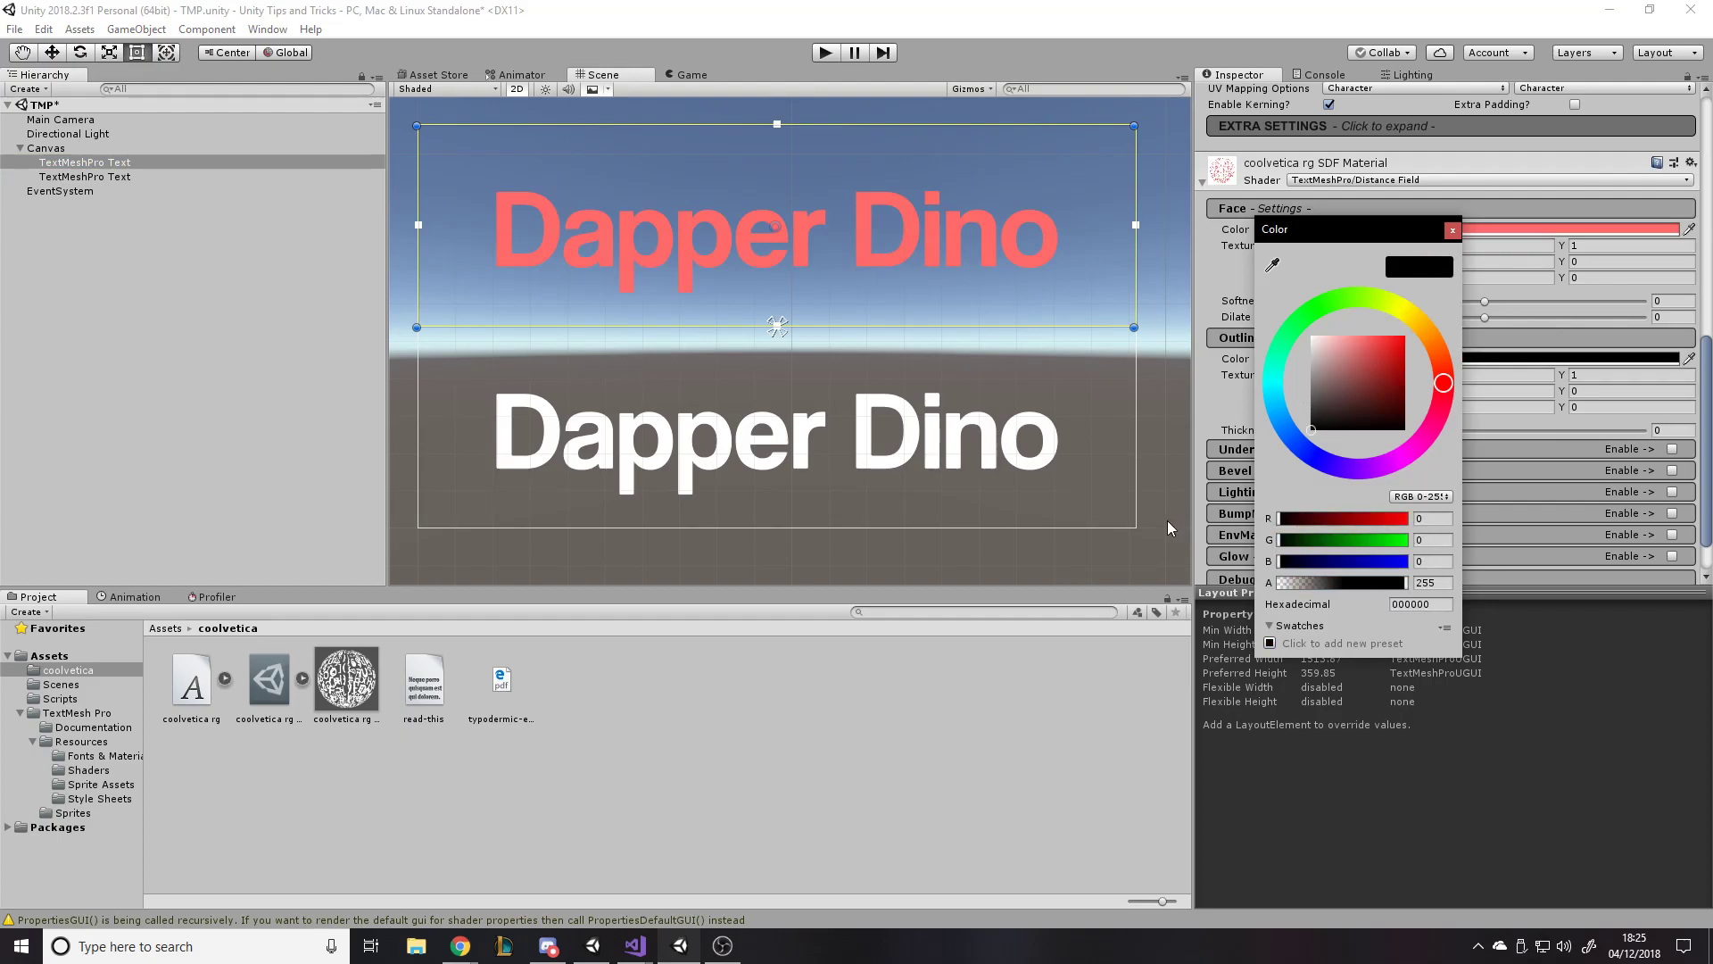
pyautogui.click(1453, 231)
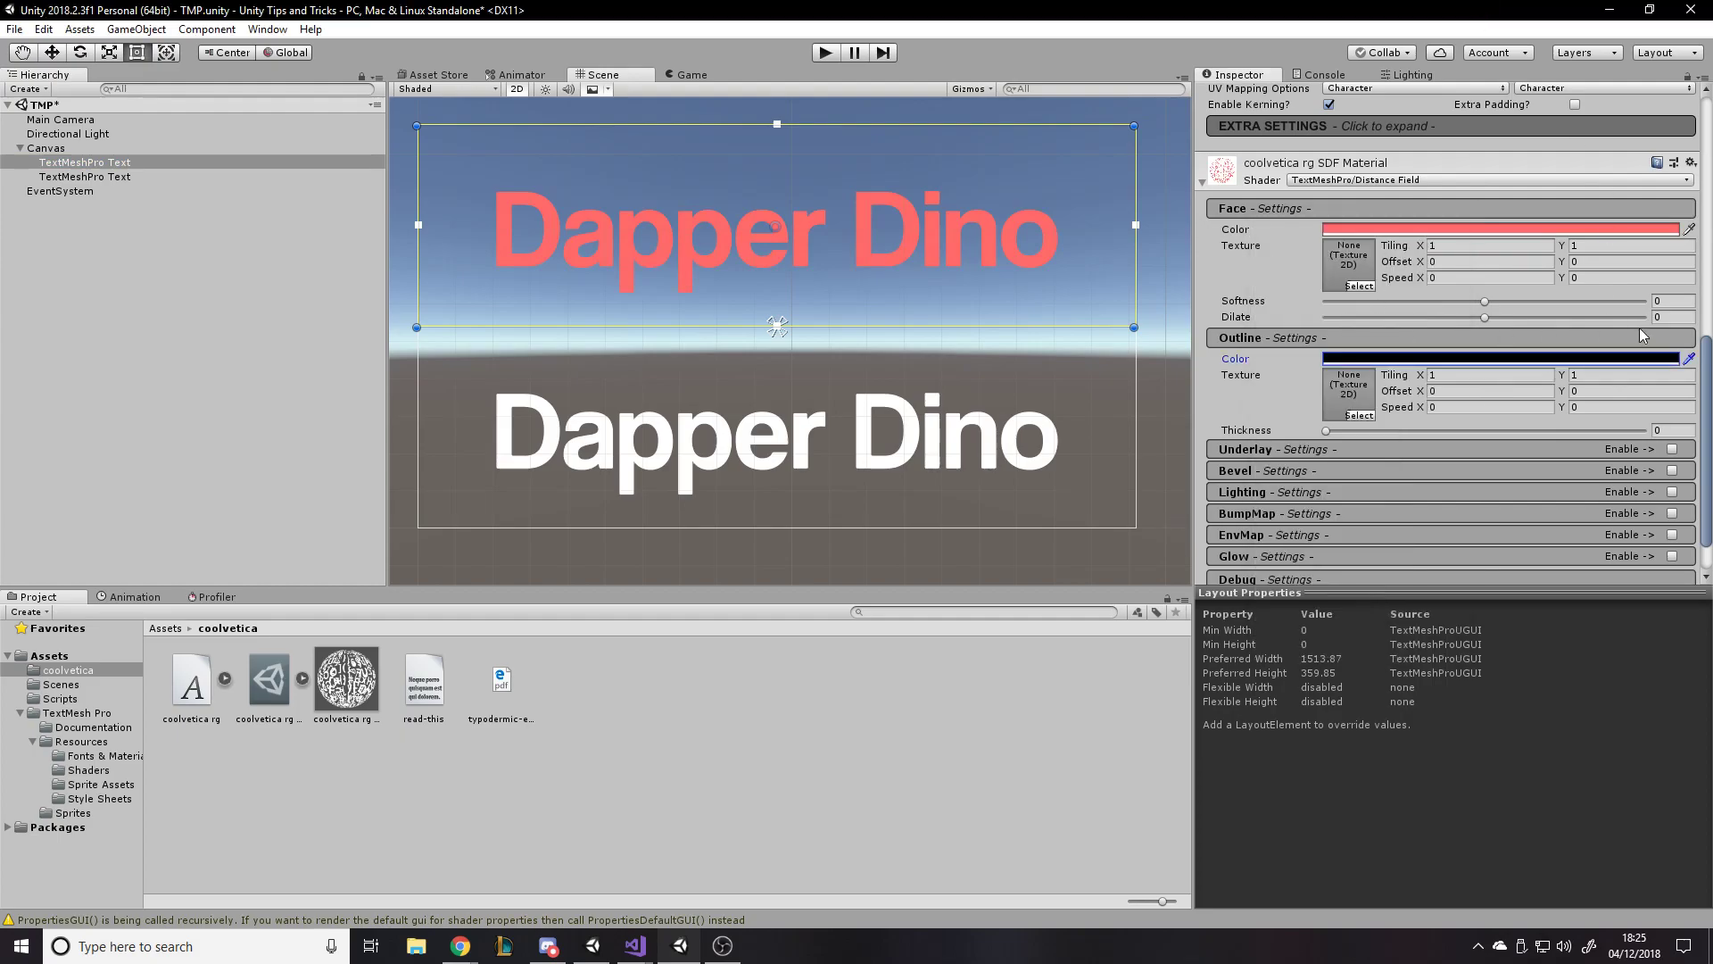
pyautogui.moveTo(1417, 378); pyautogui.dragTo(1419, 380)
pyautogui.click(1423, 382)
pyautogui.write('1')
pyautogui.press('Return')
pyautogui.moveTo(1340, 432); pyautogui.dragTo(1392, 431)
# Try different Outline texture tiling and offset values, restoring Tiling X to 1 and Offset X to 0.
pyautogui.moveTo(1419, 374); pyautogui.dragTo(1344, 386)
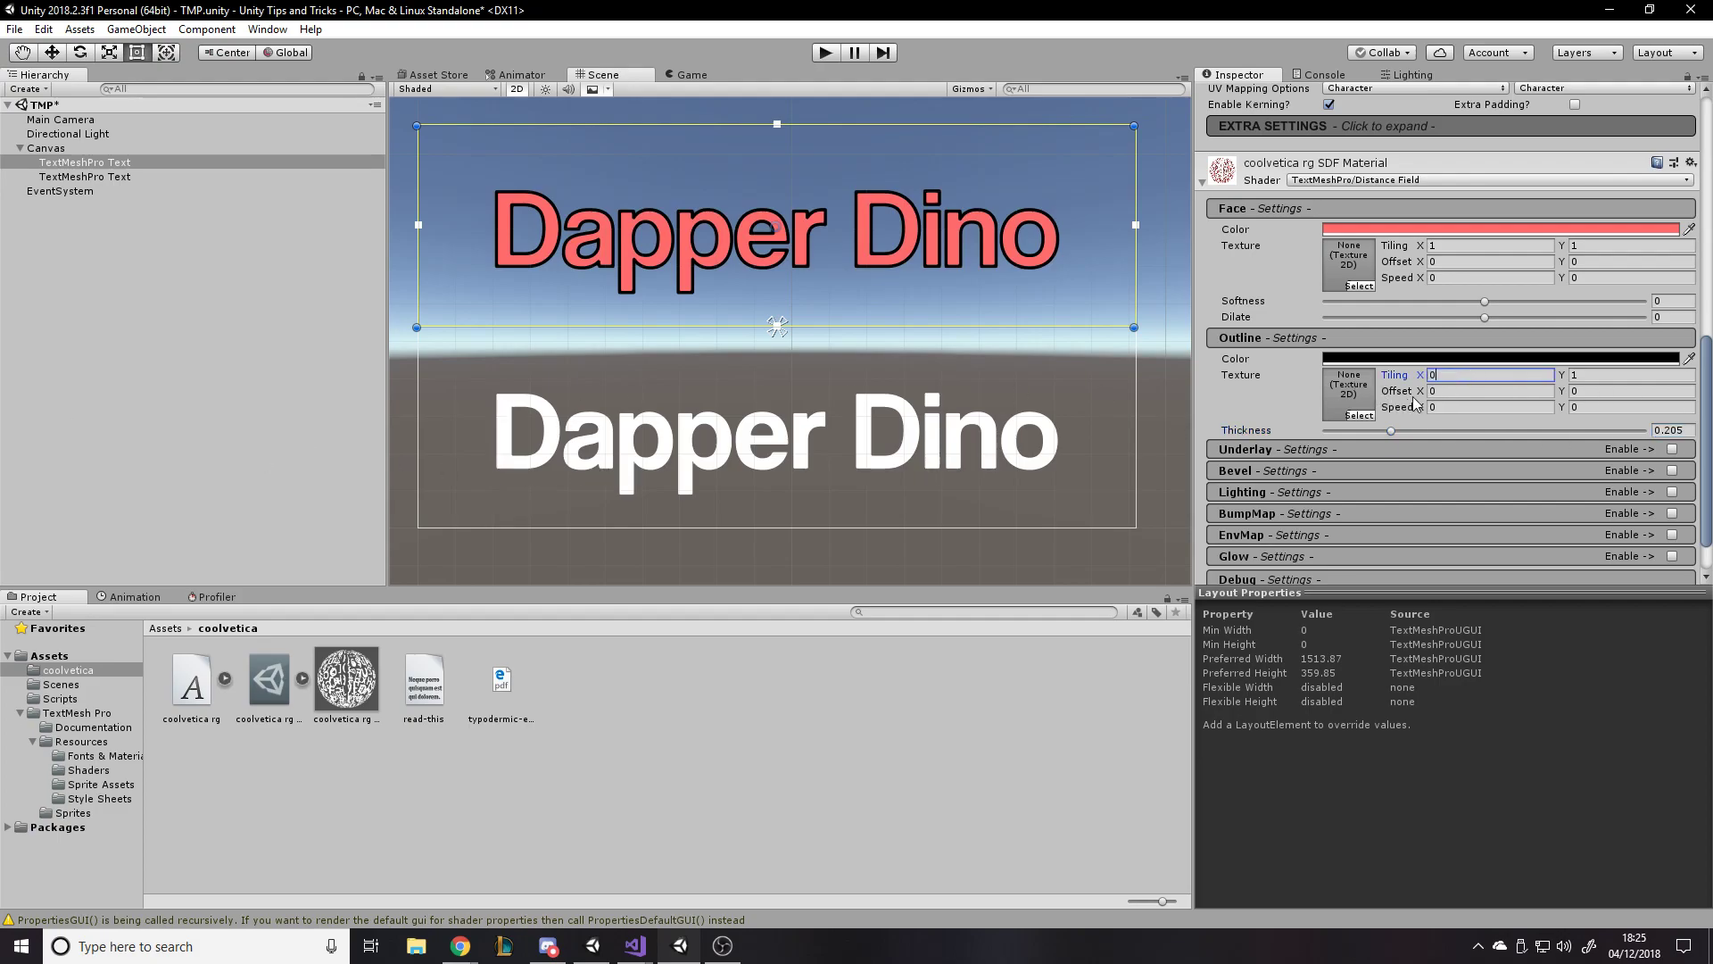
pyautogui.click(1468, 390)
pyautogui.click(1463, 375)
pyautogui.write('1')
pyautogui.press('Tab')
pyautogui.moveTo(1429, 391); pyautogui.dragTo(1281, 434)
pyautogui.click(1438, 406)
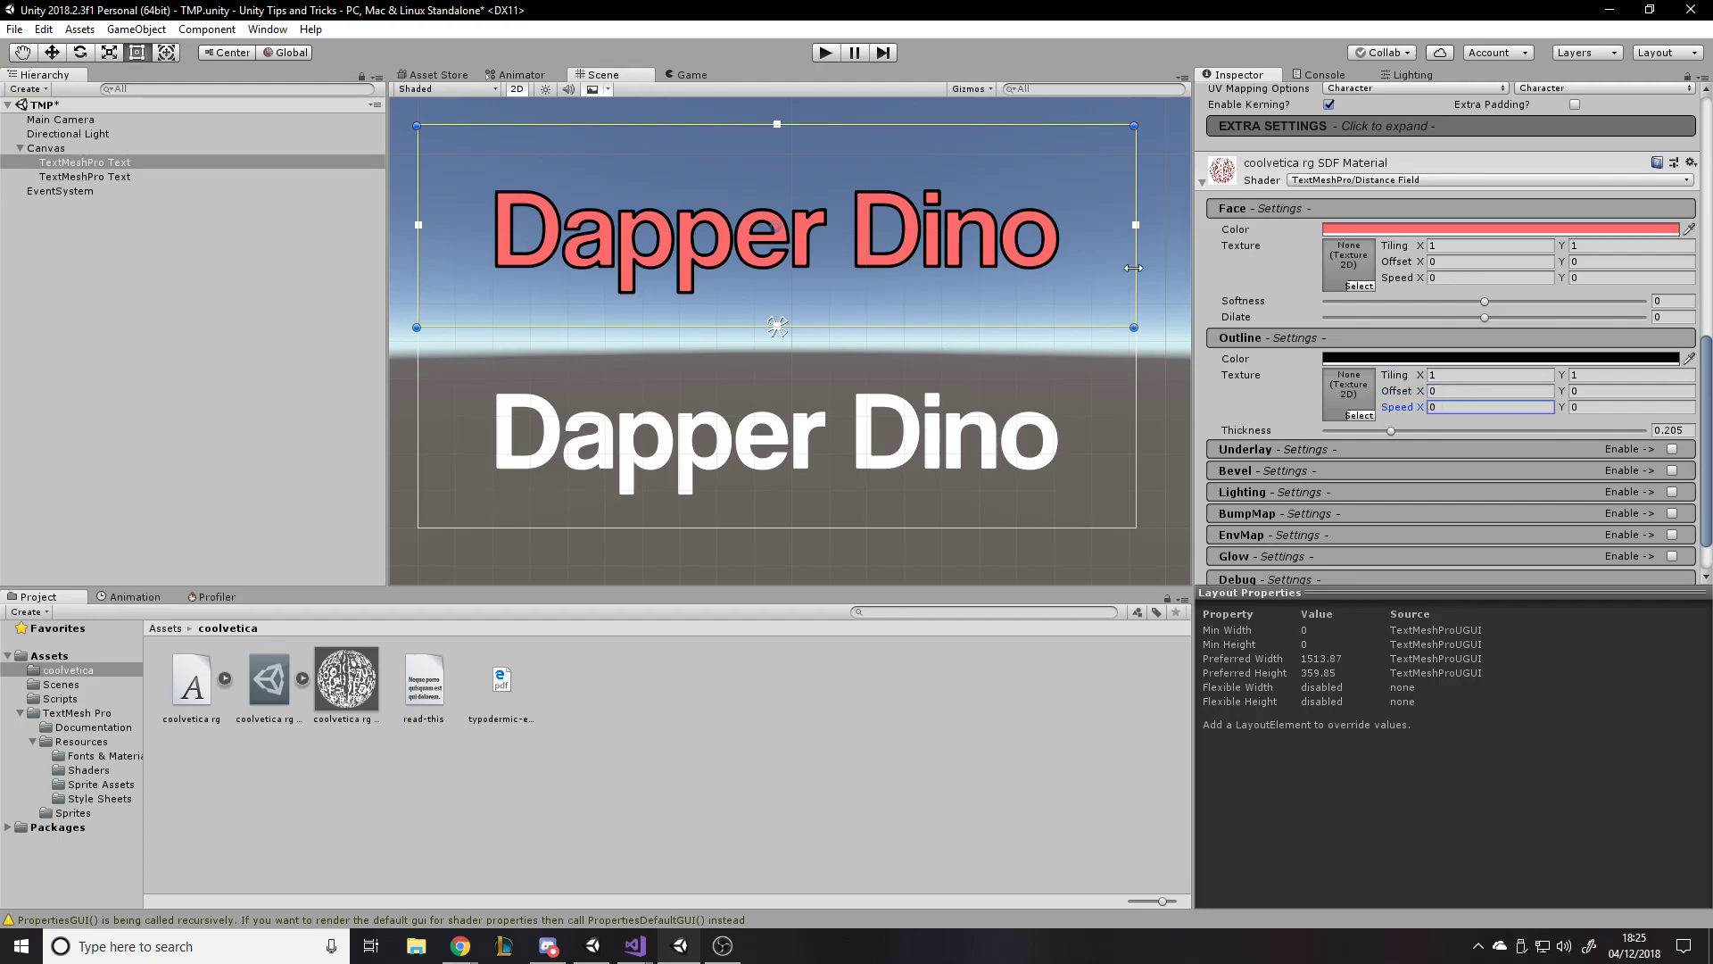
# Collapse the Outline and Face settings, enable the Underlay and set its color to magenta FF00E1.
pyautogui.click(1304, 336)
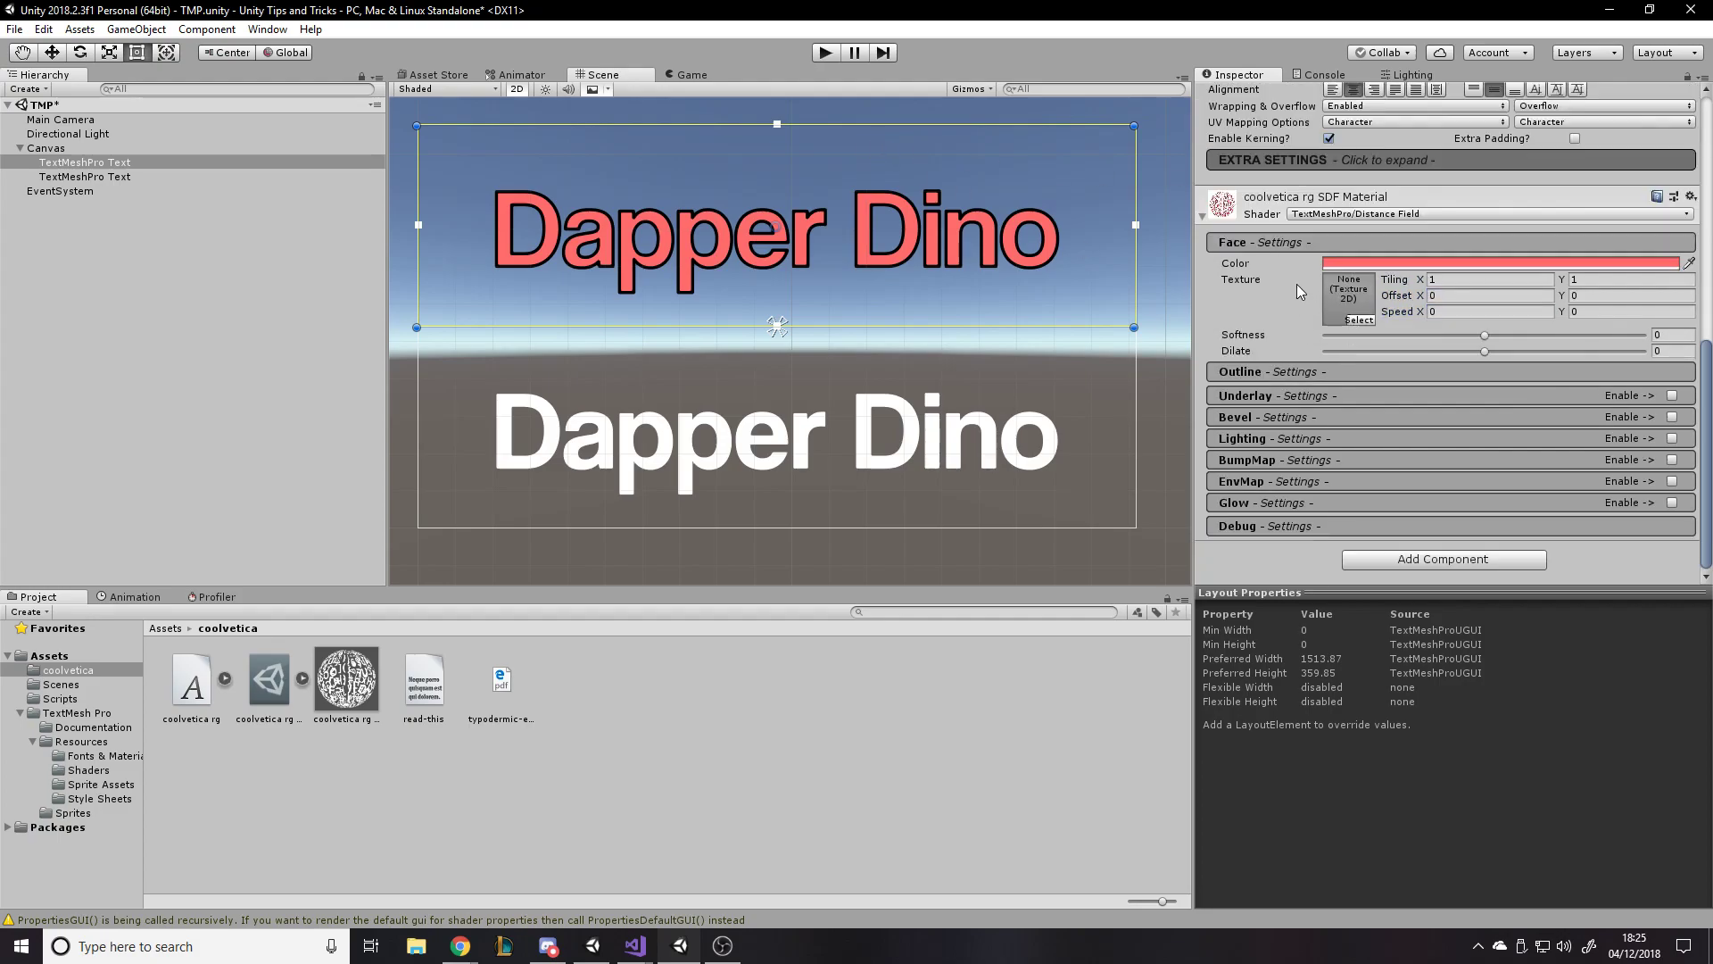
pyautogui.scroll(3, 1297, 263)
pyautogui.click(1265, 393)
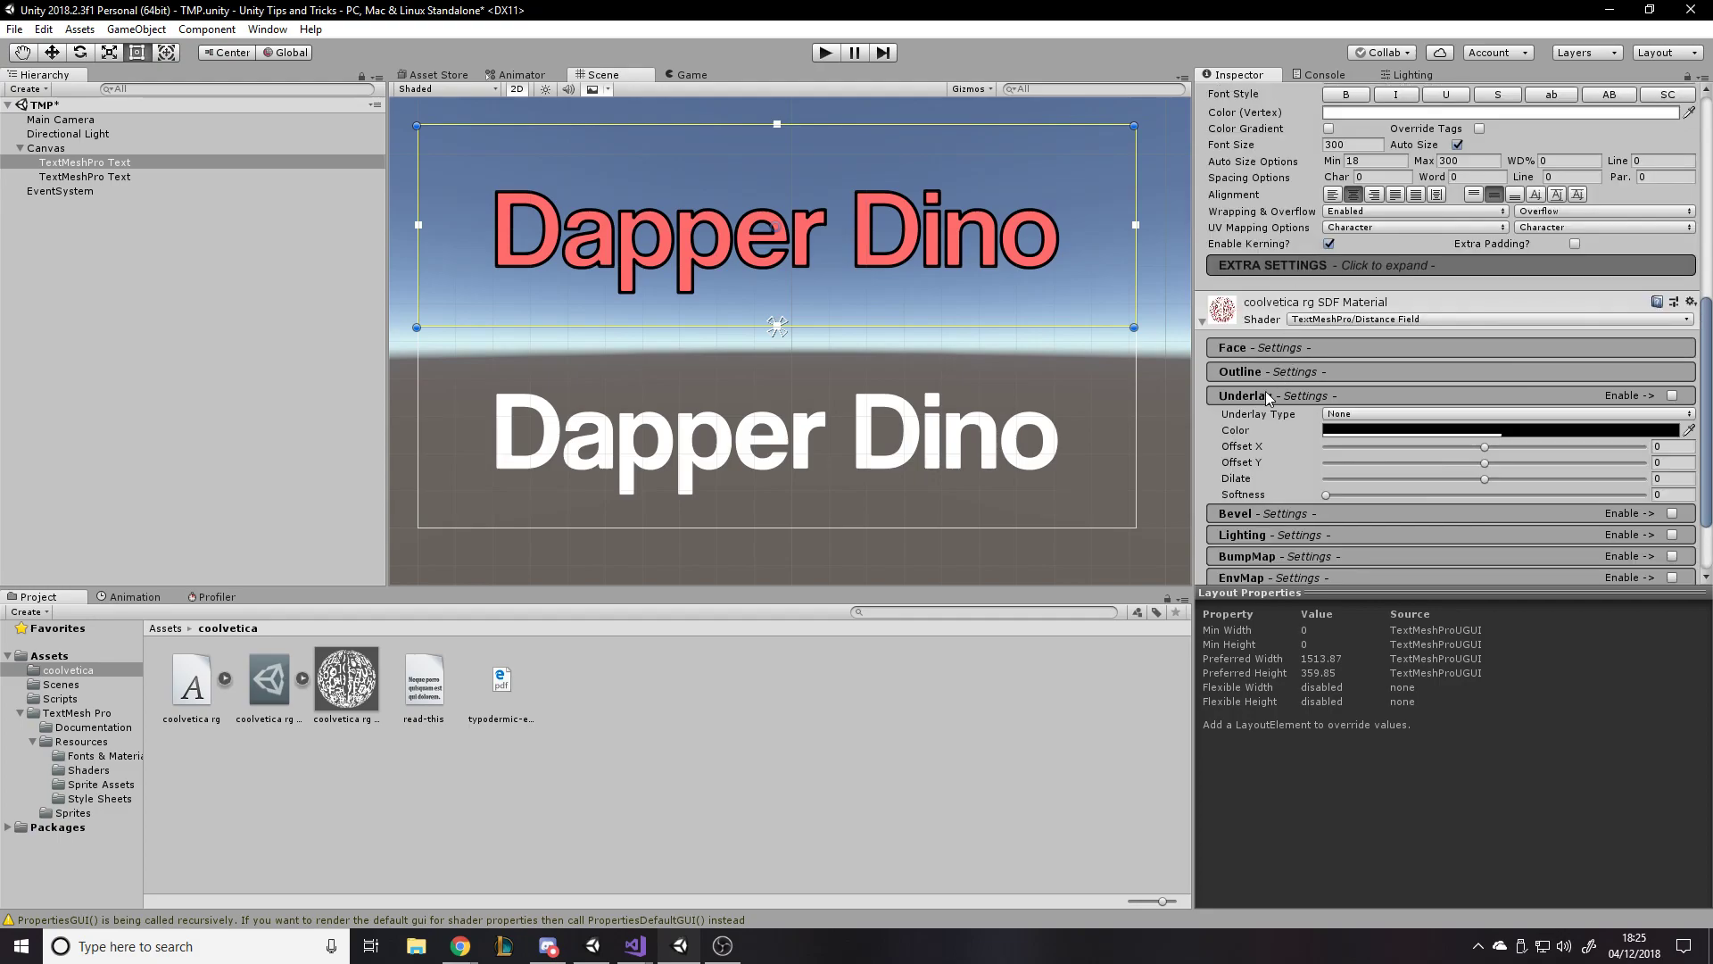
pyautogui.click(1383, 429)
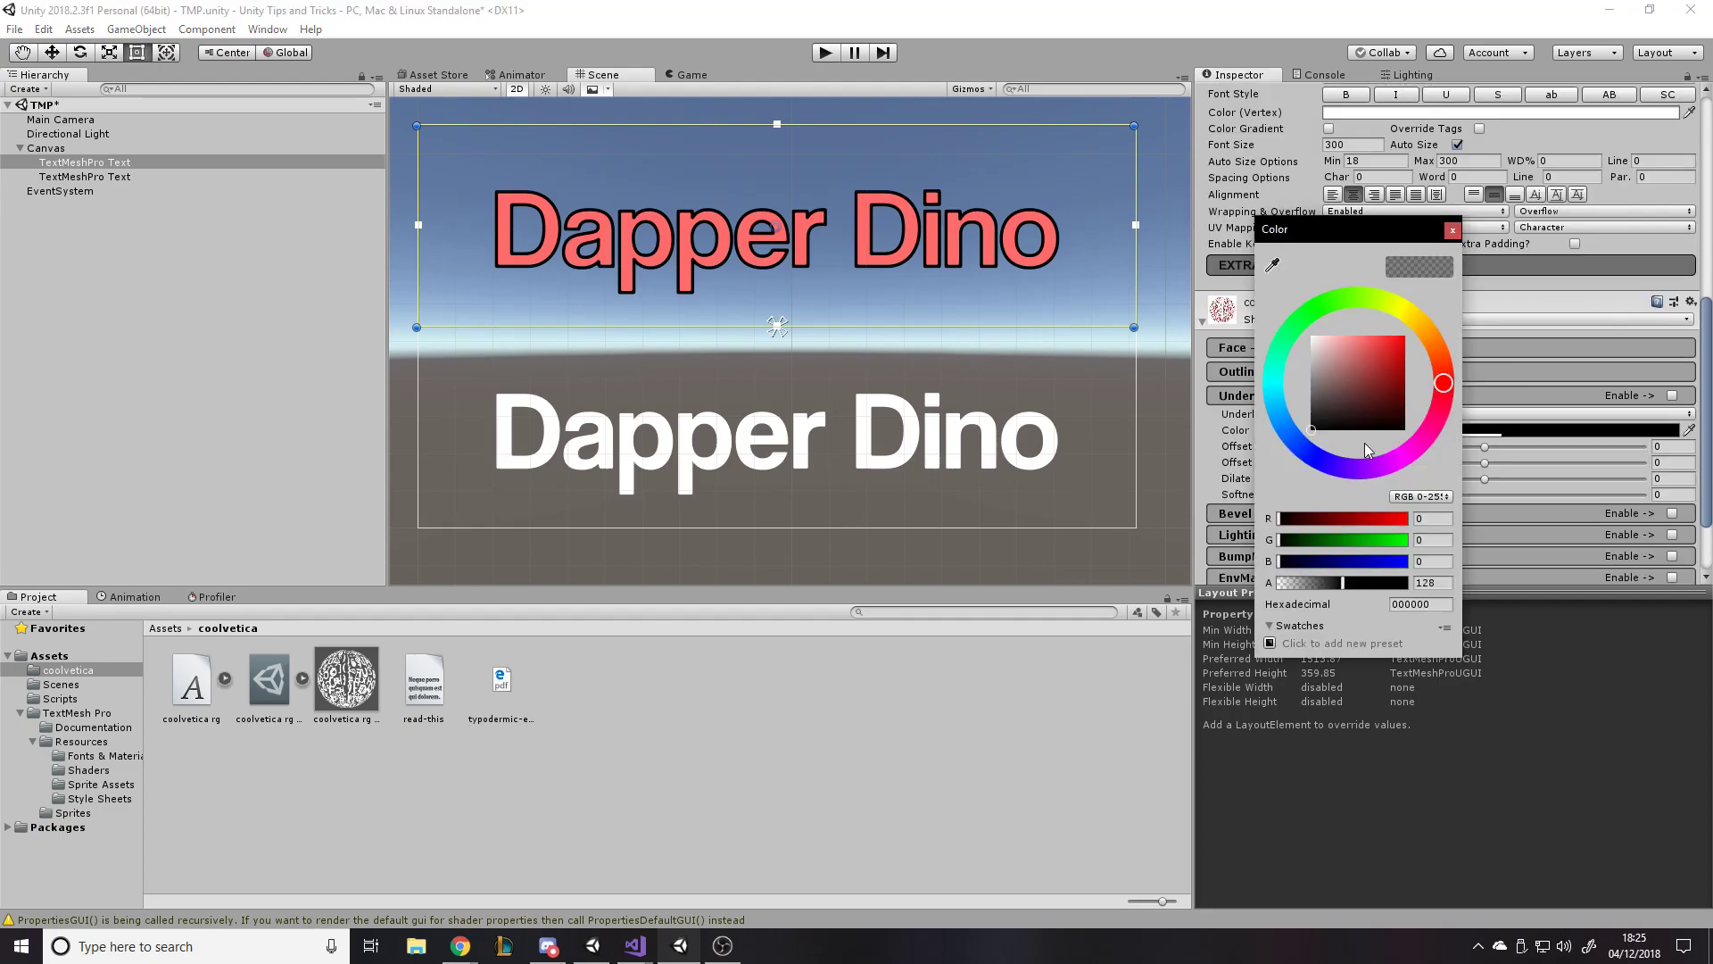
pyautogui.click(1450, 230)
pyautogui.click(1672, 395)
pyautogui.click(1474, 432)
pyautogui.moveTo(1317, 421); pyautogui.dragTo(1459, 312)
pyautogui.click(1419, 464)
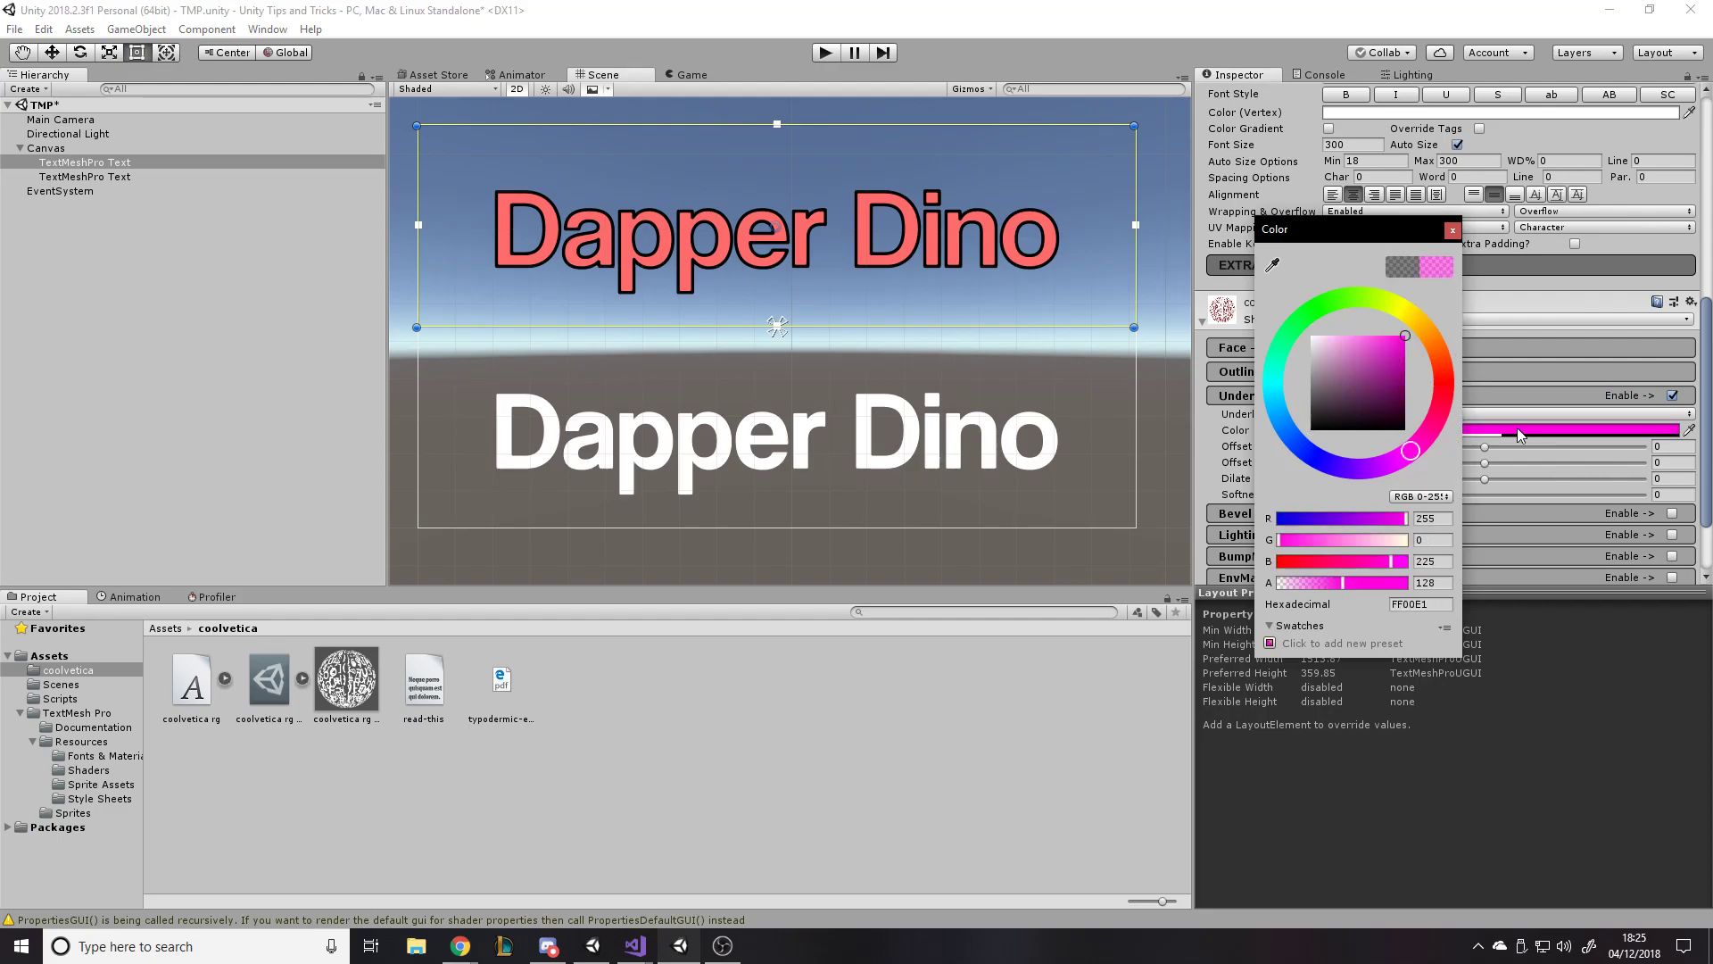
pyautogui.click(1459, 241)
# Set the Underlay Offset X to about 0.062, try another Underlay Type and return it to Normal.
pyautogui.moveTo(1482, 449)
pyautogui.mouseDown()
pyautogui.moveTo(1450, 453)
pyautogui.moveTo(1530, 466)
pyautogui.moveTo(1495, 471)
pyautogui.mouseUp()
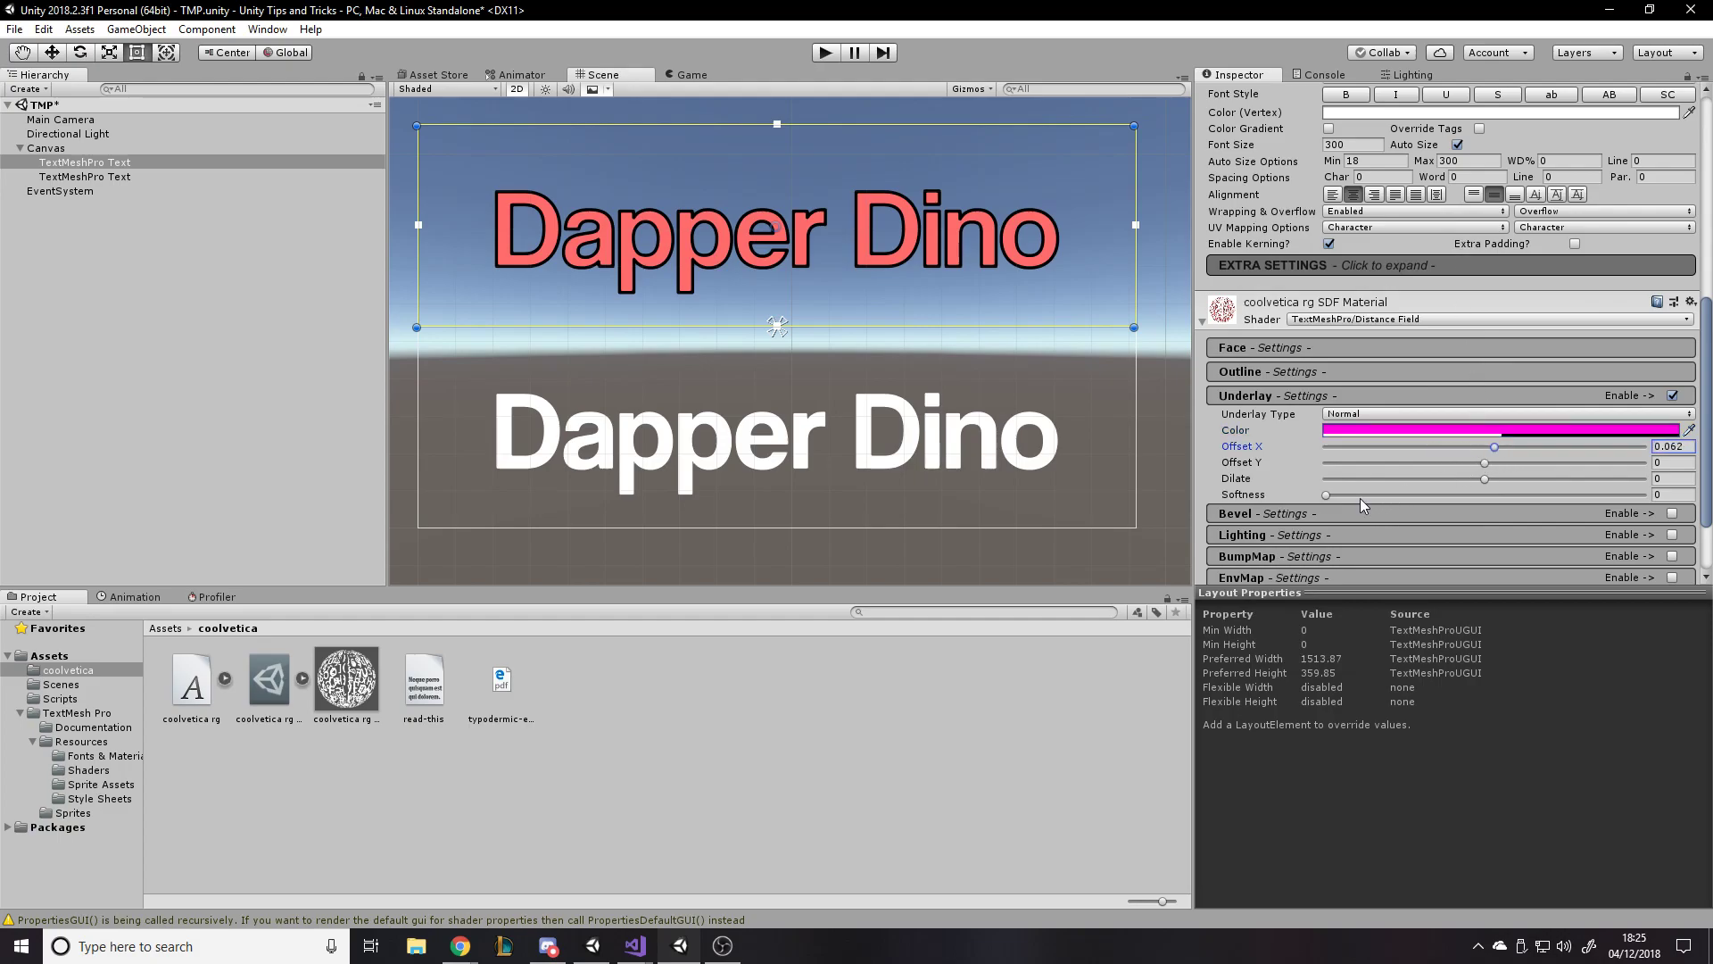
pyautogui.click(1352, 414)
pyautogui.click(1355, 434)
pyautogui.click(1354, 414)
pyautogui.click(1372, 454)
# Set the Underlay Offset Y to about 0.09 and Dilate to about 0.039, and disable and collapse the Underlay.
pyautogui.scroll(5, 696, 244)
pyautogui.scroll(-2, 962, 297)
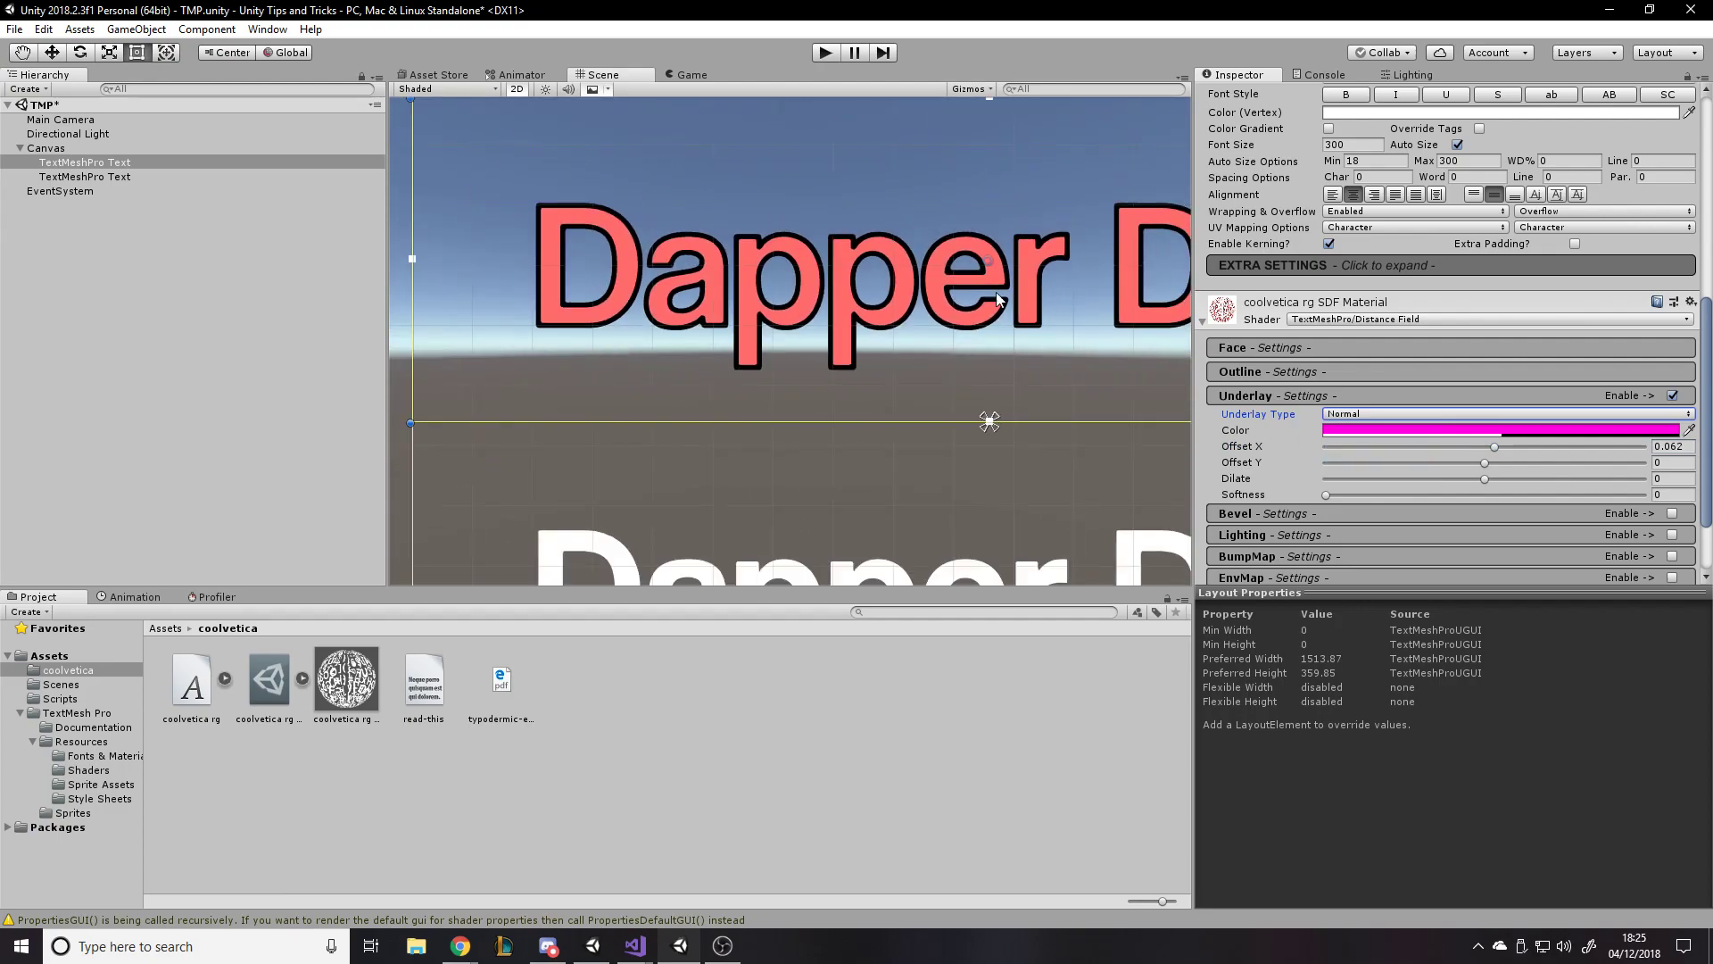
pyautogui.moveTo(1484, 464)
pyautogui.mouseDown()
pyautogui.moveTo(1529, 465)
pyautogui.moveTo(1492, 479)
pyautogui.mouseUp()
pyautogui.click(1675, 399)
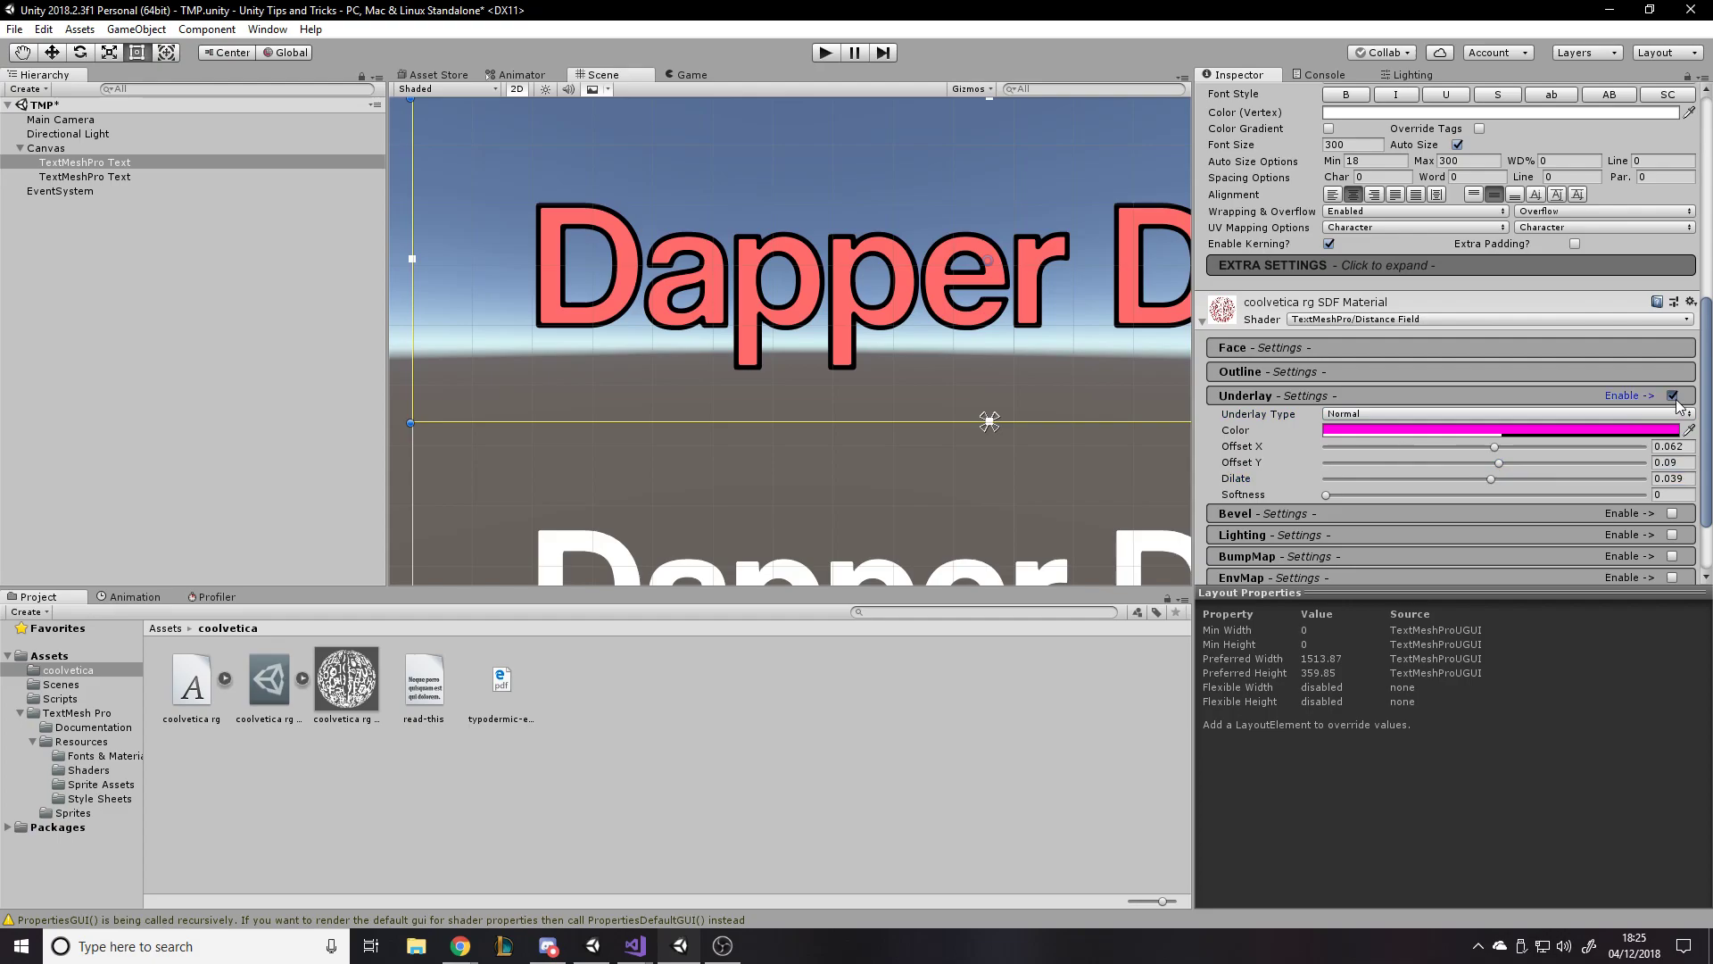
pyautogui.click(1425, 395)
# Enable an Outer Bevel on the upper text with Amount about 0.683 and Roundness and Clamp about 0.152.
pyautogui.click(1256, 417)
pyautogui.click(1374, 435)
pyautogui.click(1372, 456)
pyautogui.click(1408, 452)
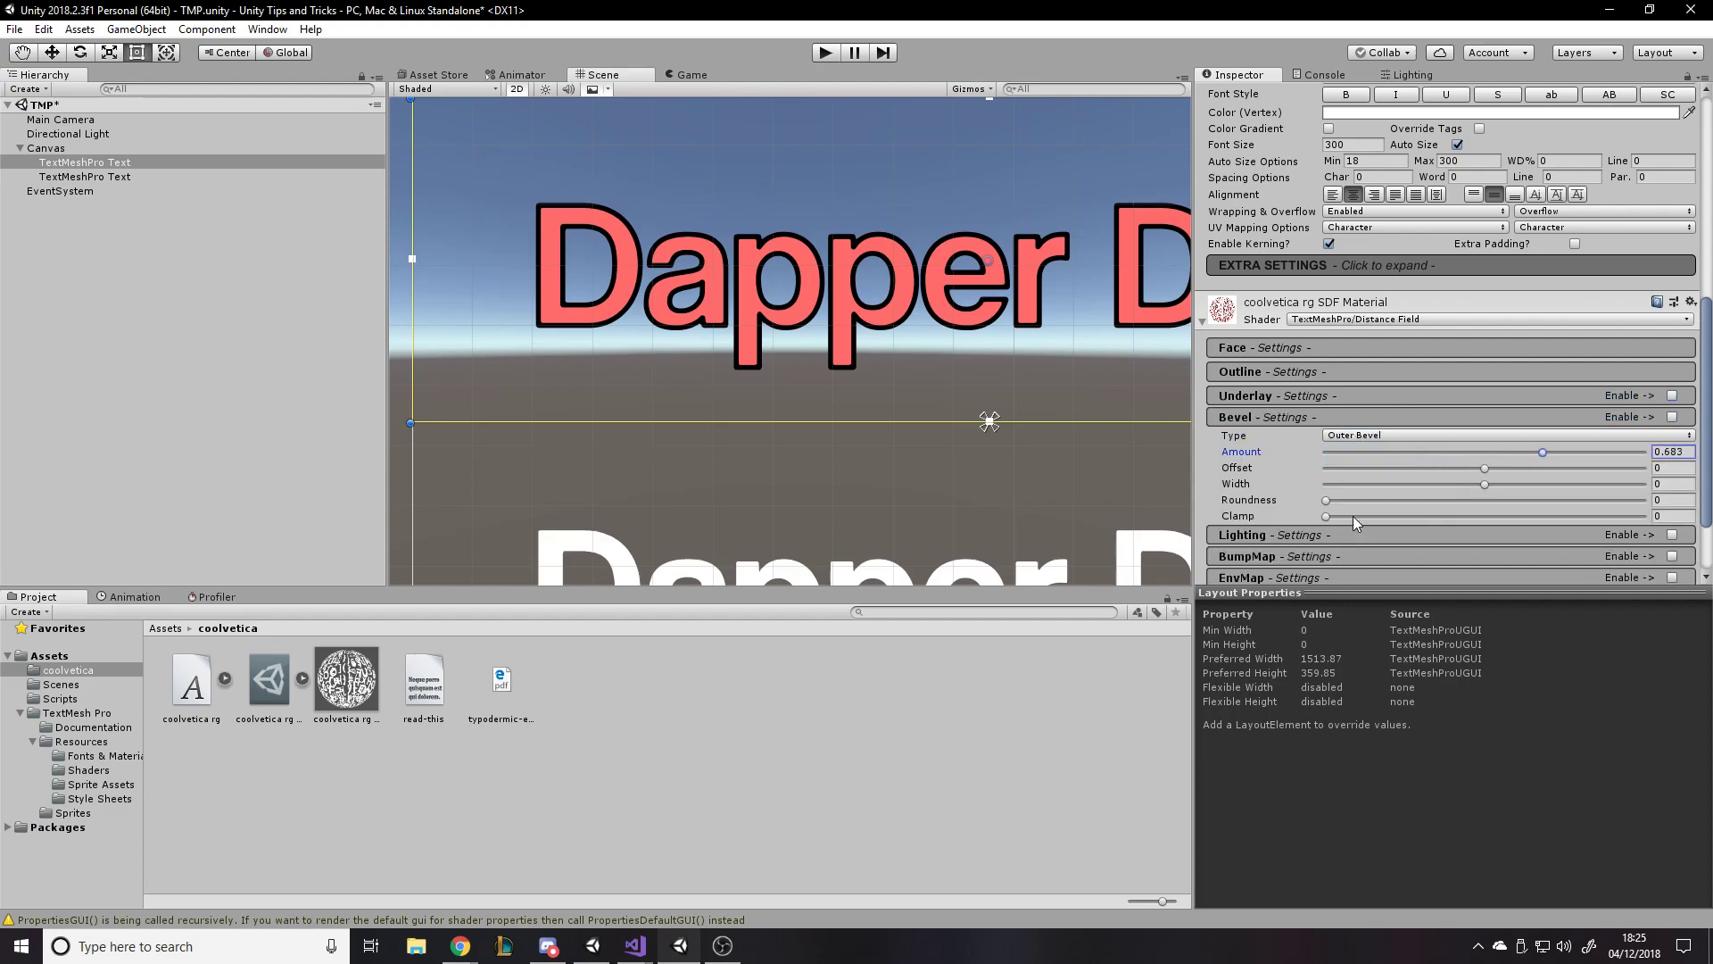
pyautogui.moveTo(1351, 516); pyautogui.dragTo(1374, 500)
pyautogui.click(1672, 417)
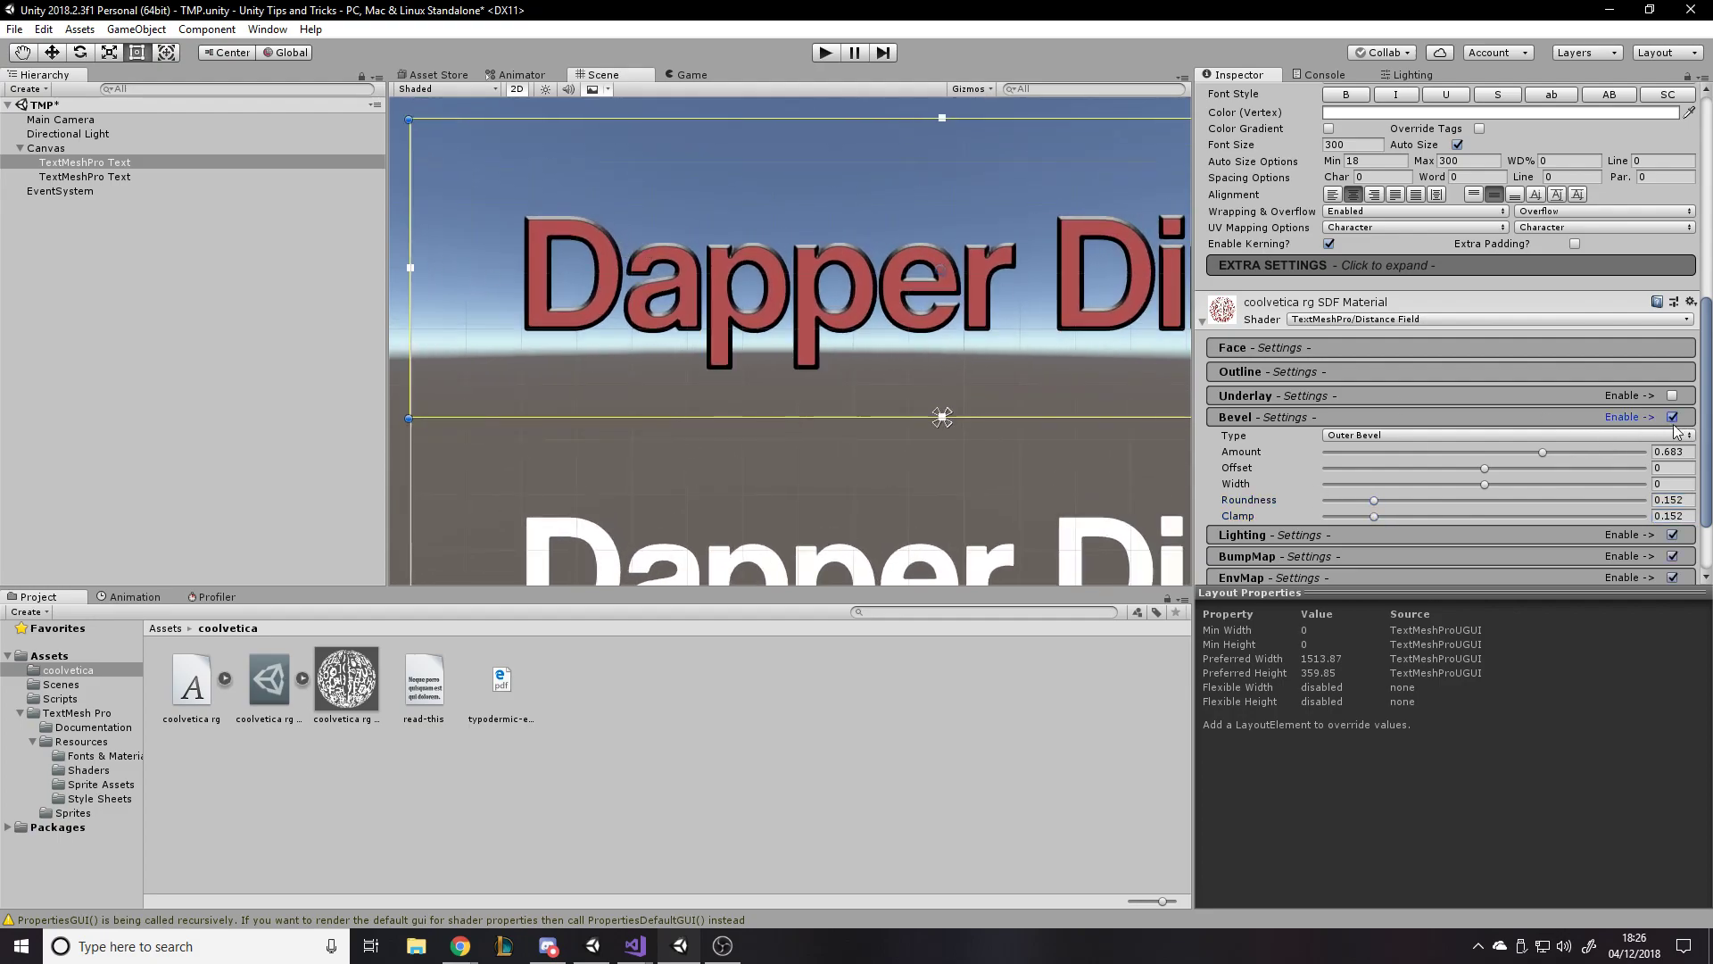
# Set the Bevel Amount to about 0.385, Offset -0.154, Width 0.121, Roundness 0.085 and Clamp 0.
pyautogui.moveTo(1506, 453); pyautogui.dragTo(1526, 491)
pyautogui.moveTo(1372, 503); pyautogui.dragTo(1291, 525)
pyautogui.scroll(-3, 564, 312)
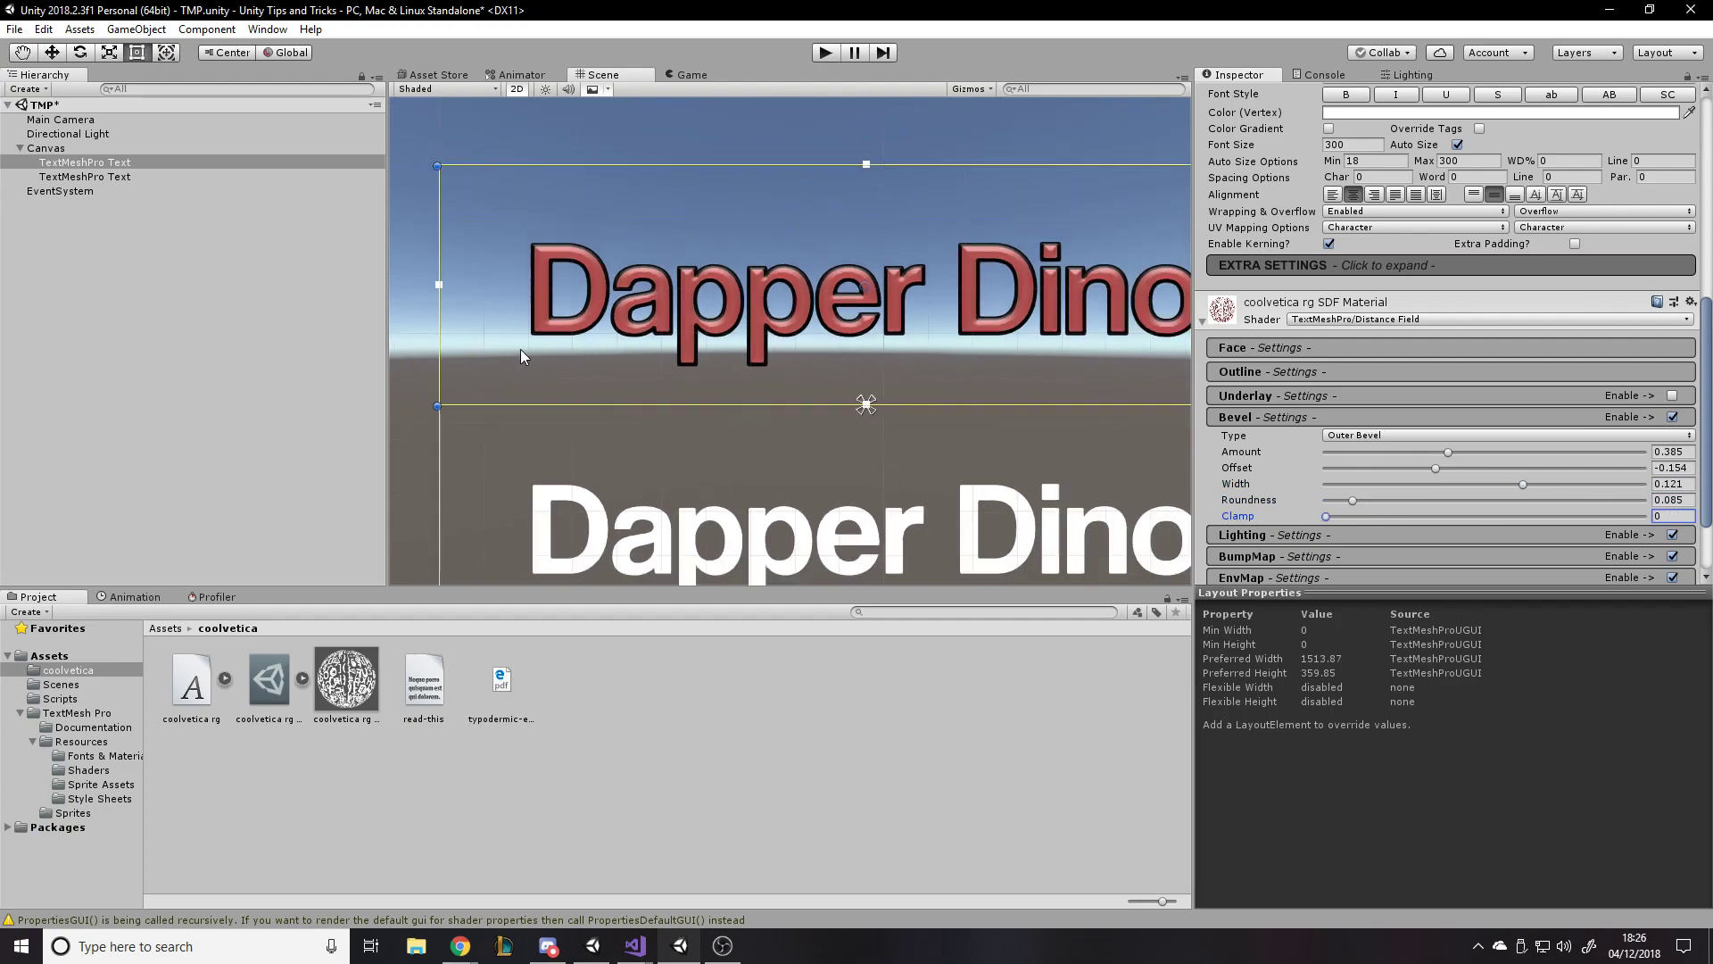
pyautogui.scroll(2, 564, 312)
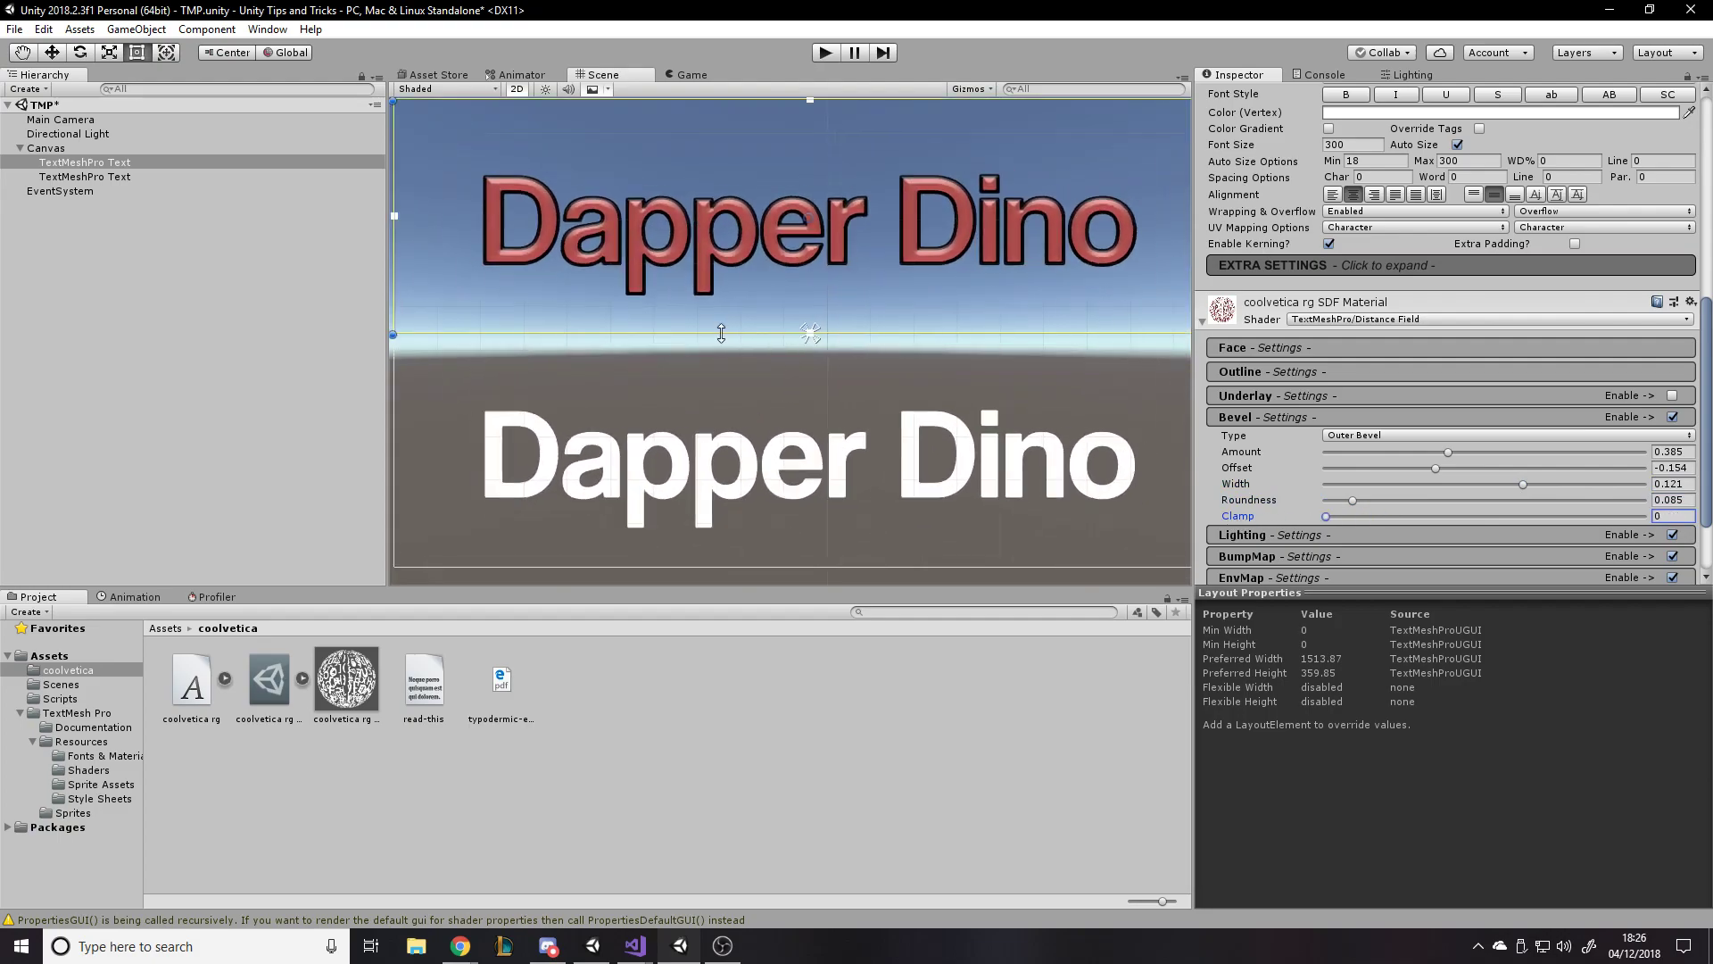
# Collapse the Bevel settings, look through the Lighting, BumpMap and EnvMap sections, and expand the Glow settings.
pyautogui.click(1292, 421)
pyautogui.click(1279, 436)
pyautogui.click(1289, 436)
pyautogui.click(1275, 463)
pyautogui.click(1277, 462)
pyautogui.click(1262, 501)
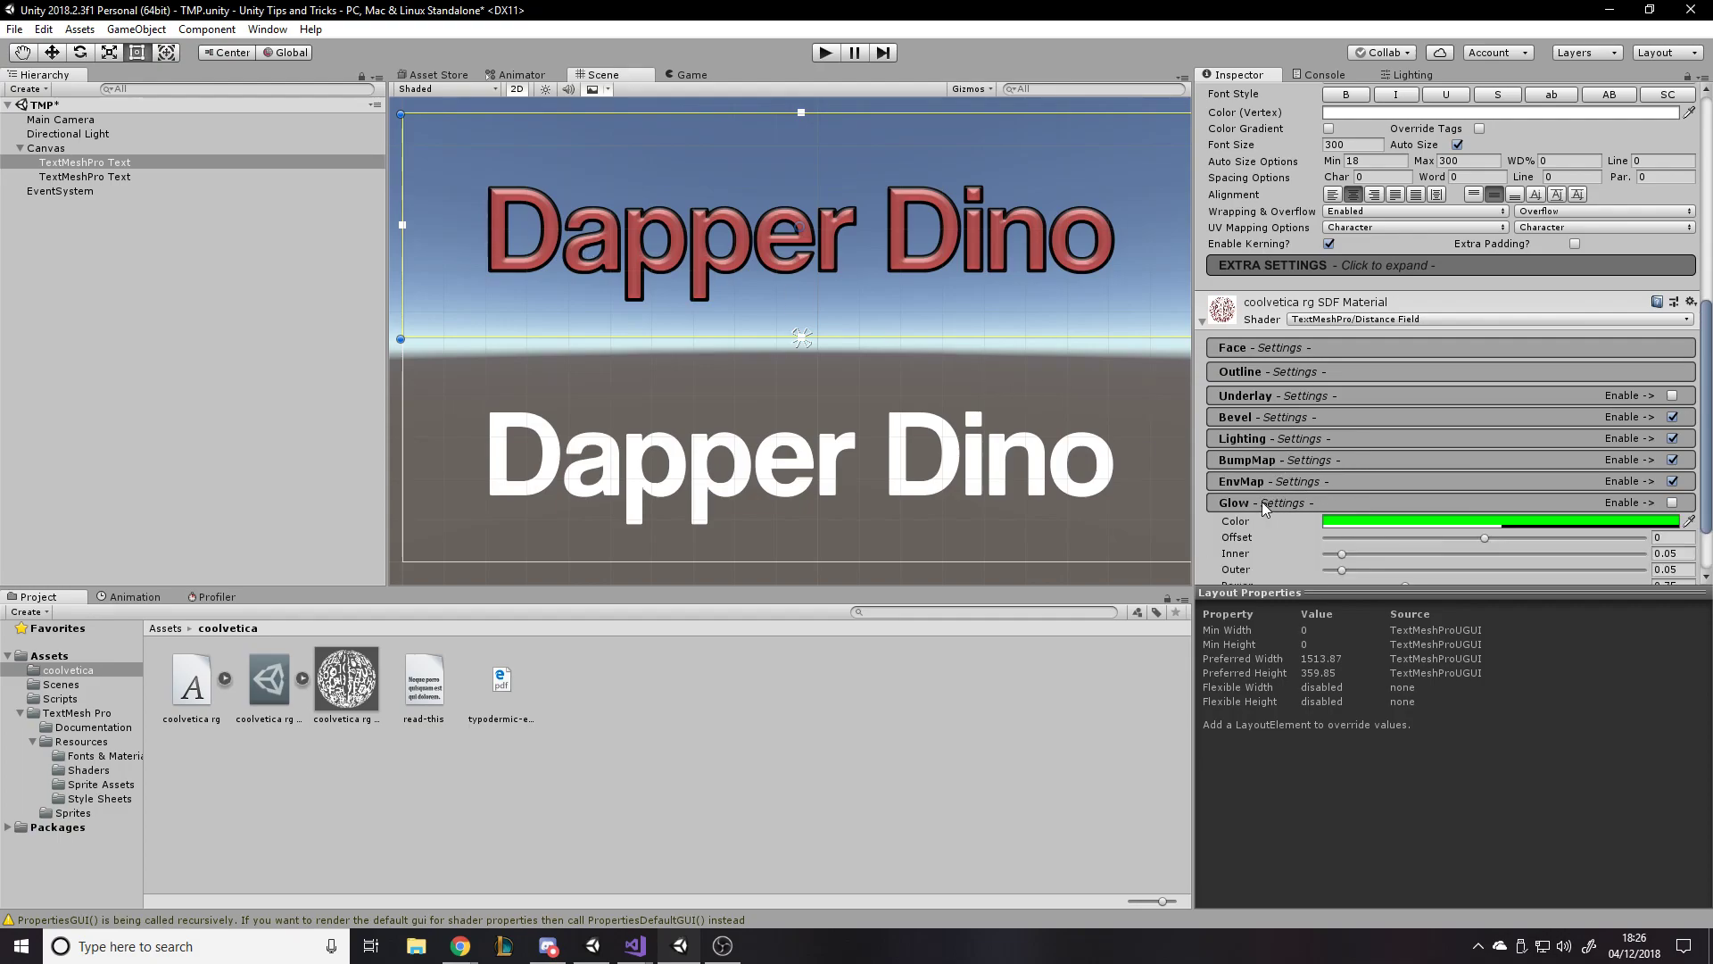
pyautogui.scroll(-3, 1281, 473)
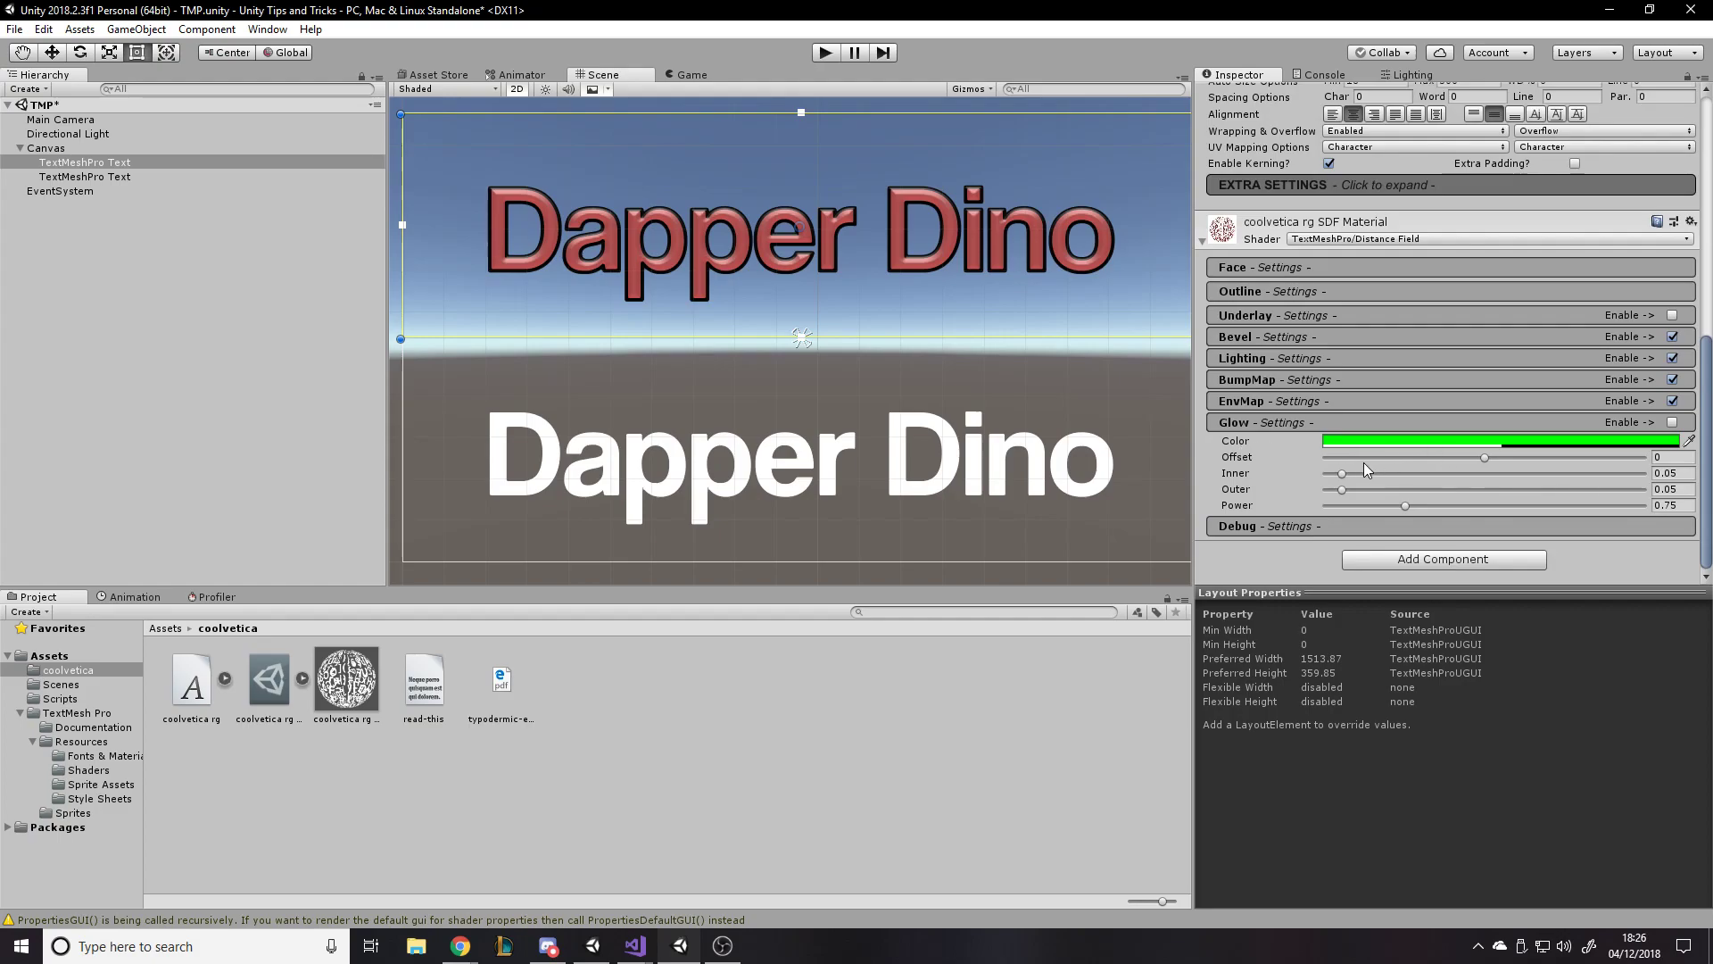
# Enable a magenta Glow on the upper text with Offset 1, Inner about 0.502, Outer 1 and Power 1.
pyautogui.click(1672, 422)
pyautogui.click(1469, 441)
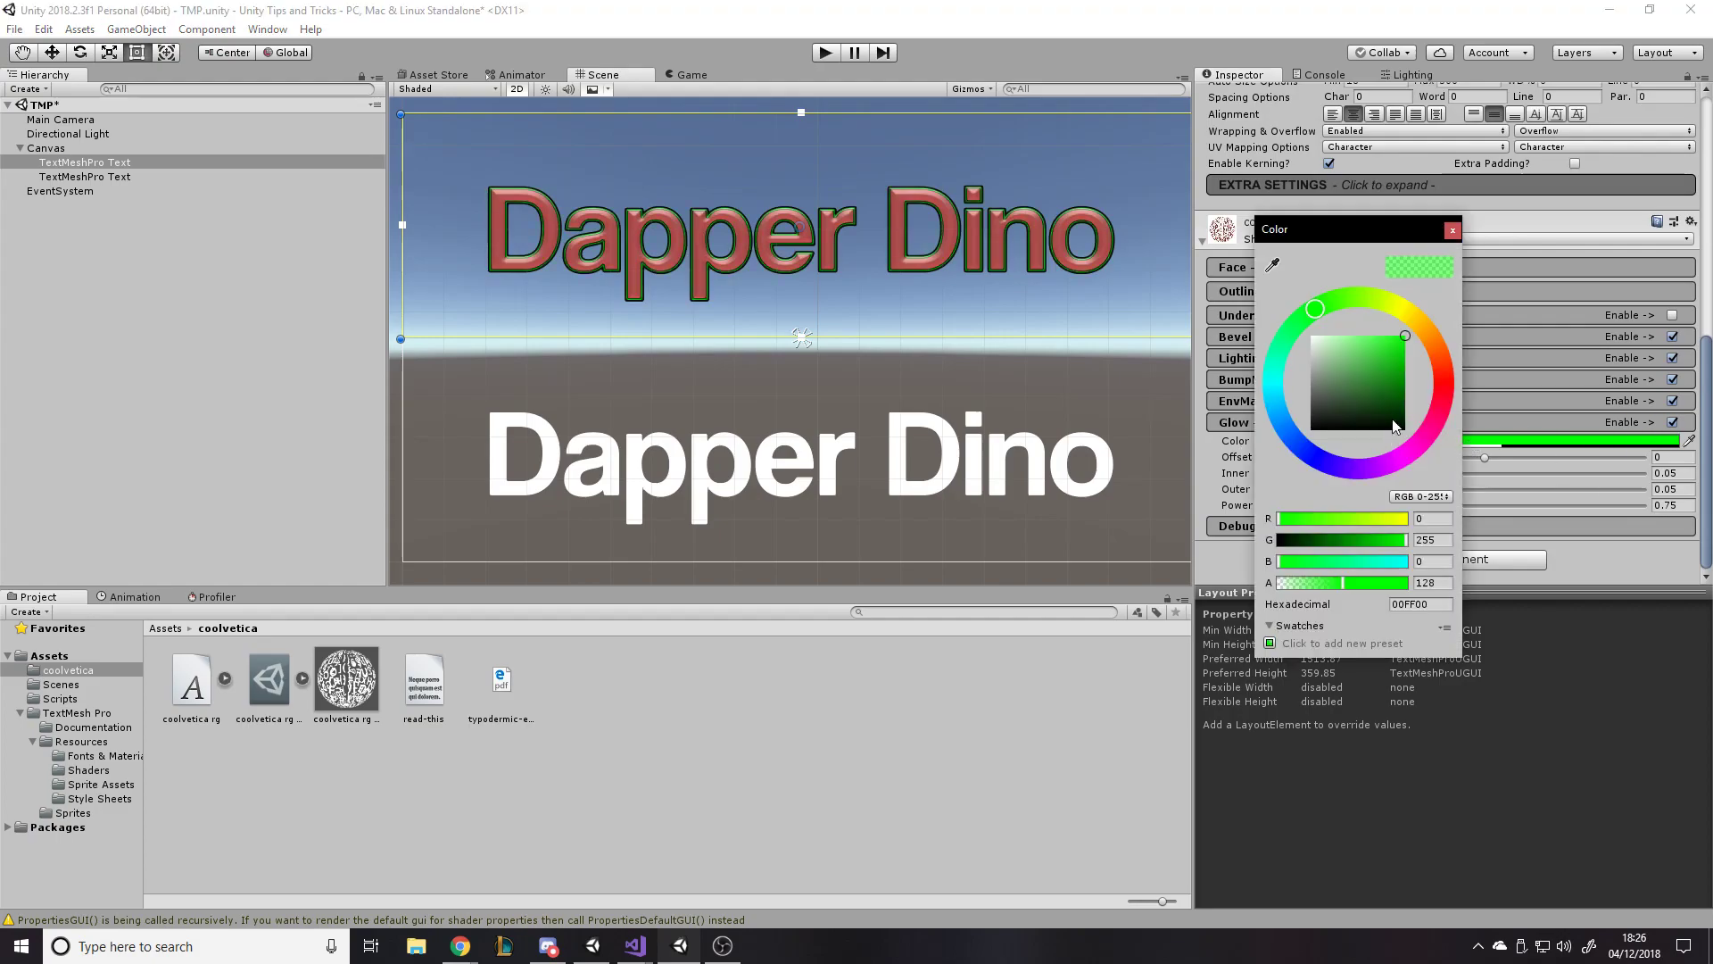
pyautogui.moveTo(1383, 463); pyautogui.dragTo(1646, 457)
pyautogui.click(1490, 462)
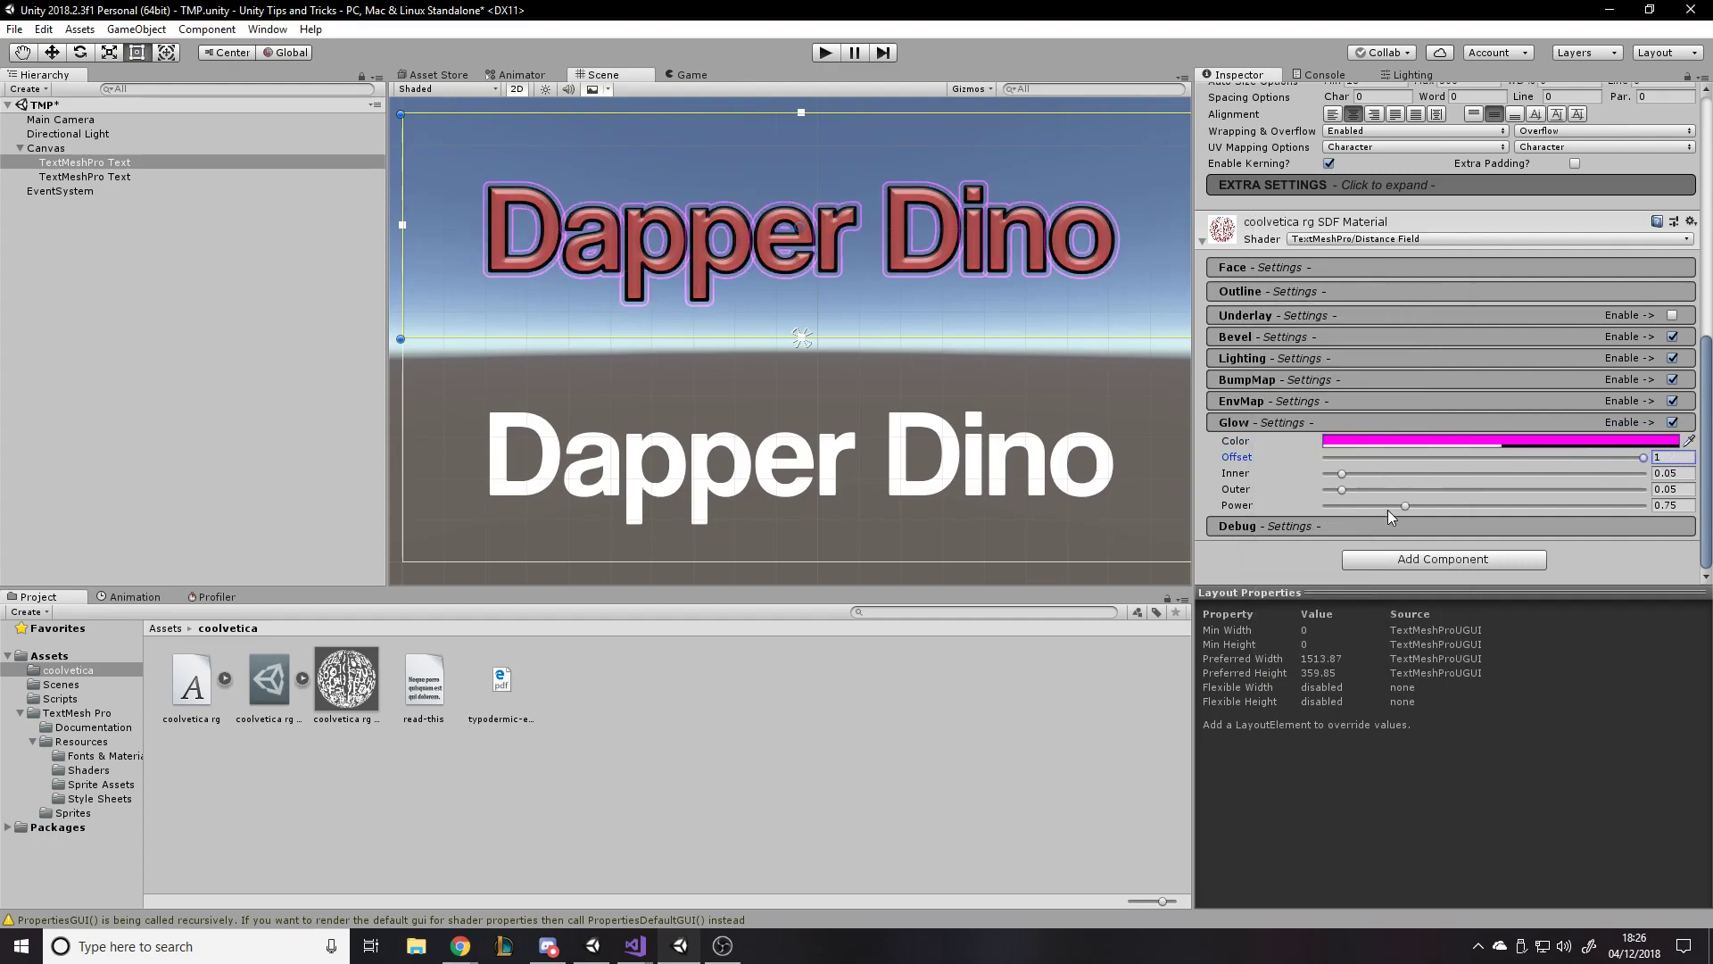
pyautogui.moveTo(1406, 505); pyautogui.dragTo(1646, 489)
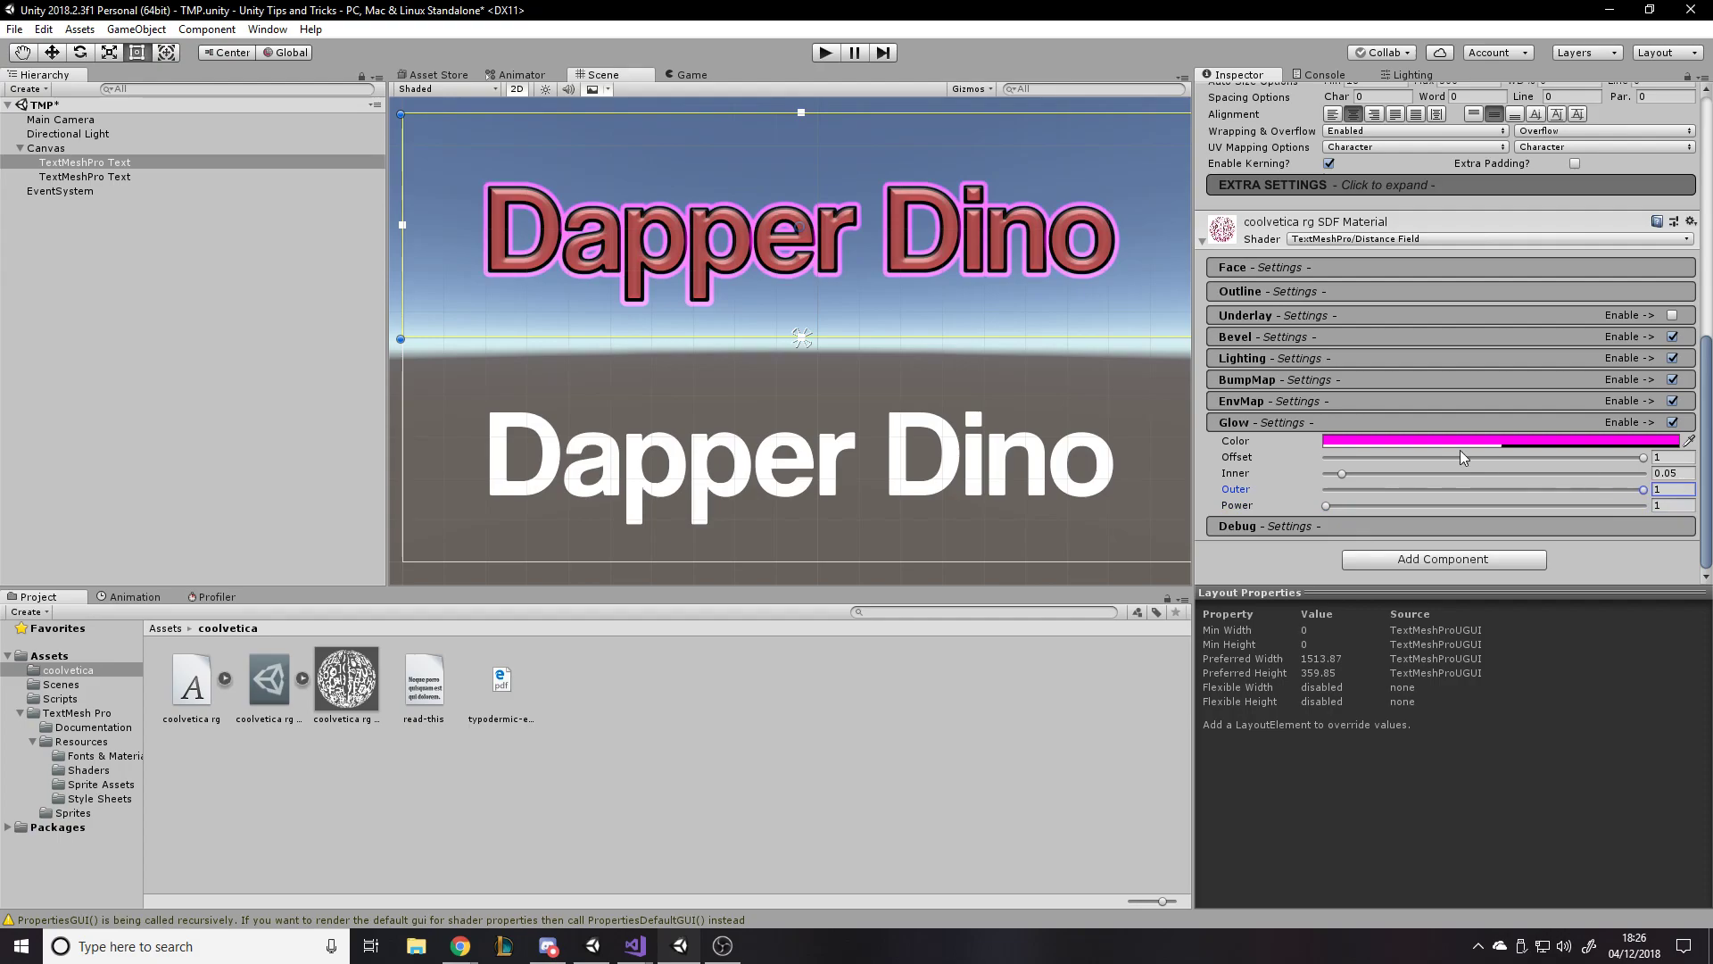
pyautogui.moveTo(1343, 477); pyautogui.dragTo(1486, 487)
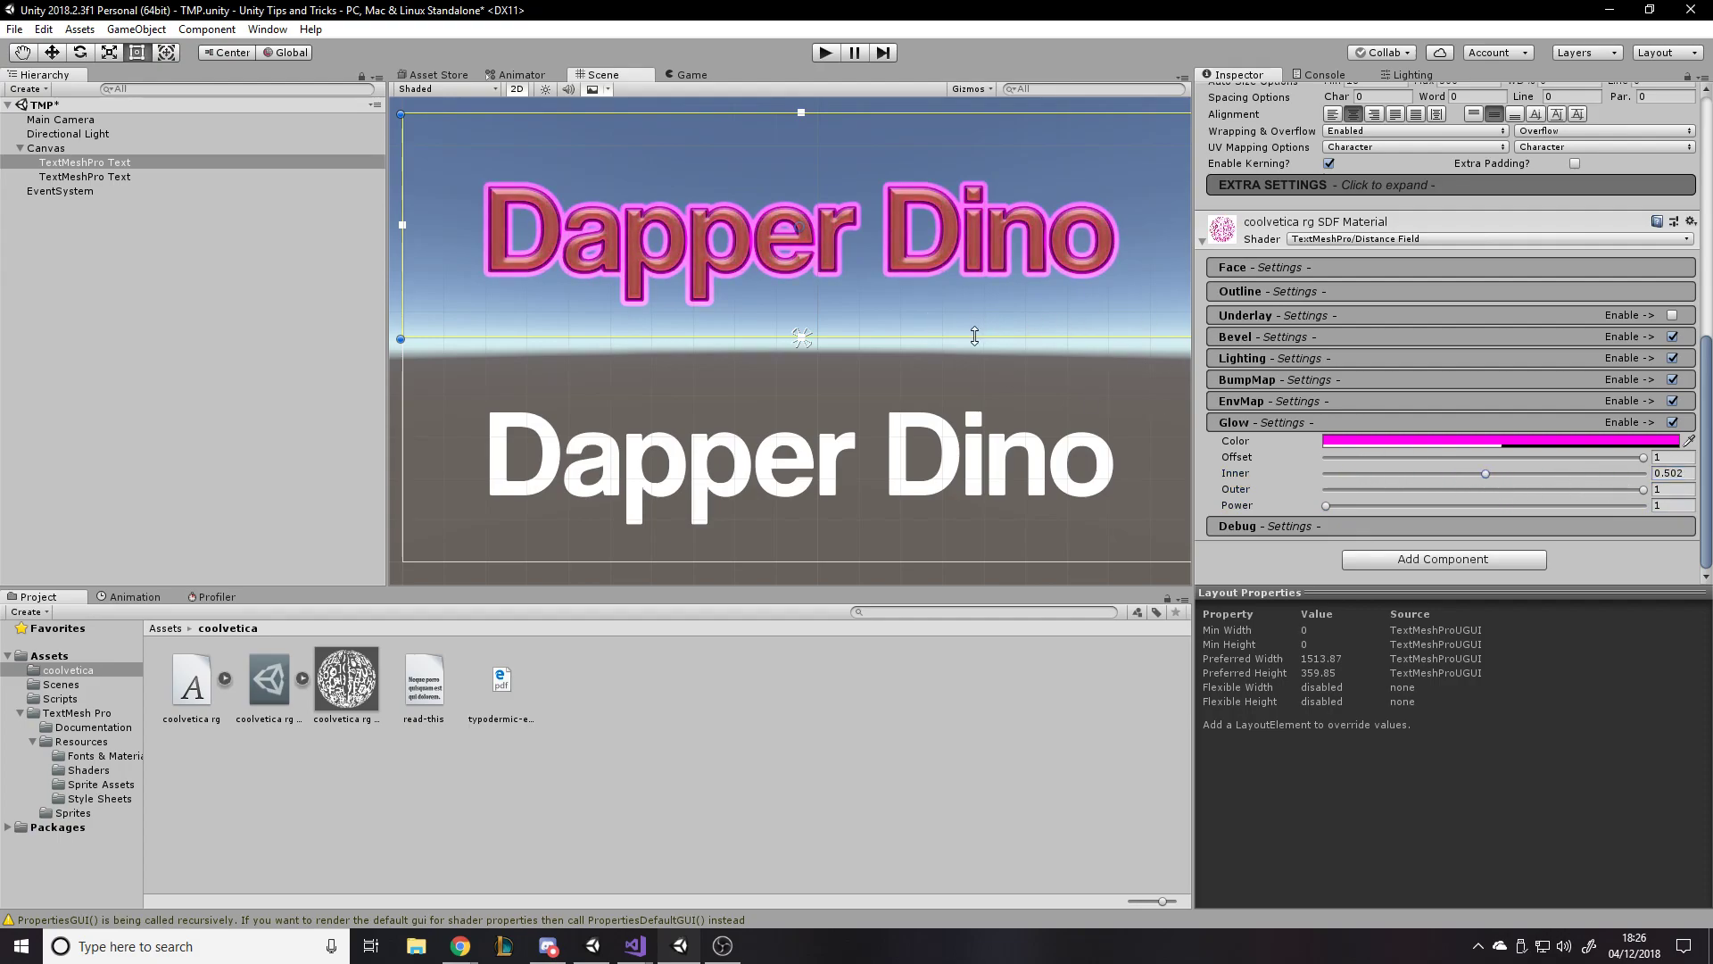
# Create a new material preset from the upper text's customized coolvetica rg SDF material.
pyautogui.click(348, 679)
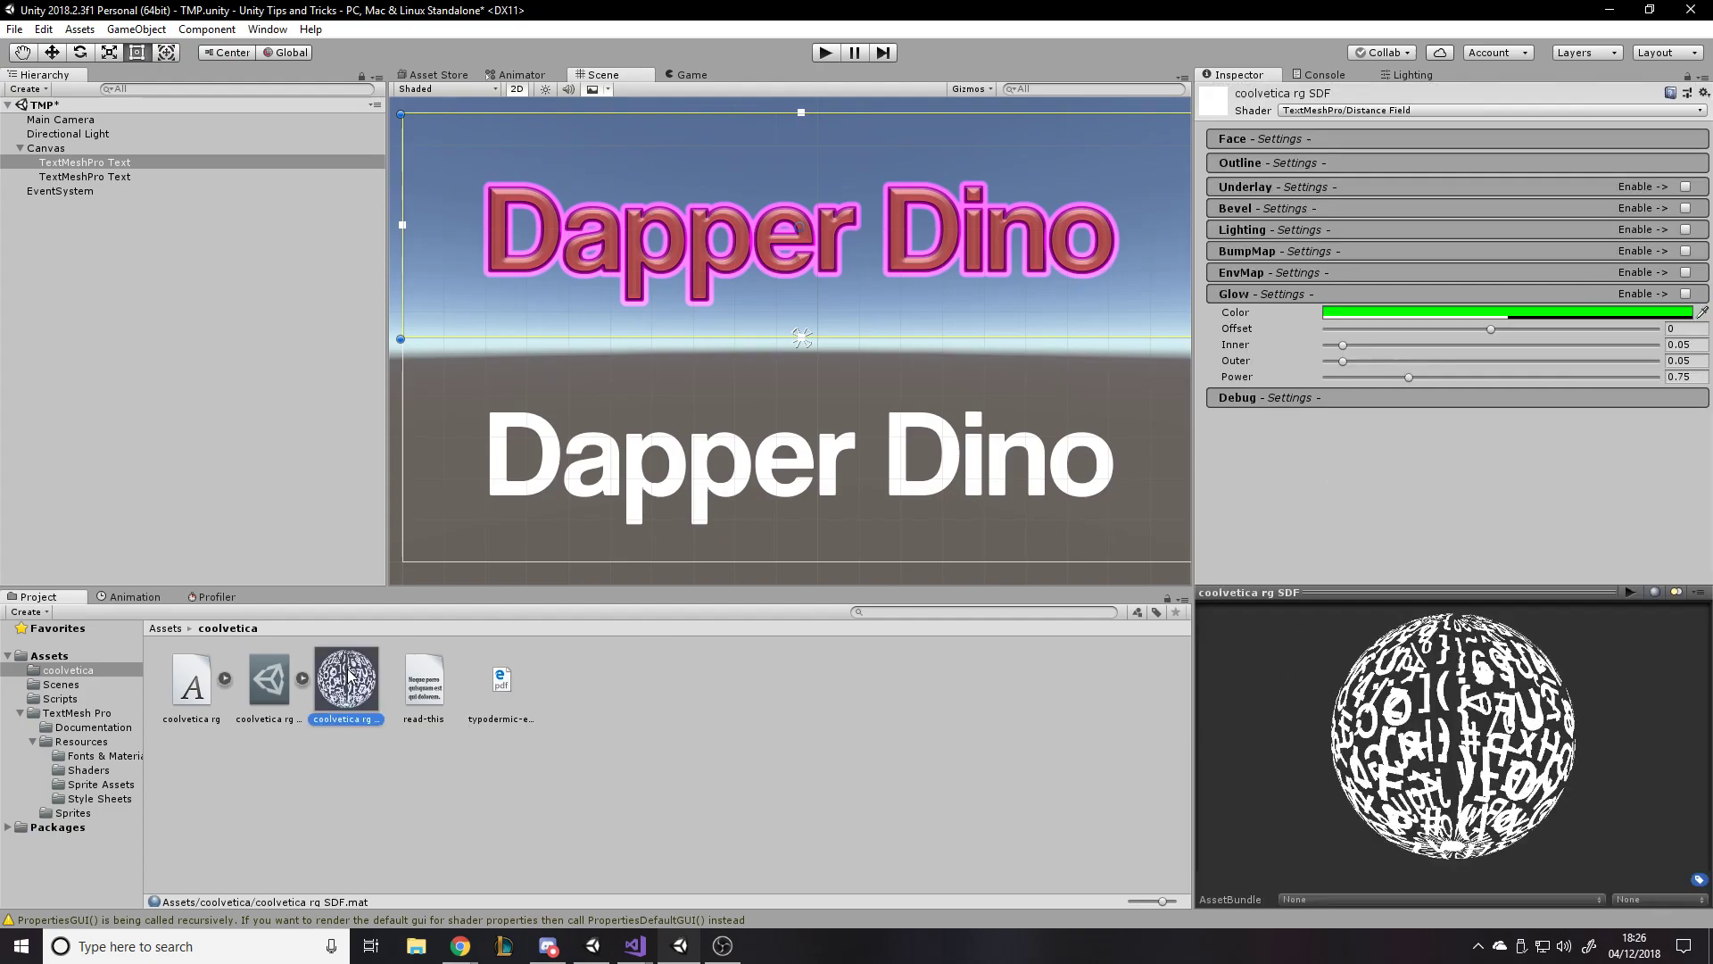
pyautogui.click(85, 175)
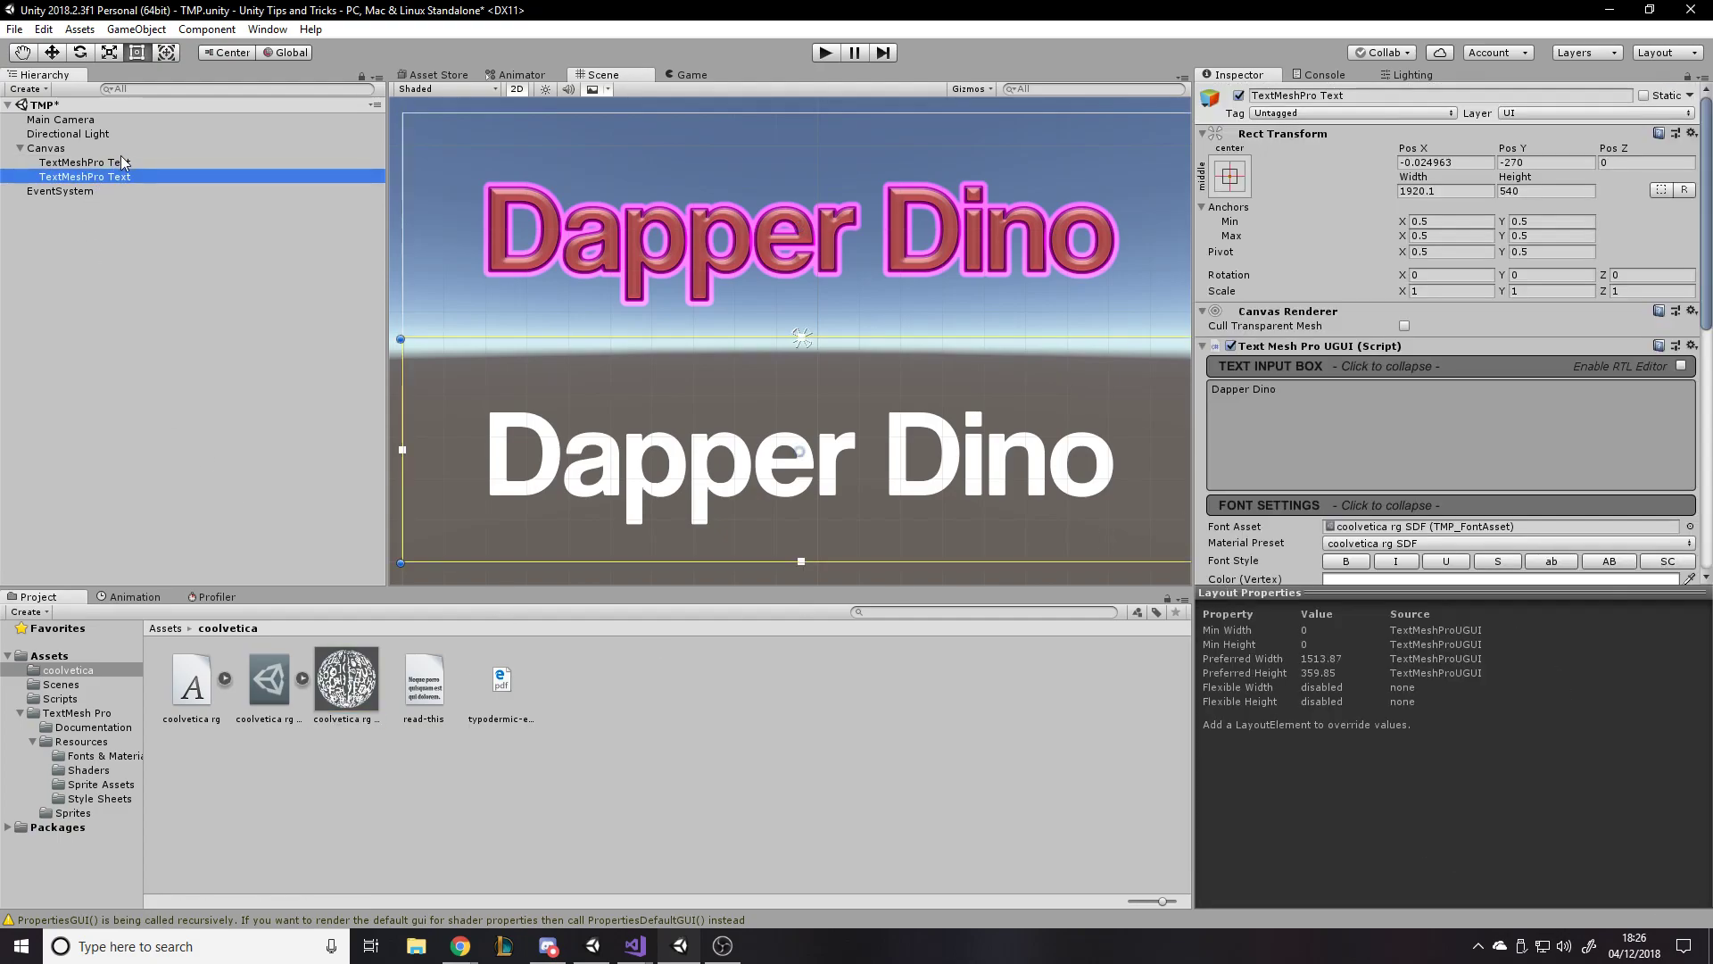
pyautogui.click(85, 162)
pyautogui.scroll(-5, 1436, 361)
pyautogui.scroll(-5, 1437, 361)
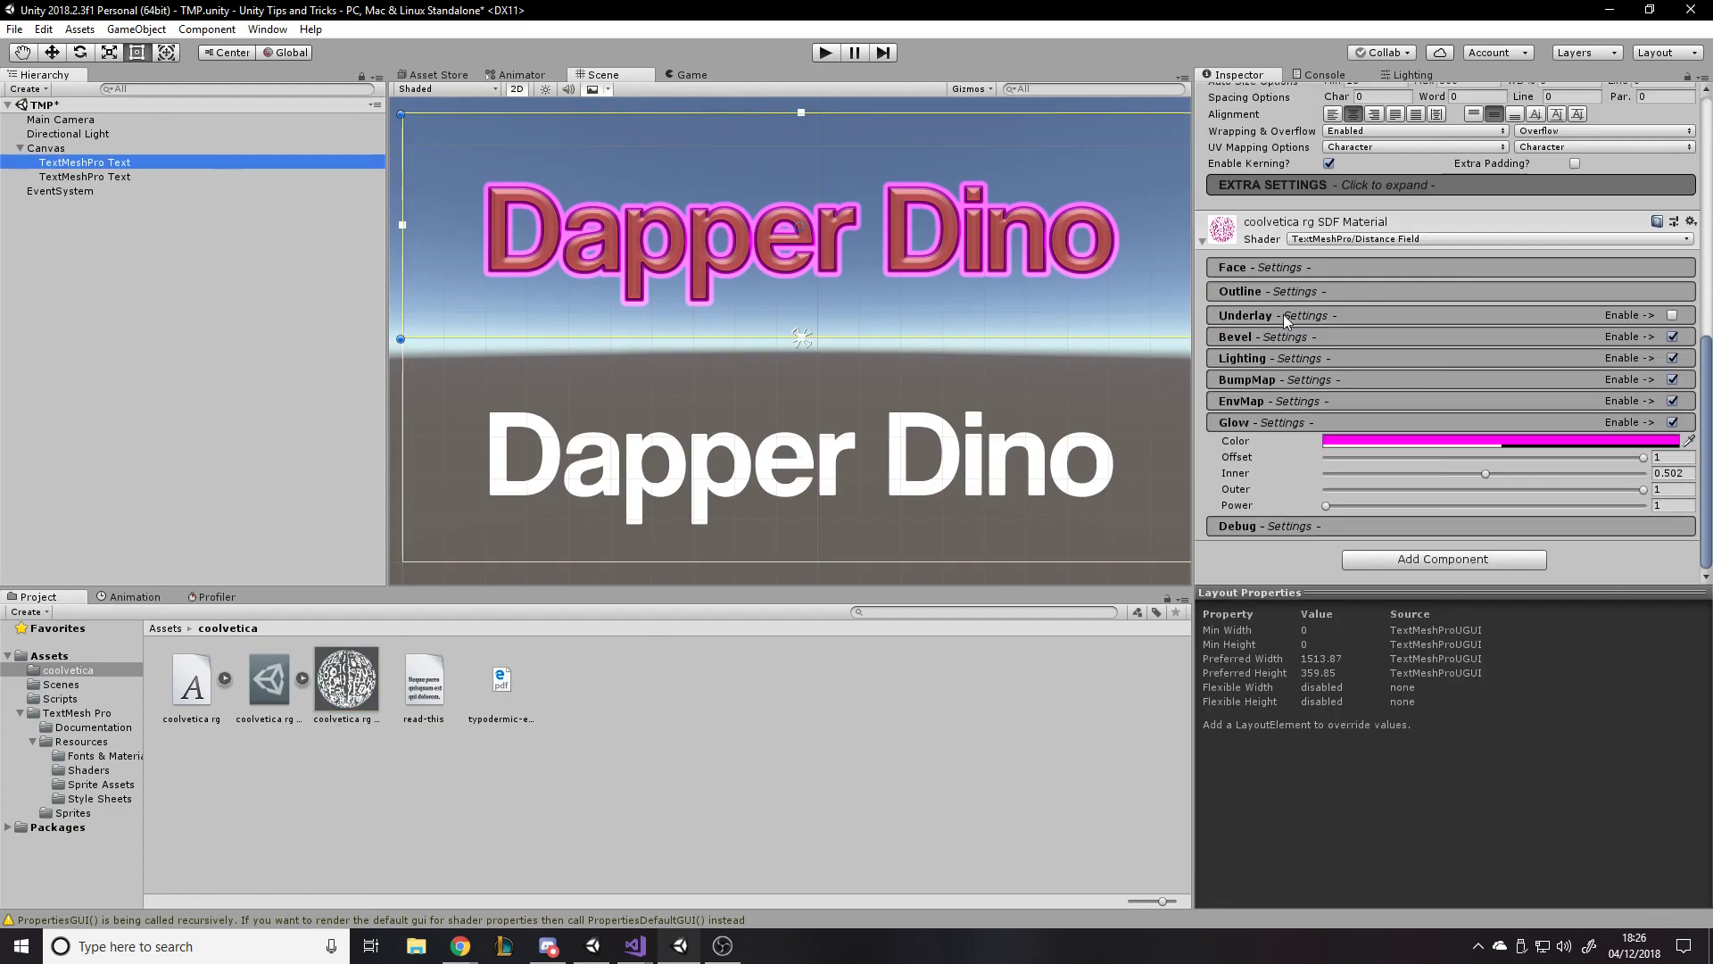
pyautogui.rightClick(1263, 231)
pyautogui.click(1338, 311)
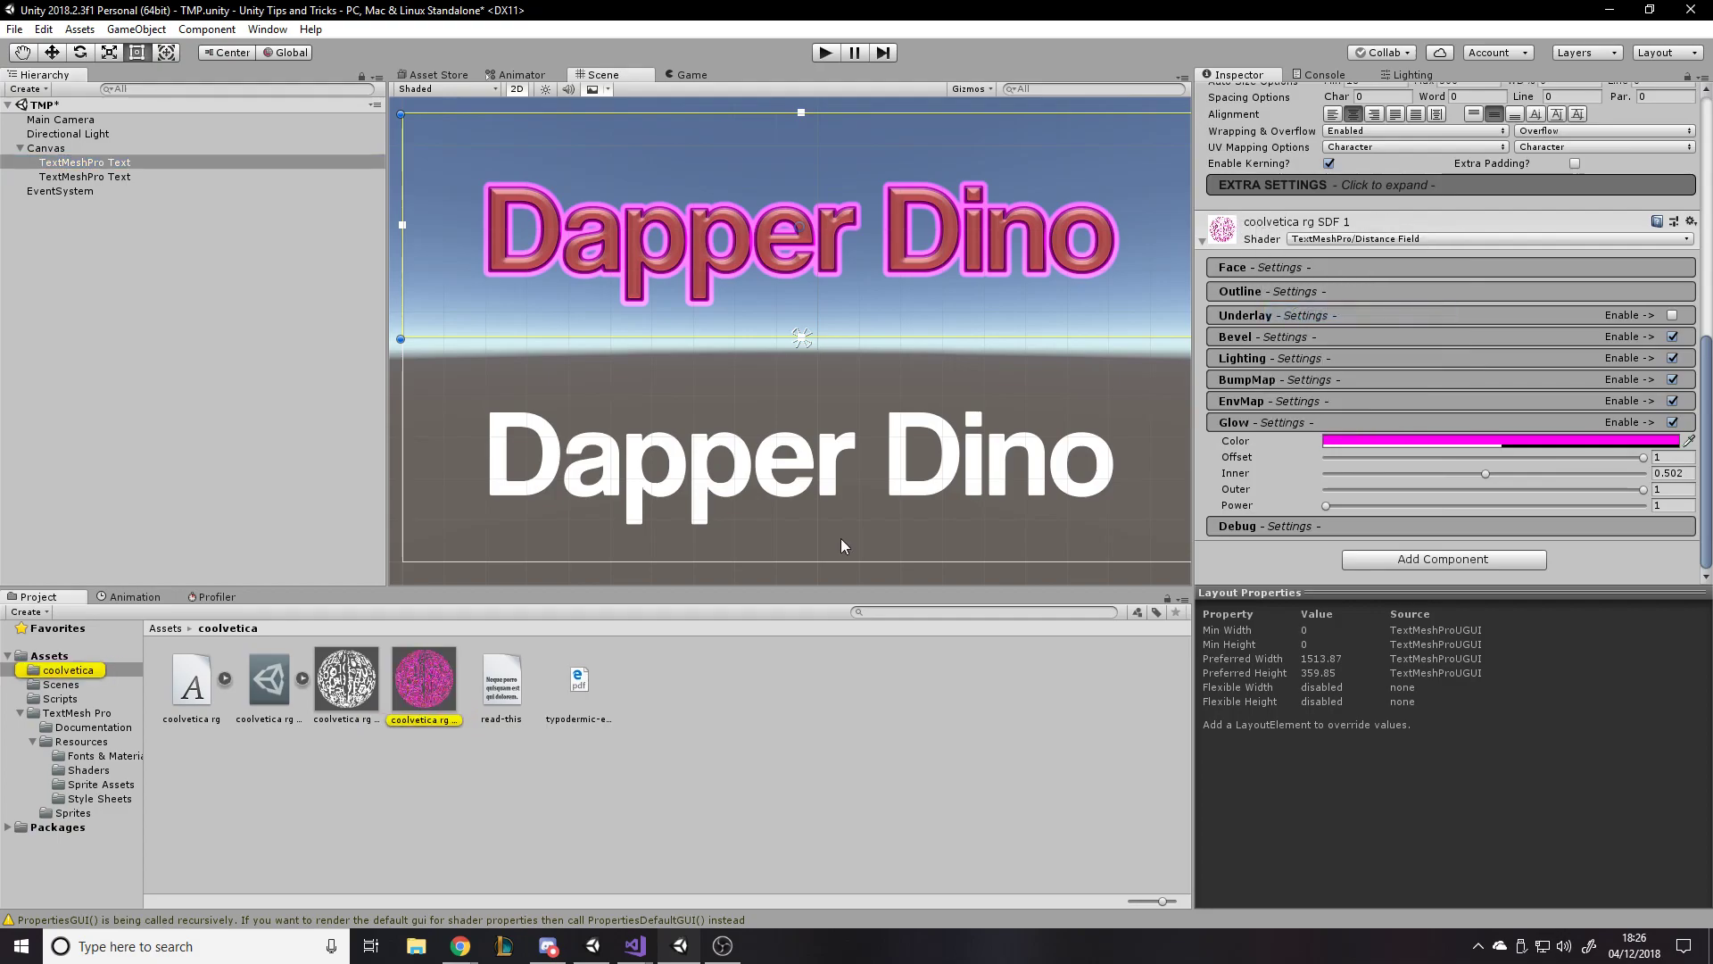
# Change the lower text's content to "Subscribe".
pyautogui.click(106, 178)
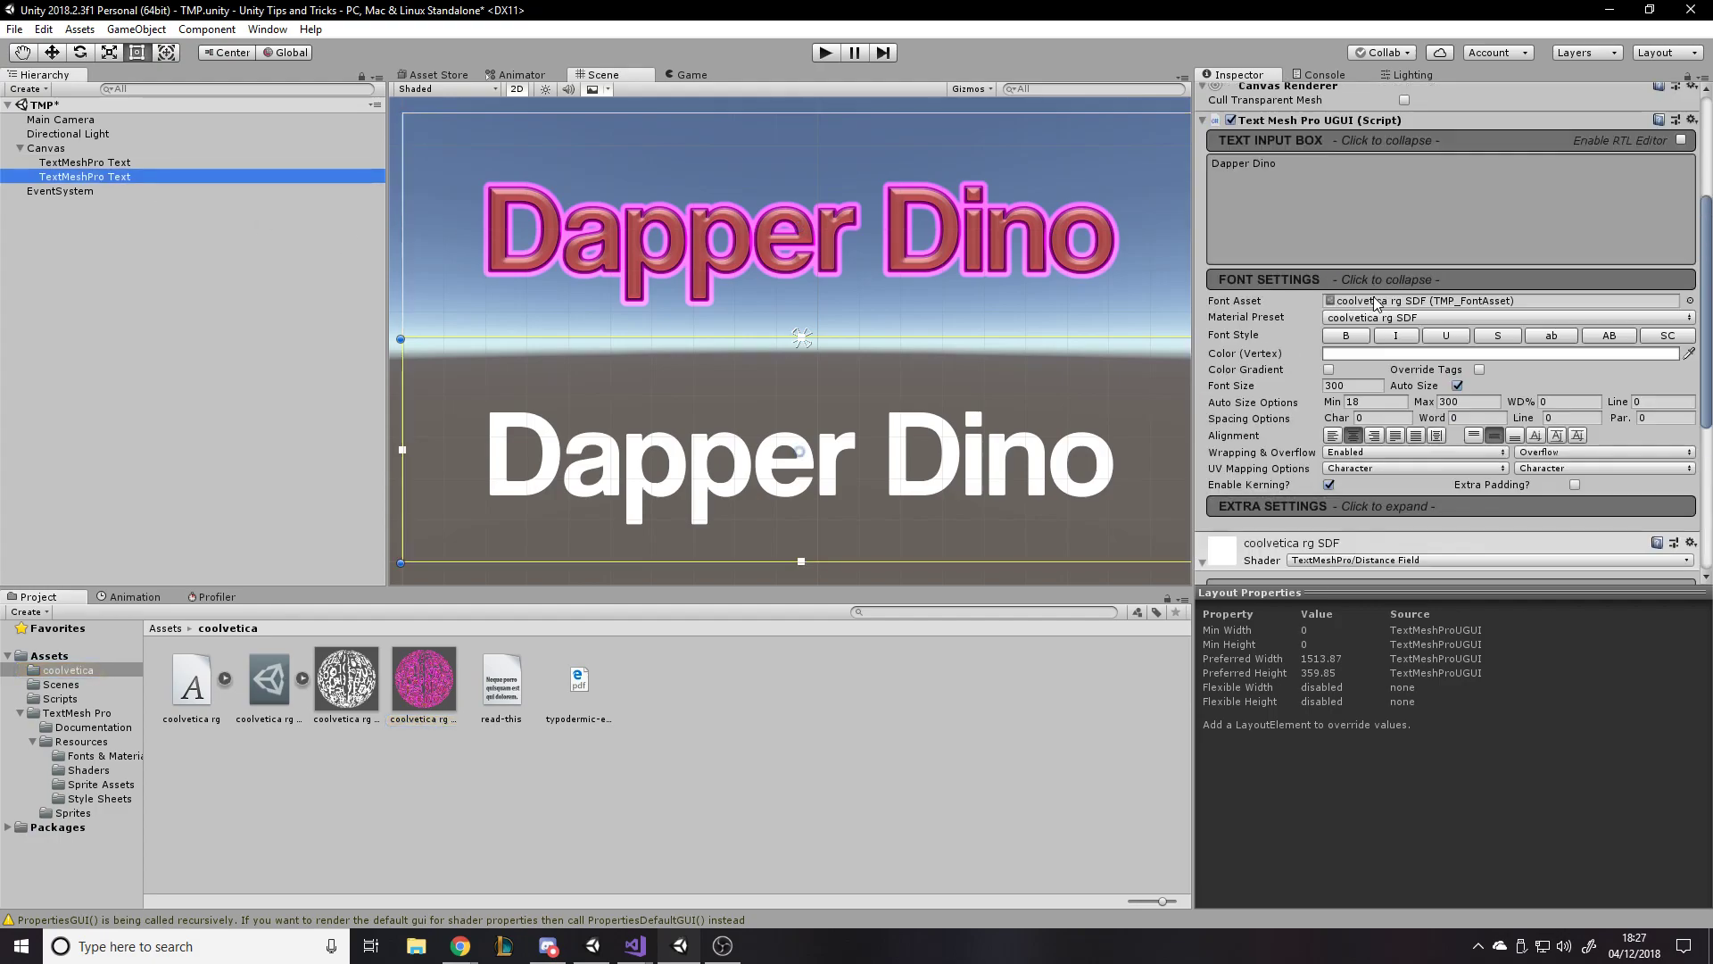
pyautogui.click(1267, 393)
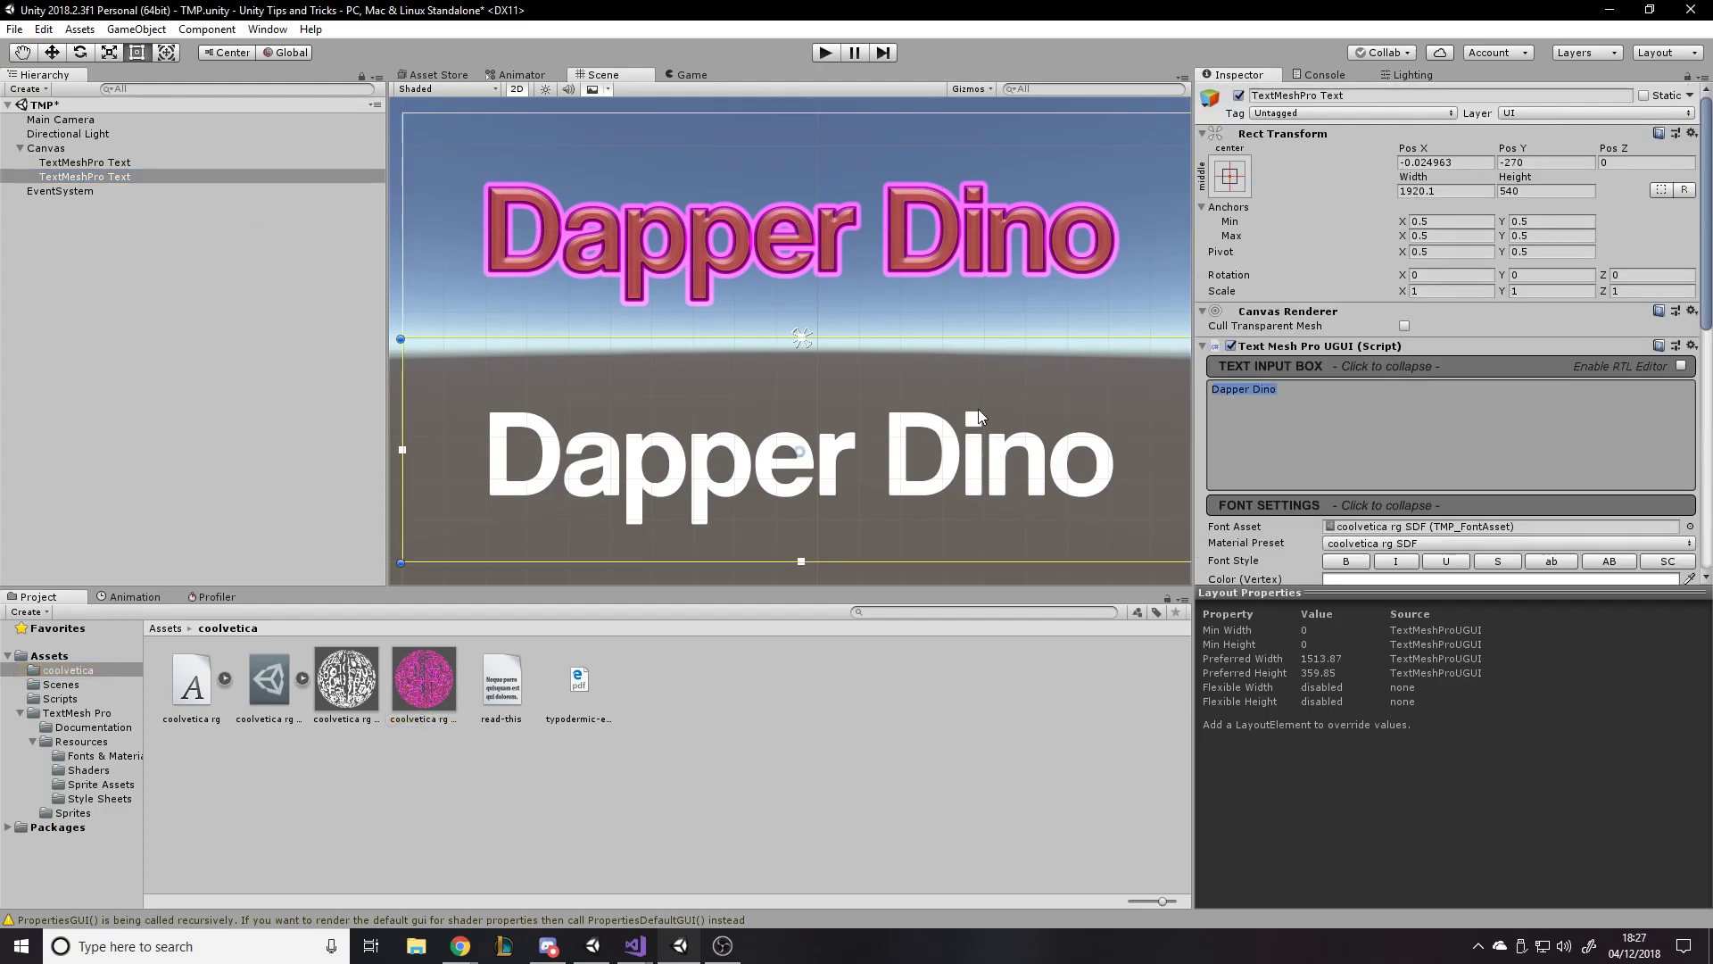
pyautogui.write('Subscripte')
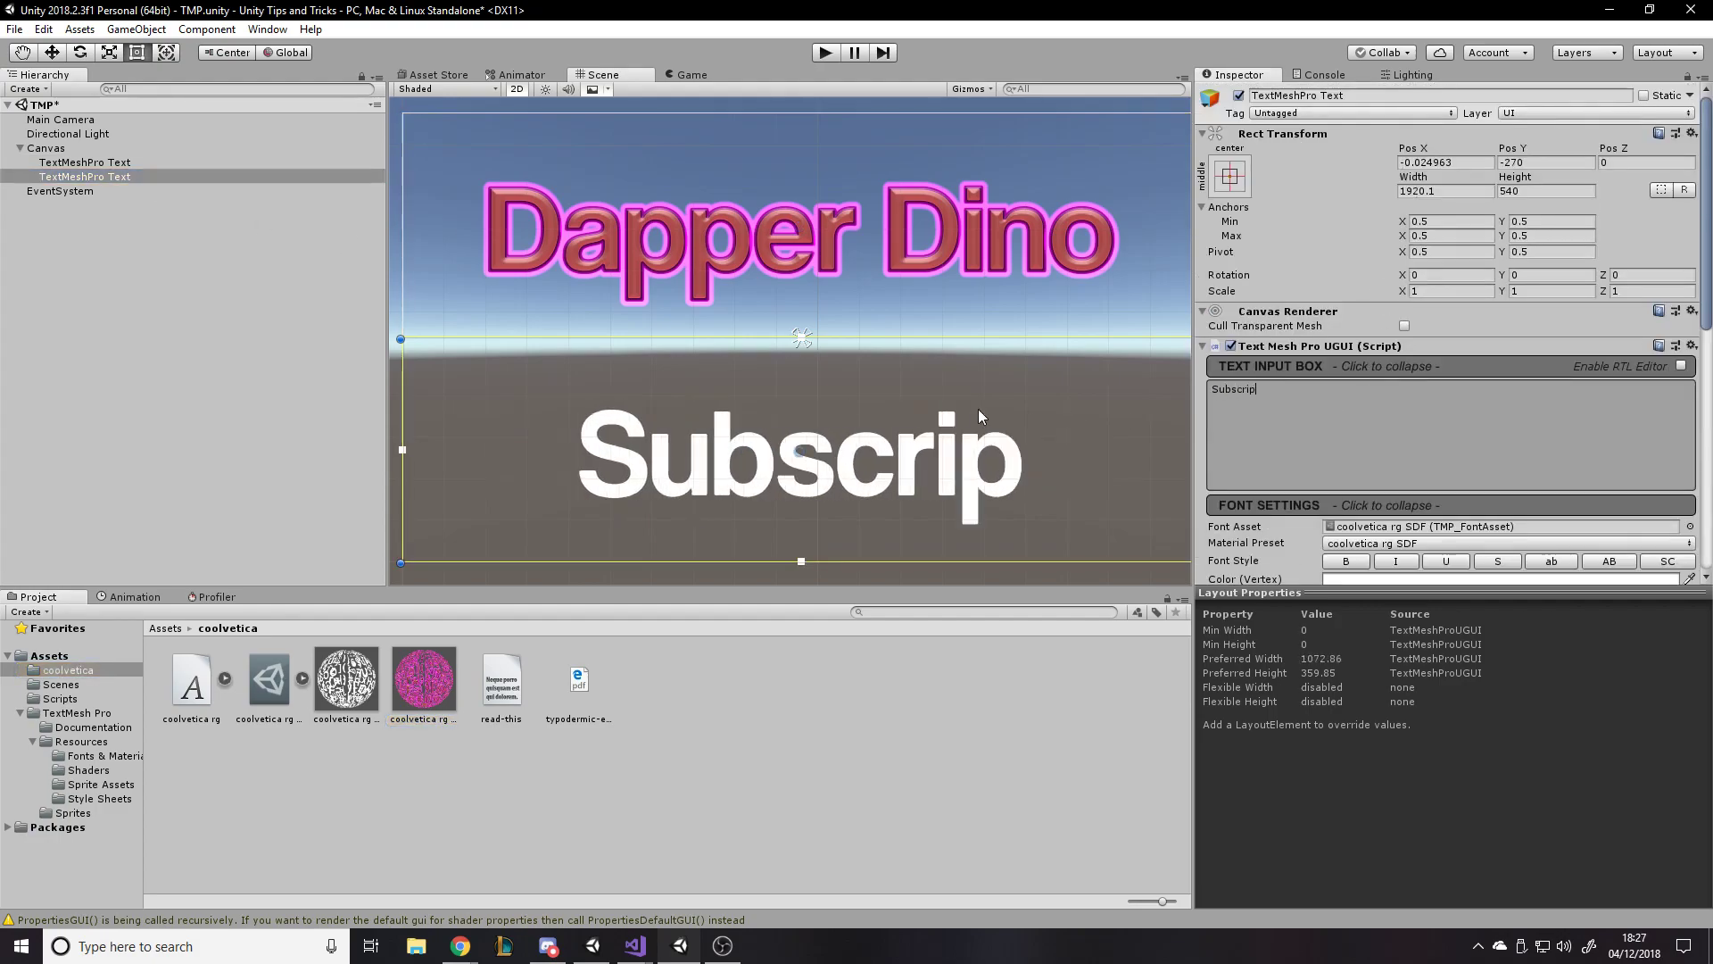
pyautogui.press('BackSpace')
pyautogui.press('BackSpace')
pyautogui.write('e')
pyautogui.press('BackSpace')
pyautogui.press('BackSpace')
pyautogui.press('BackSpace')
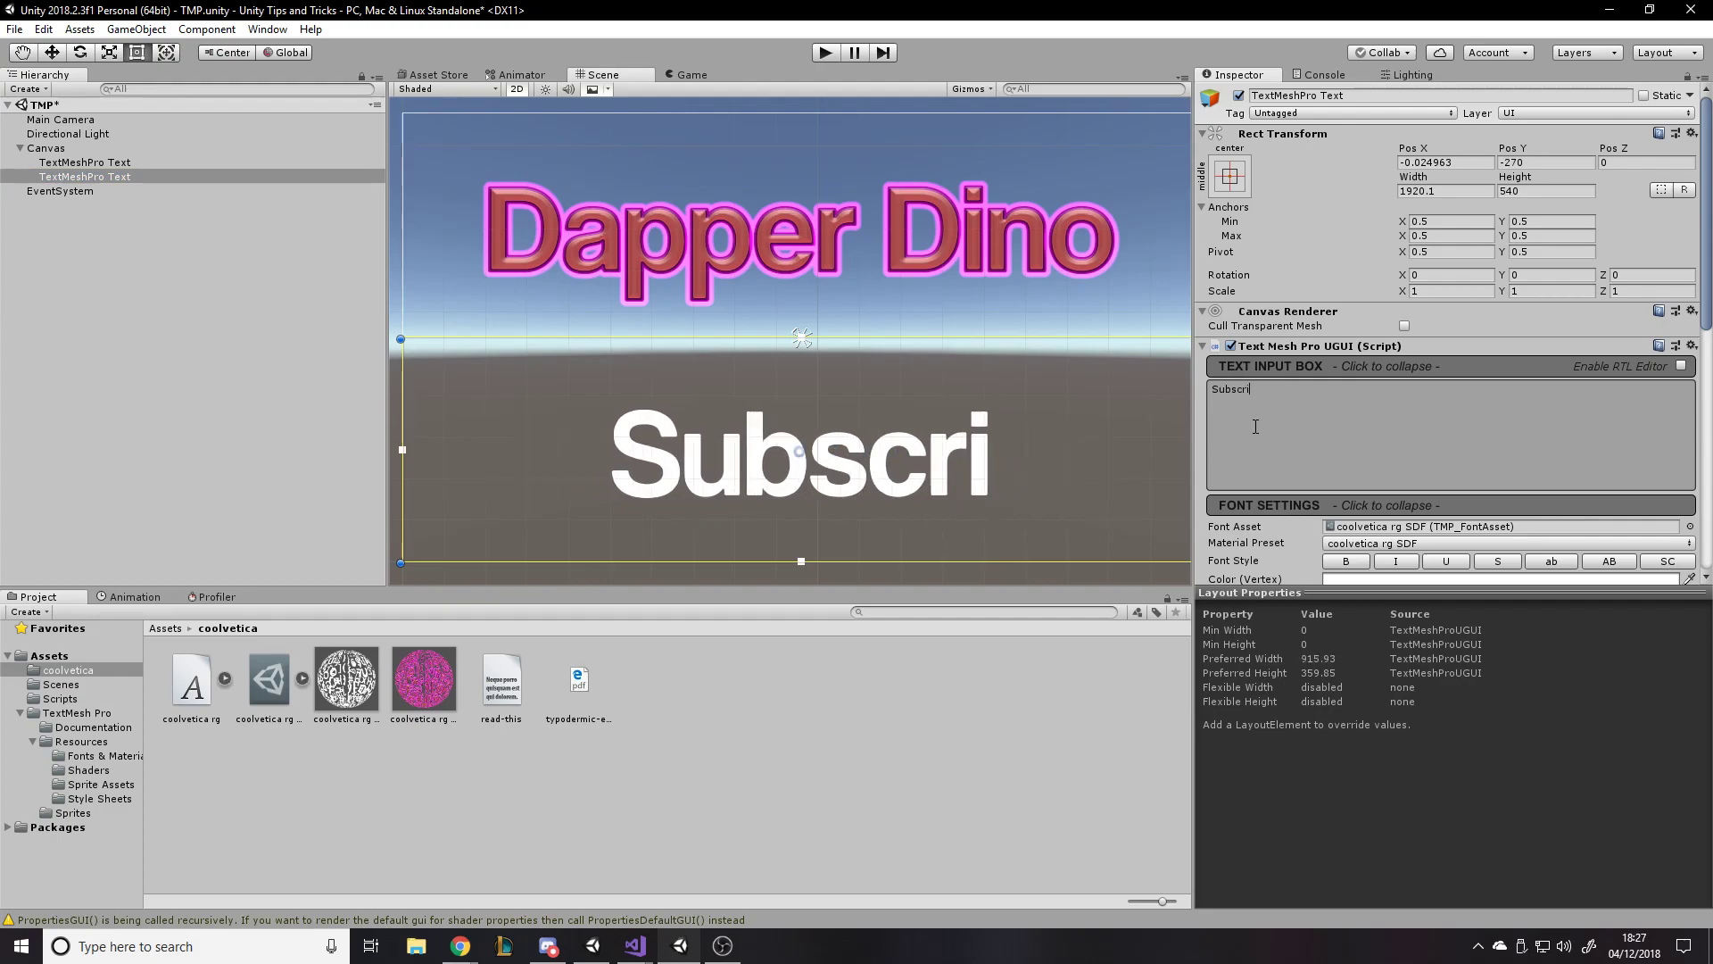
pyautogui.write('ibe')
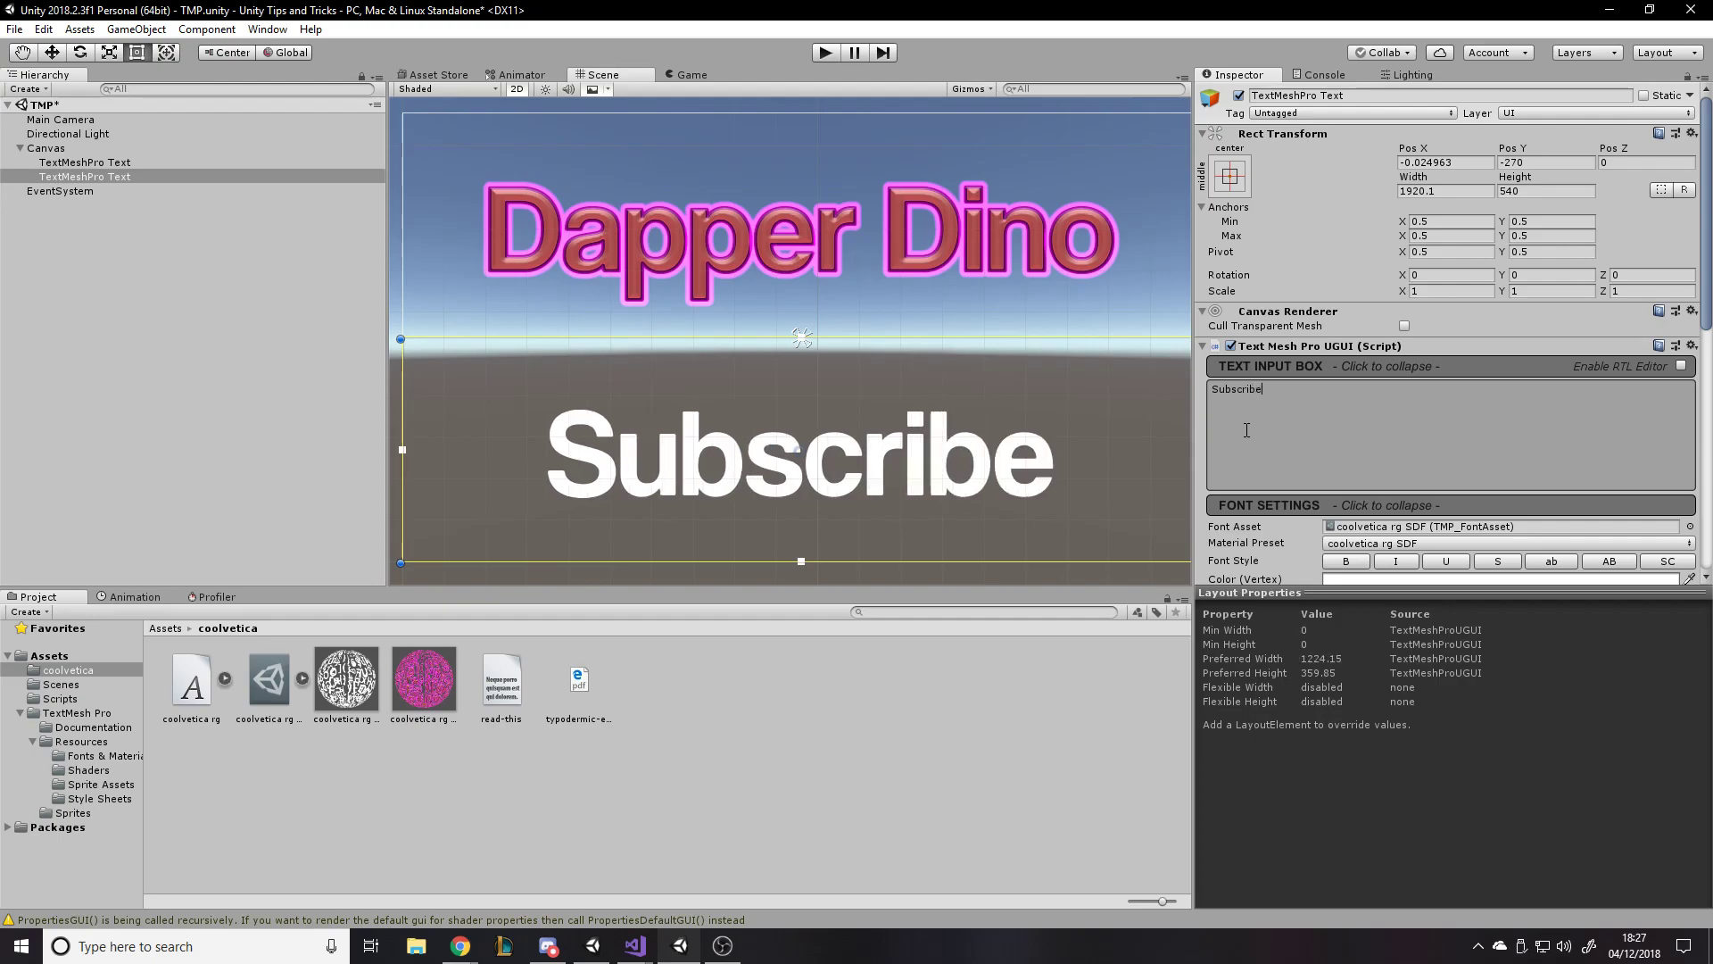
# Apply the new pink coolvetica rg SDF 1 material preset to the lower "Subscribe" text.
pyautogui.scroll(-10, 1240, 437)
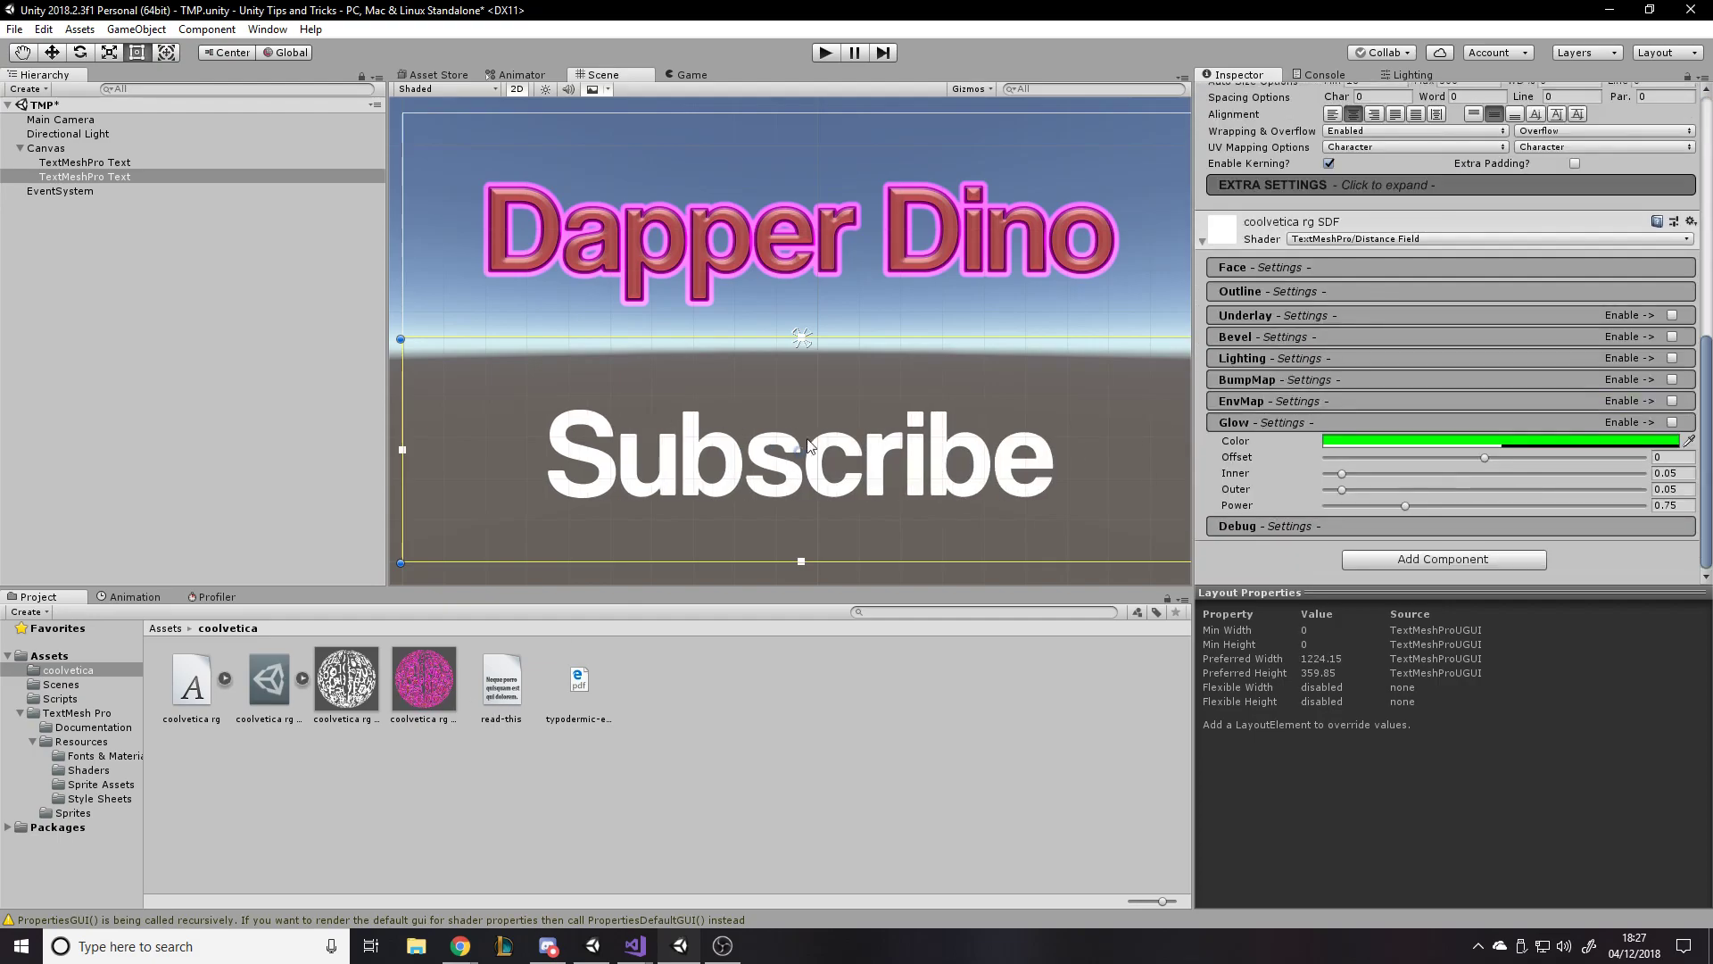
pyautogui.moveTo(424, 678); pyautogui.dragTo(1274, 382)
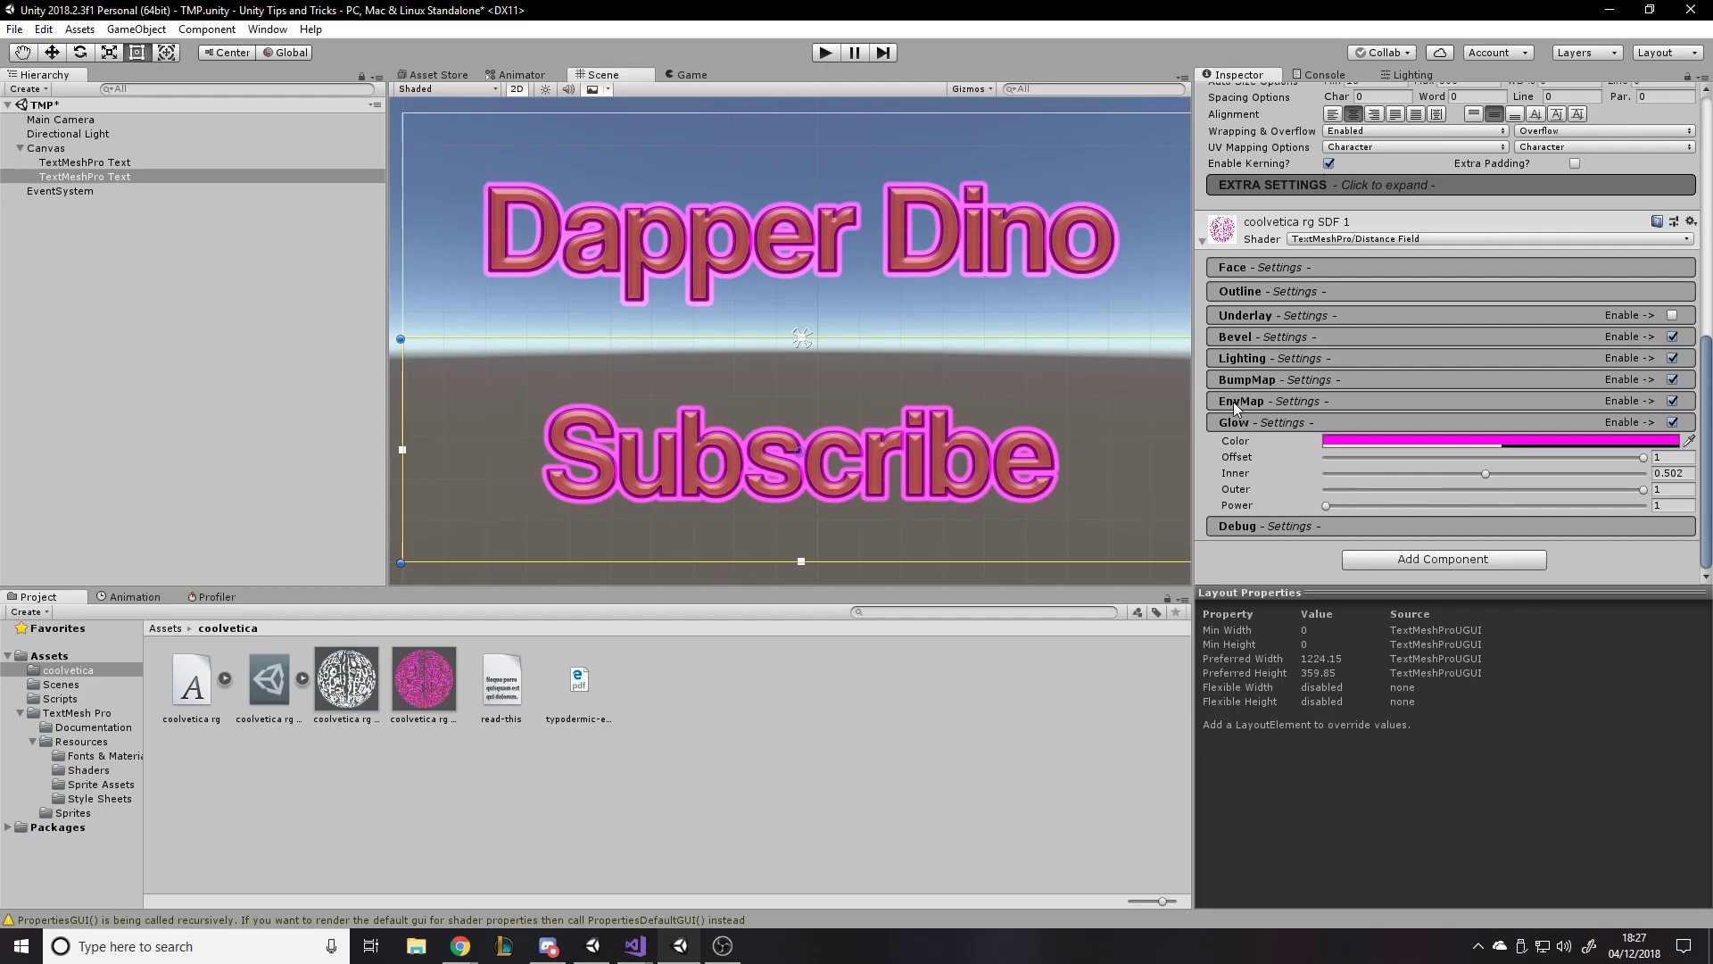
pyautogui.moveTo(399, 690); pyautogui.dragTo(811, 491)
pyautogui.moveTo(374, 681); pyautogui.dragTo(719, 553)
pyautogui.scroll(-2, 712, 505)
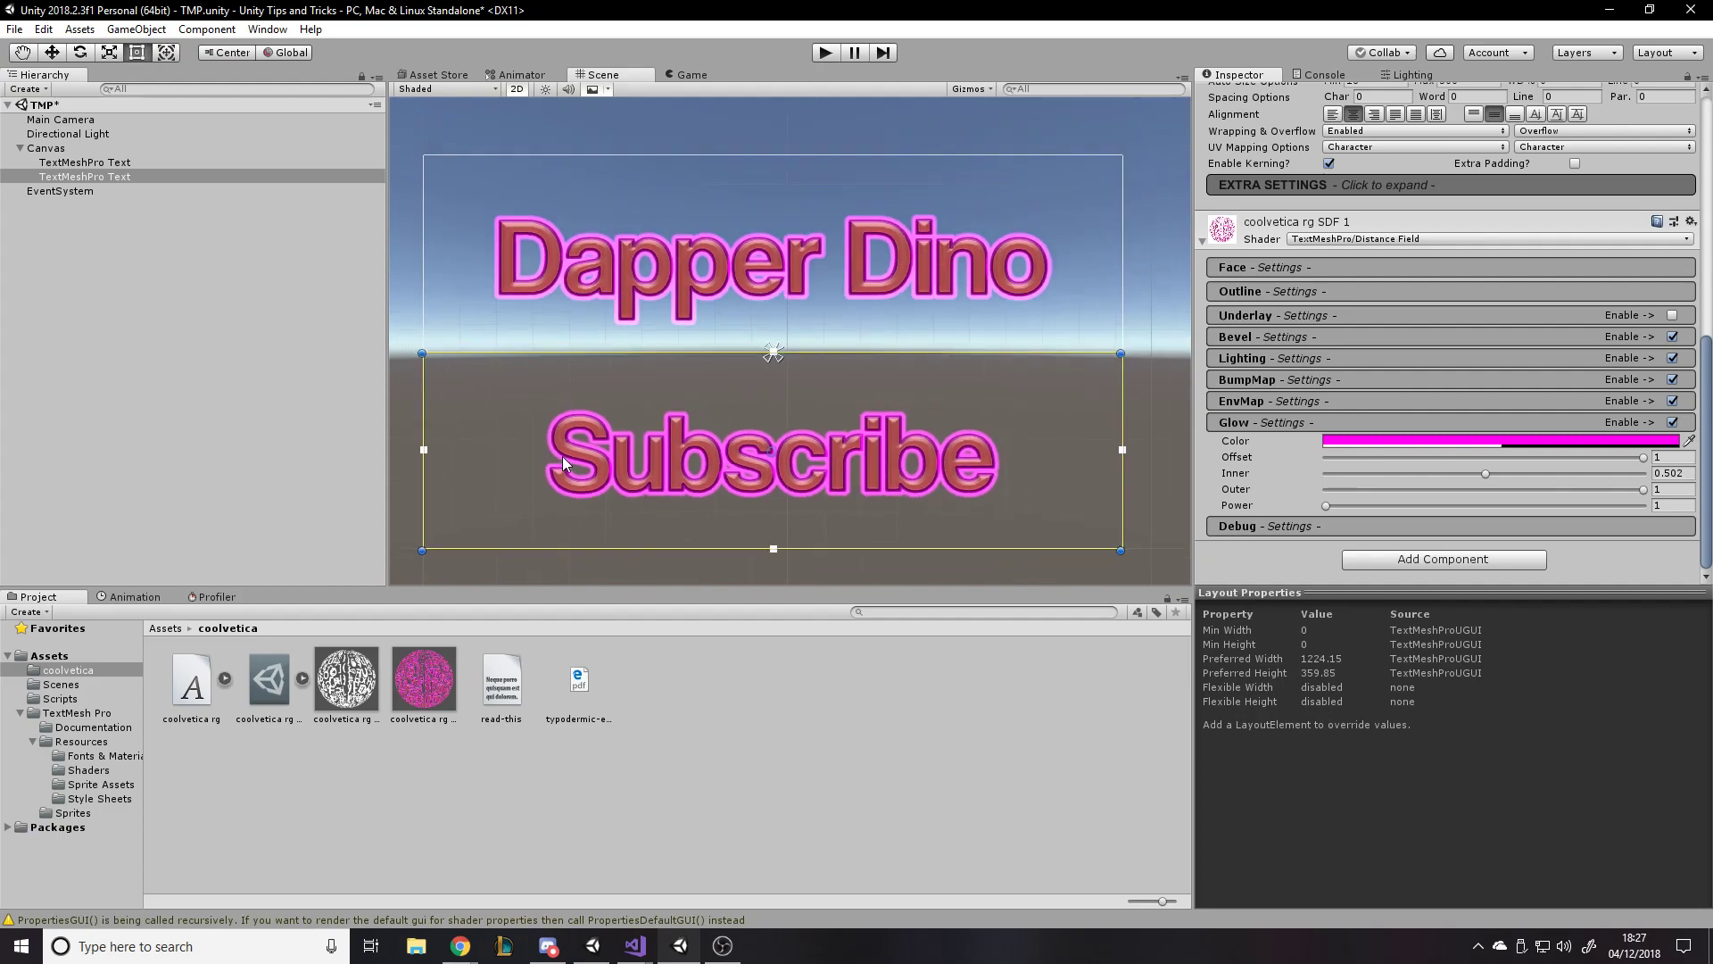
pyautogui.scroll(1, 774, 286)
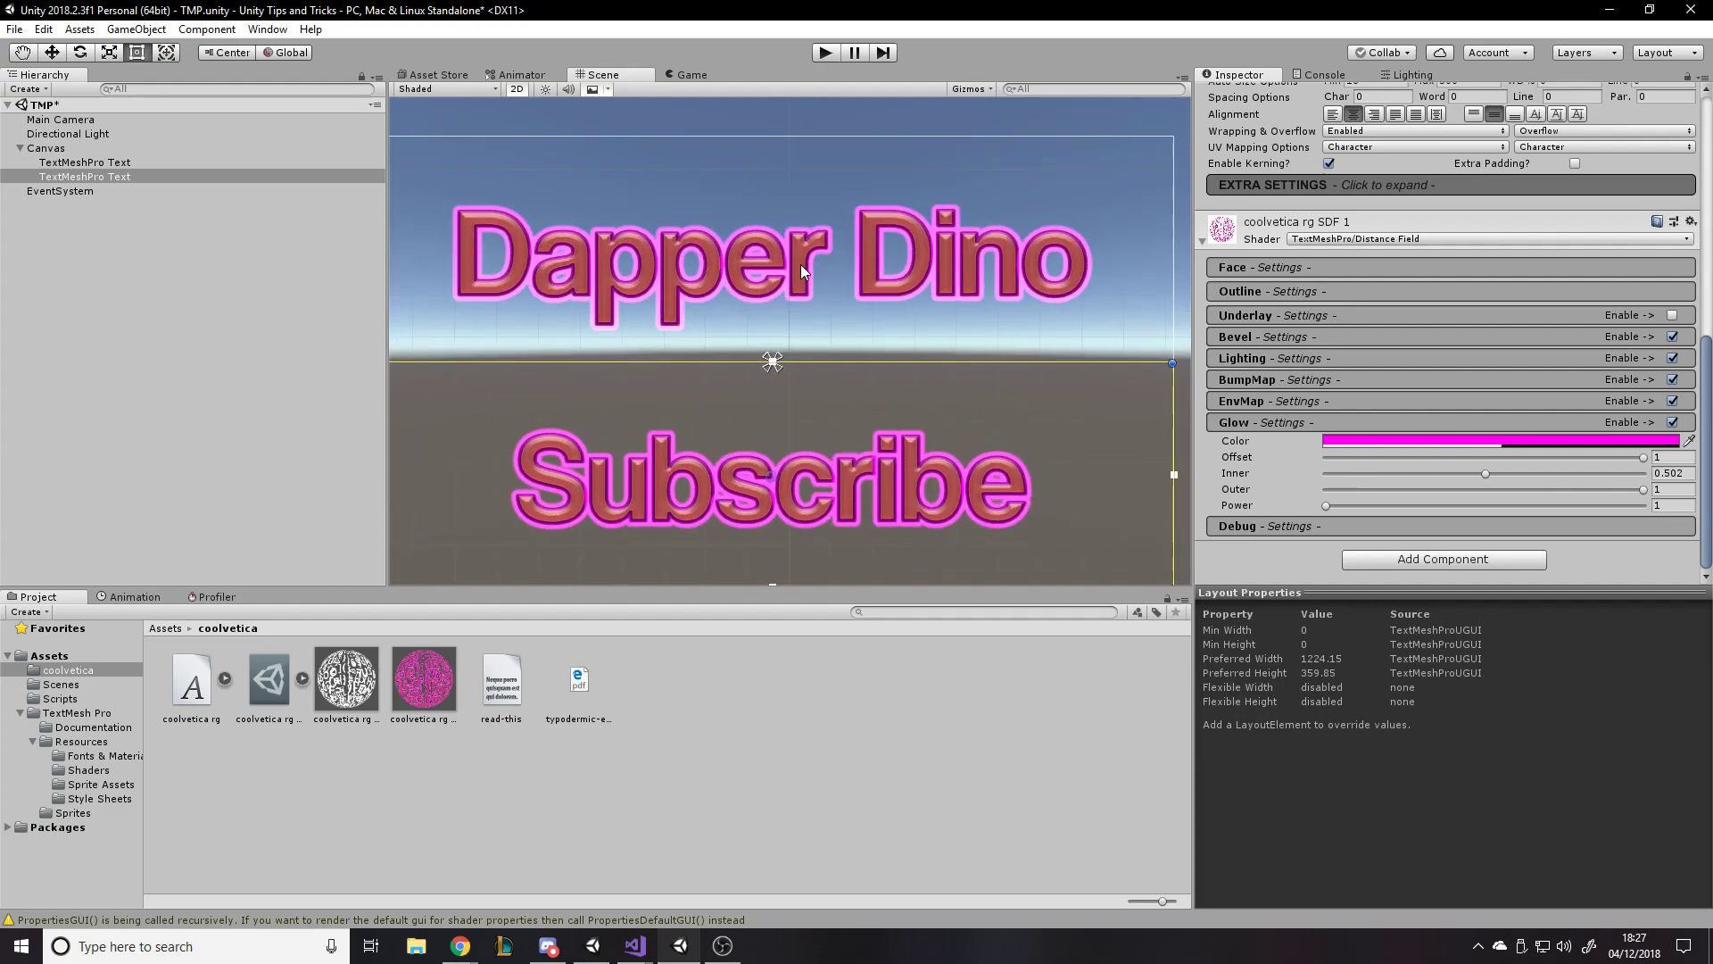
pyautogui.click(62, 239)
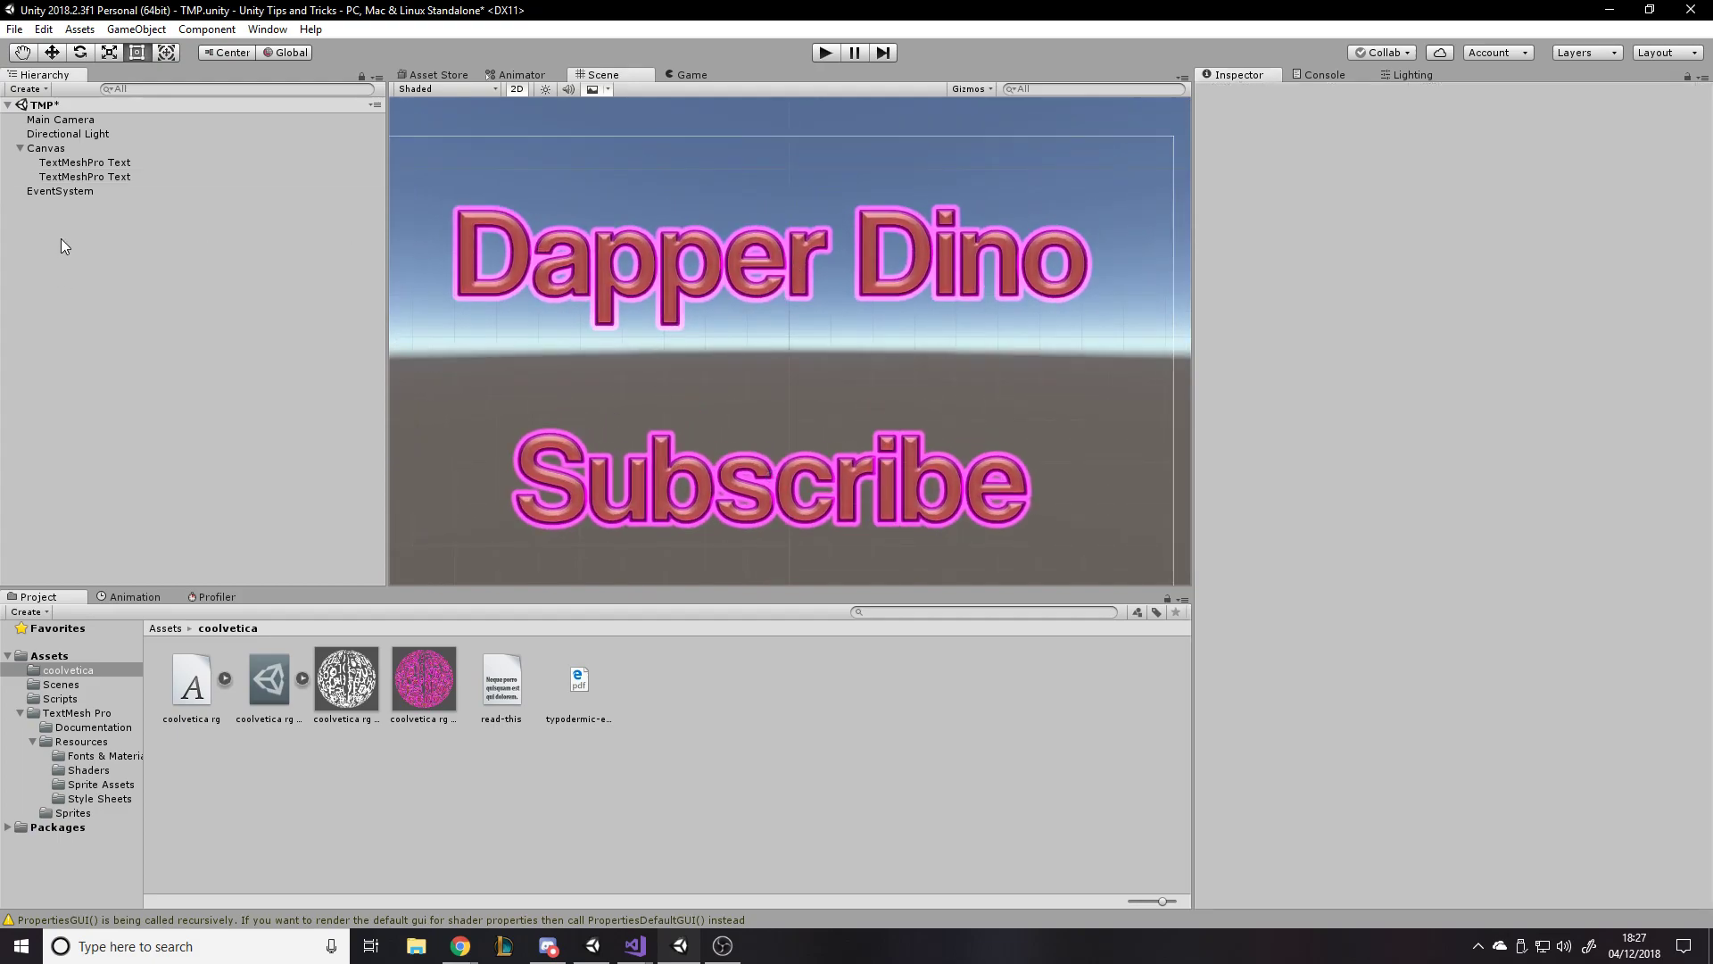
pyautogui.click(82, 164)
pyautogui.click(82, 176)
pyautogui.click(84, 163)
pyautogui.click(98, 207)
pyautogui.click(50, 148)
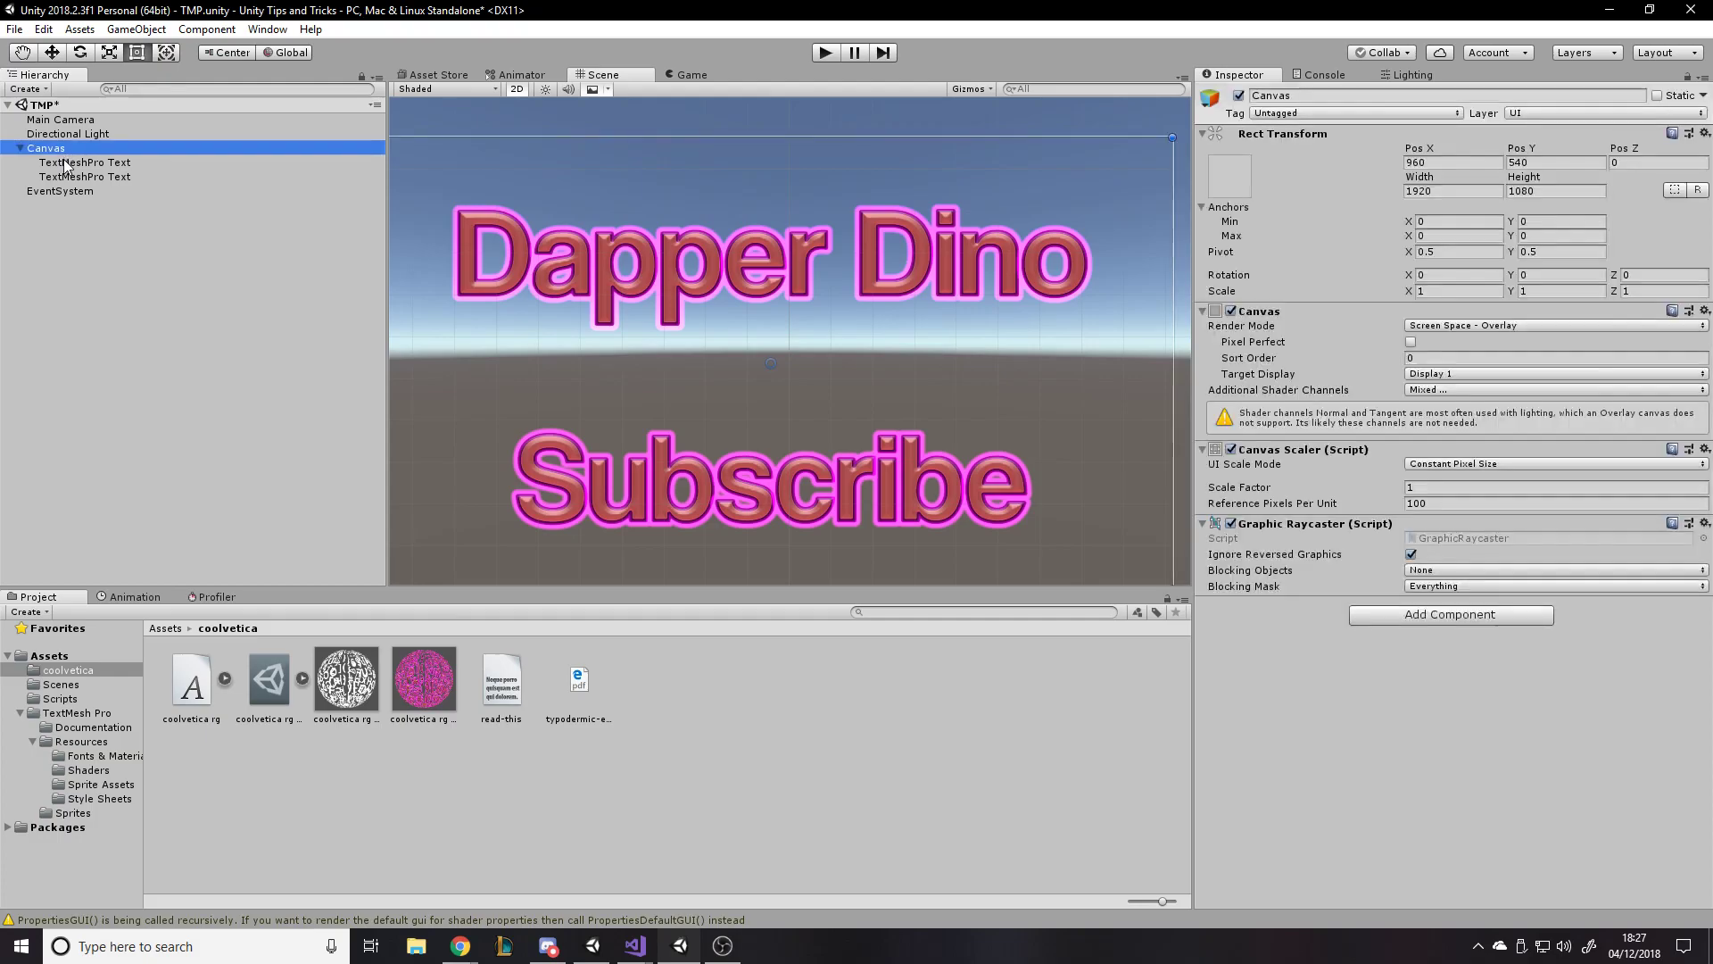
# Add a new script component named TextChanger to the upper "Dapper Dino" text object.
pyautogui.click(66, 164)
pyautogui.scroll(-2, 1101, 257)
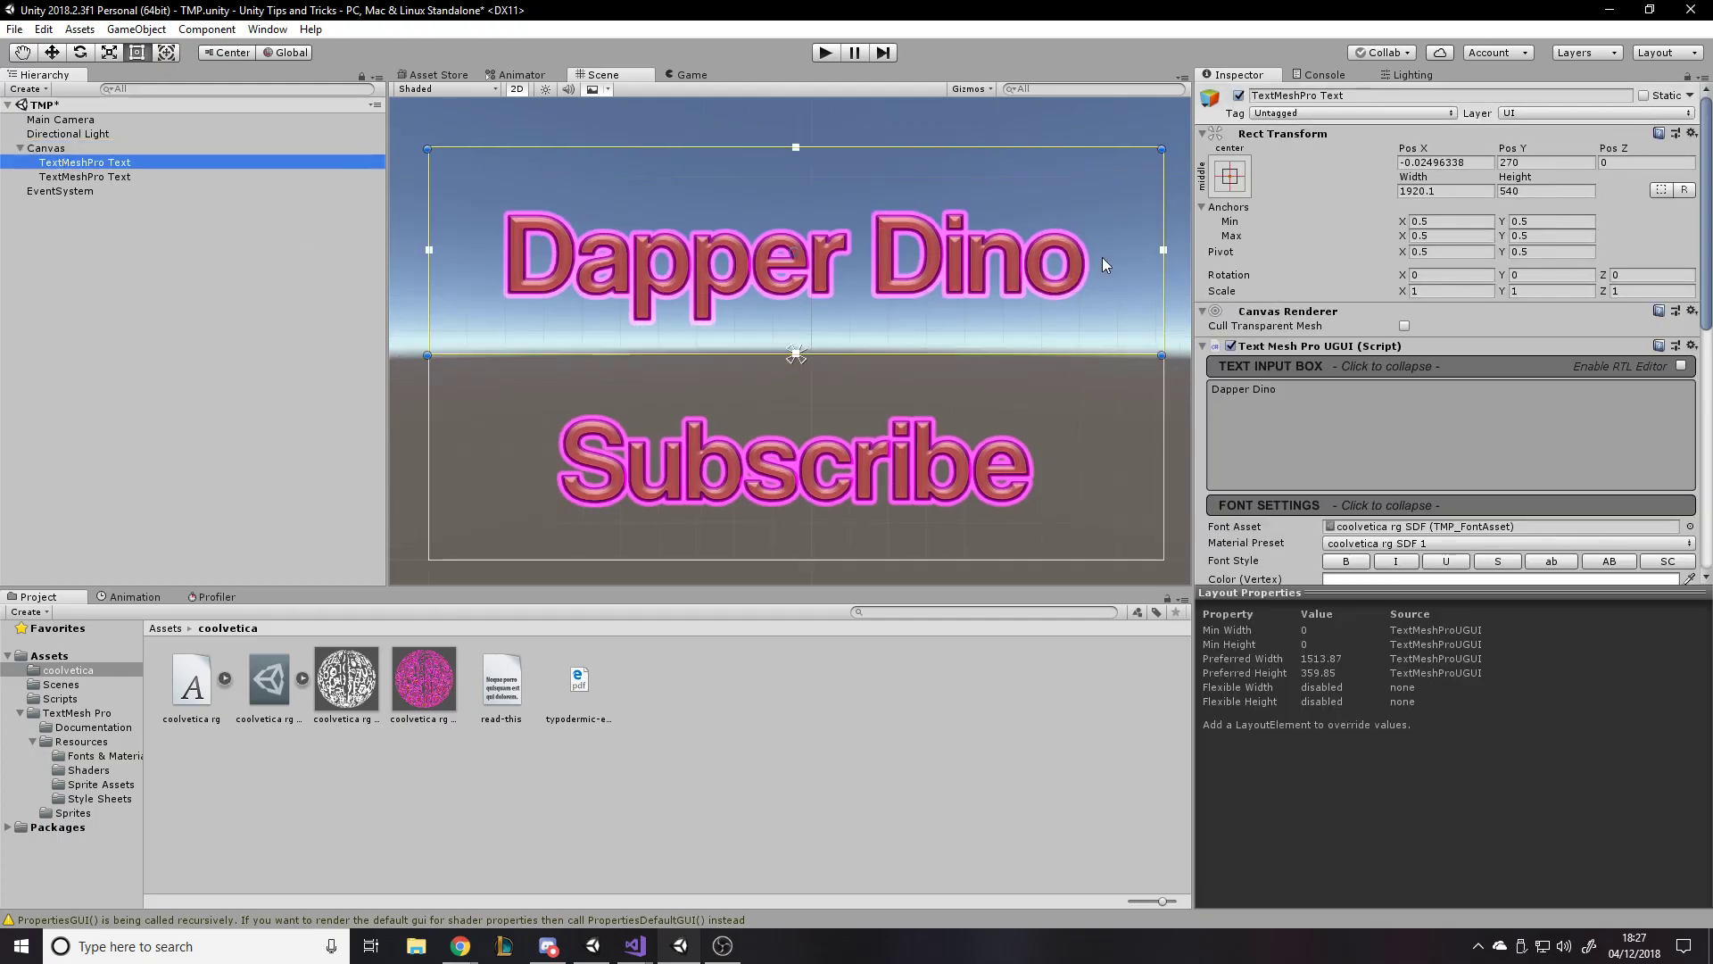
pyautogui.scroll(-10, 1374, 361)
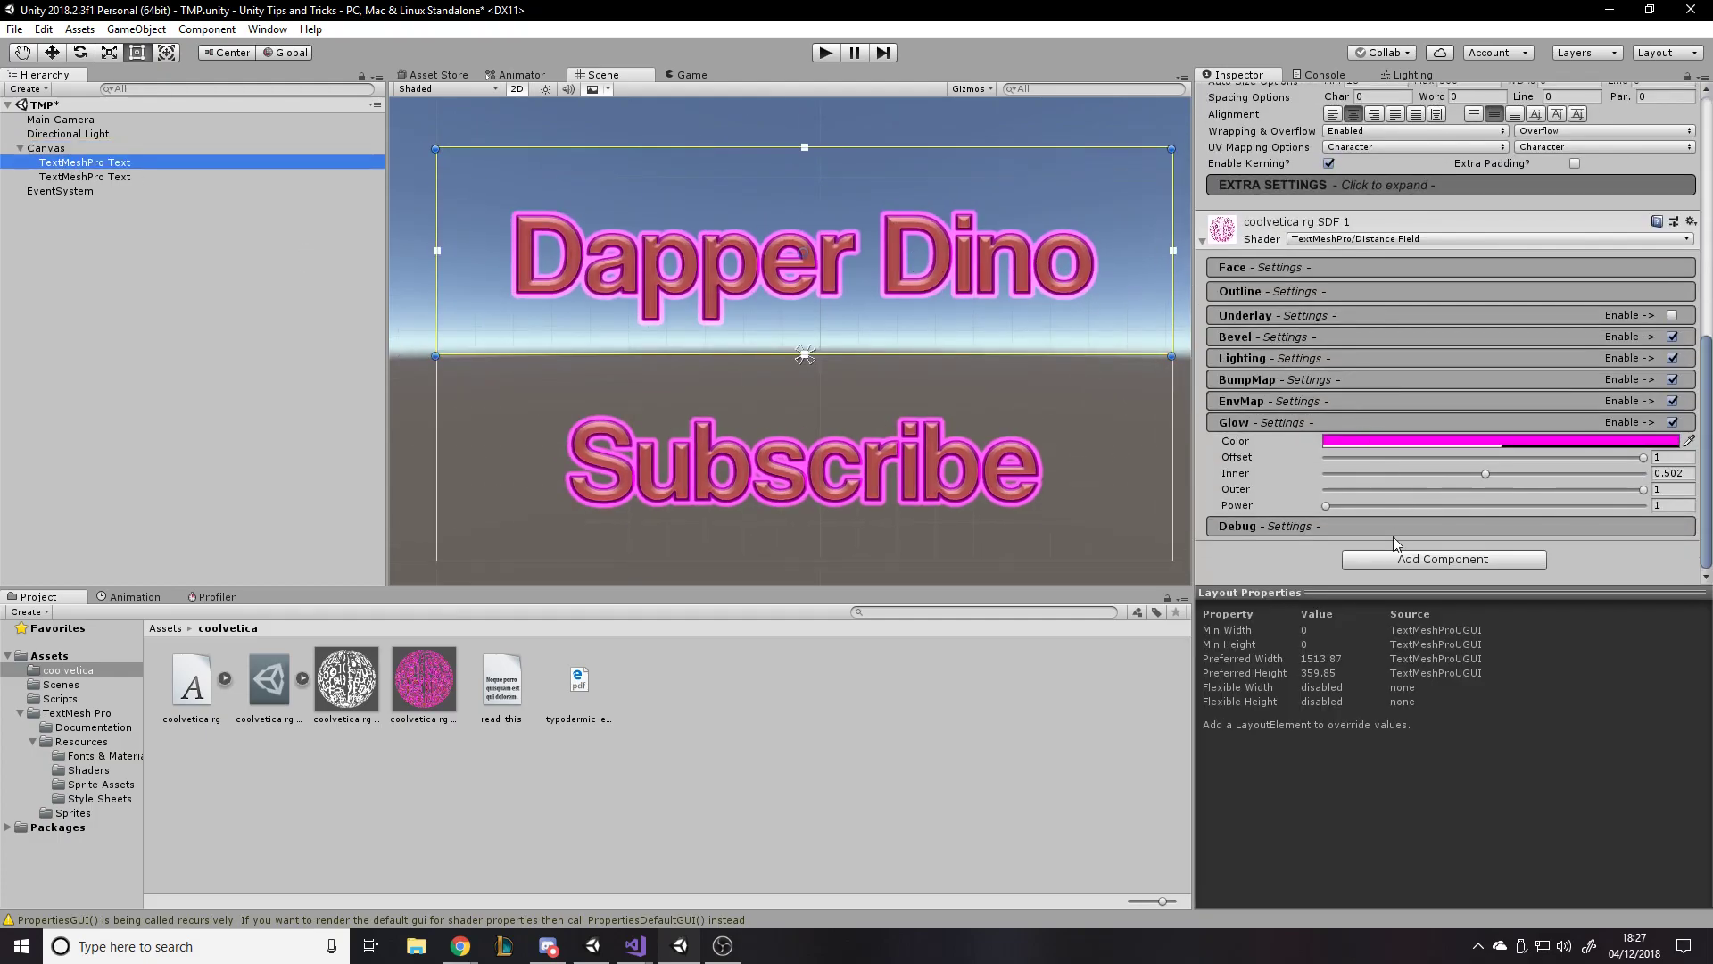
pyautogui.click(1394, 558)
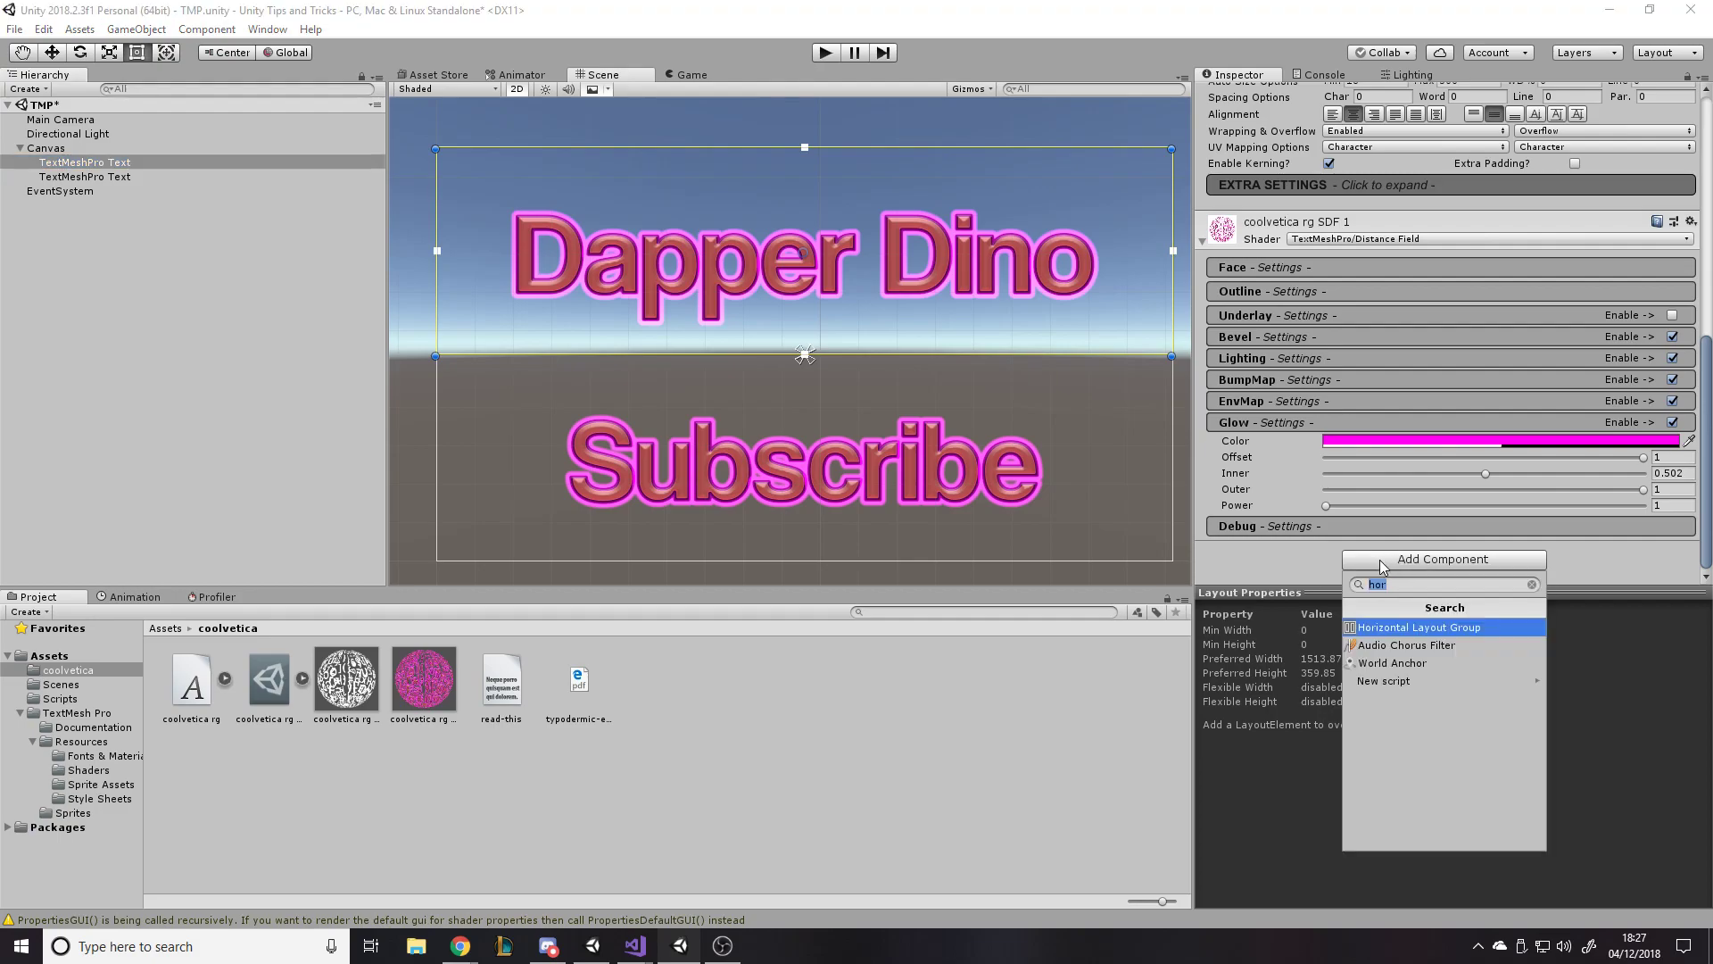
pyautogui.write('TextChange')
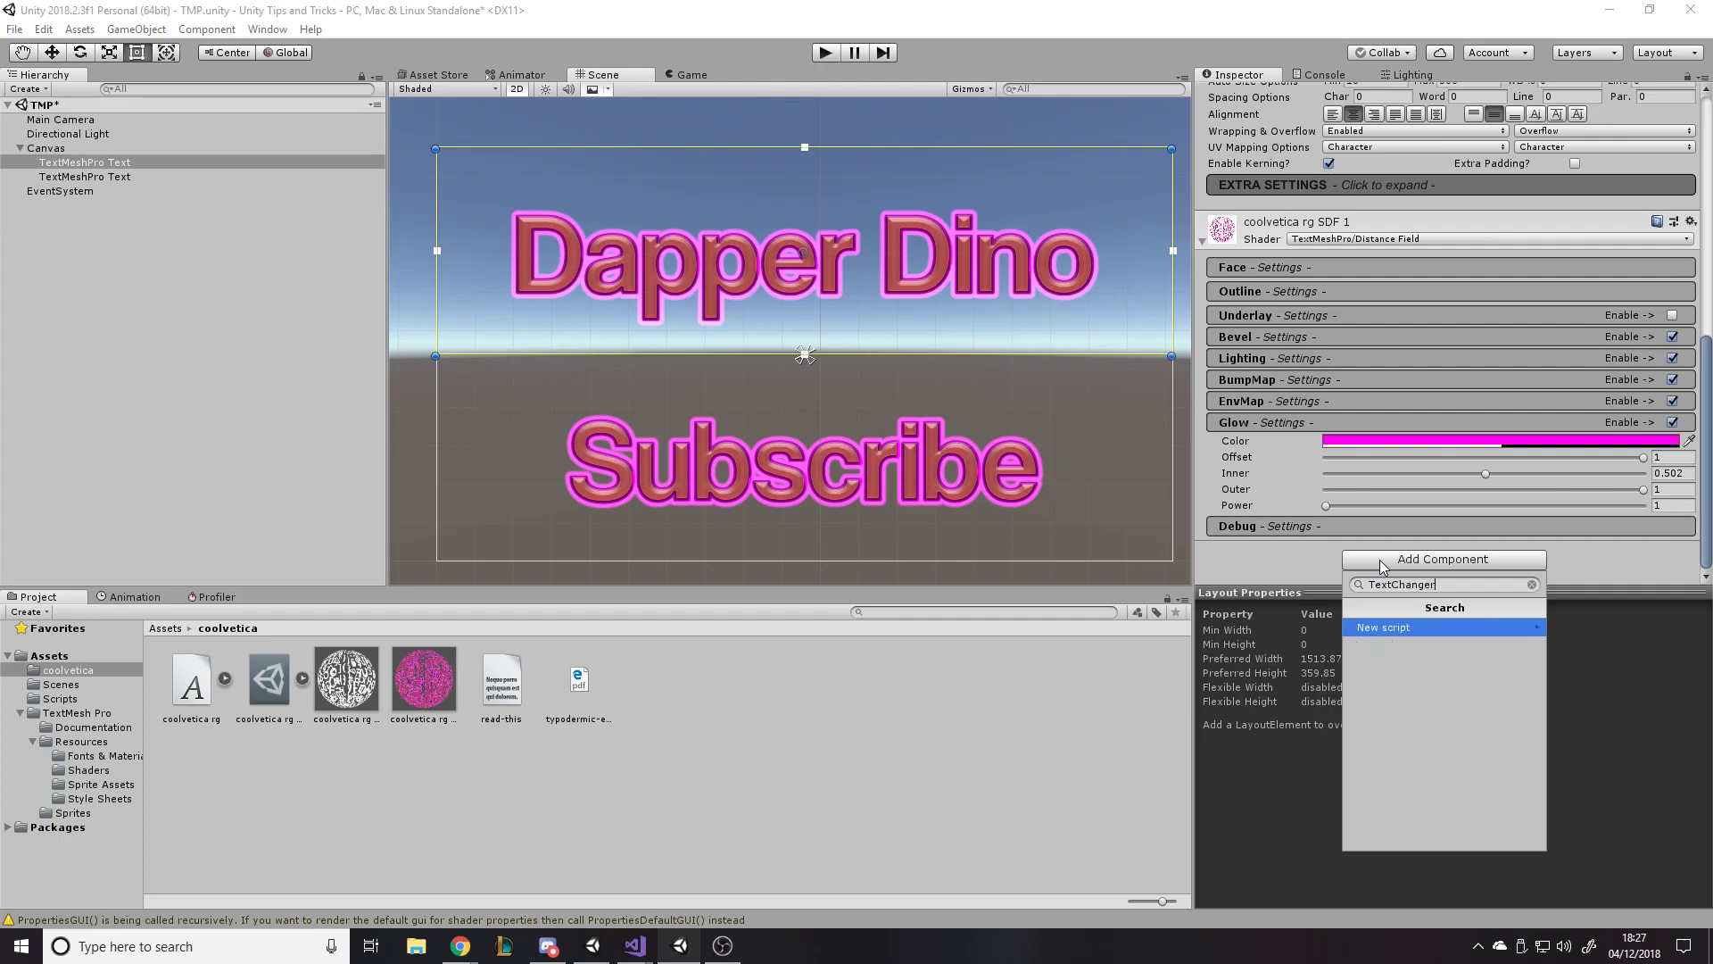
pyautogui.press('Return')
pyautogui.write('anger')
pyautogui.press('Return')
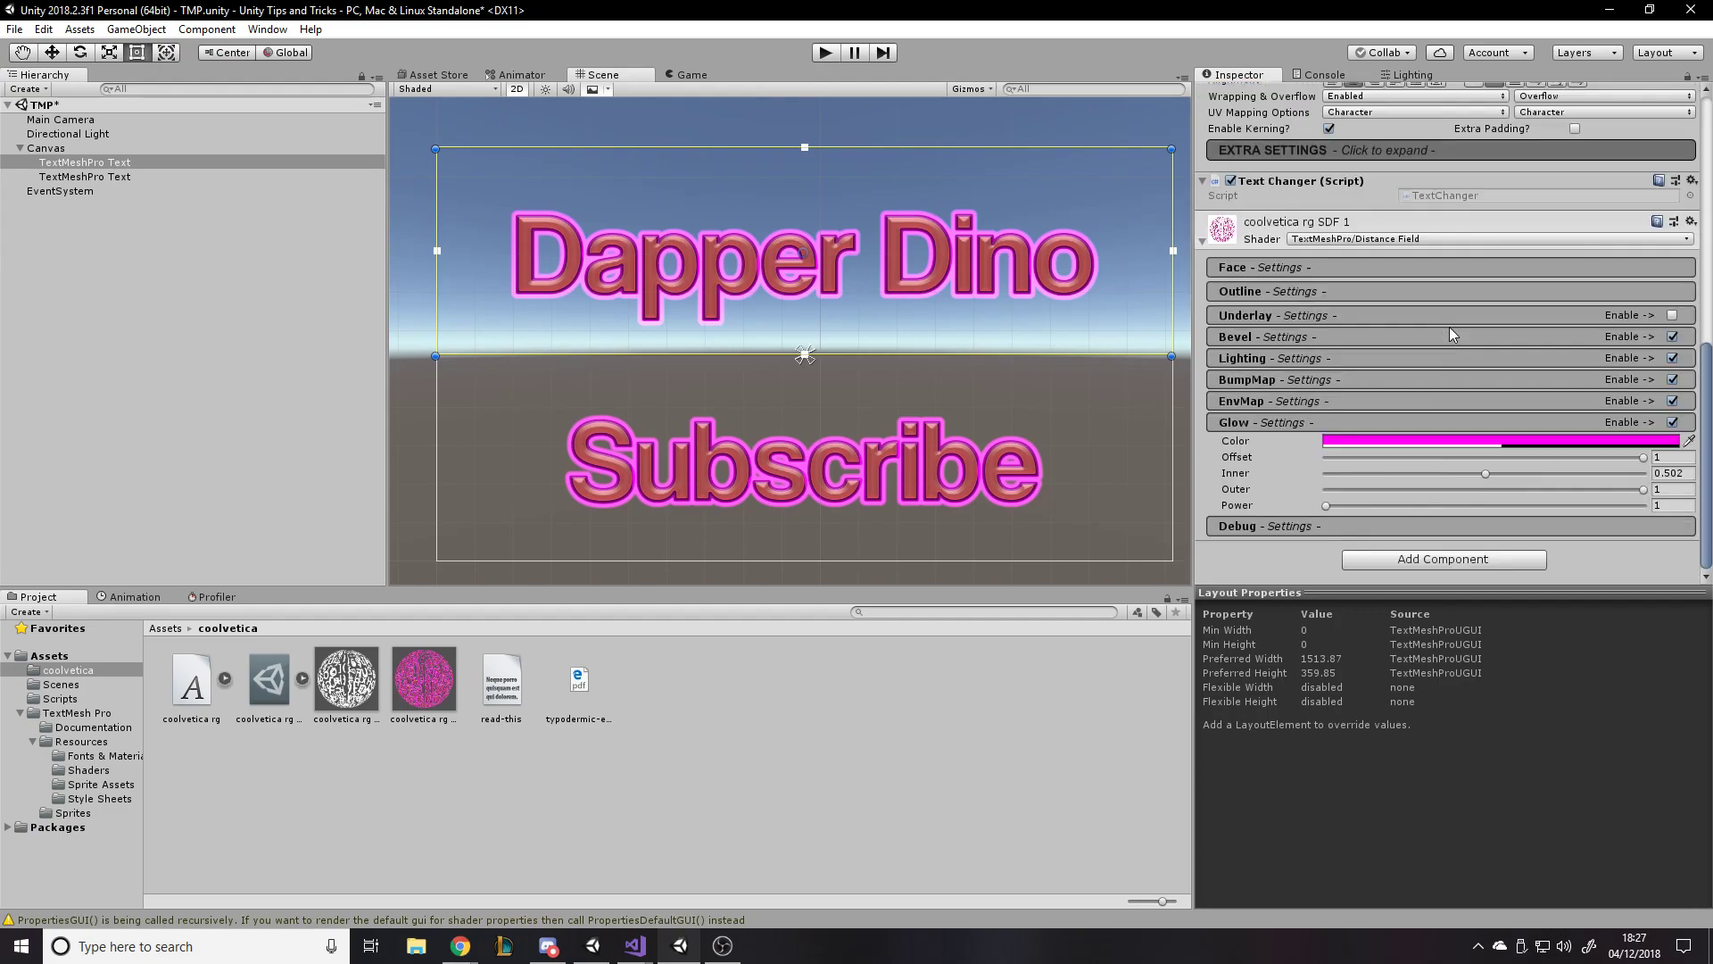
# Open the TextChanger script in Visual Studio and begin a new using directive below the UnityEngine import.
pyautogui.click(1458, 198)
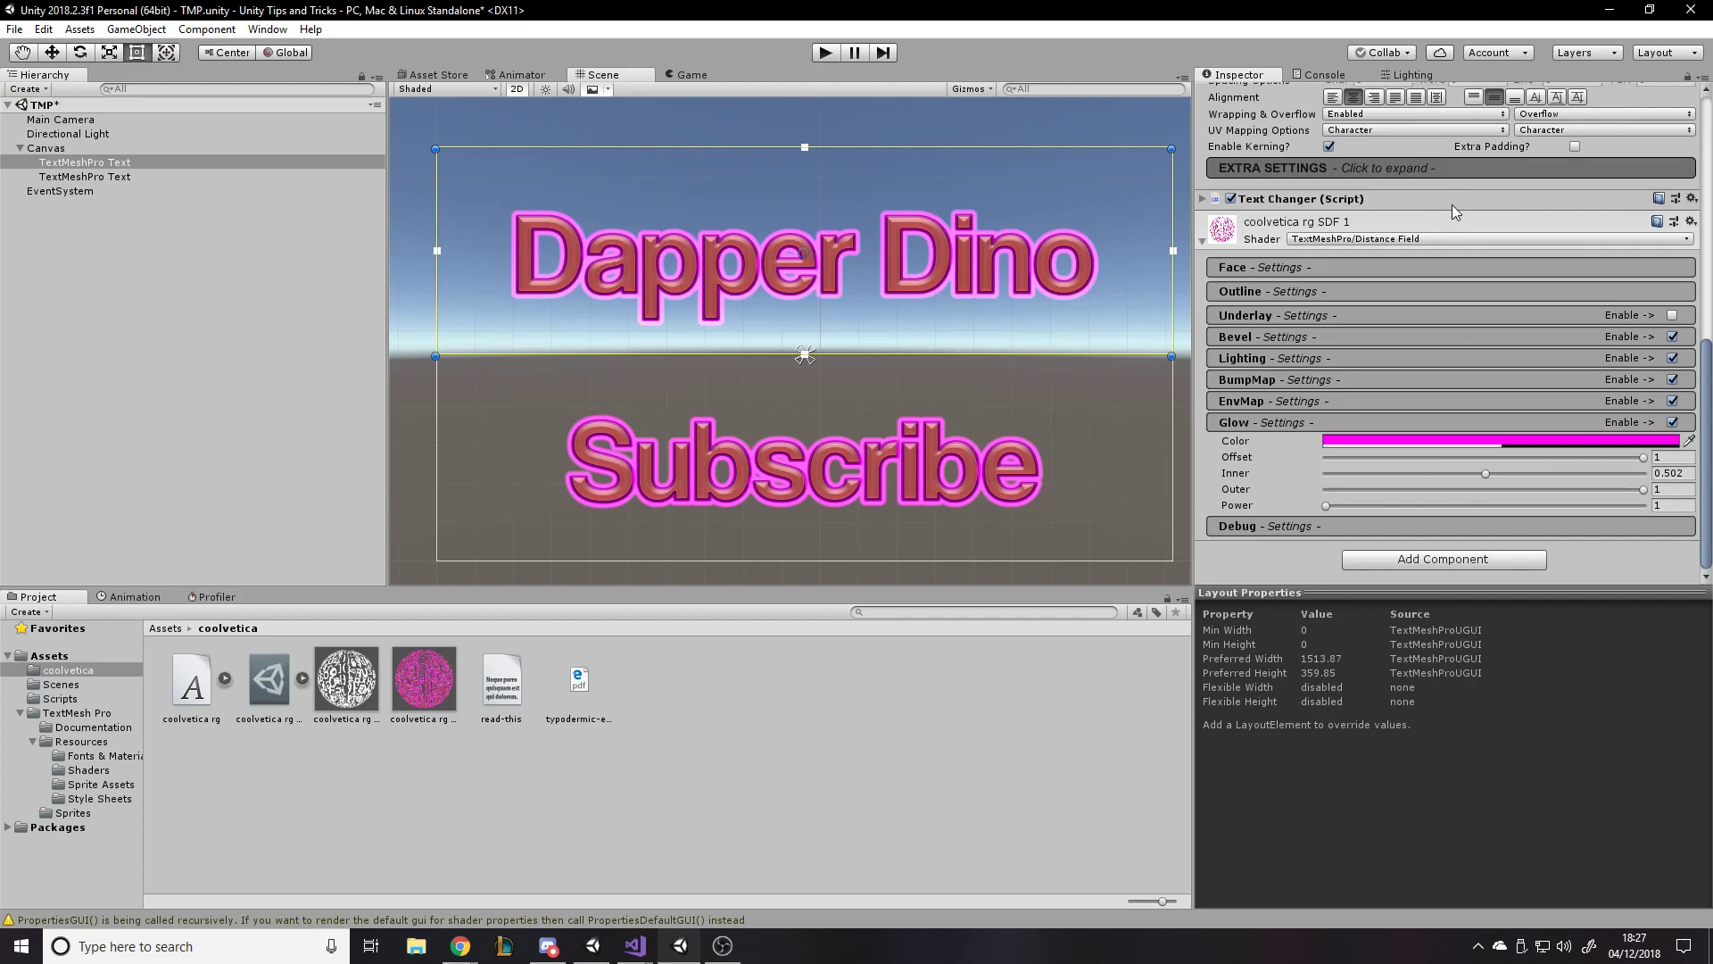
pyautogui.click(1459, 200)
pyautogui.doubleClick(1458, 217)
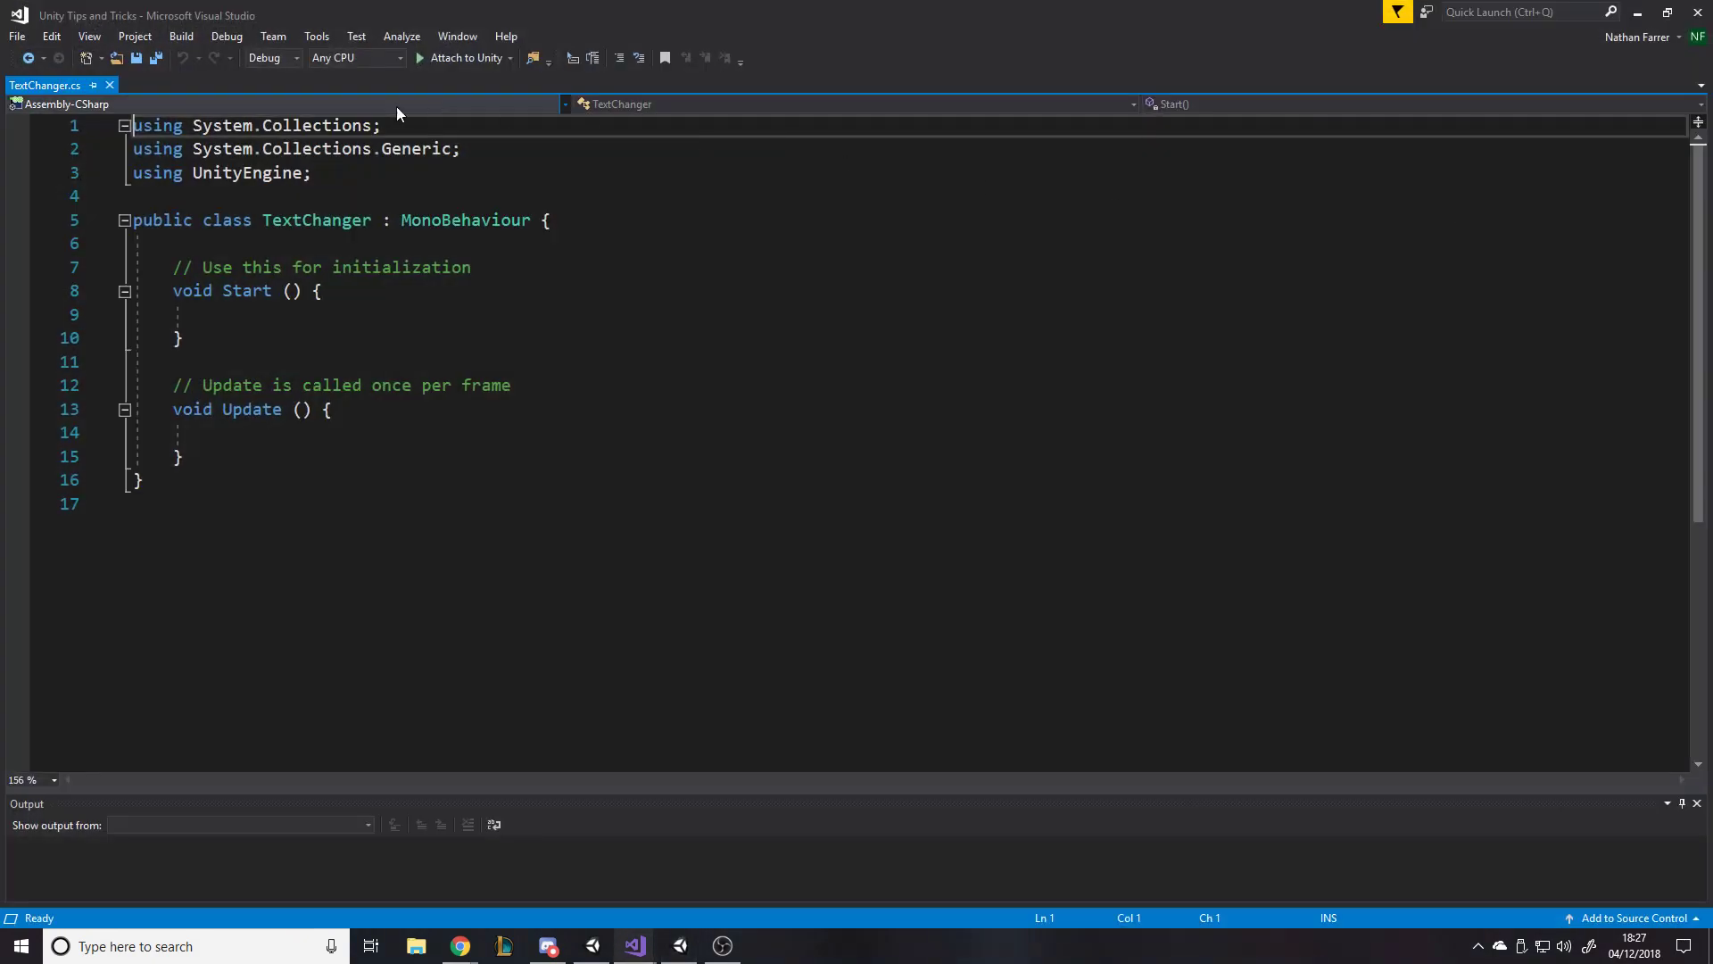
pyautogui.press('Return')
pyautogui.write('using u')
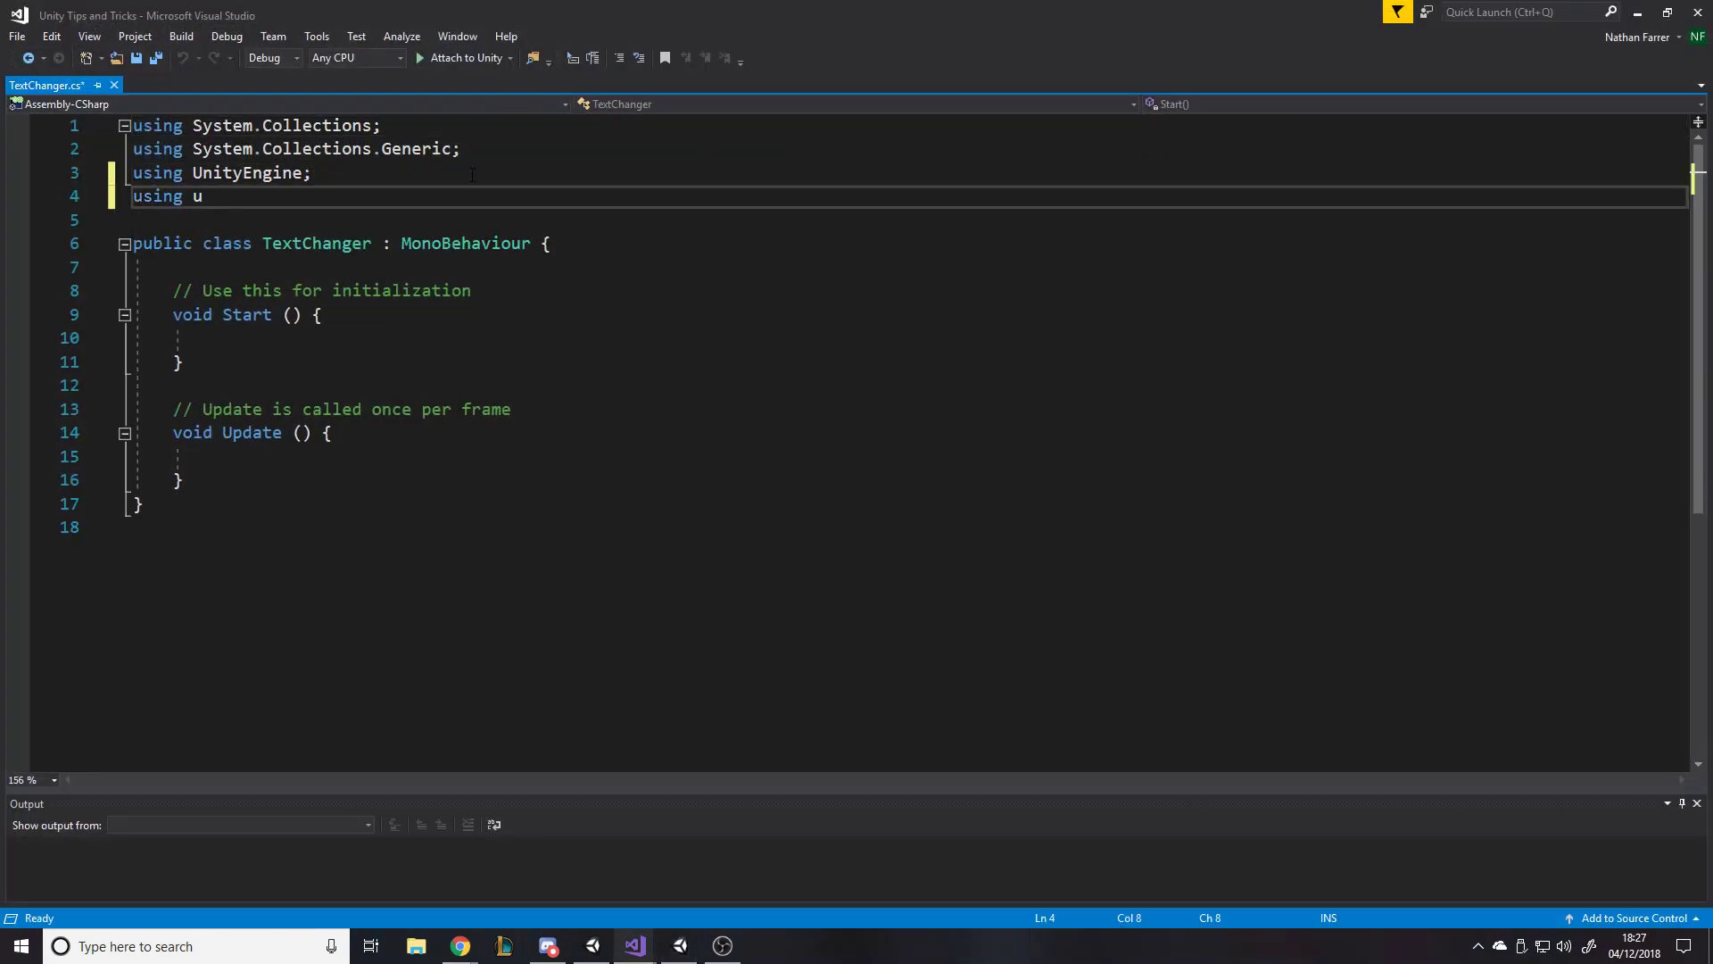
pyautogui.write('nityen')
pyautogui.press('Tab')
pyautogui.write('.u')
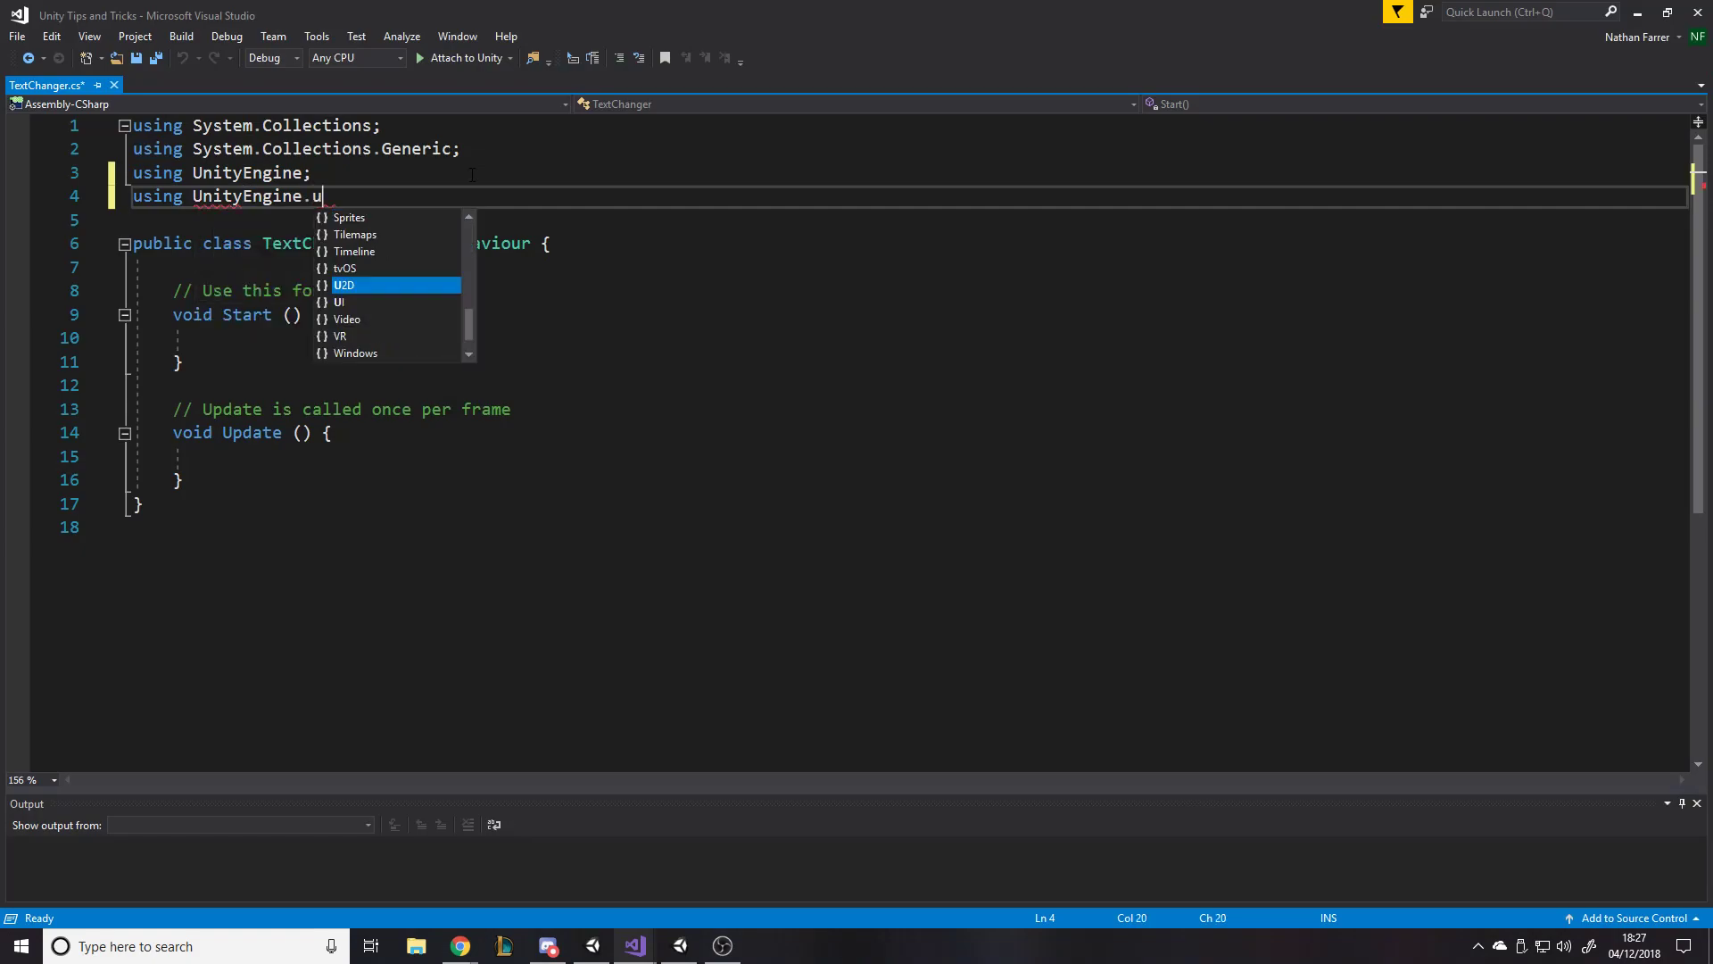
pyautogui.press('BackSpace')
pyautogui.press('BackSpace')
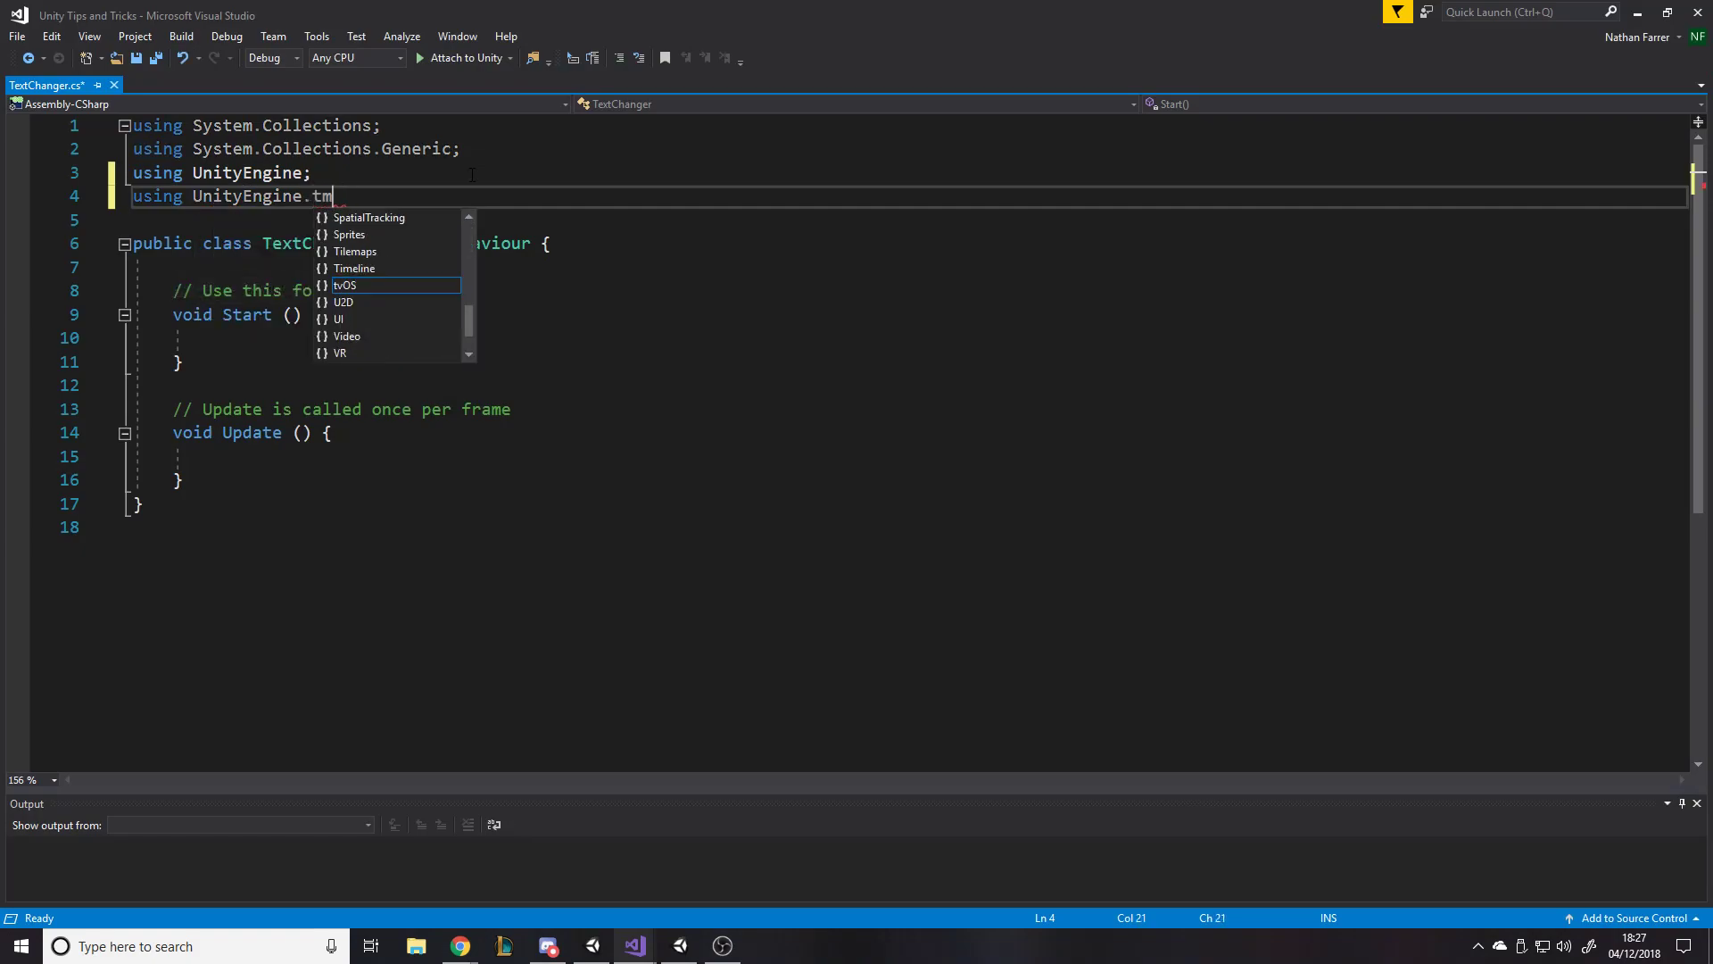
pyautogui.press('Escape')
pyautogui.press('BackSpace')
pyautogui.press('BackSpace')
pyautogui.press('BackSpace')
pyautogui.press('BackSpace')
pyautogui.press('BackSpace')
pyautogui.press('BackSpace')
pyautogui.press('BackSpace')
pyautogui.press('BackSpace')
pyautogui.press('BackSpace')
pyautogui.press('BackSpace')
pyautogui.press('BackSpace')
# Complete the new using directive with the TMPro namespace and save the script.
pyautogui.write('TMP')
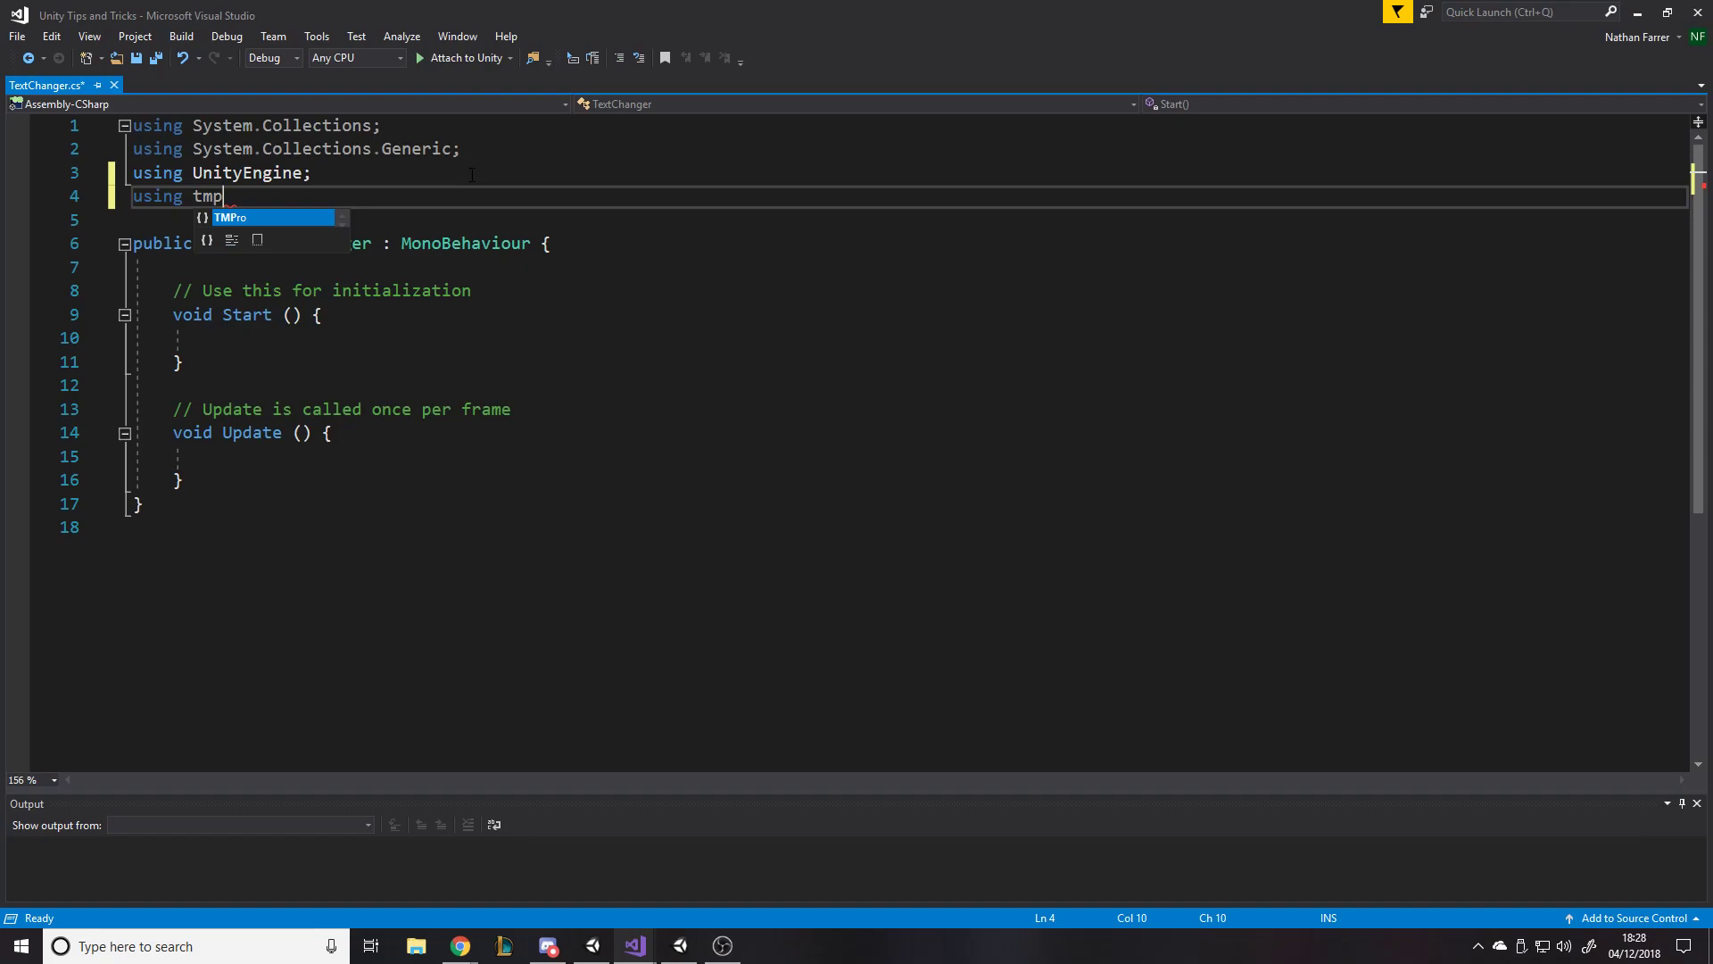
pyautogui.press('Tab')
pyautogui.hotkey('ctrl', 's')
pyautogui.write(';')
pyautogui.hotkey('ctrl', 's')
# Delete the default Start and Update methods and their comments from the TextChanger class.
pyautogui.click(358, 465)
pyautogui.moveTo(358, 471); pyautogui.dragTo(169, 296)
pyautogui.press('BackSpace')
# Declare a private TextMeshProUGUI field named uiText in the TextChanger class and save the script.
pyautogui.write('priv')
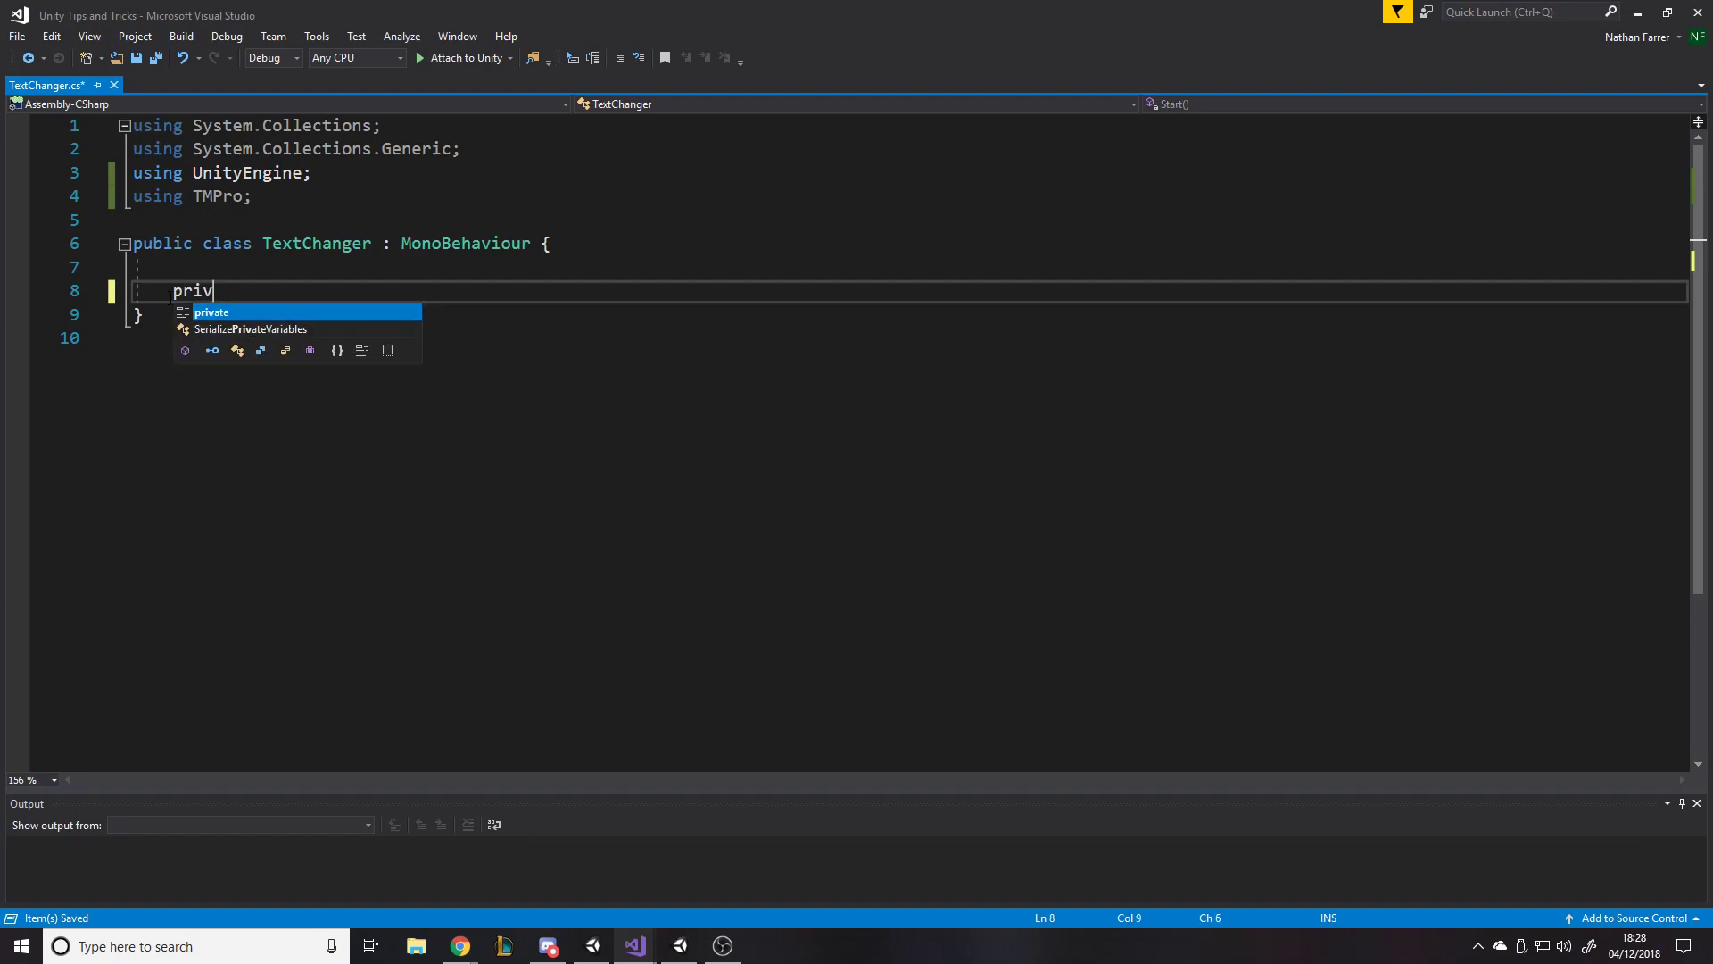
pyautogui.write('ate t')
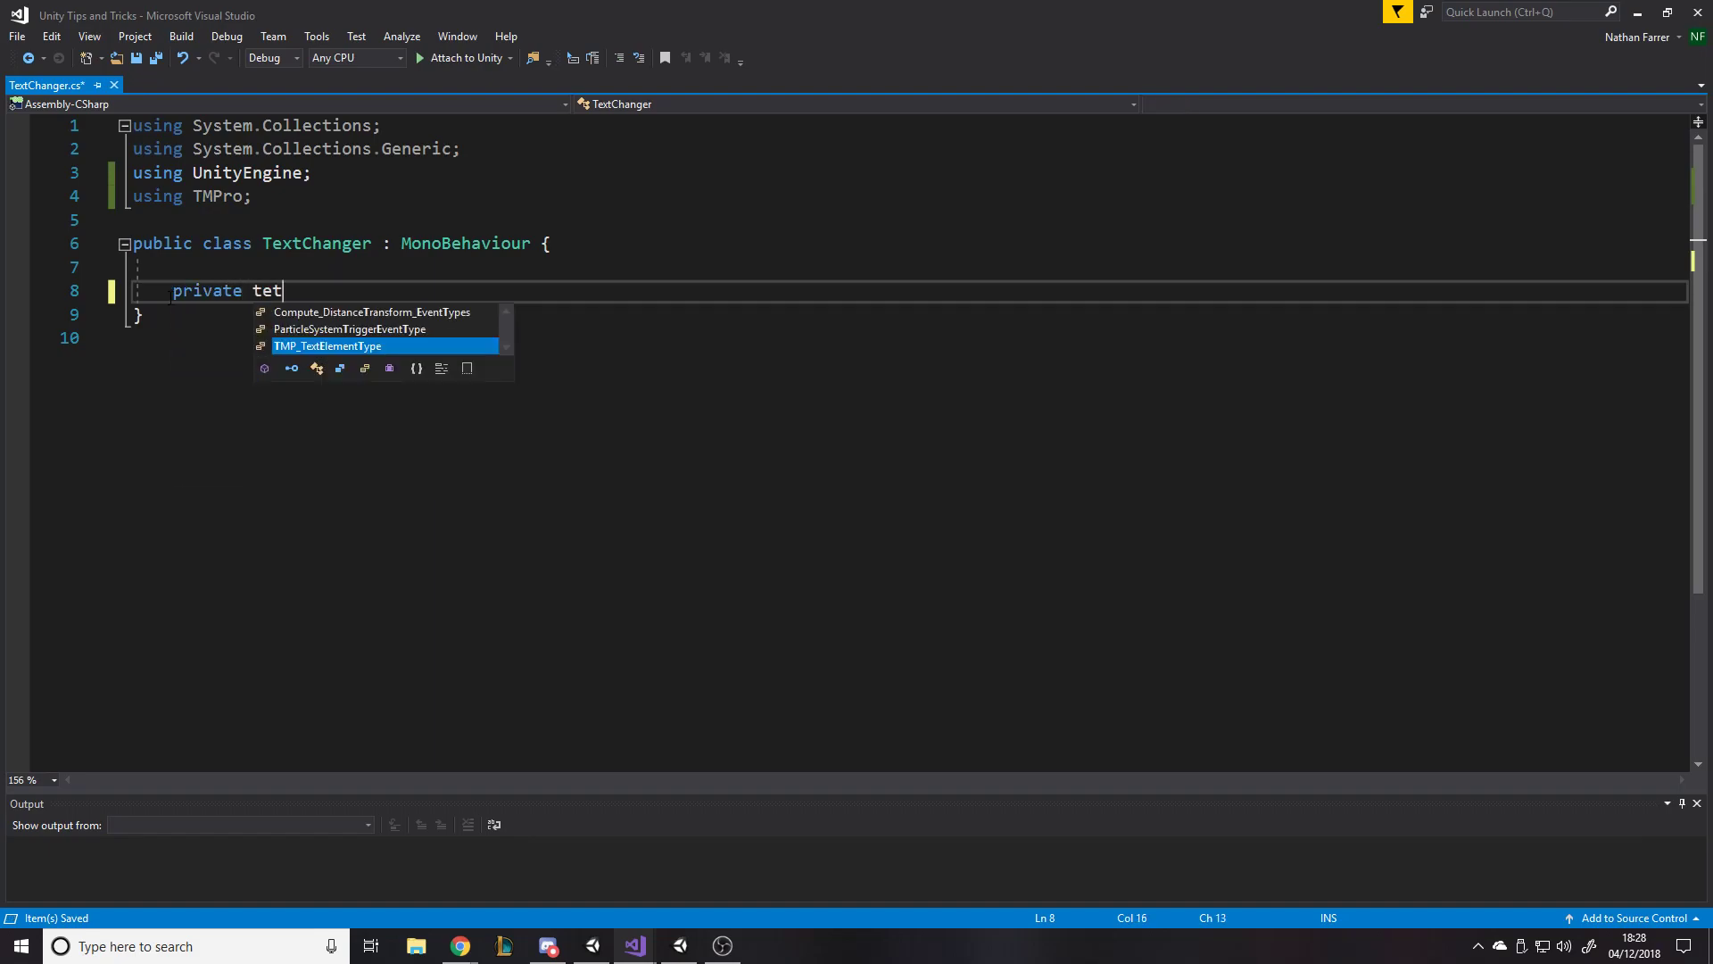
pyautogui.write('extme')
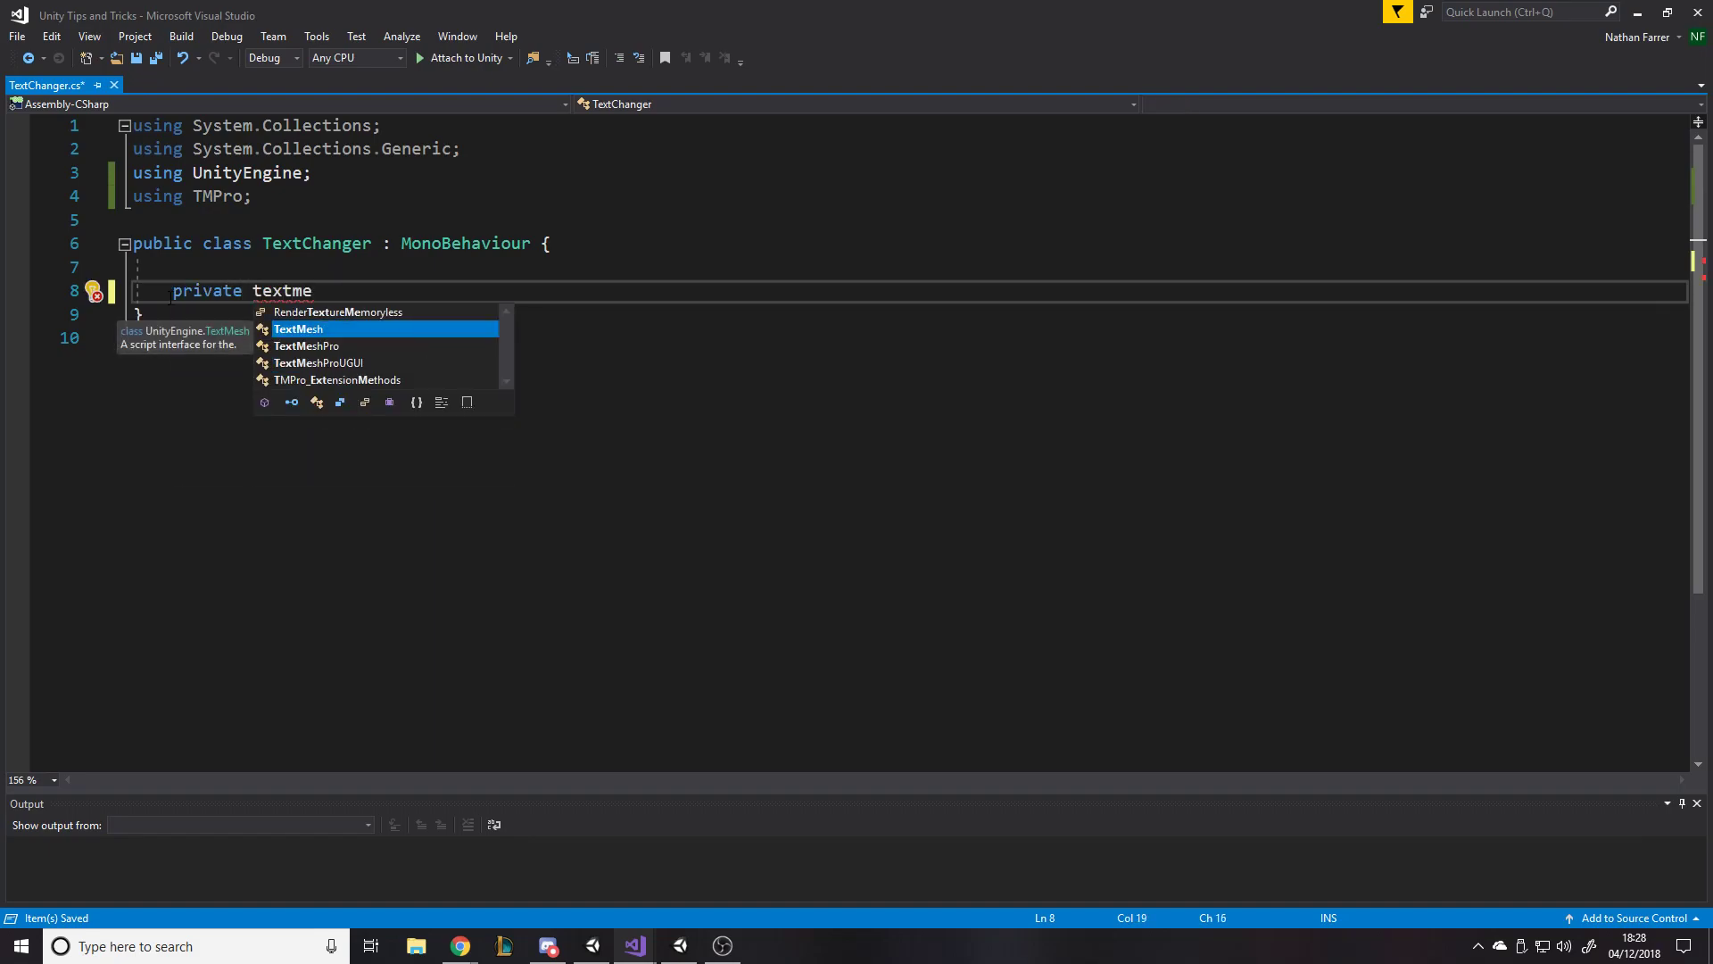
pyautogui.press('Tab')
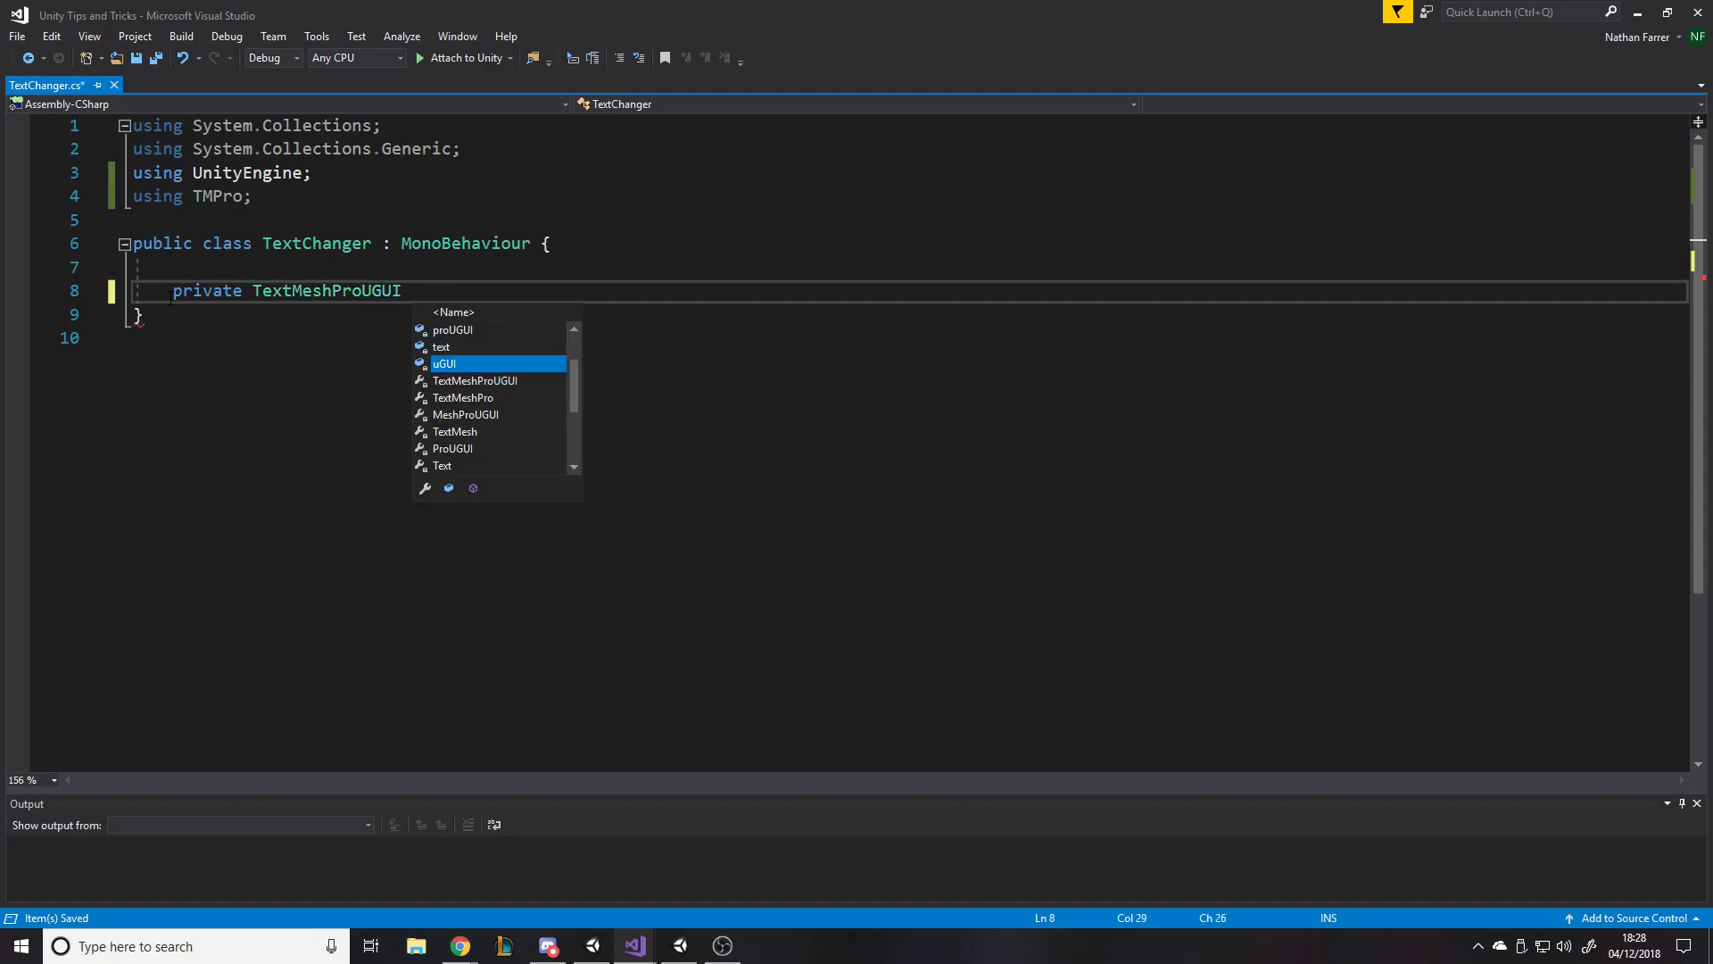
pyautogui.write('text;')
pyautogui.press('Left')
pyautogui.press('BackSpace')
pyautogui.press('BackSpace')
pyautogui.press('BackSpace')
pyautogui.press('BackSpace')
pyautogui.write('uiText')
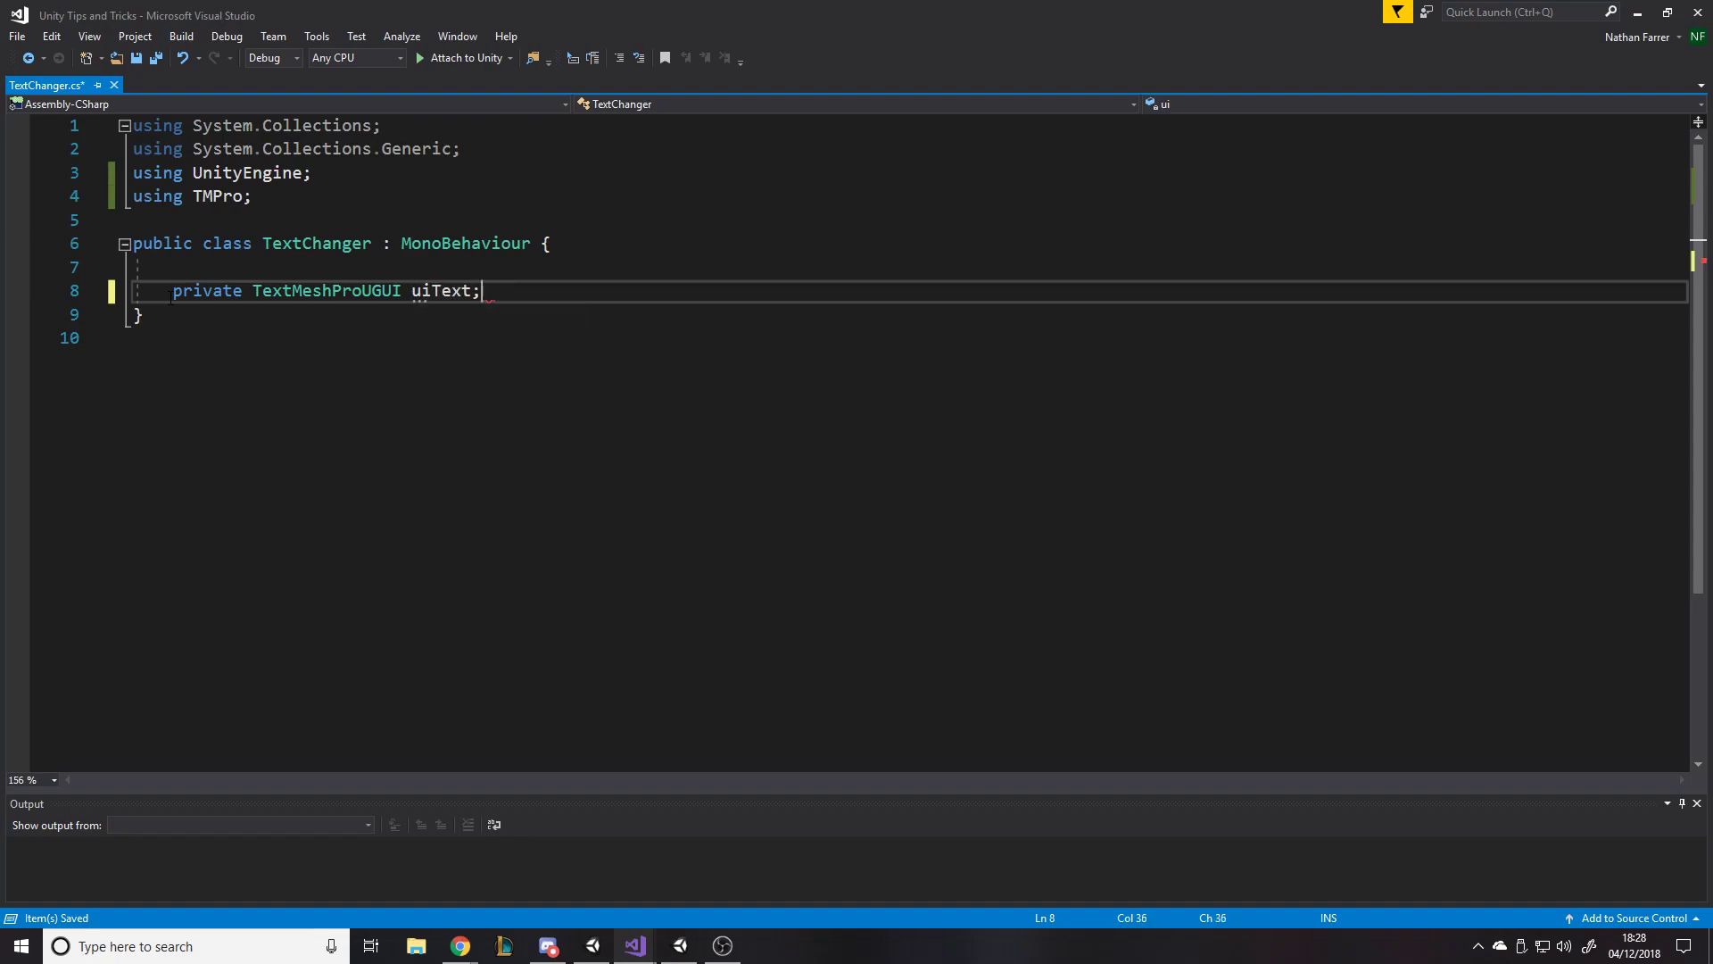
pyautogui.hotkey('ctrl', 's')
pyautogui.hotkey('alt', 'Tab')
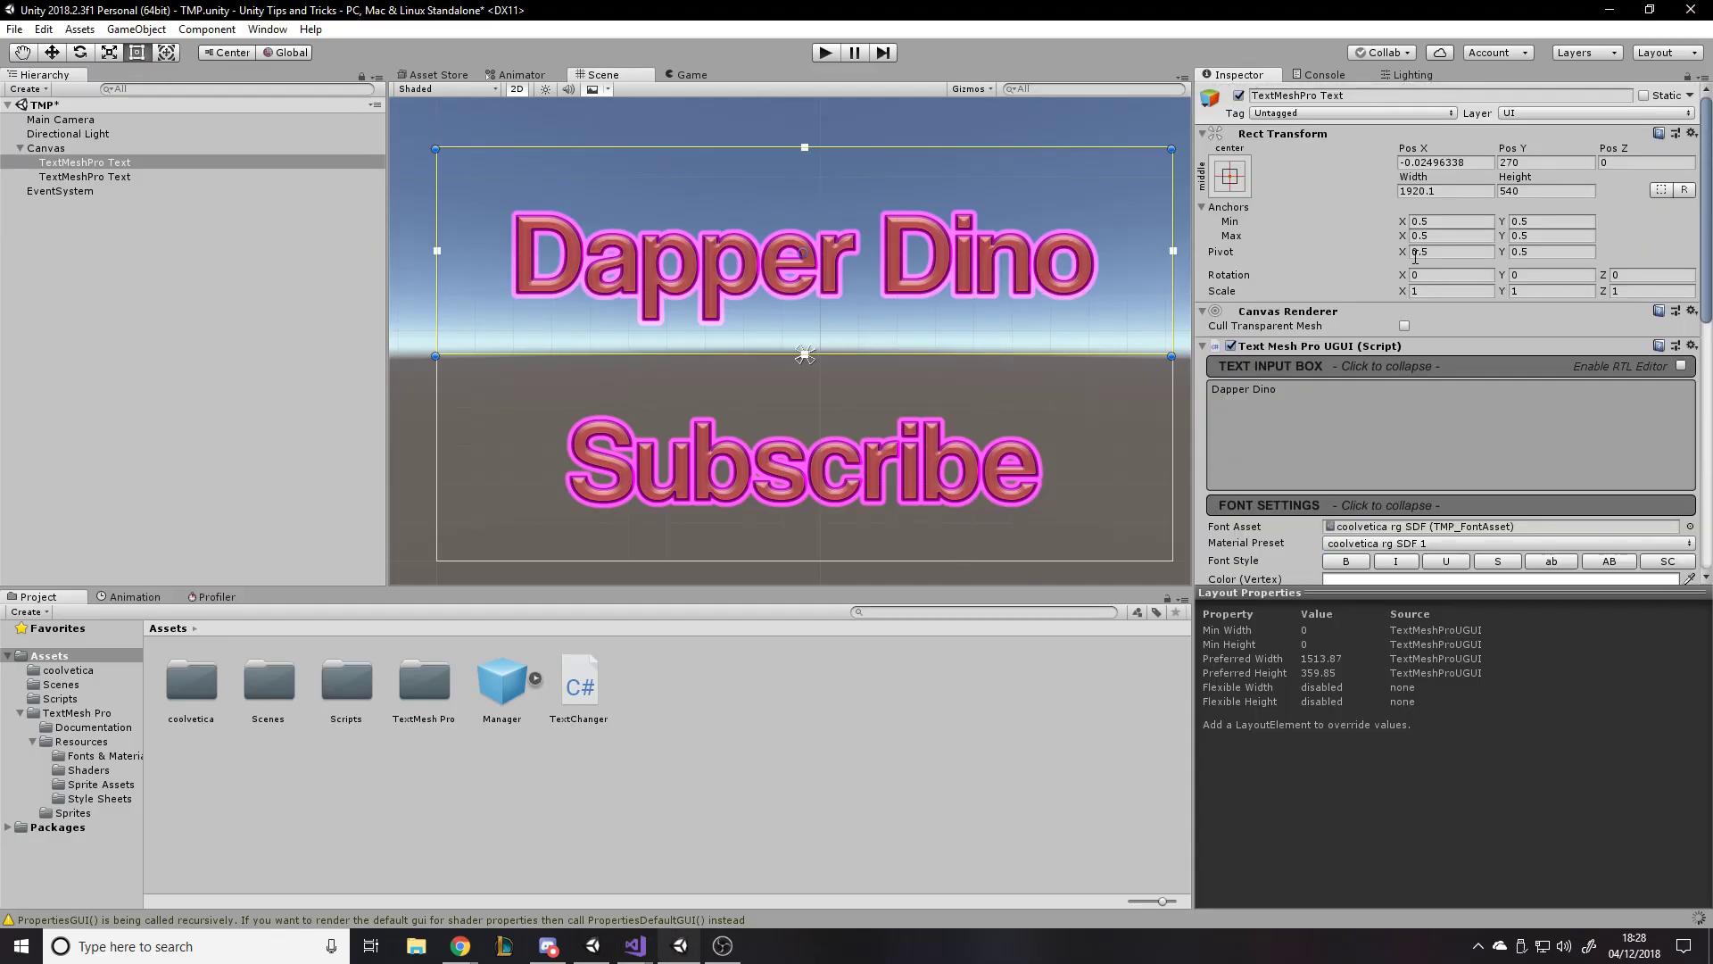
pyautogui.hotkey('alt', 'Tab')
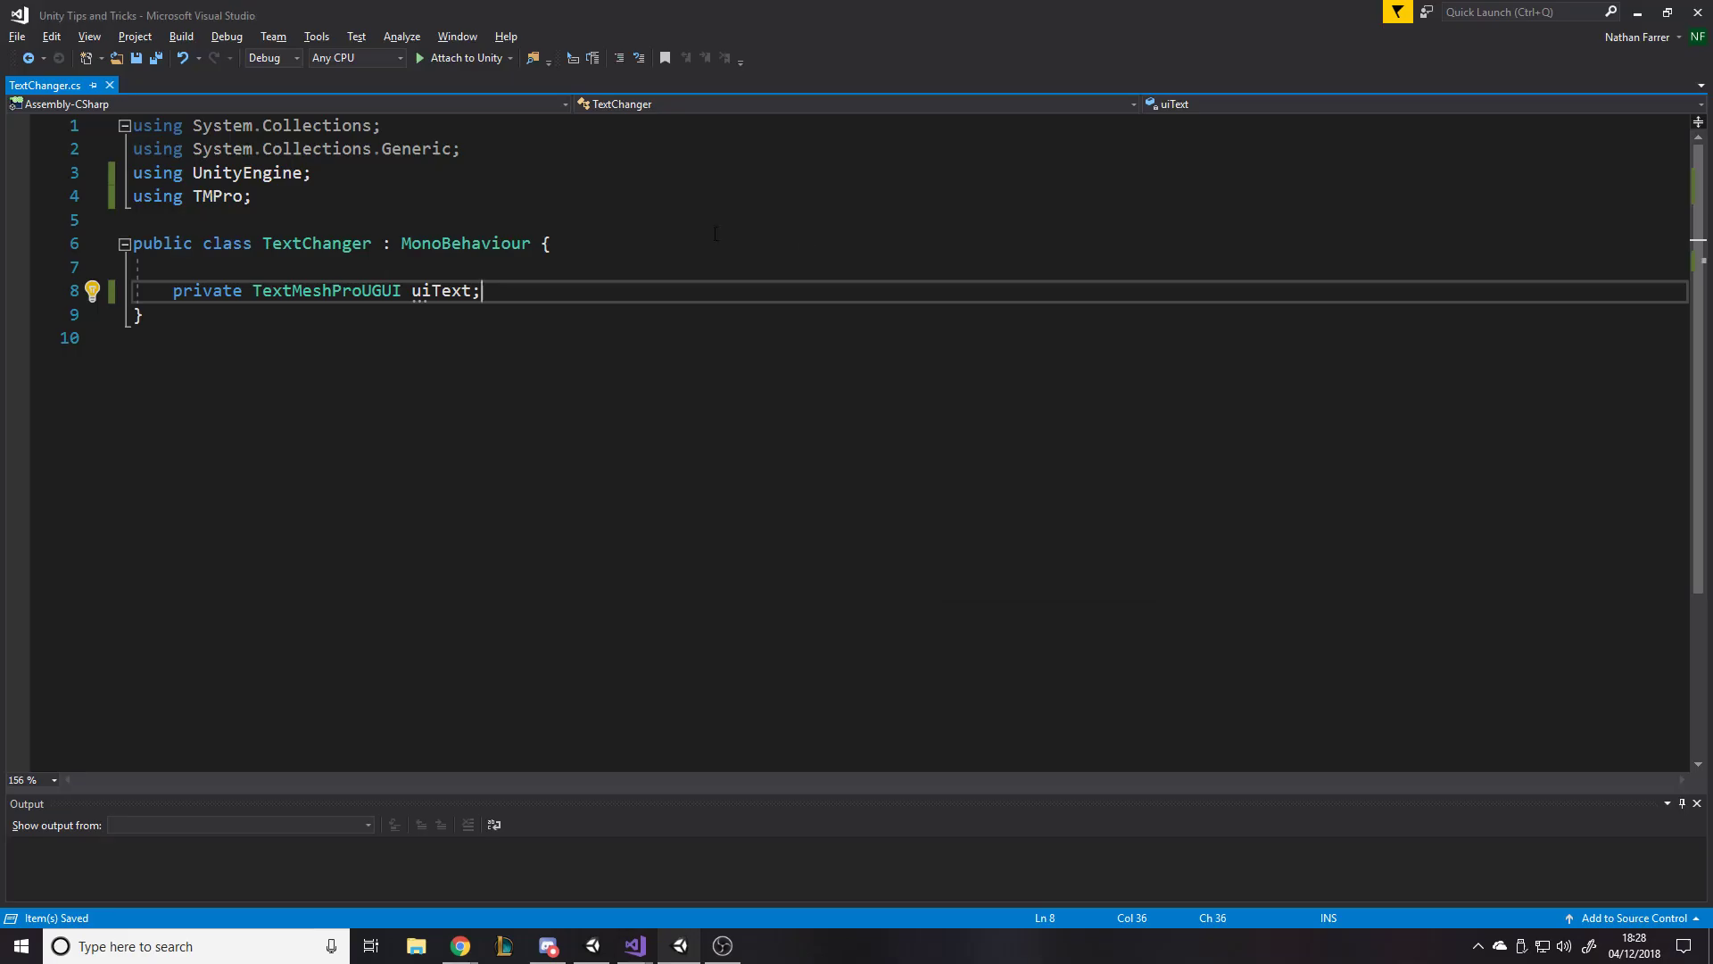
# Add an empty private void Start() method below the uiText field and save the script.
pyautogui.press('Return')
pyautogui.press('Return')
pyautogui.write('void star')
pyautogui.press('Tab')
pyautogui.hotkey('ctrl', 's')
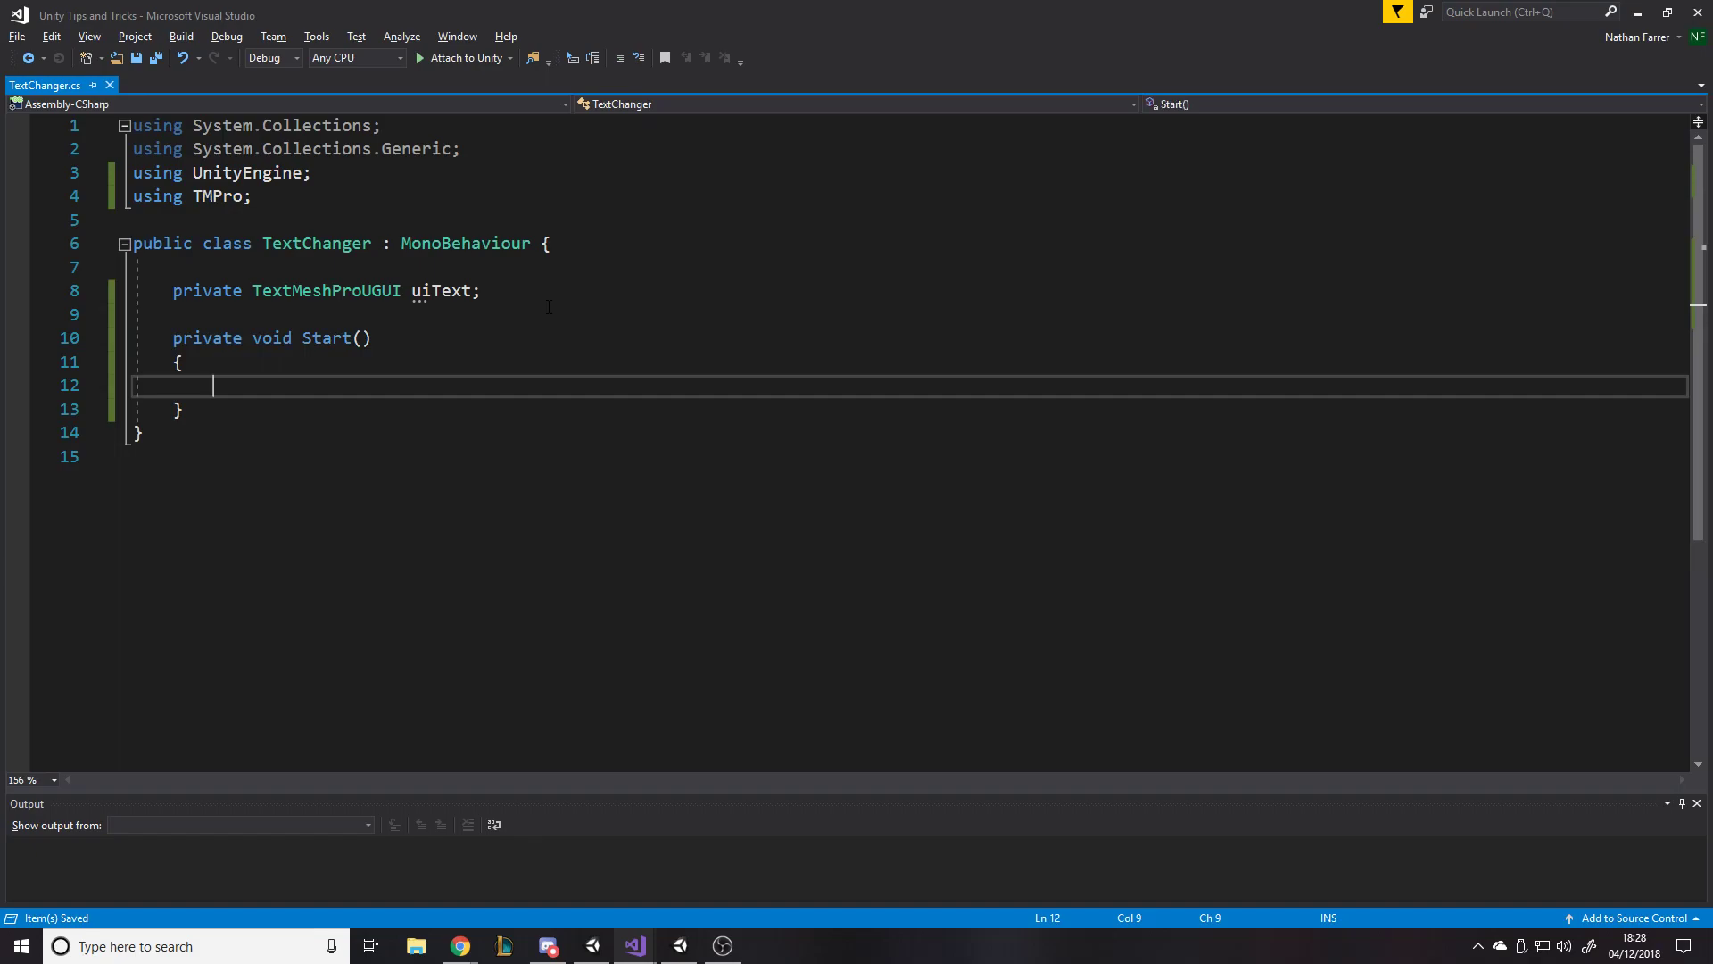
# Inside Start, assign "Thanks for watching!" to uiText.text and save the script.
pyautogui.write('text')
pyautogui.press('BackSpace')
pyautogui.press('BackSpace')
pyautogui.press('BackSpace')
pyautogui.press('BackSpace')
pyautogui.write('uiT')
pyautogui.press('Tab')
pyautogui.write('.text')
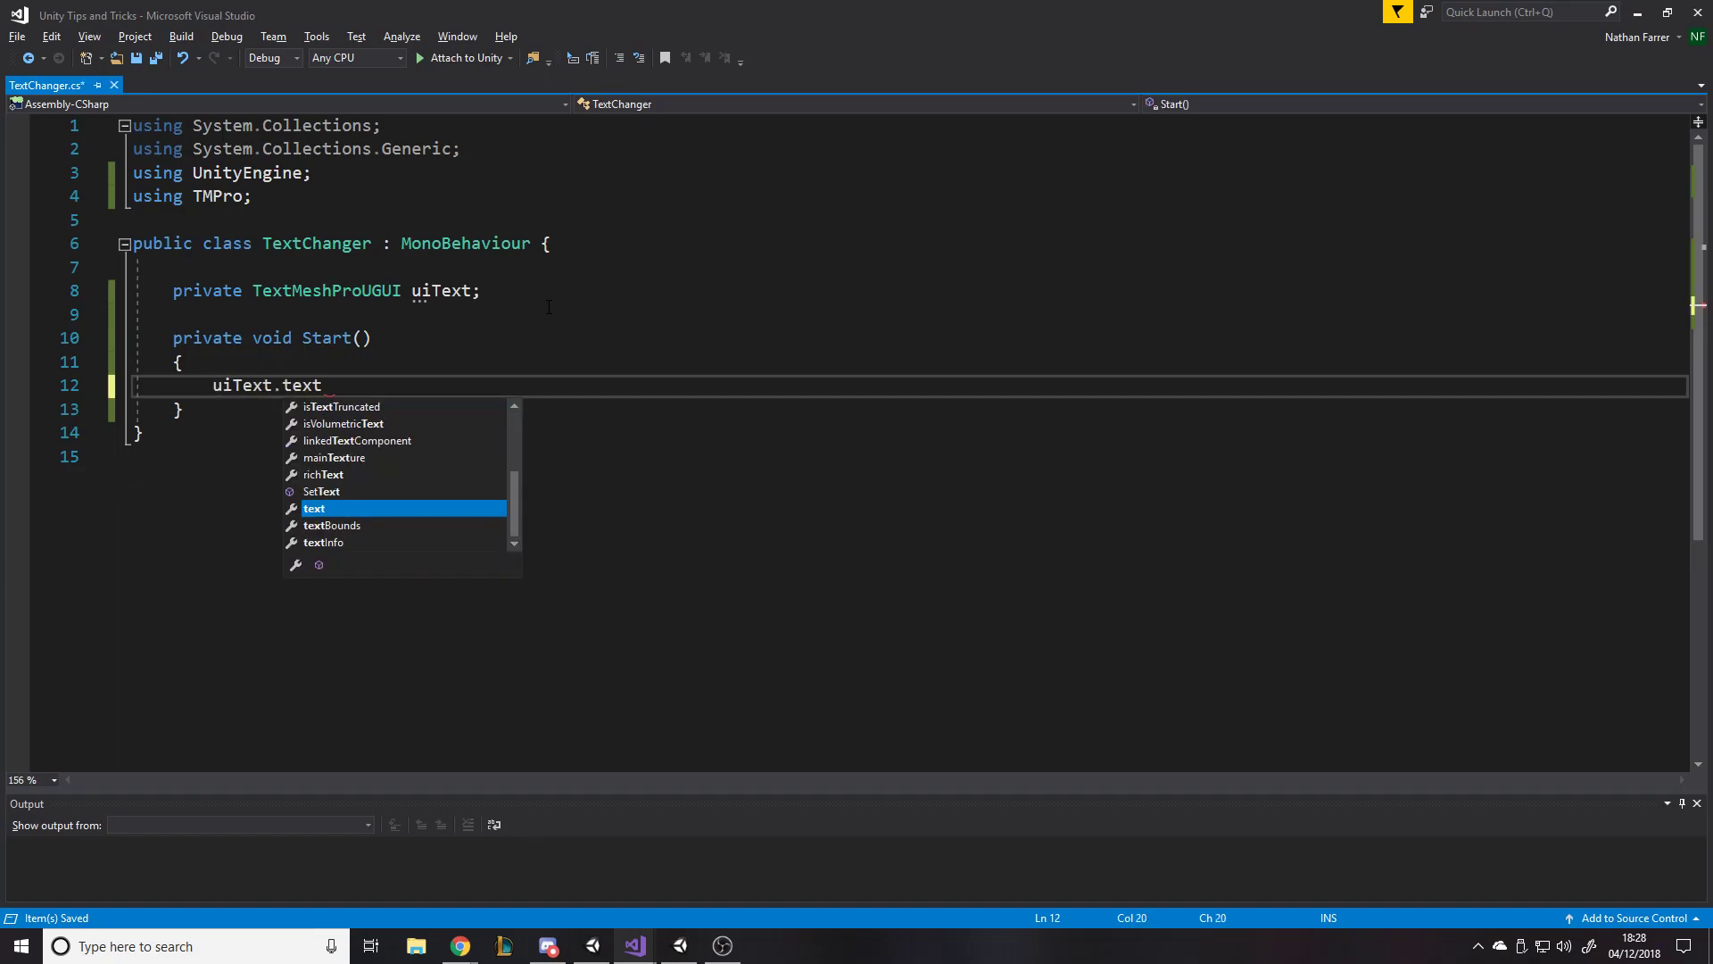
pyautogui.press('Escape')
pyautogui.write('= ')
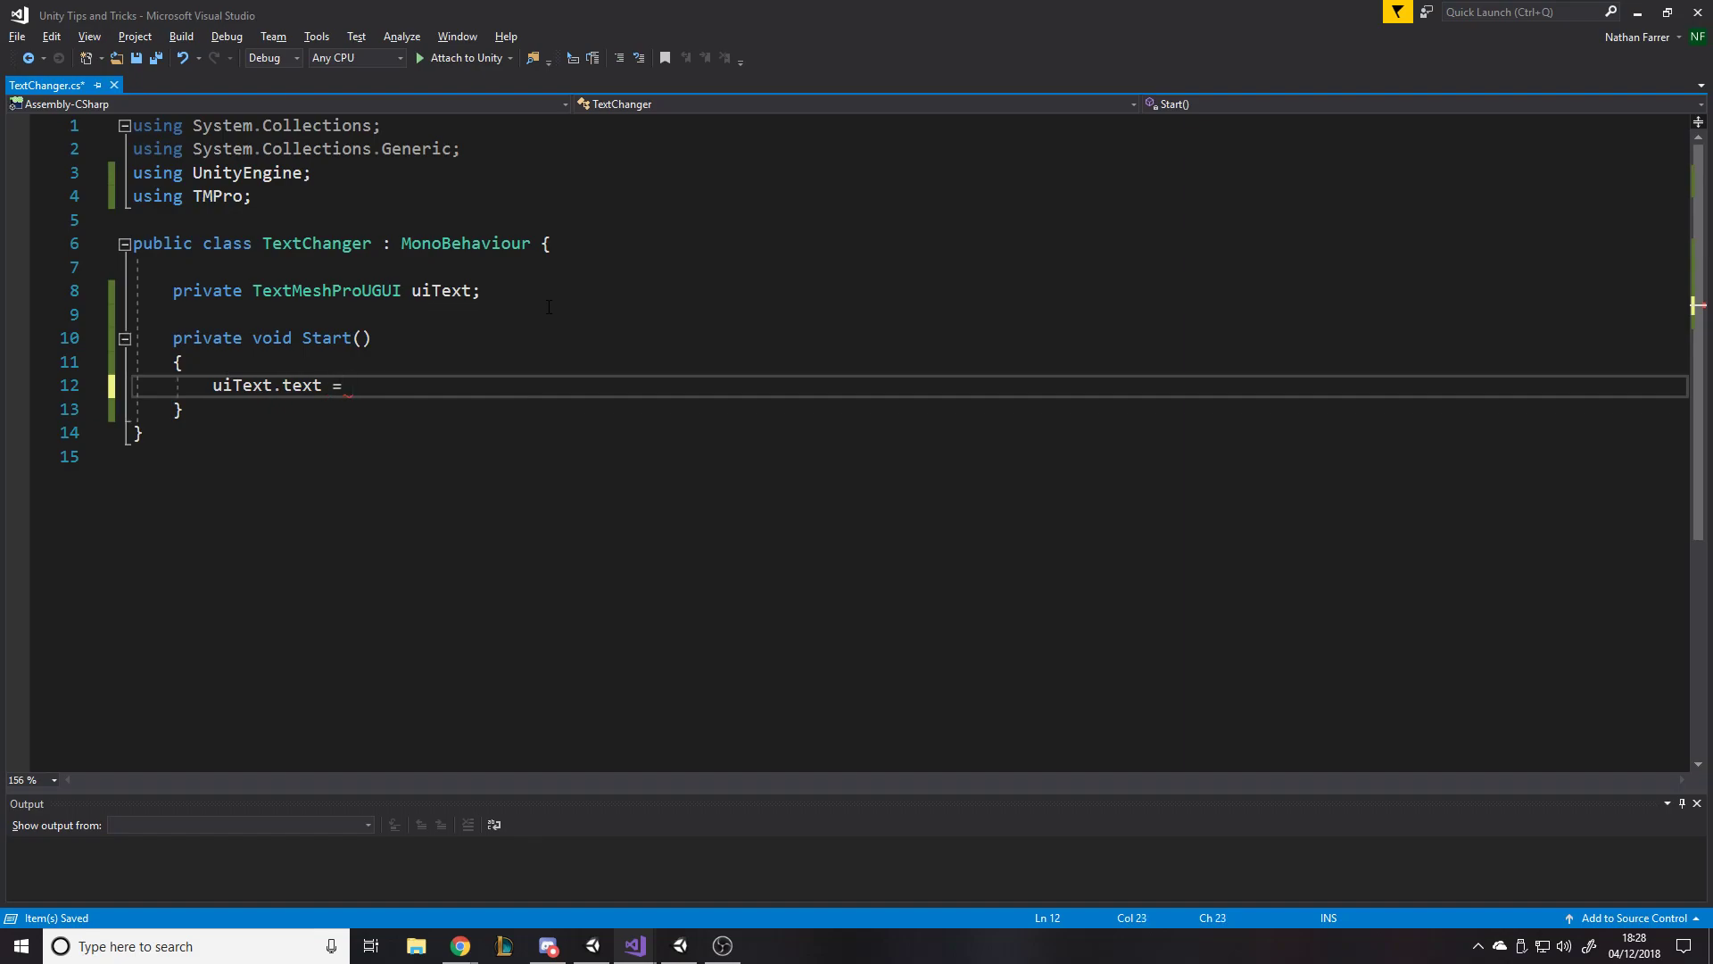
pyautogui.write('"Thanks for watching')
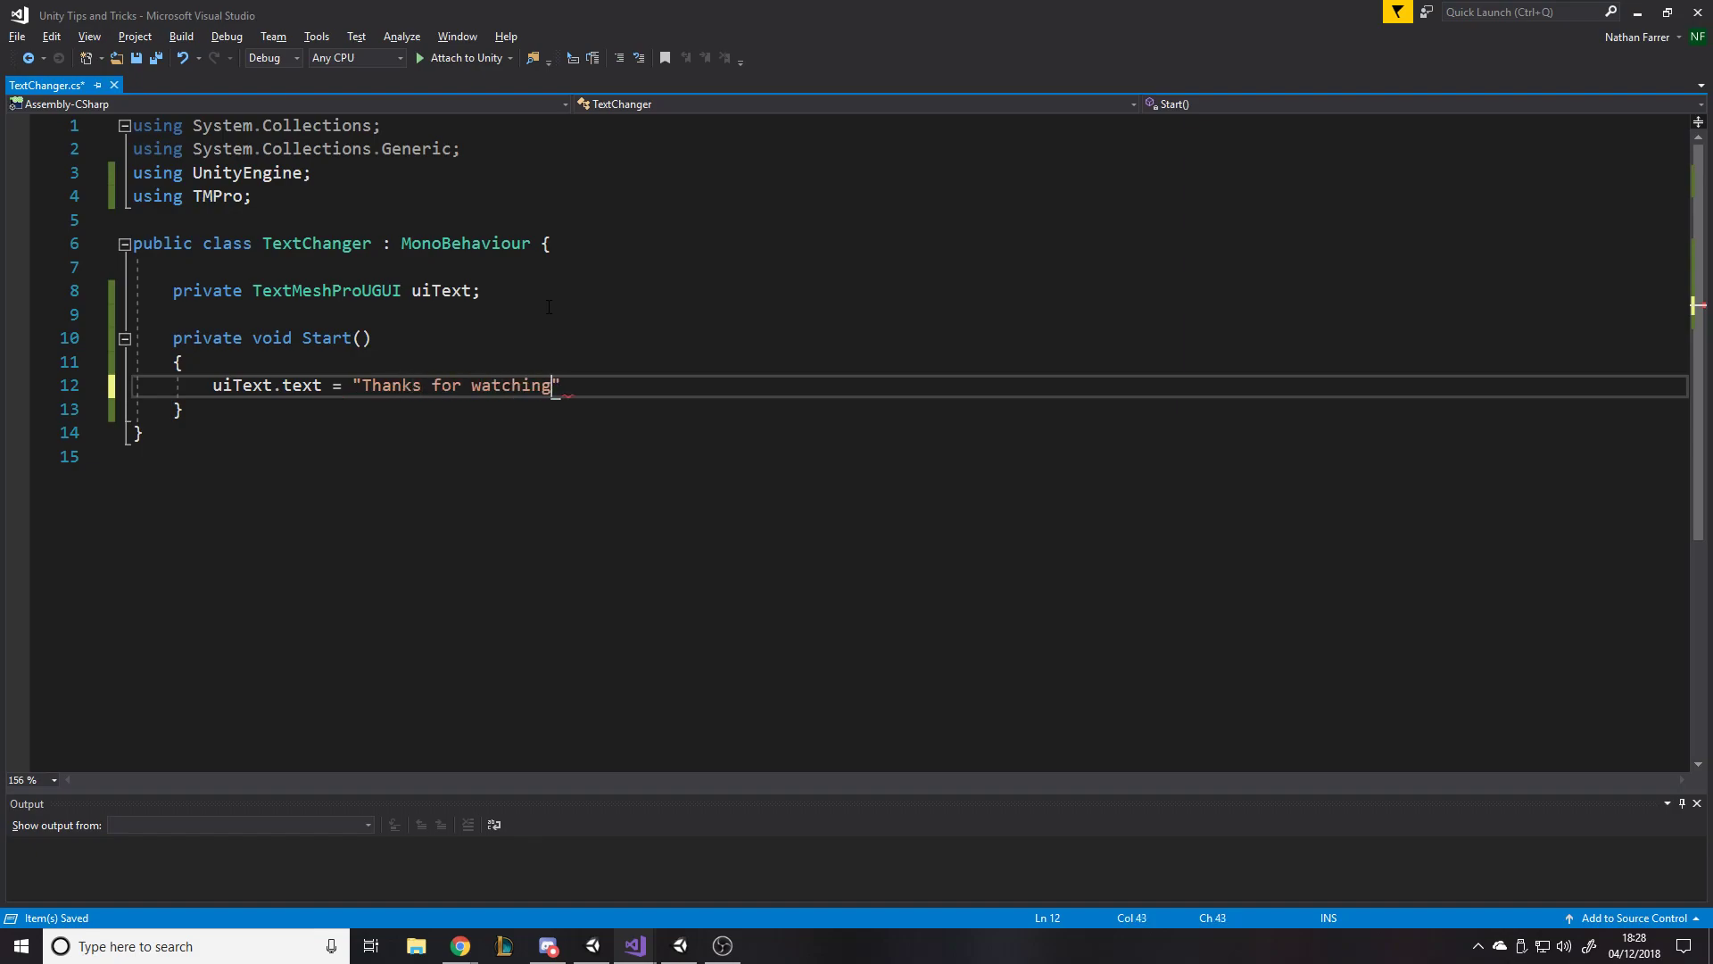
pyautogui.write('!";')
pyautogui.hotkey('ctrl', 's')
# Switch to Unity, run the scene to test the TextChanger script, and stop play mode.
pyautogui.click(1638, 12)
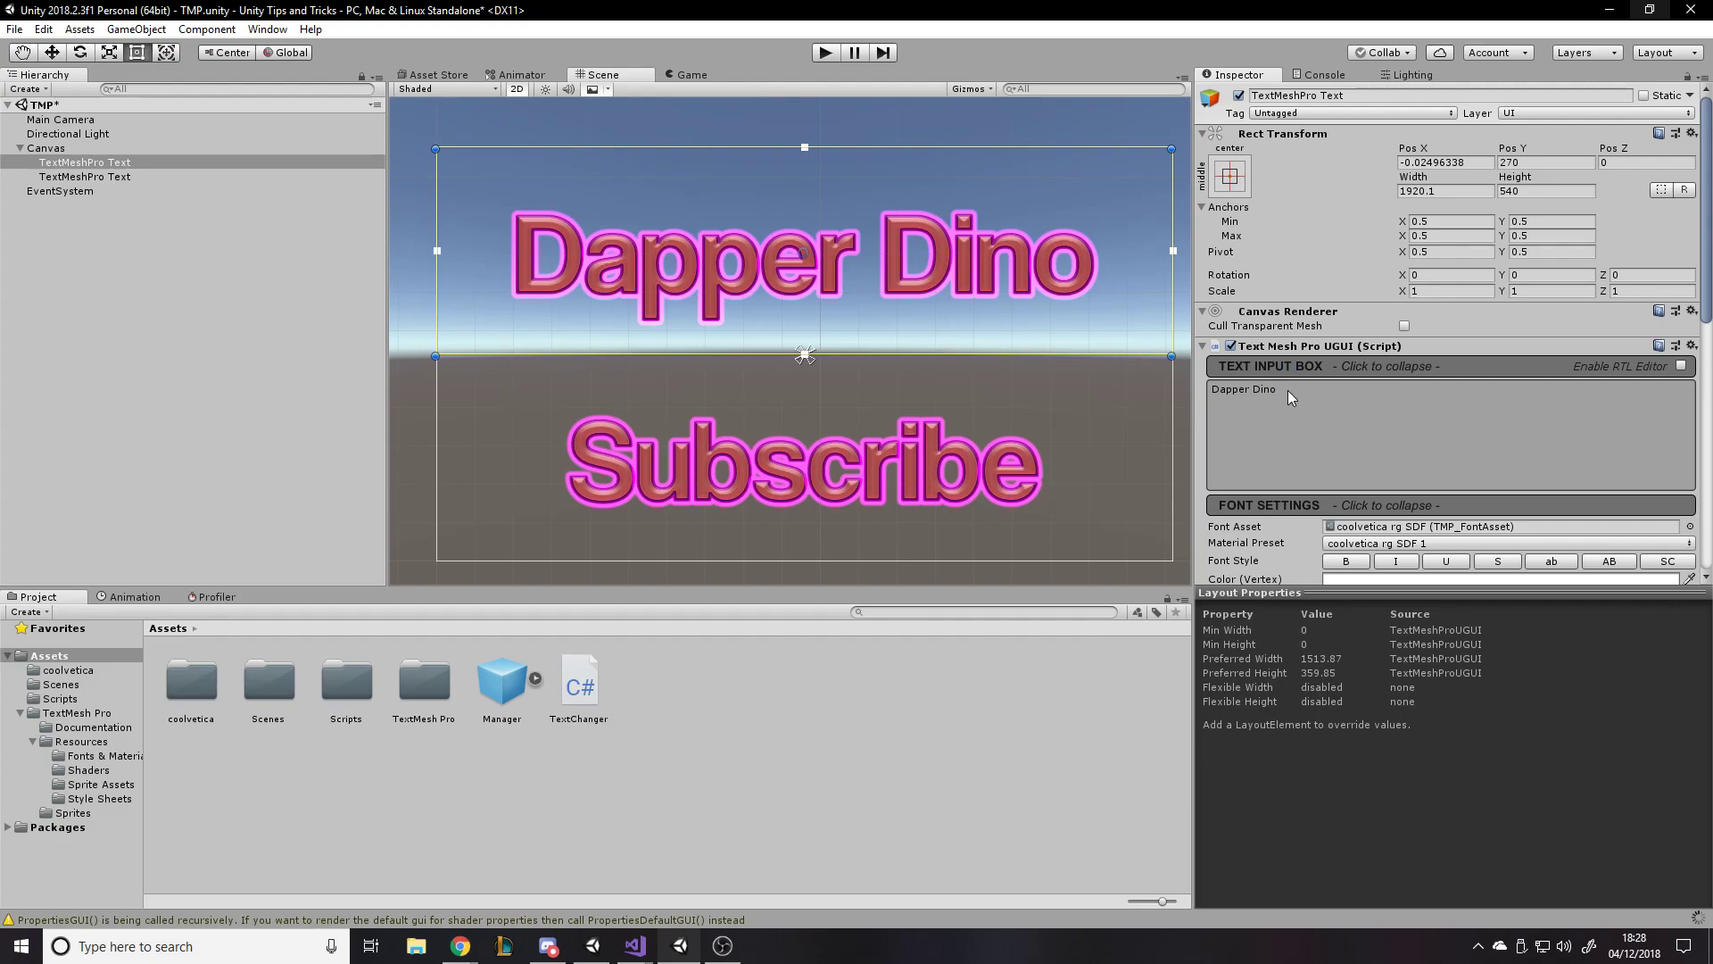
pyautogui.scroll(2, 1015, 291)
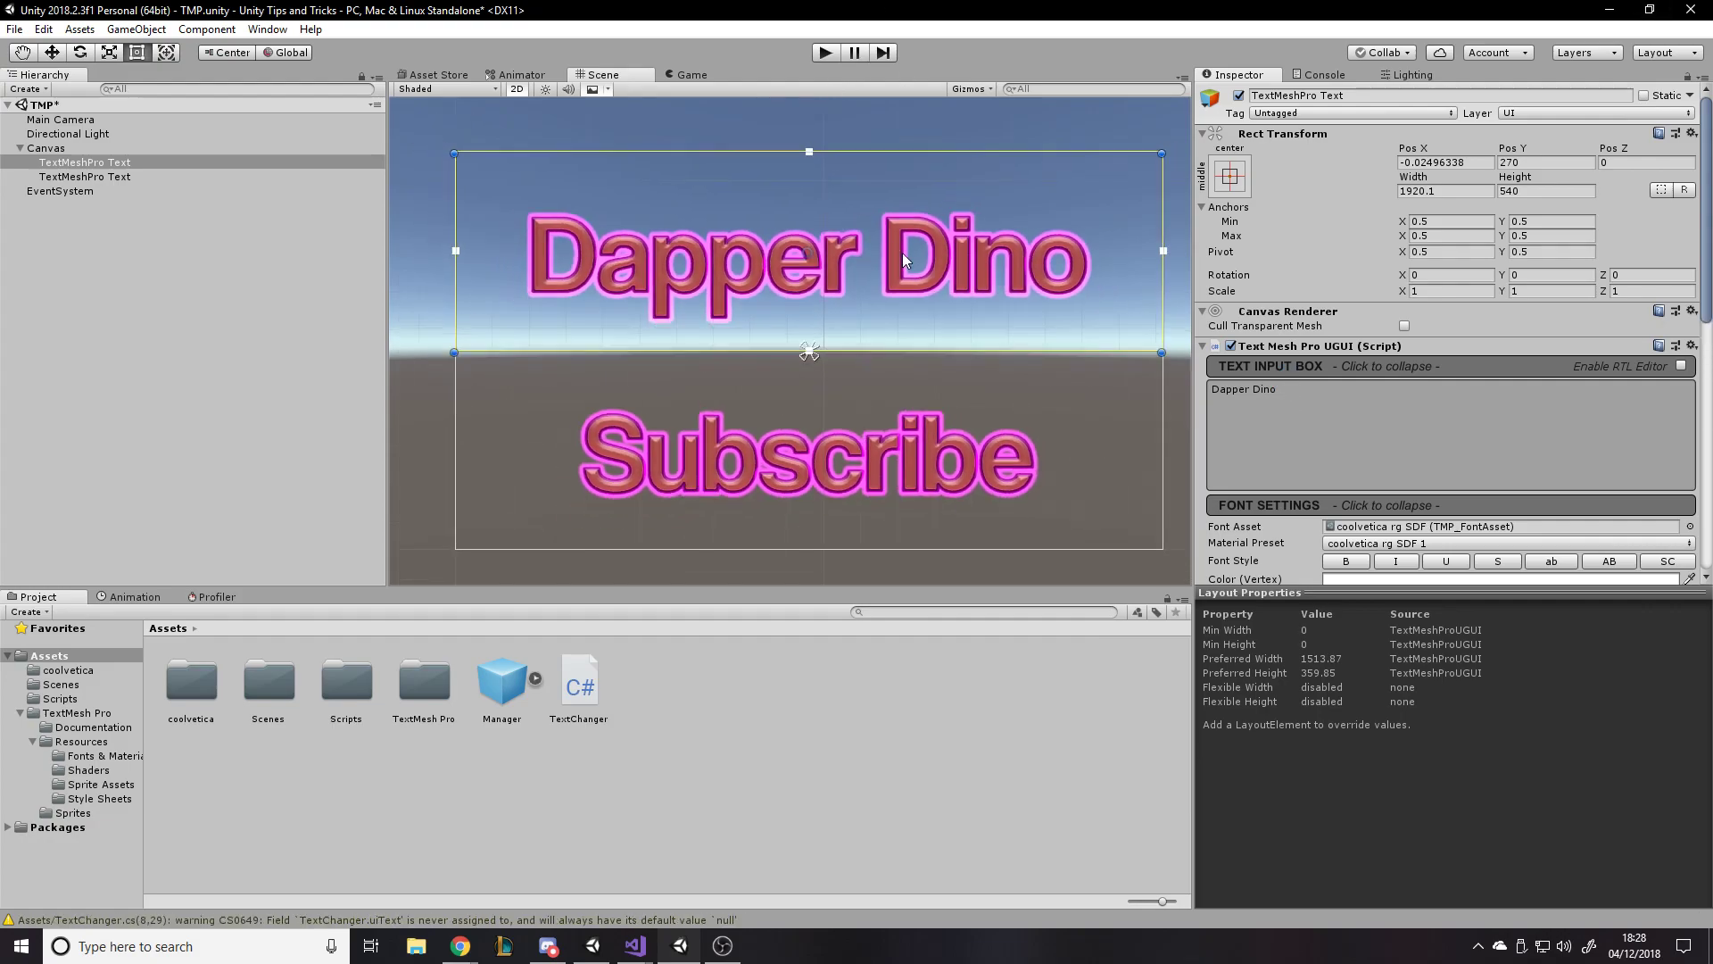
pyautogui.click(825, 53)
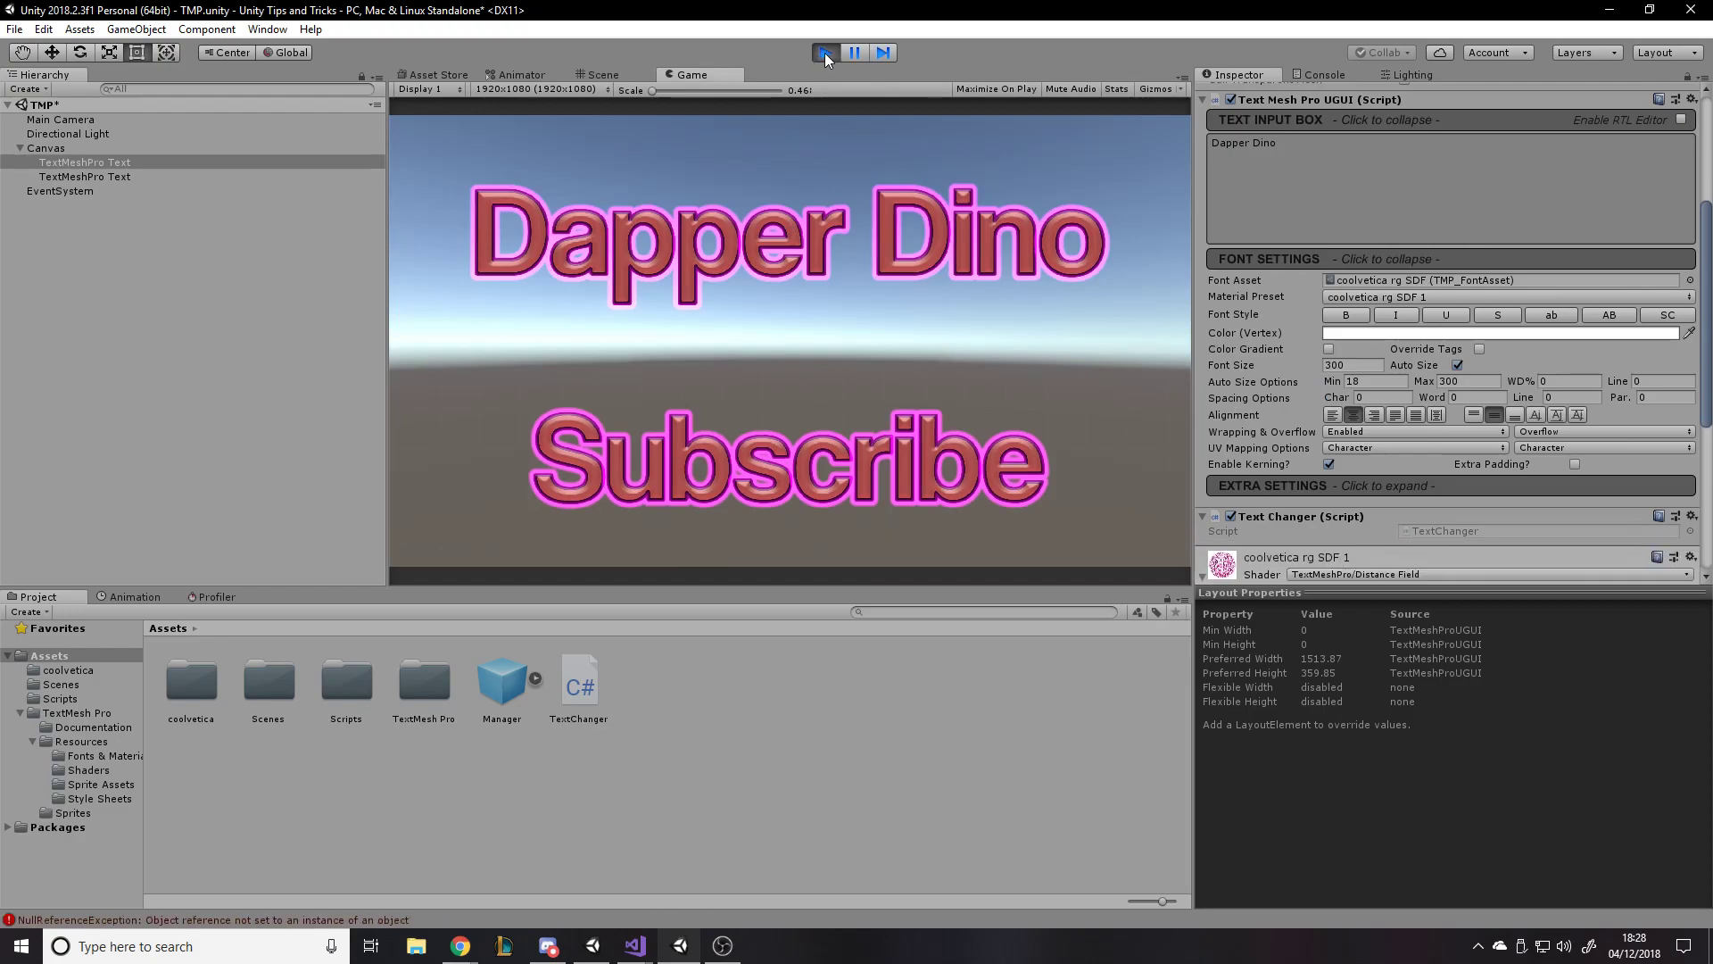
pyautogui.click(825, 53)
# In Visual Studio, assign GetComponent<TextMeshProUGUI>() to uiText as the first line of Start and save the script.
pyautogui.click(635, 946)
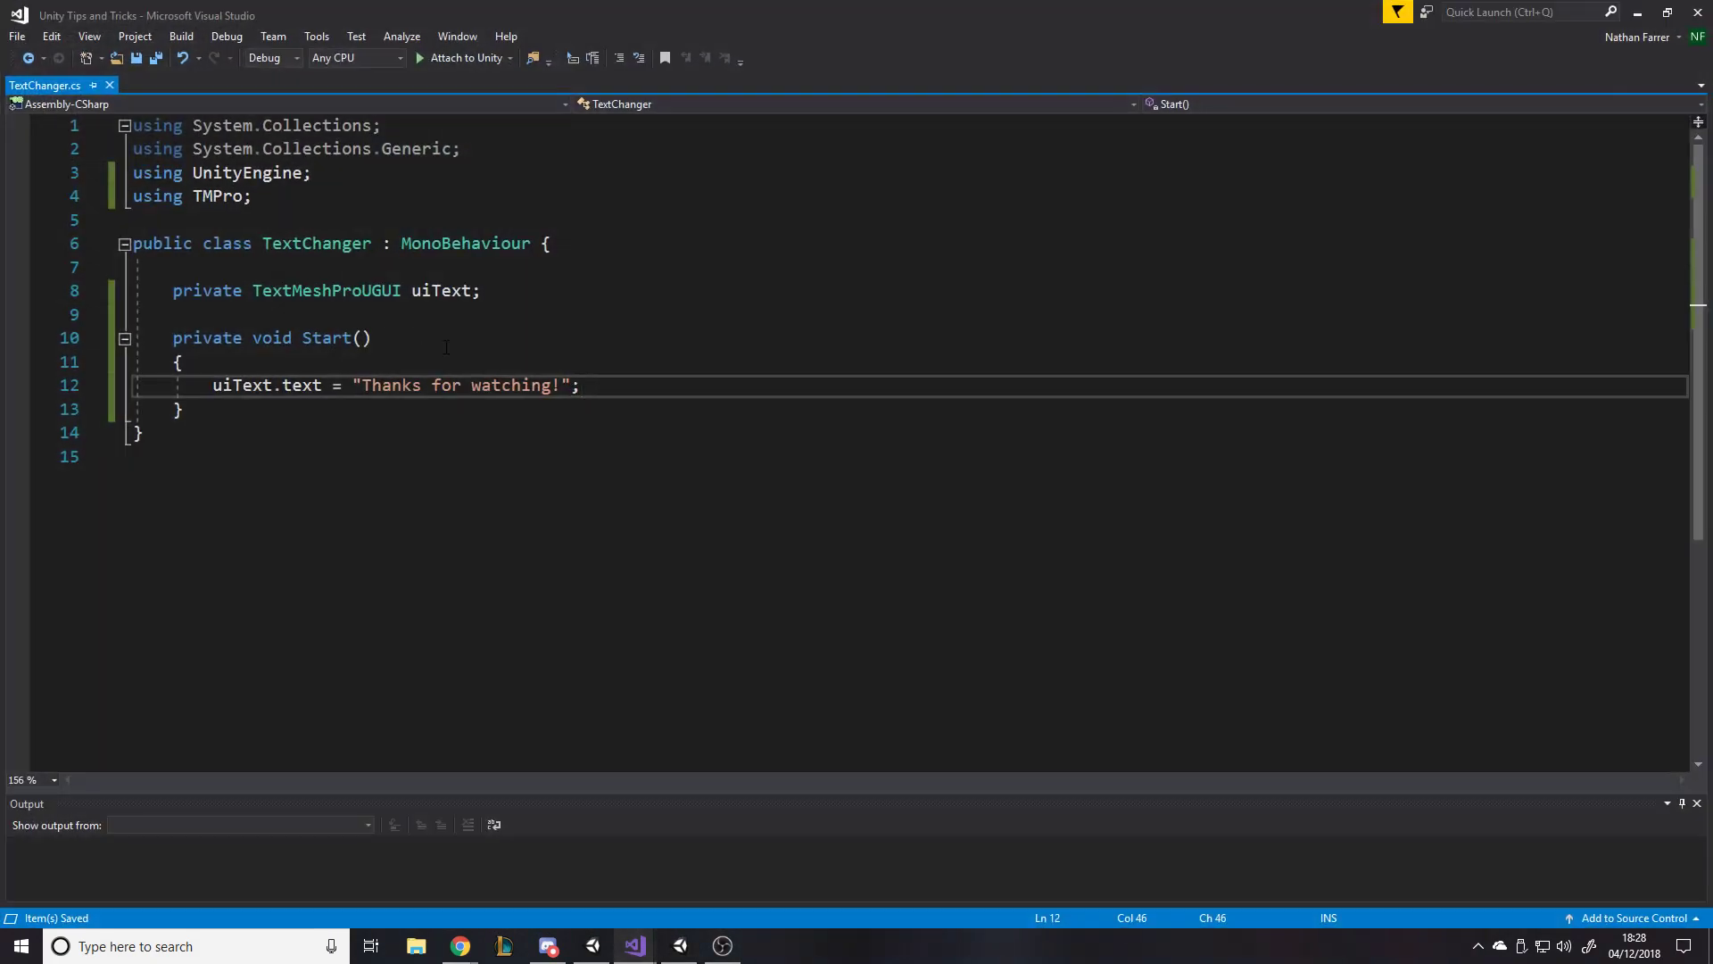
pyautogui.click(467, 356)
pyautogui.press('Return')
pyautogui.write('ui')
pyautogui.press('Tab')
pyautogui.write('= getc')
pyautogui.press('Tab')
pyautogui.write('tet')
pyautogui.press('BackSpace')
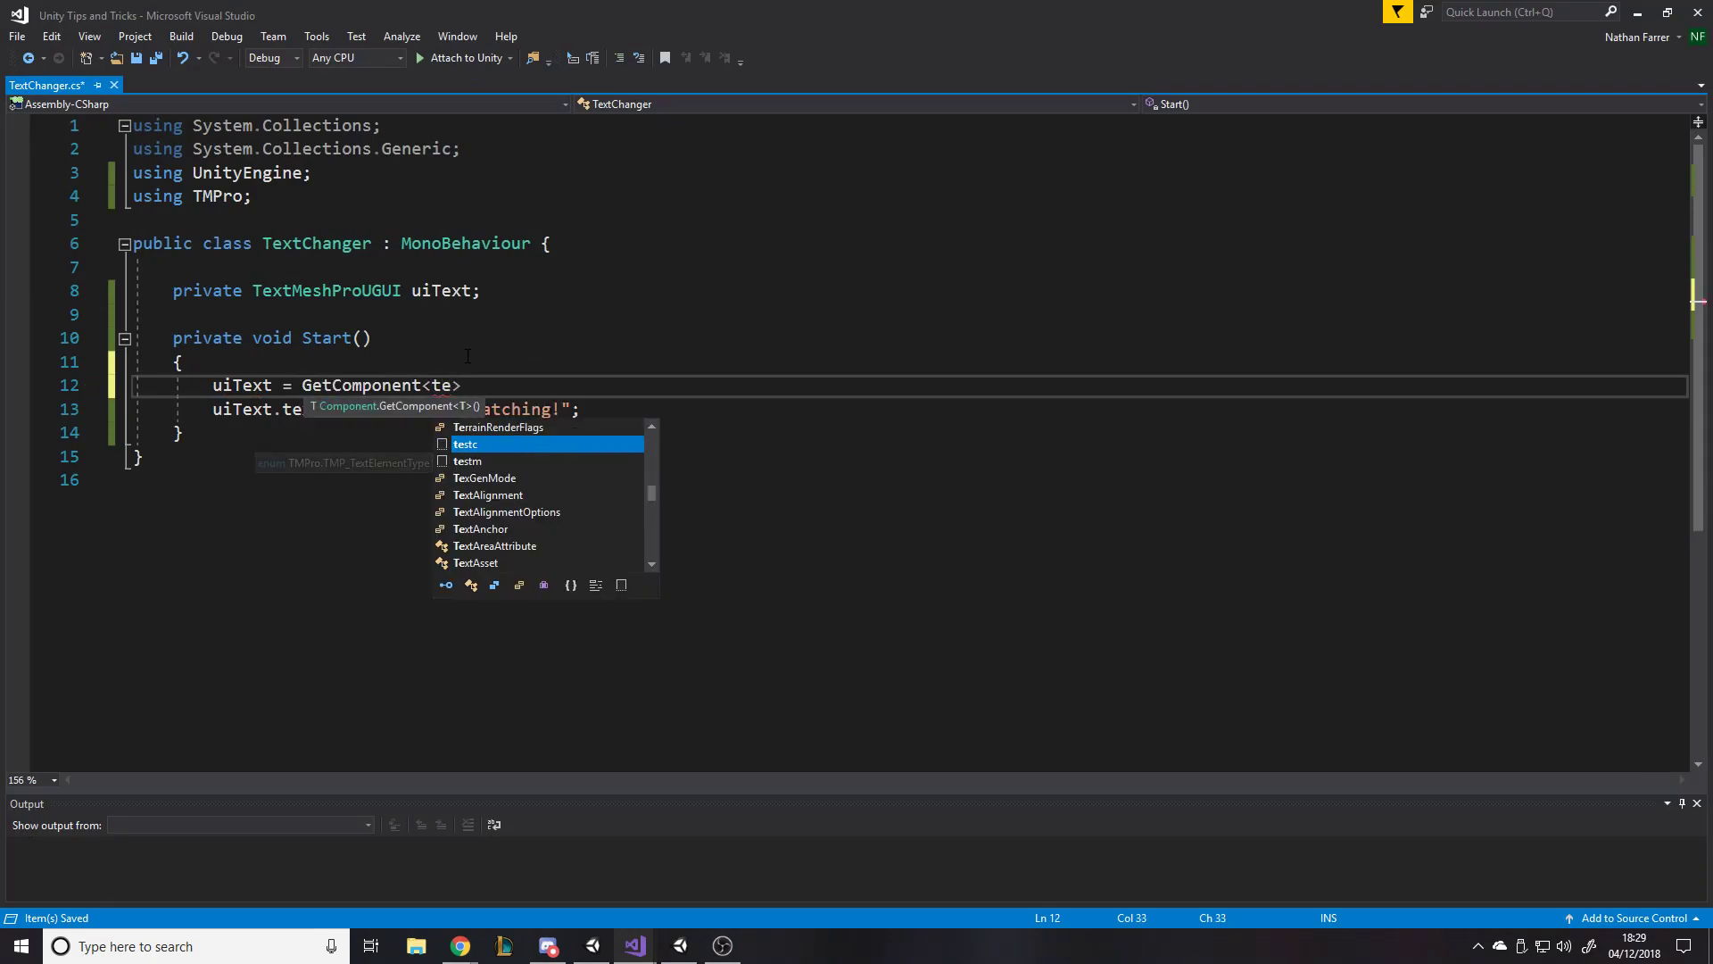
pyautogui.write('xt')
pyautogui.press('Tab')
pyautogui.press('Right')
pyautogui.write('();')
pyautogui.hotkey('ctrl', 's')
# Return to Unity and run the scene again with the updated TextChanger script.
pyautogui.click(1637, 13)
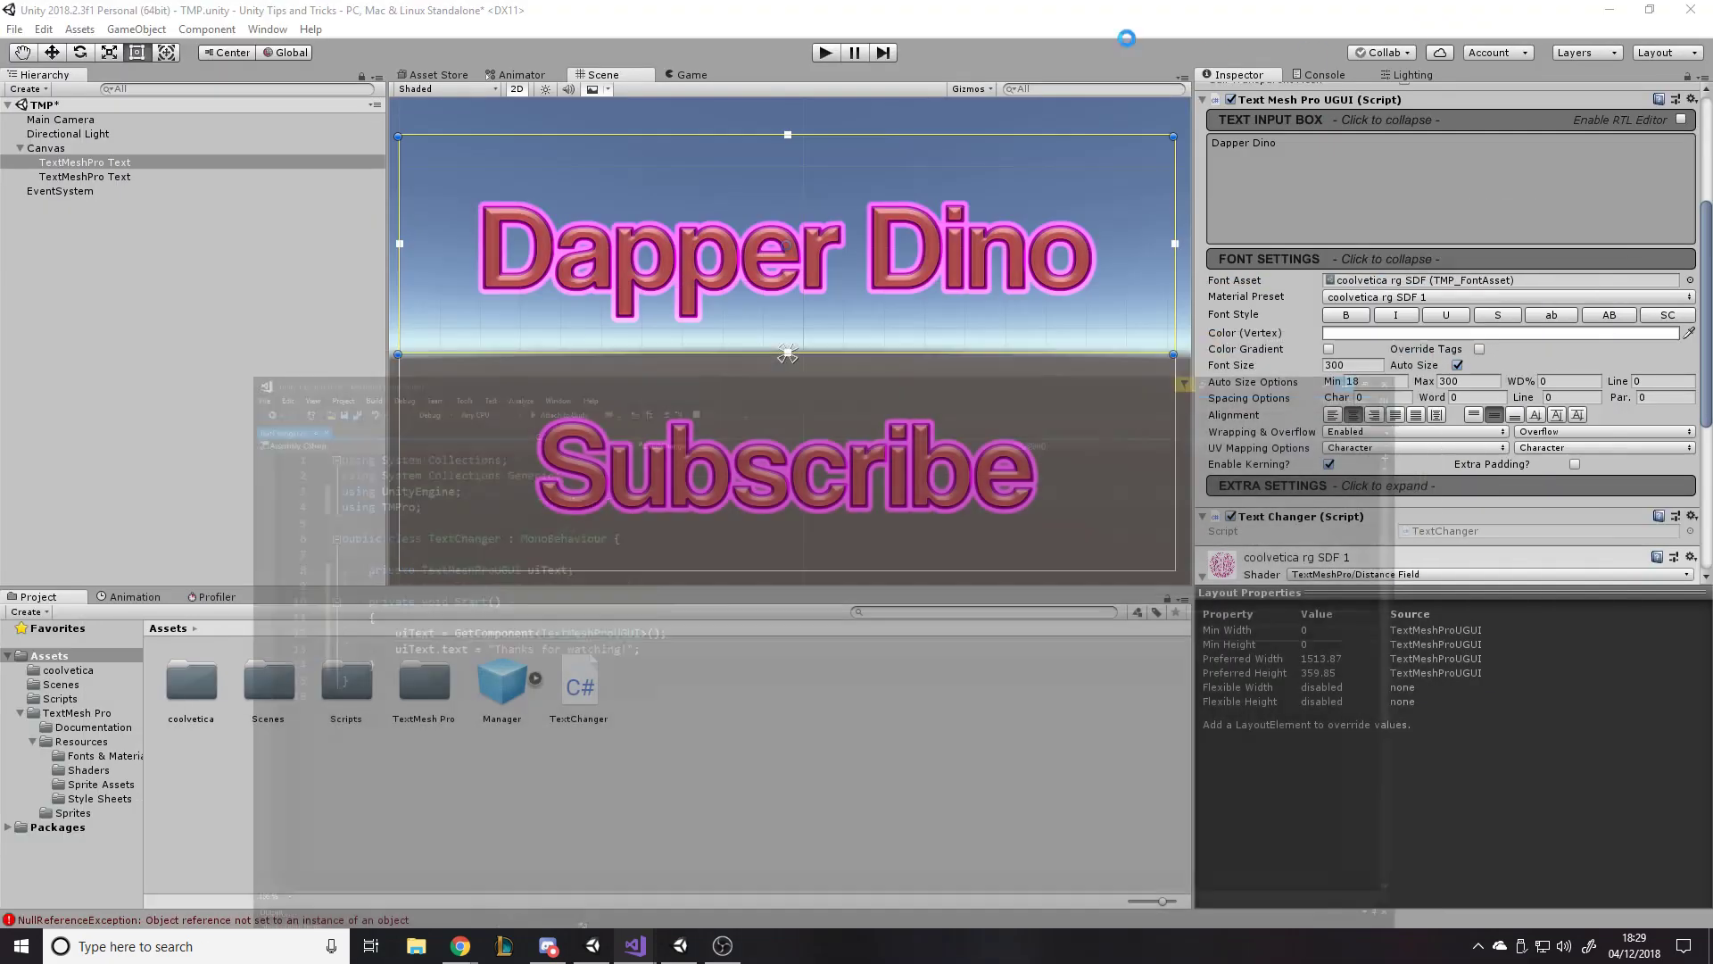
pyautogui.click(833, 52)
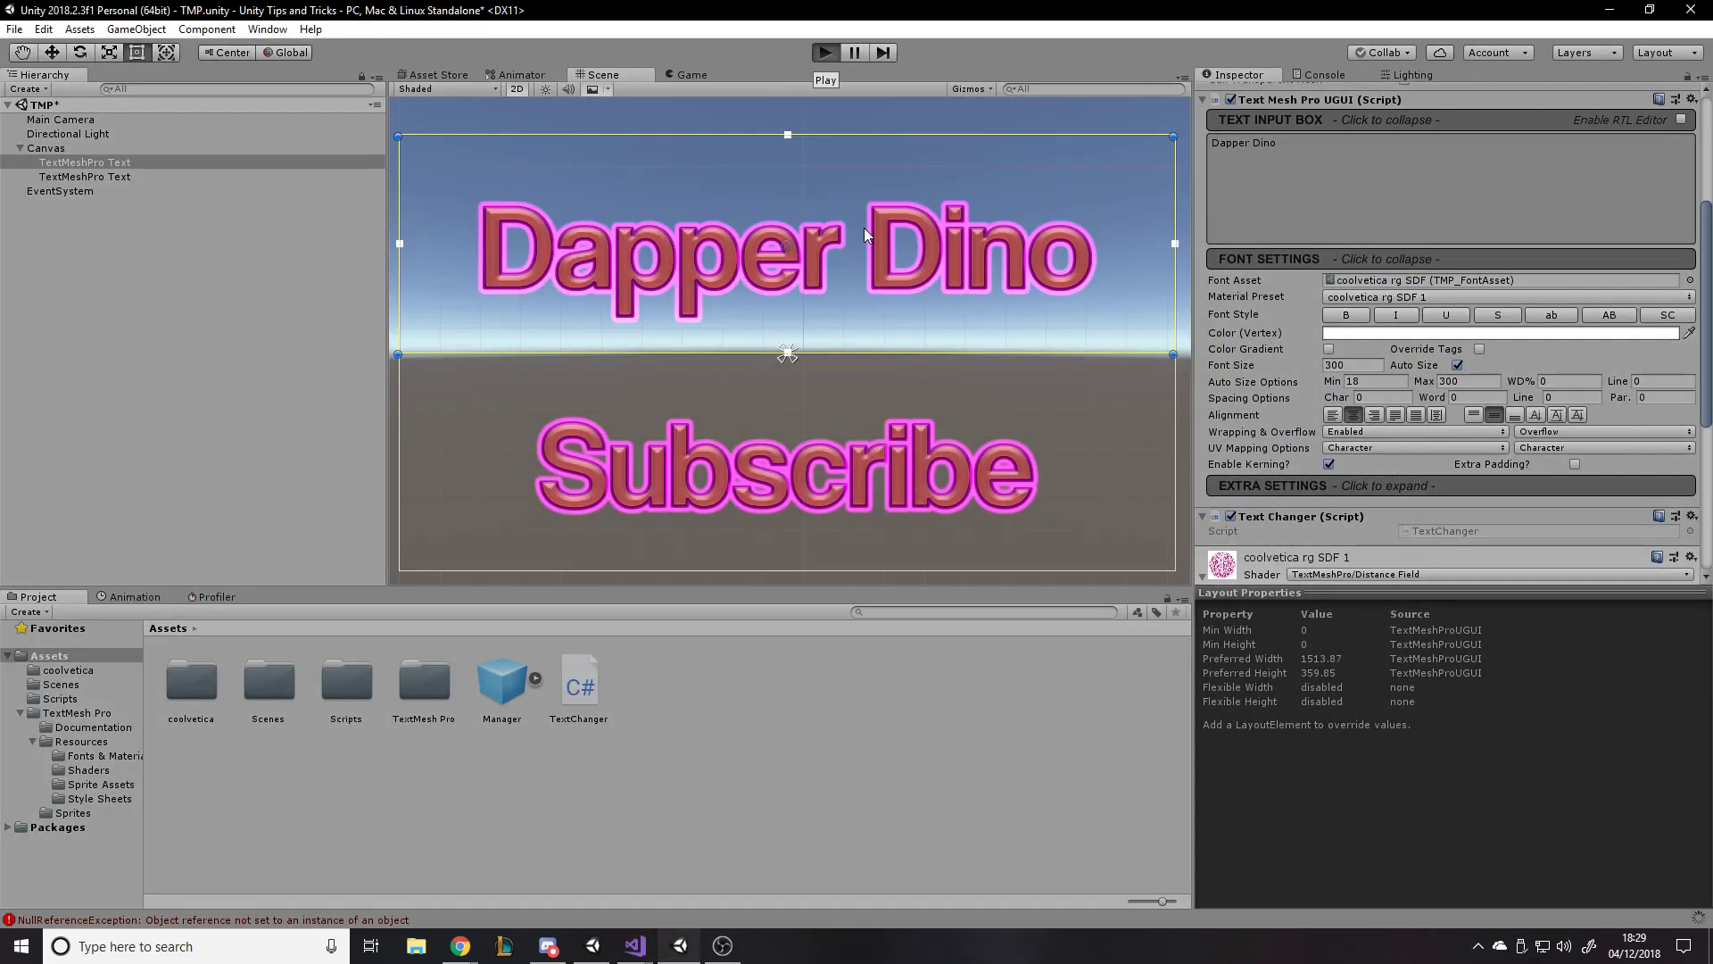